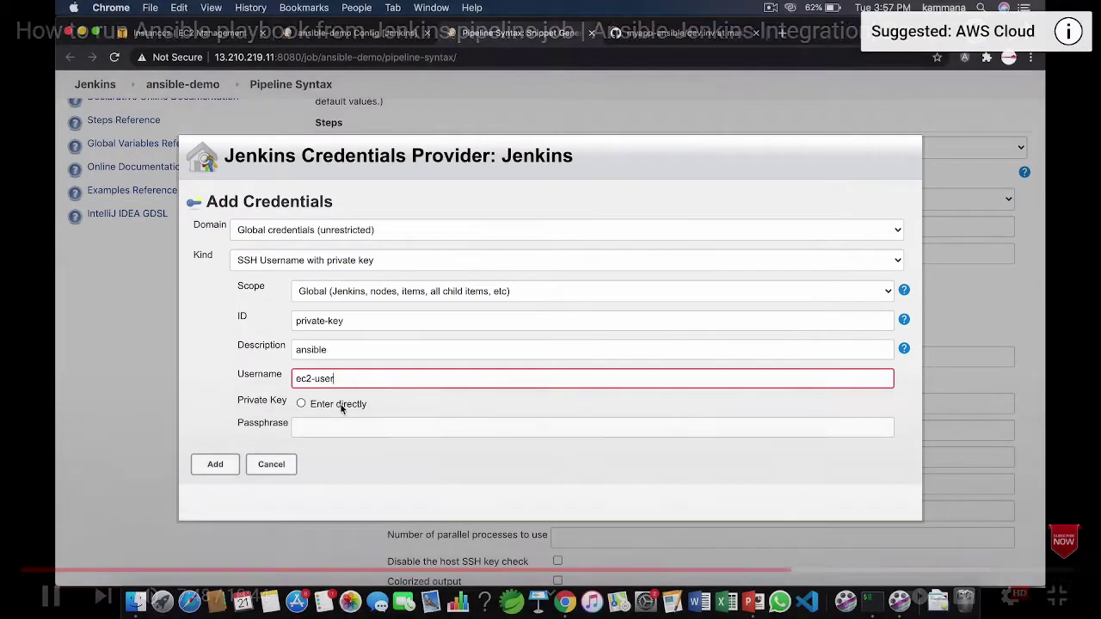
Set the ec2-user credential's private key to 'Enter directly' and bring up Downloads with appkey.pem
left_click(342, 406)
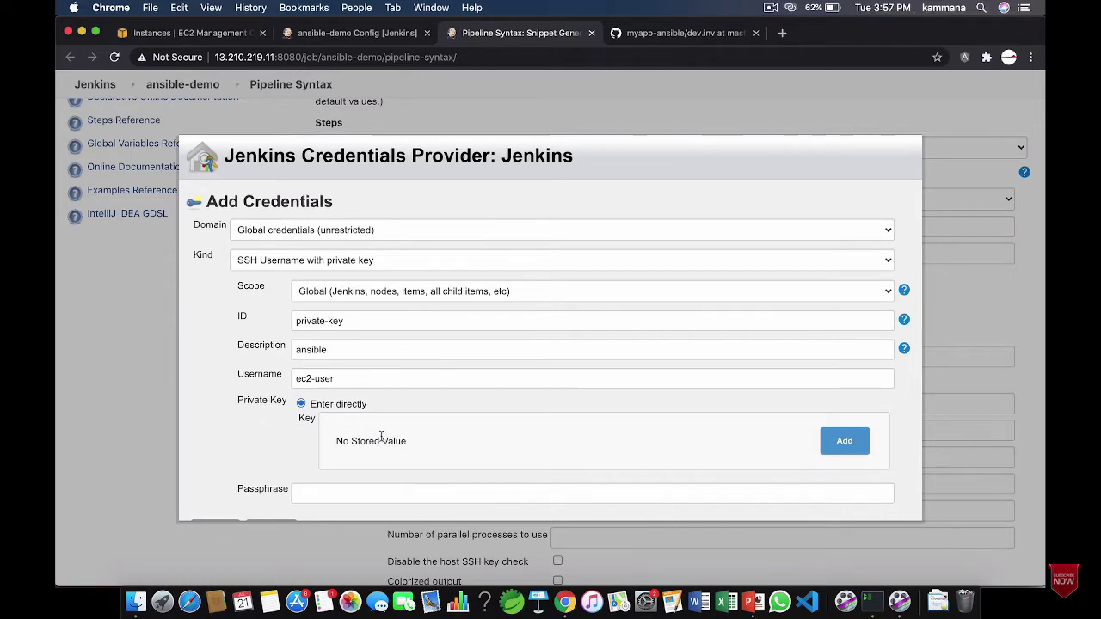
key("super+Tab")
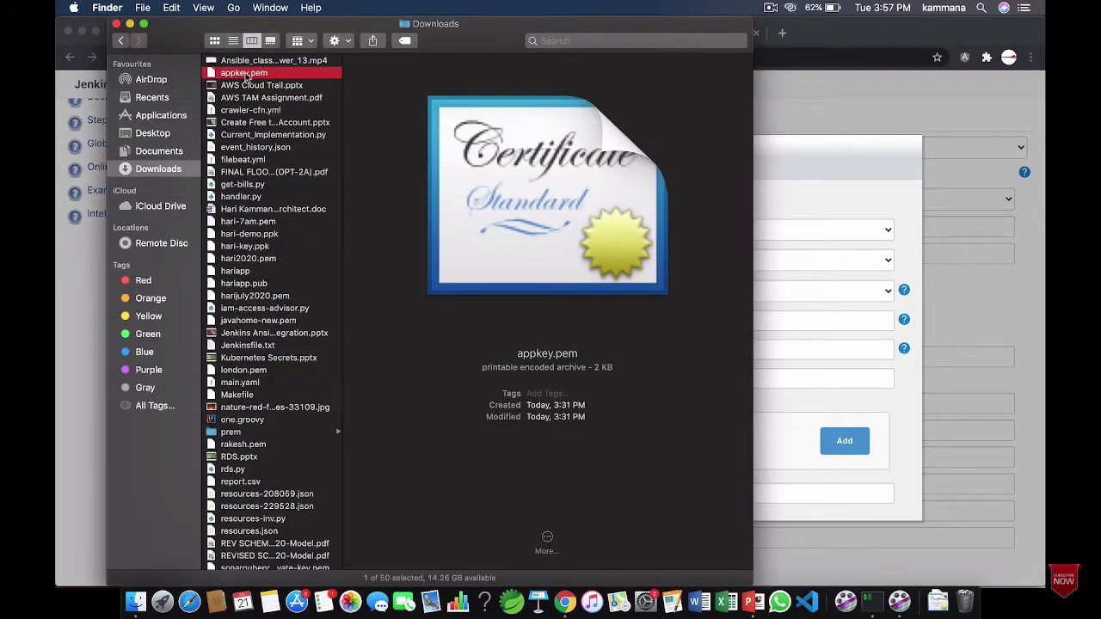
Open appkey.pem in Atom and copy its entire RSA private key for the Jenkins form
right_click(247, 78)
mouse_move(344, 92)
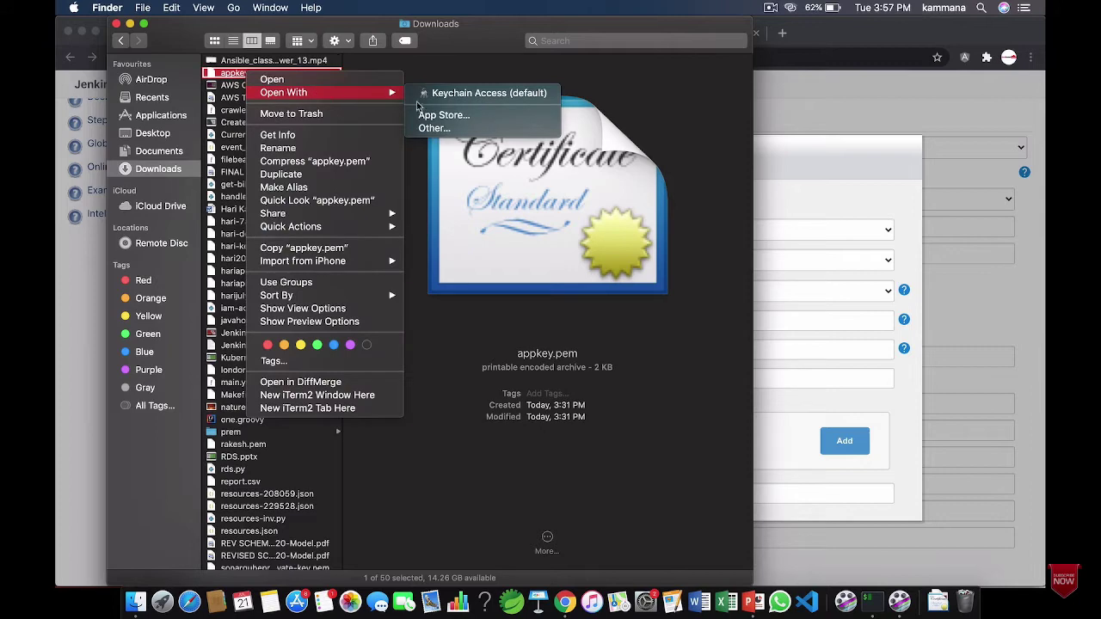
left_click(446, 130)
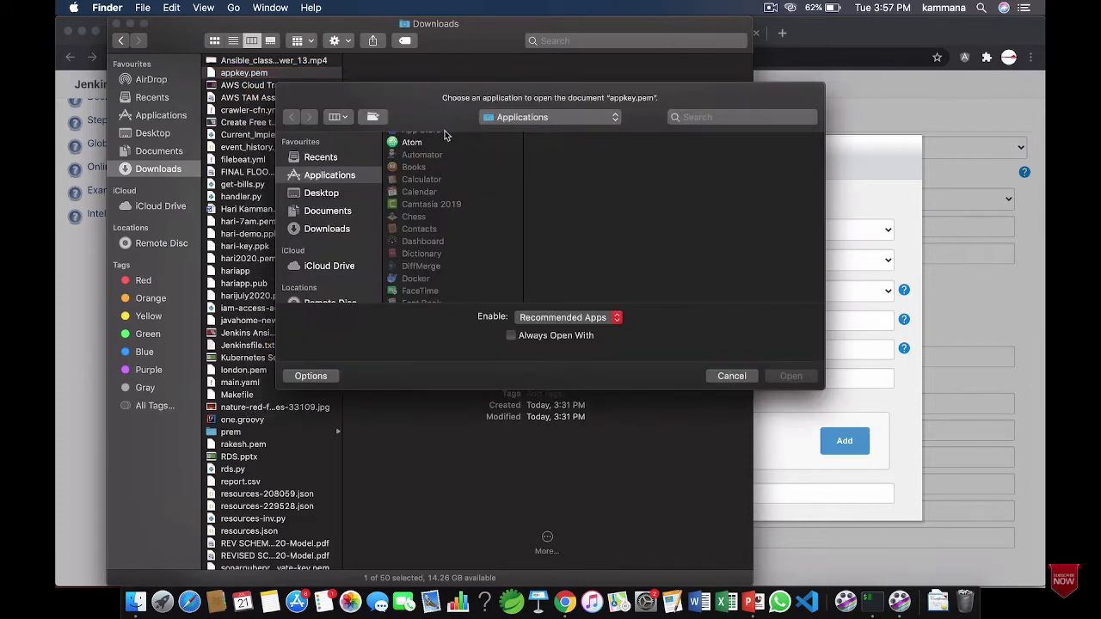
double_click(418, 142)
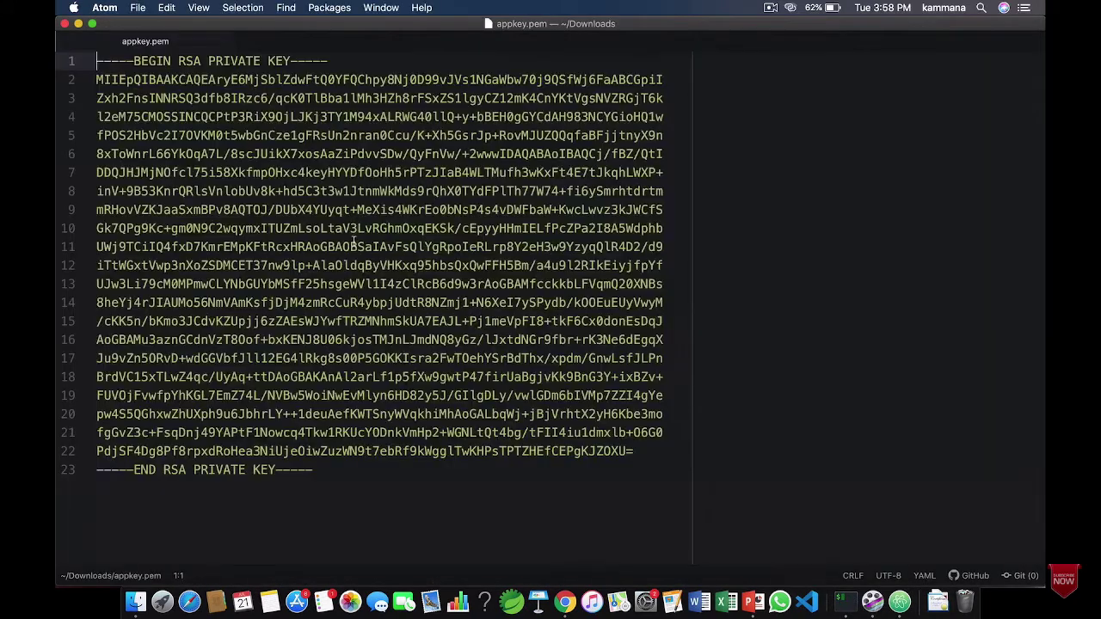
key("super+a")
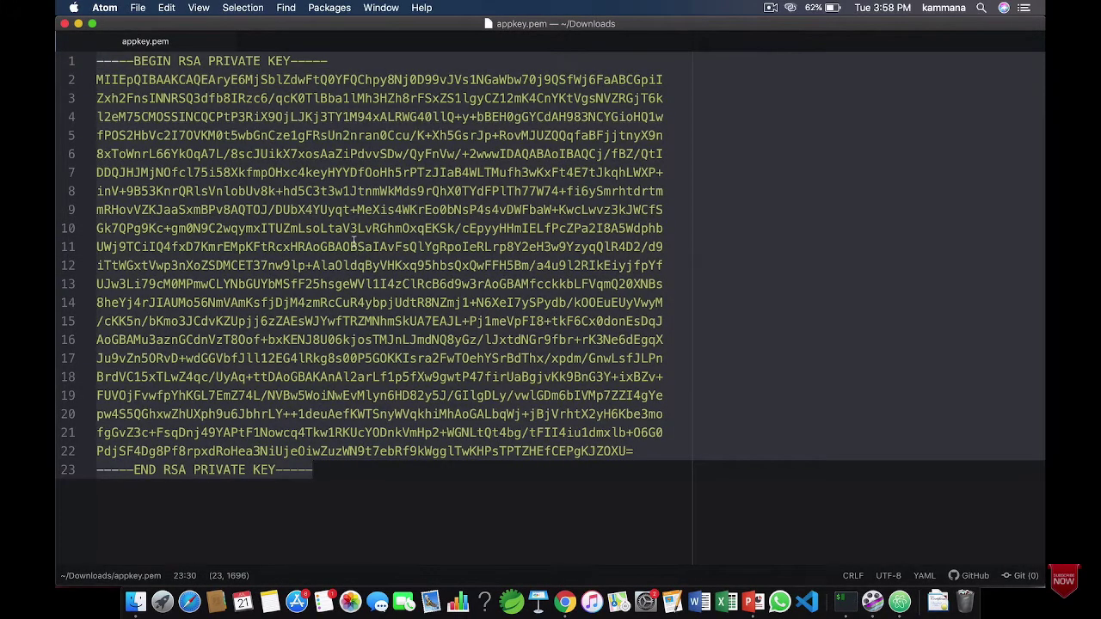
key("super+Tab")
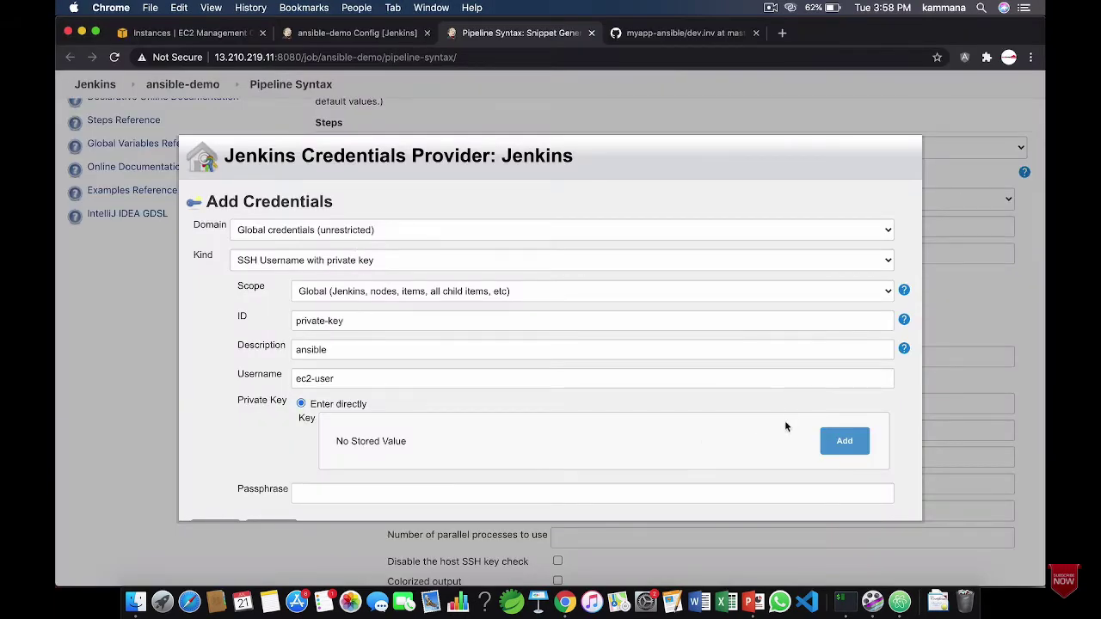
Paste the RSA private key into the credential and save the ec2-user SSH credential
left_click(845, 441)
left_click(609, 472)
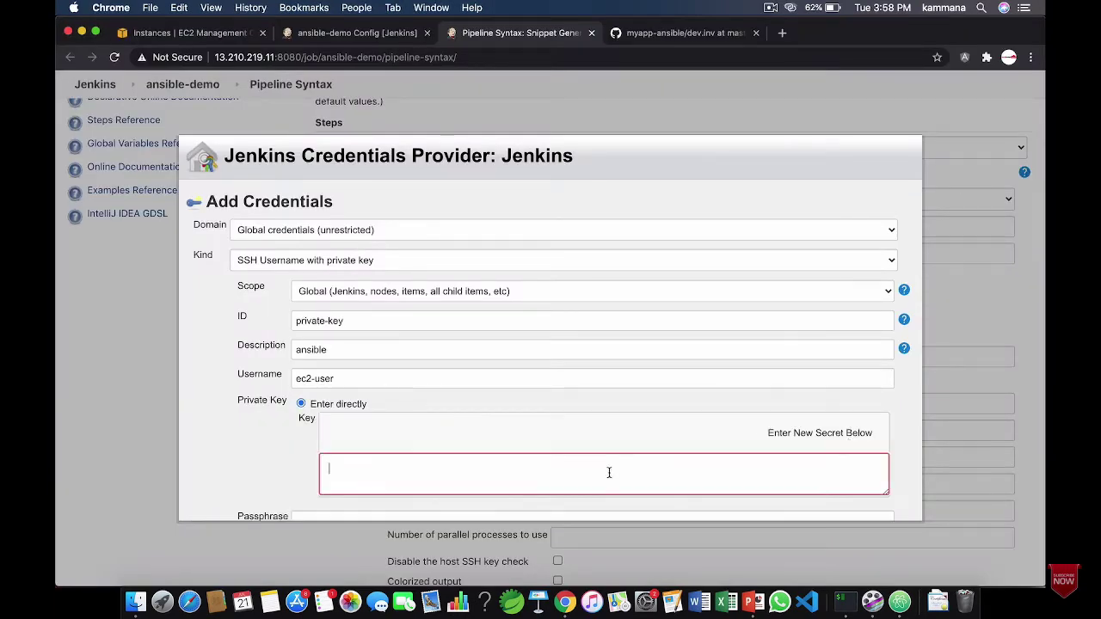
key("super+v")
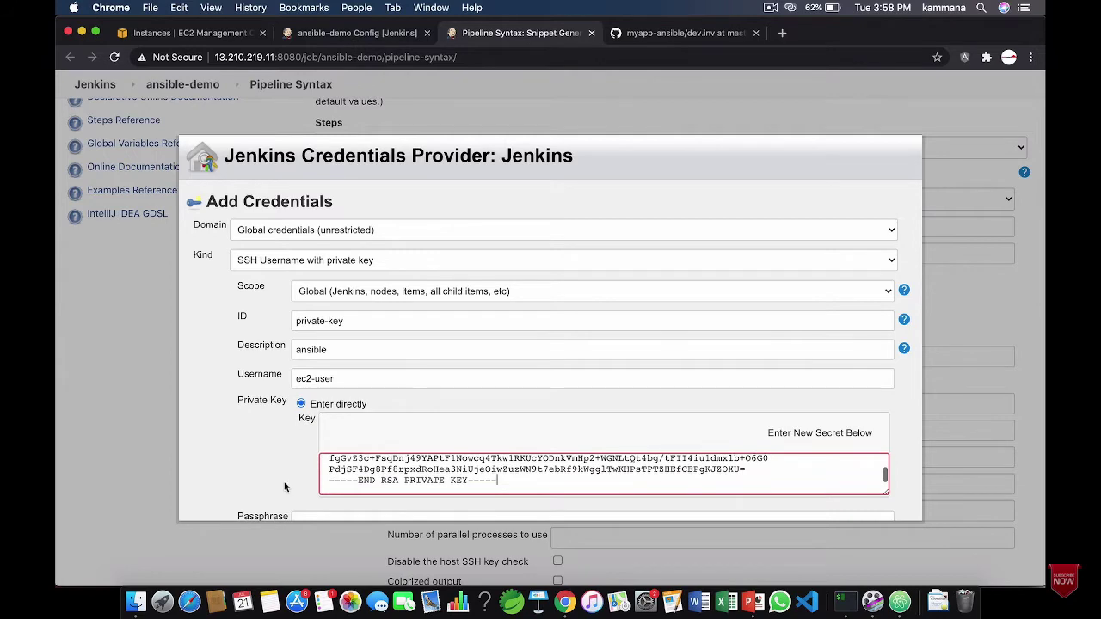
scroll(284, 487, "down", 2)
left_click(215, 501)
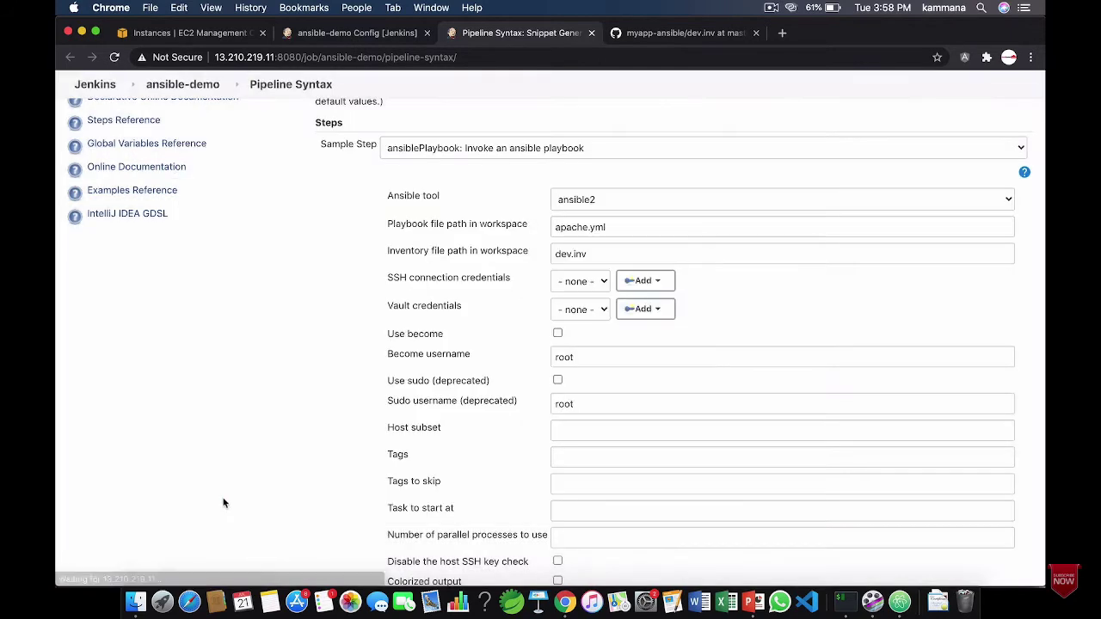
Use the ec2-user (ansible) credential for the SSH connection, with host key checking disabled
left_click(584, 283)
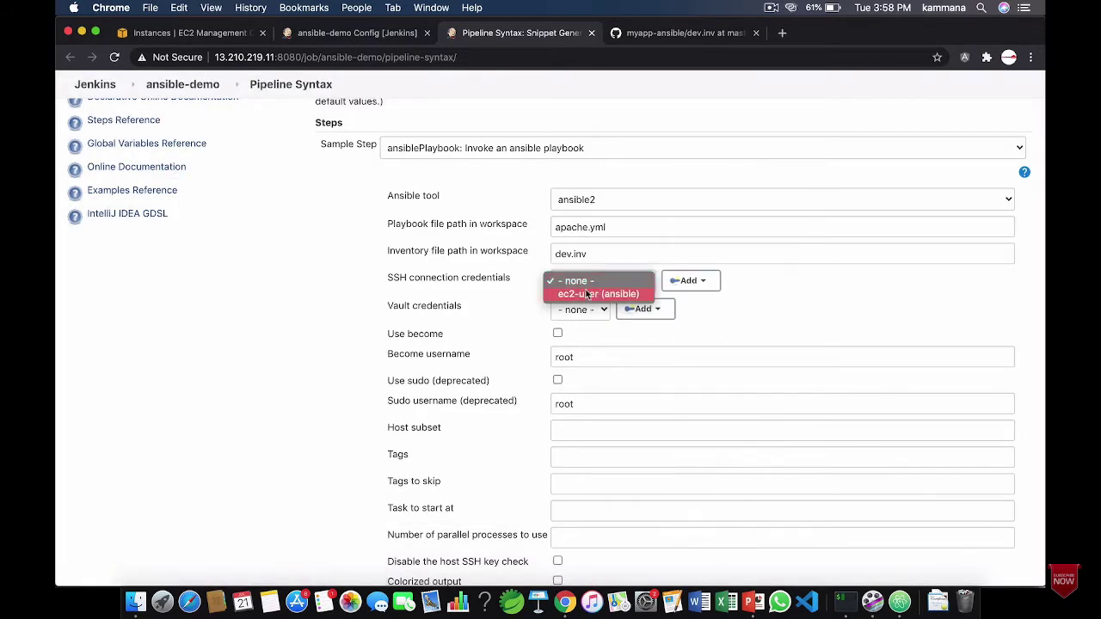
left_click(582, 294)
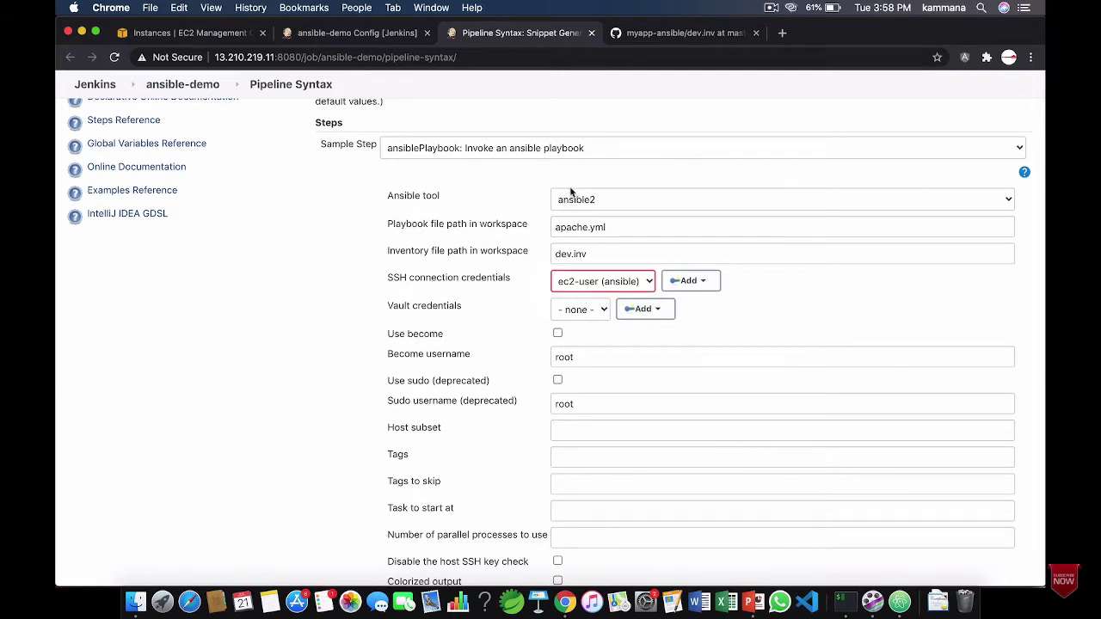
mouse_move(1026, 488)
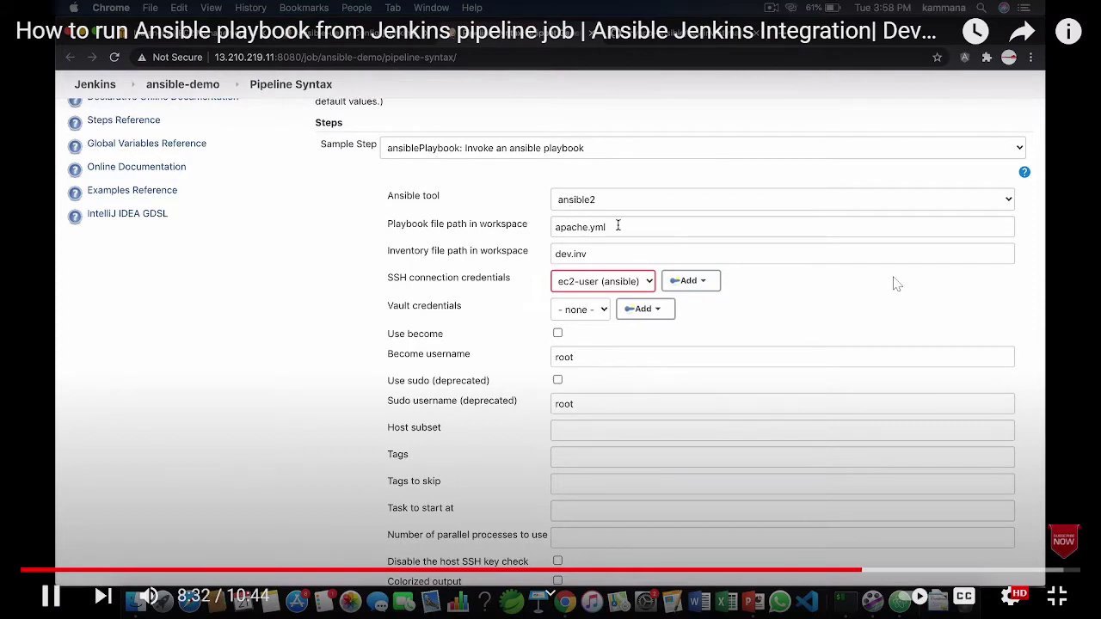
key("Right")
key("Right")
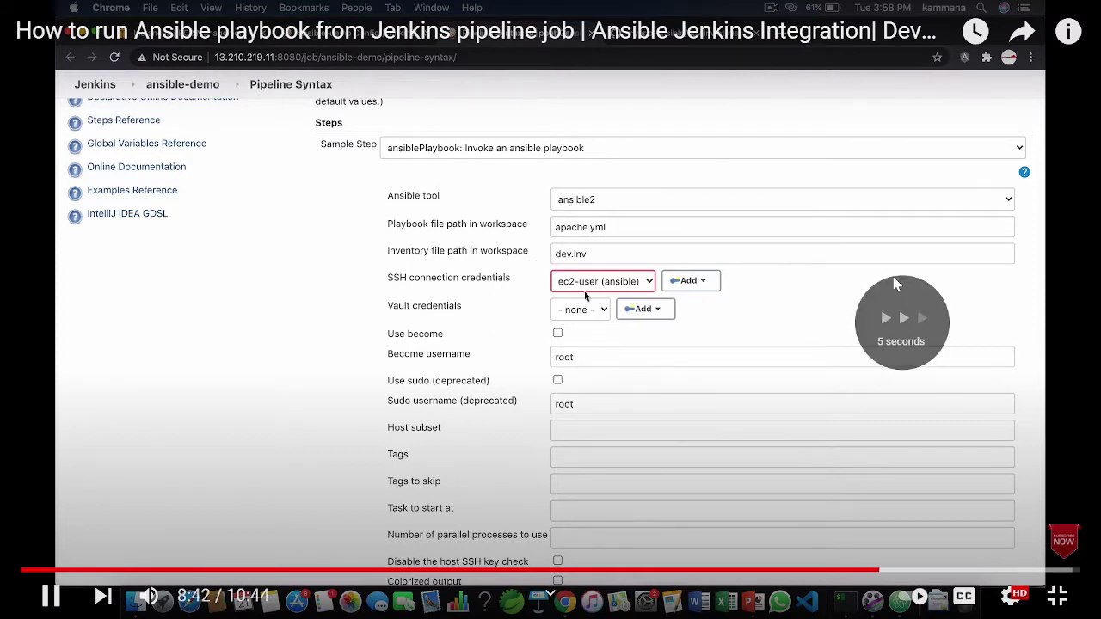
key("Right")
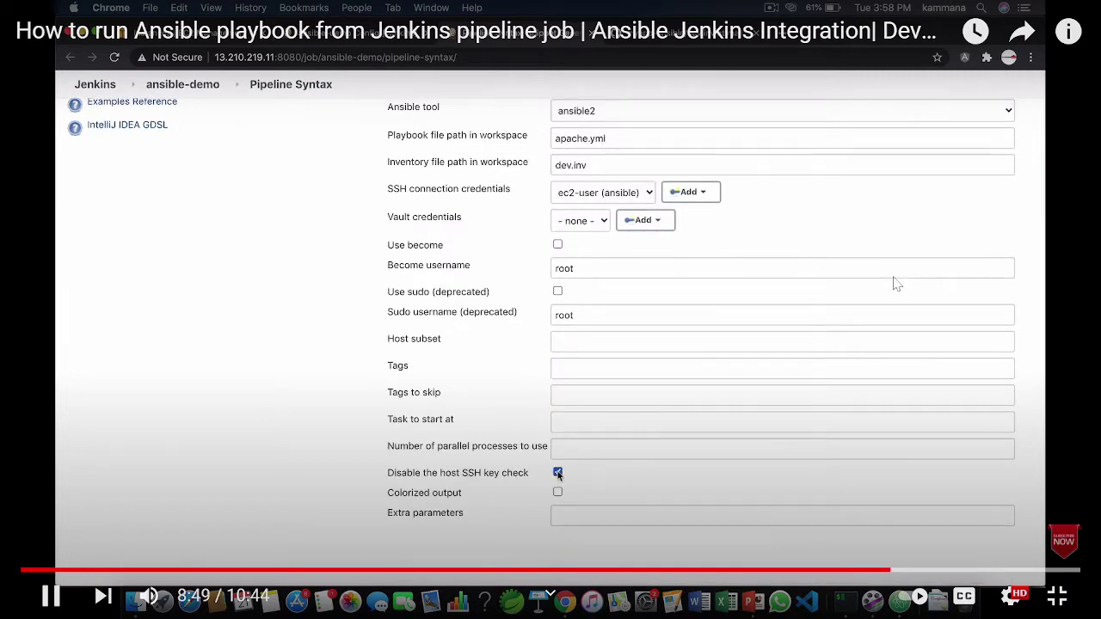
key("Right")
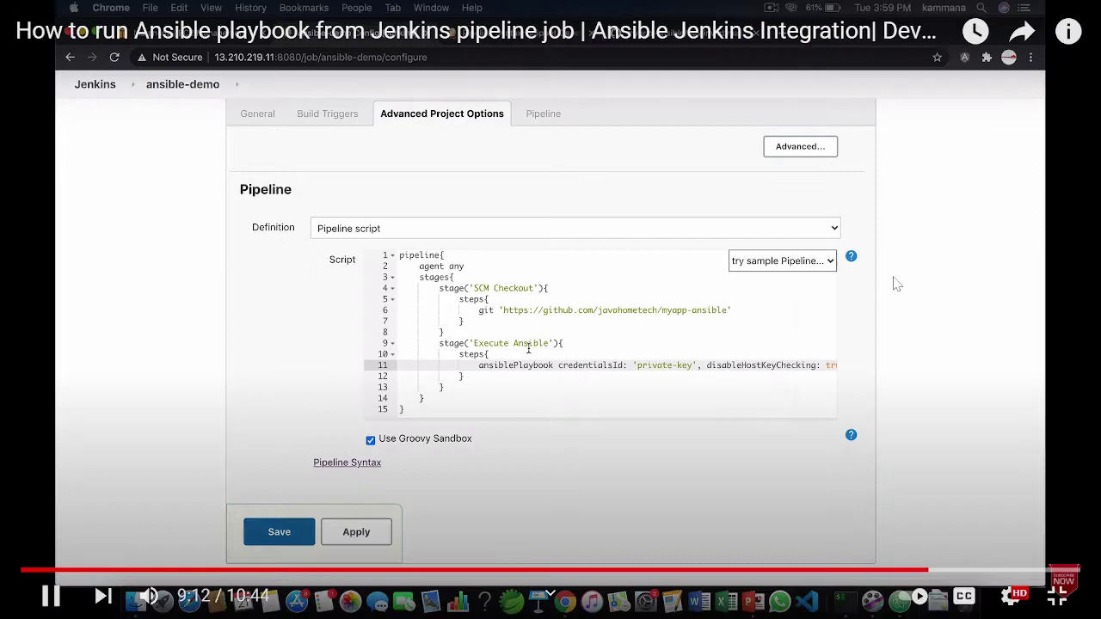
Review the myapp-ansible repo files, including index.html, then return to the ansible-demo job page
key("Right")
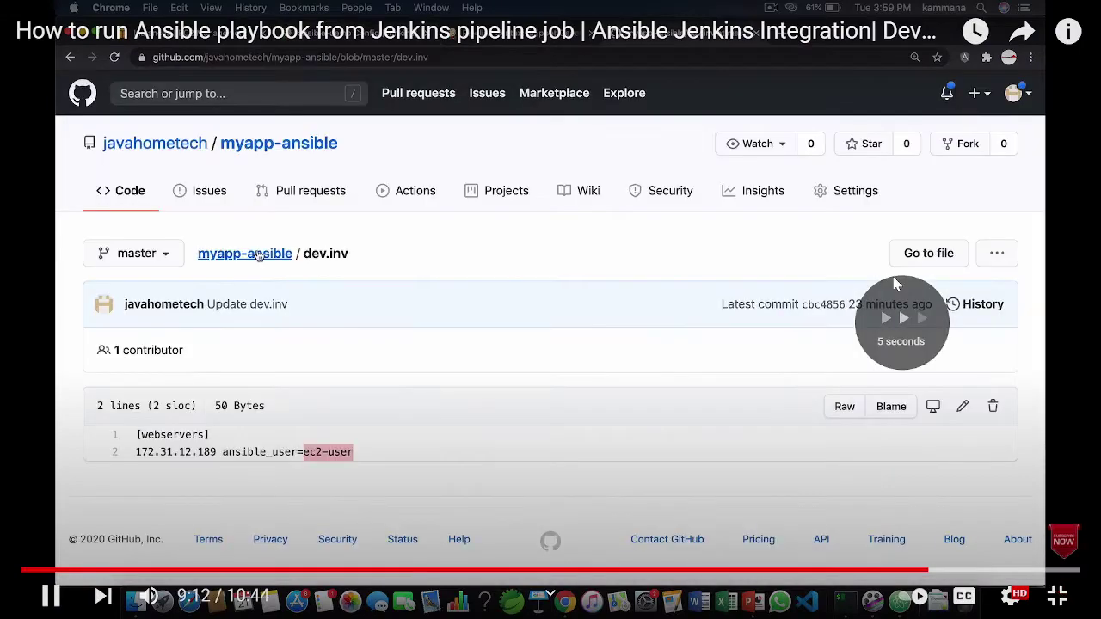
key("Right")
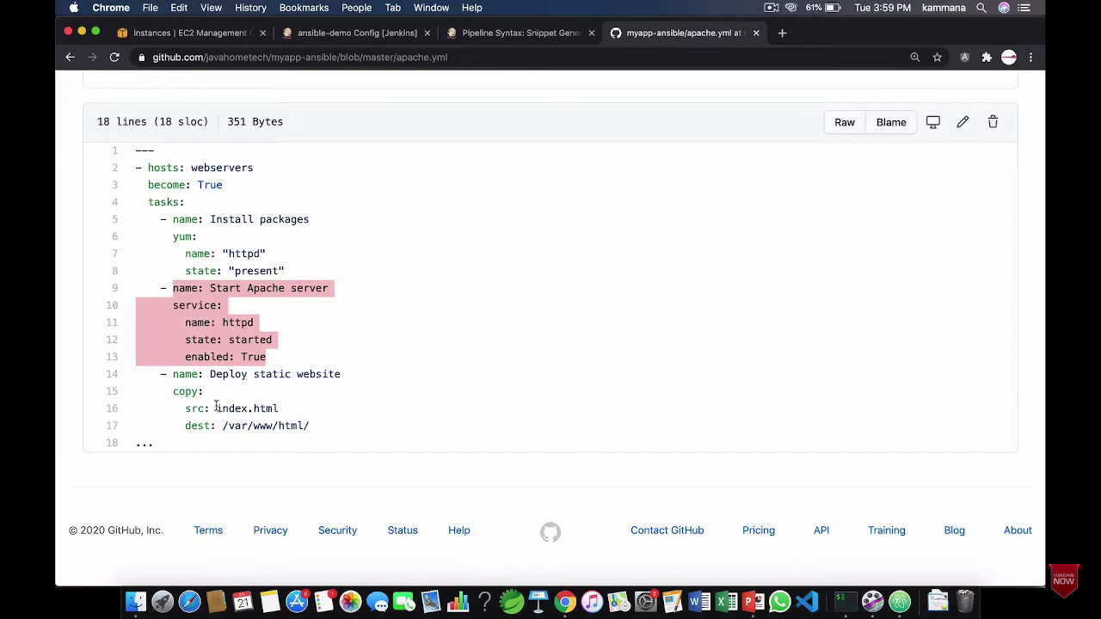
left_click_drag(216, 408, 283, 411)
left_click(226, 426)
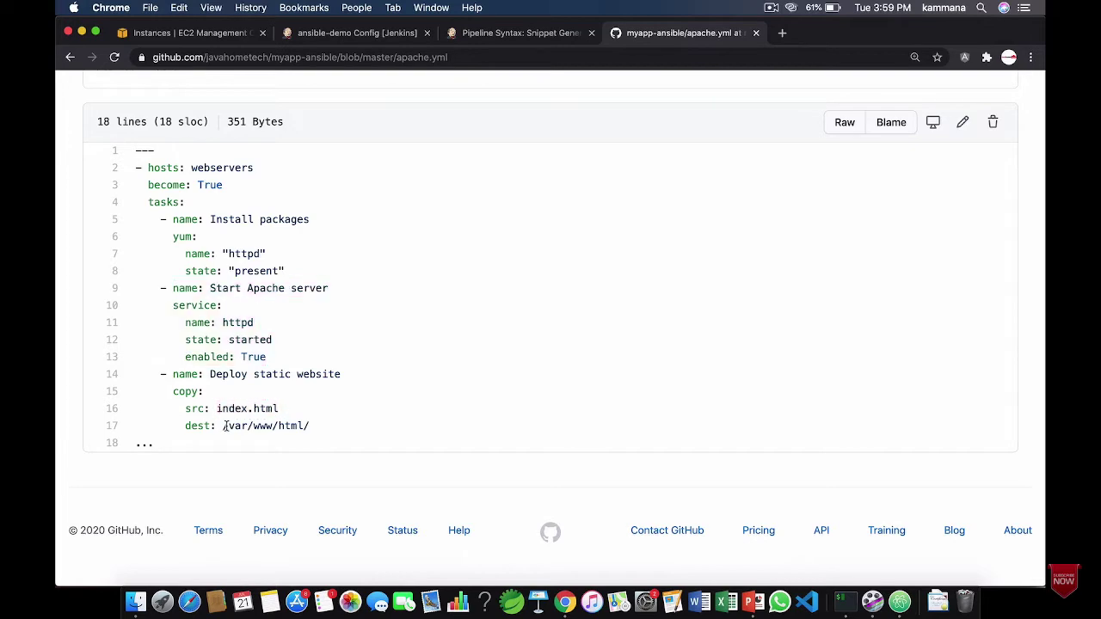
scroll(311, 378, "up", 4)
scroll(295, 418, "down", 5)
scroll(285, 339, "up", 4)
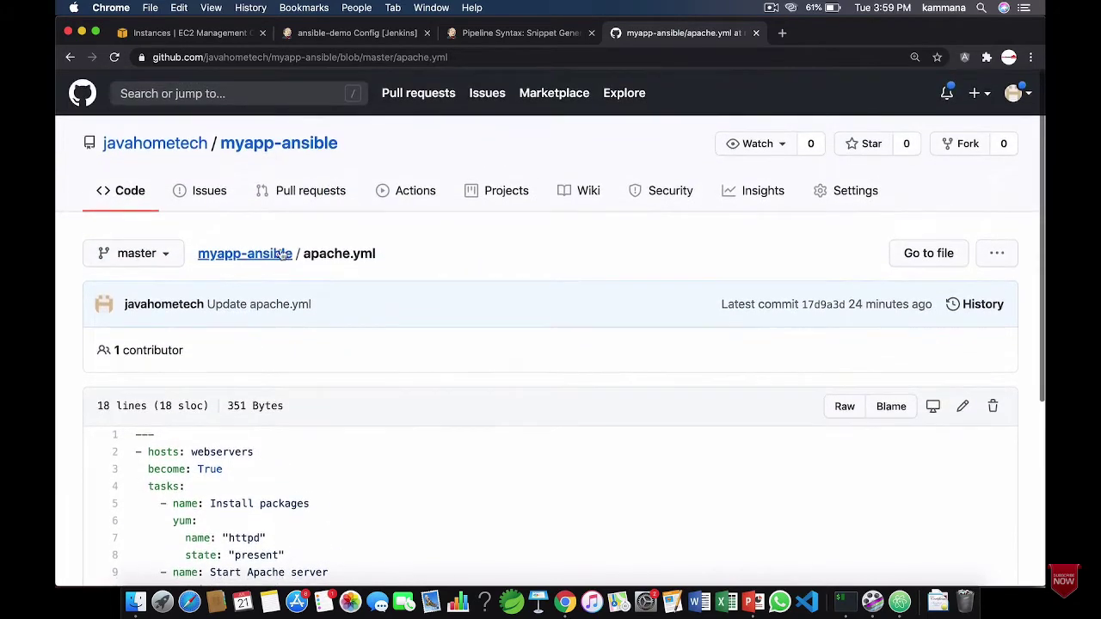
left_click(245, 252)
left_click(895, 284)
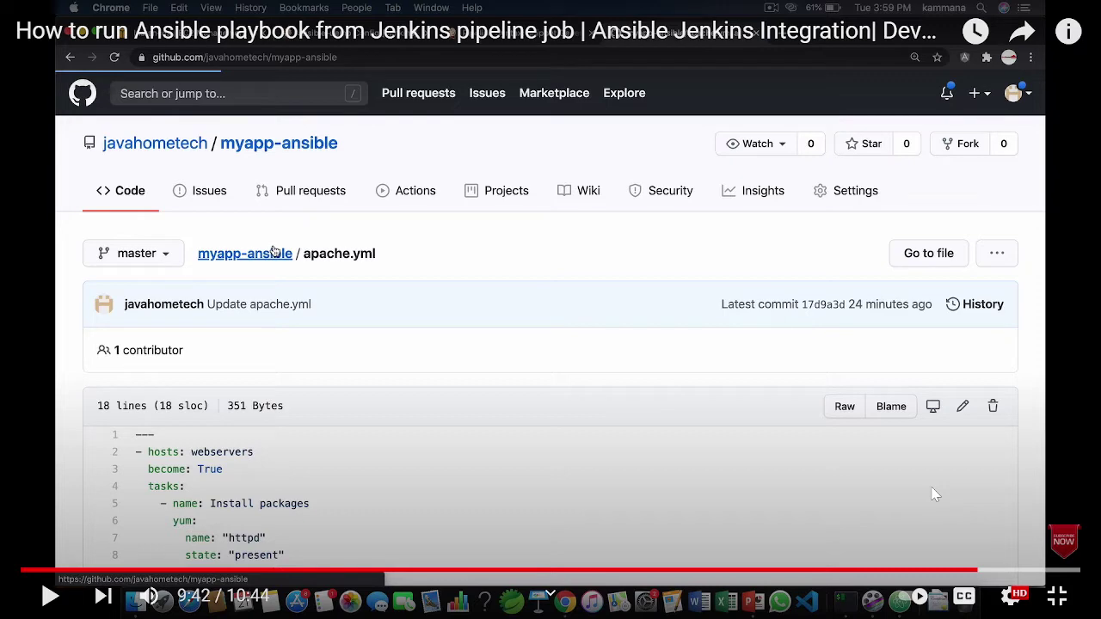
left_click(527, 275)
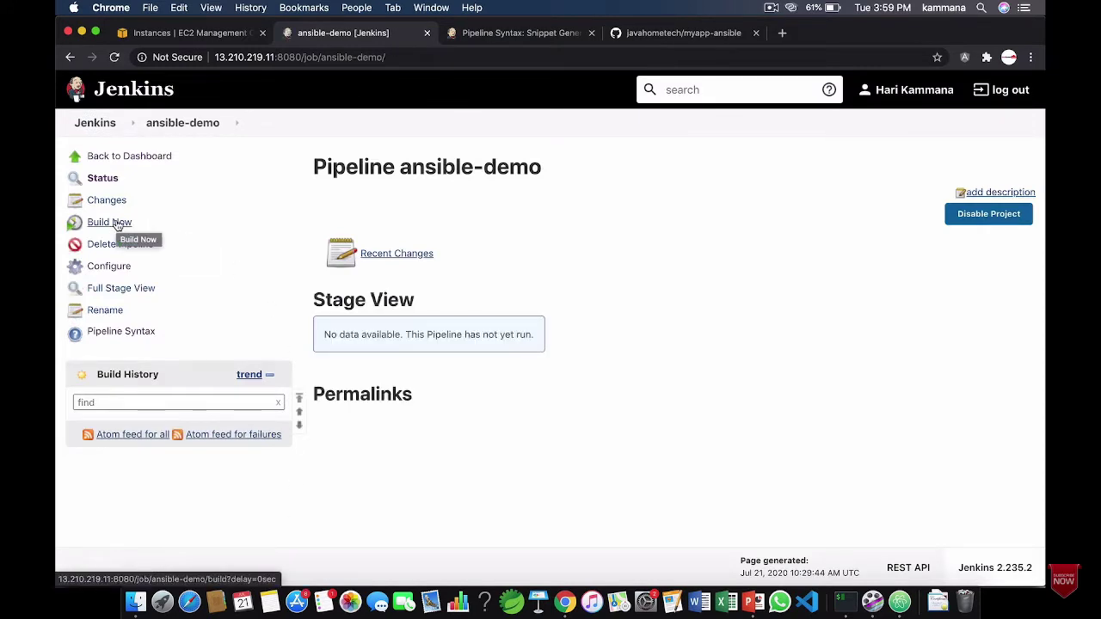
Run build #1 of ansible-demo and confirm its console ends with 'Finished: SUCCESS'
left_click(118, 223)
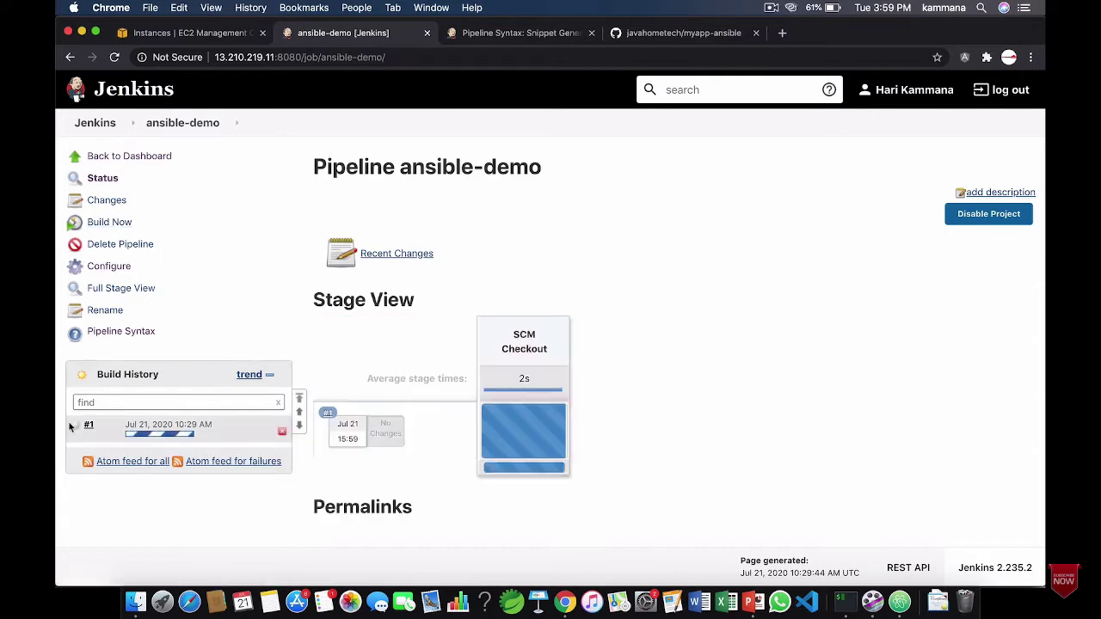
left_click(74, 428)
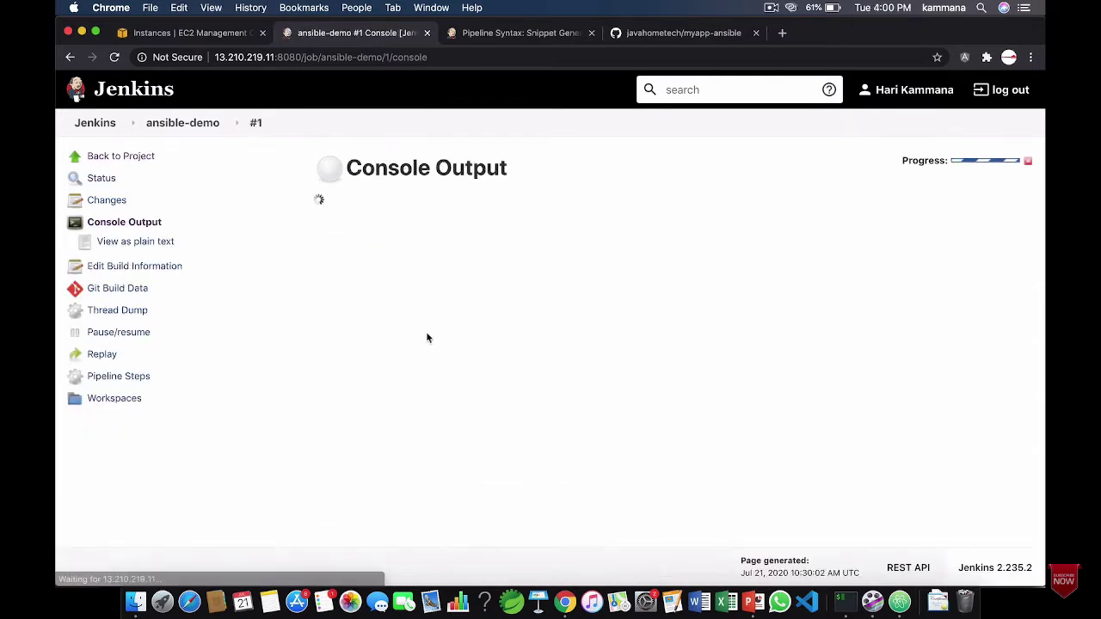
left_click_drag(370, 300, 404, 428)
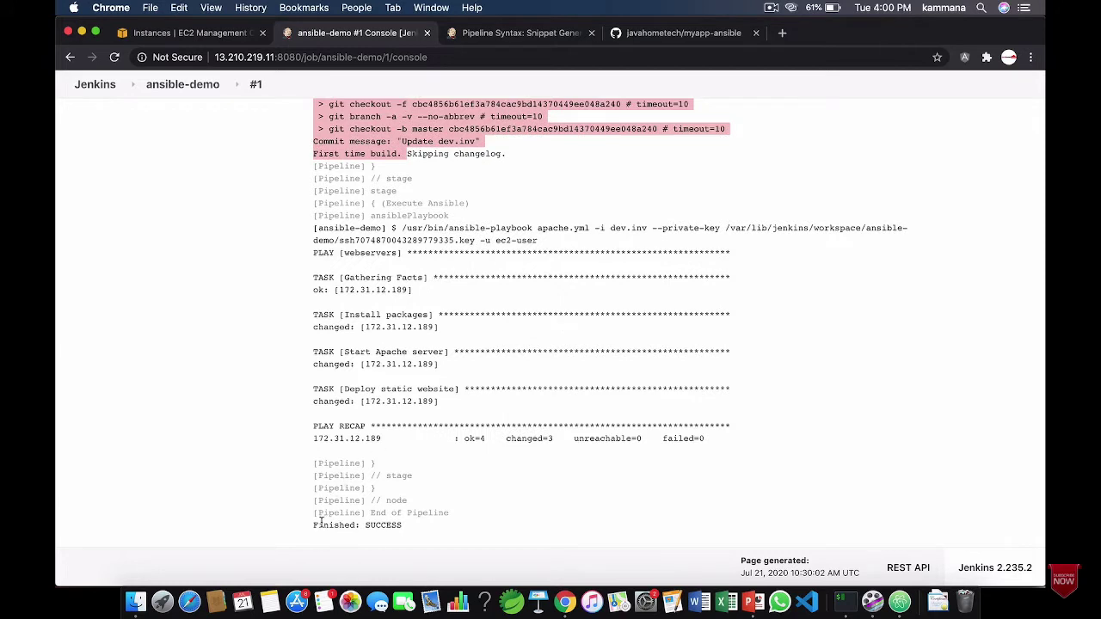
left_click_drag(320, 523, 403, 524)
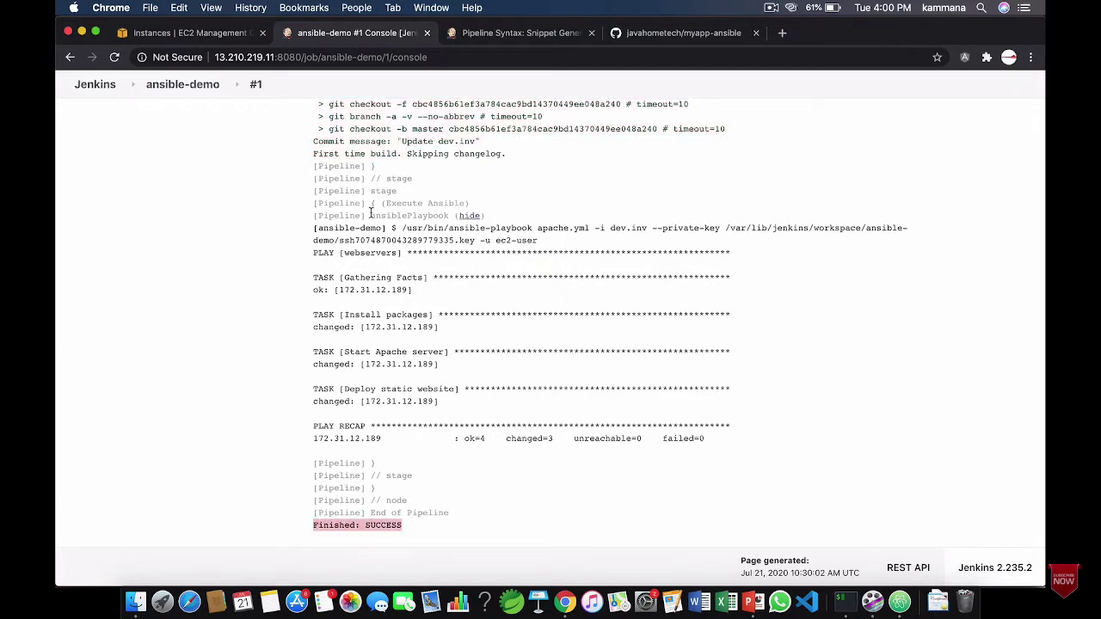
Load the Apache instance's public IP 13.54.213.168 in a new tab to view the deployed site
left_click(215, 33)
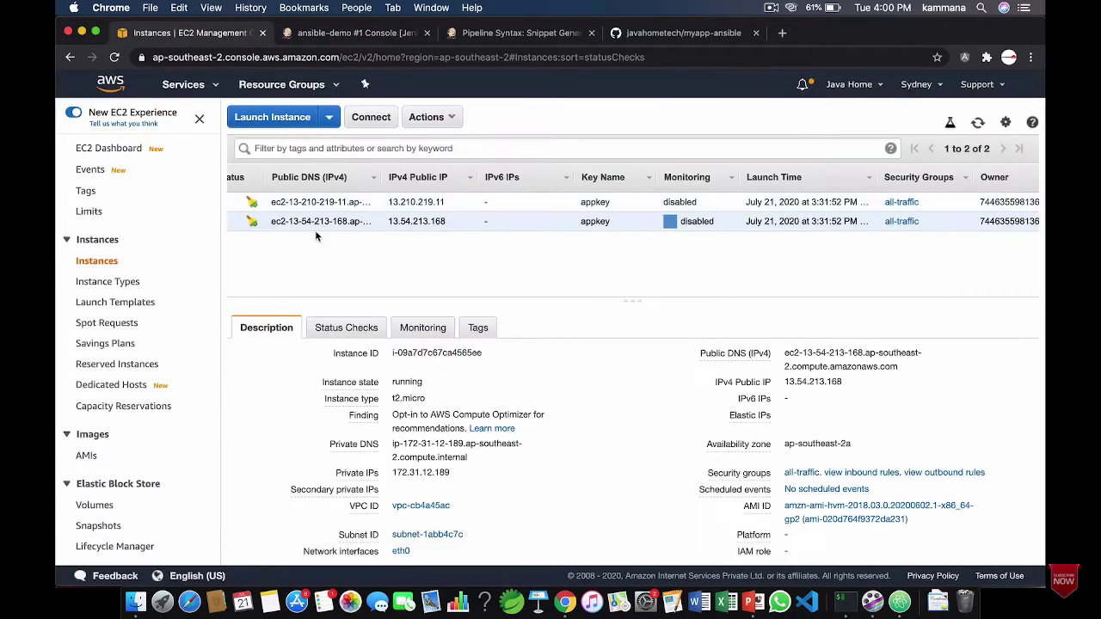
scroll(317, 237, "left", 5)
scroll(316, 237, "left", 5)
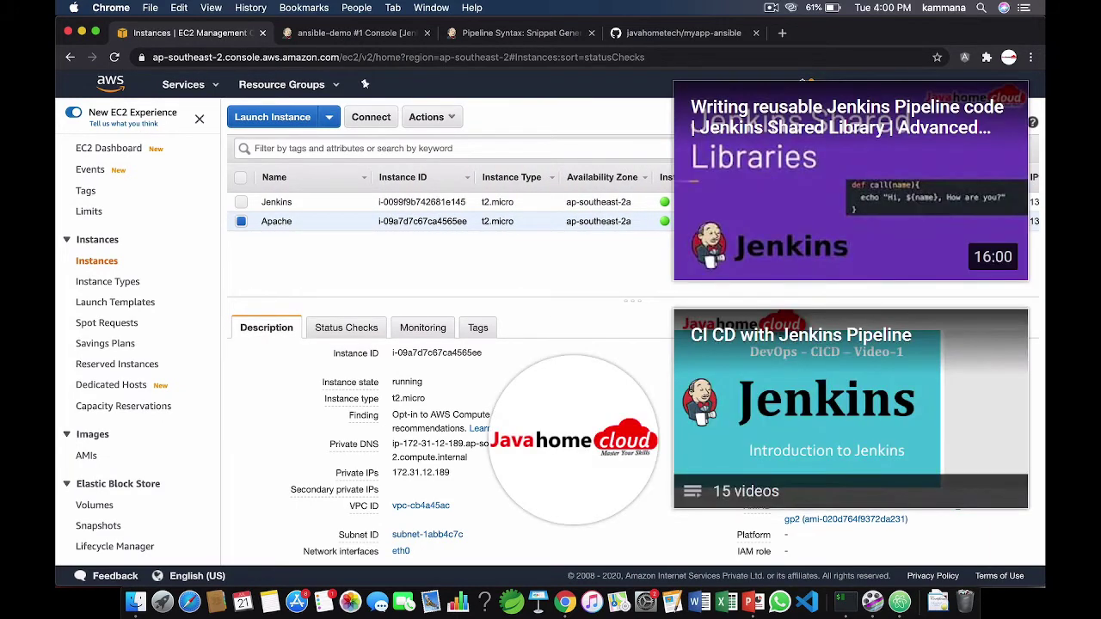
left_click(782, 32)
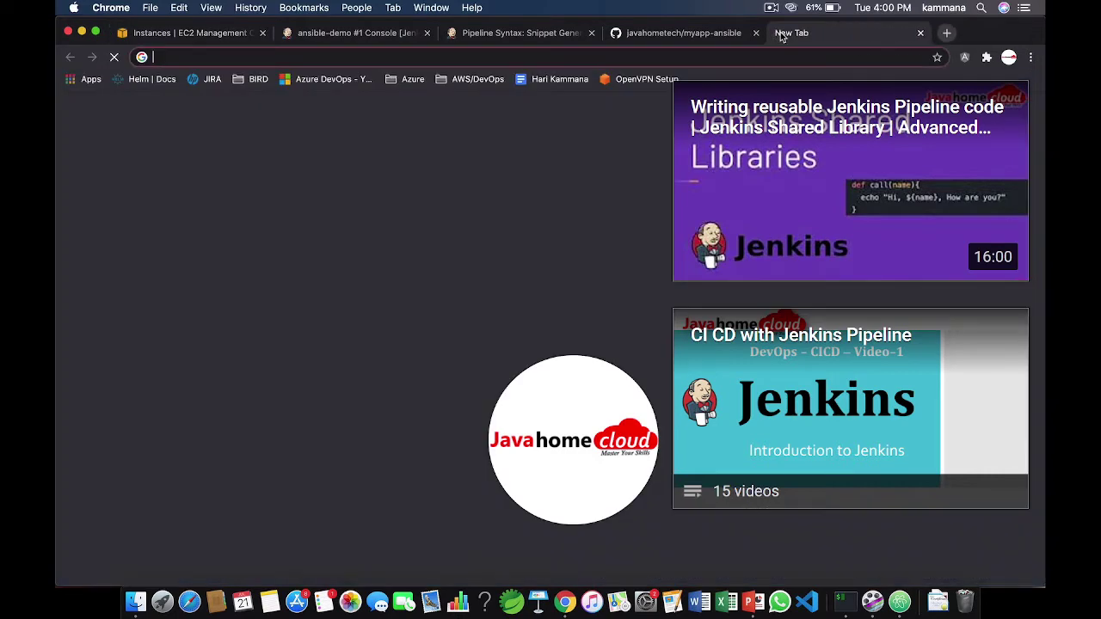
type("13.54.213.168")
key("Return")
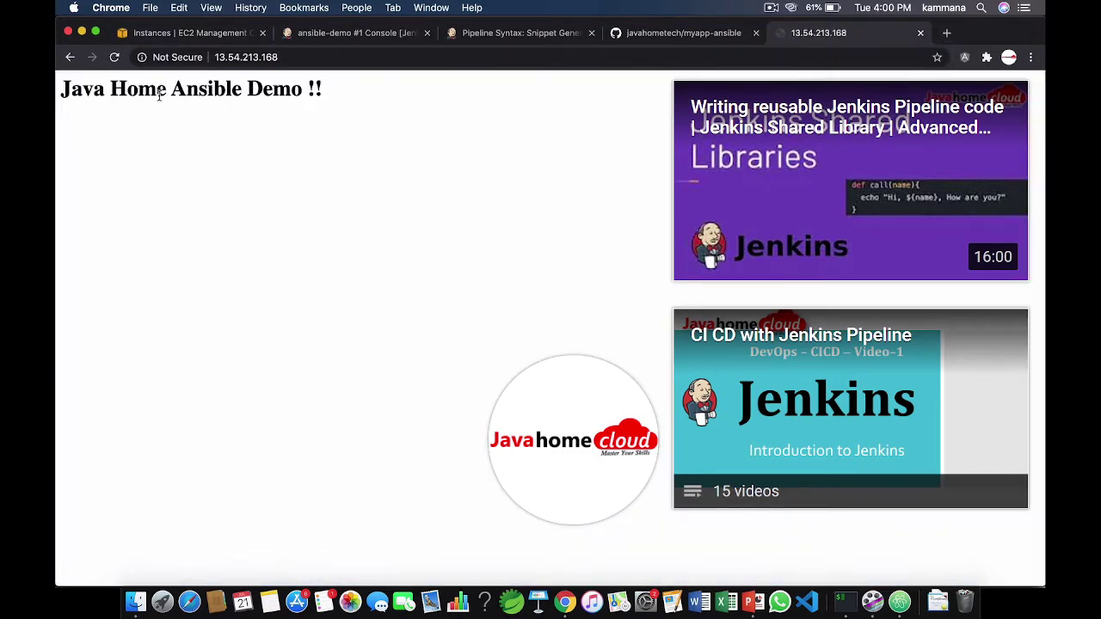
Highlight the 'Java Home Ansible Demo' heading, pause the tutorial video, and switch to OBS Studio
left_click_drag(65, 89, 315, 79)
key("space")
key("alt+Tab")
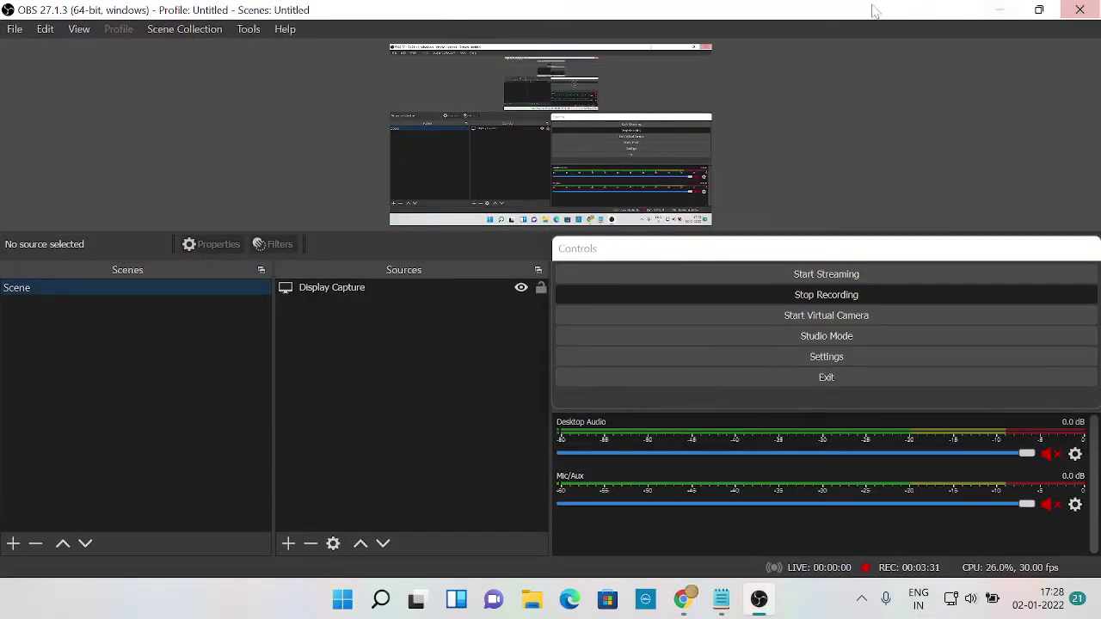
Minimize OBS and exit full screen, leaving the tutorial paused at 10:32
left_click(999, 10)
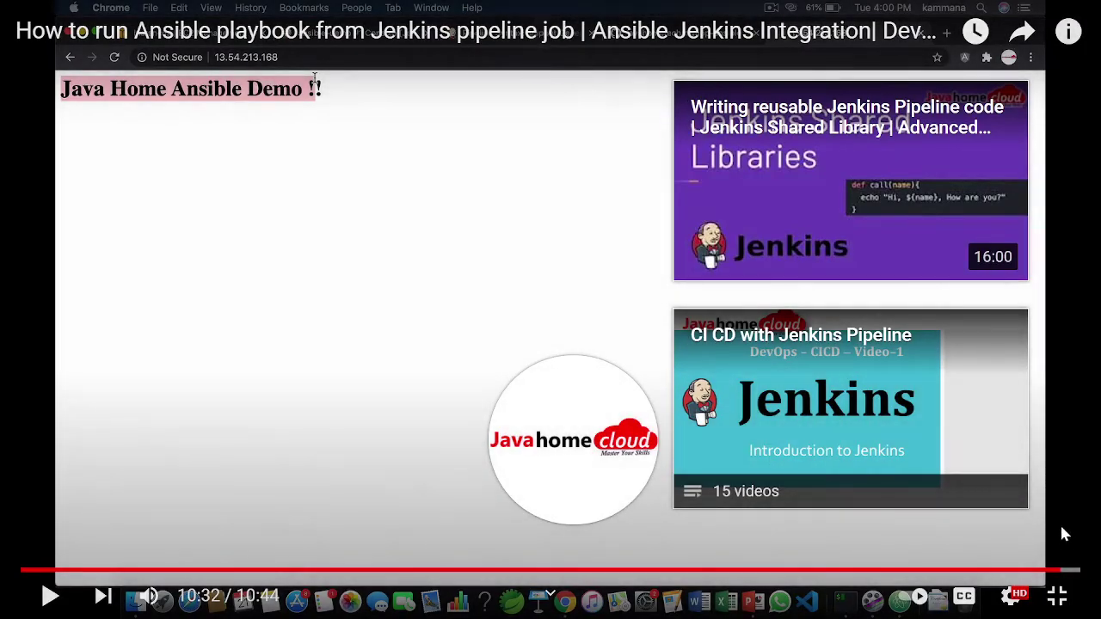
left_click(1057, 596)
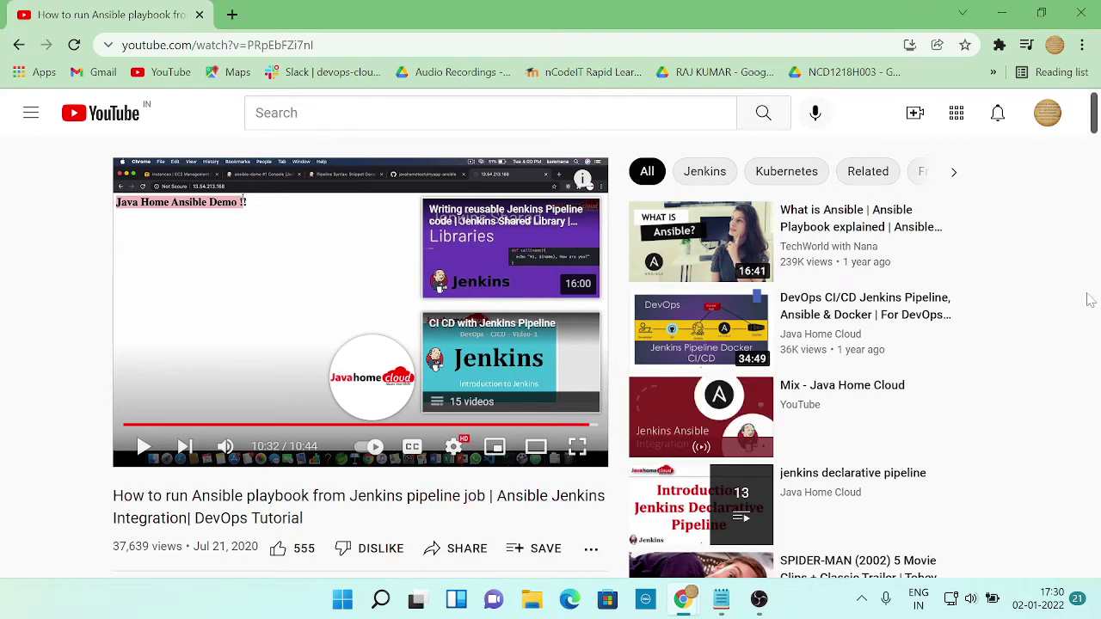
Bring OBS forward, minimize it, and switch to the myapp-ansible GitHub window
key("alt+Tab")
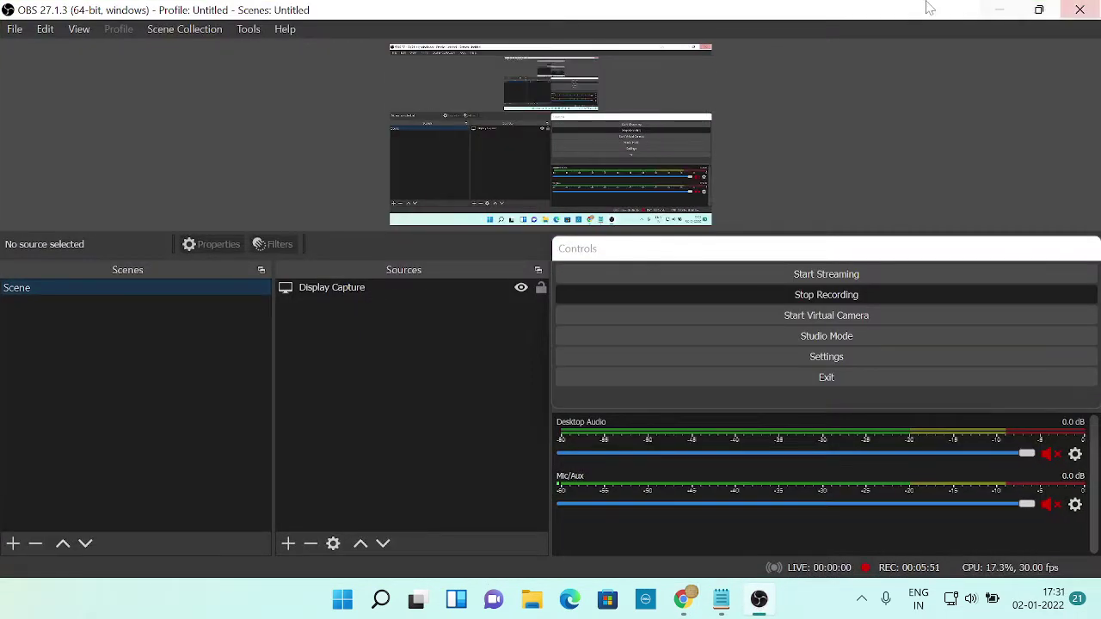
left_click(995, 15)
key("alt+Tab")
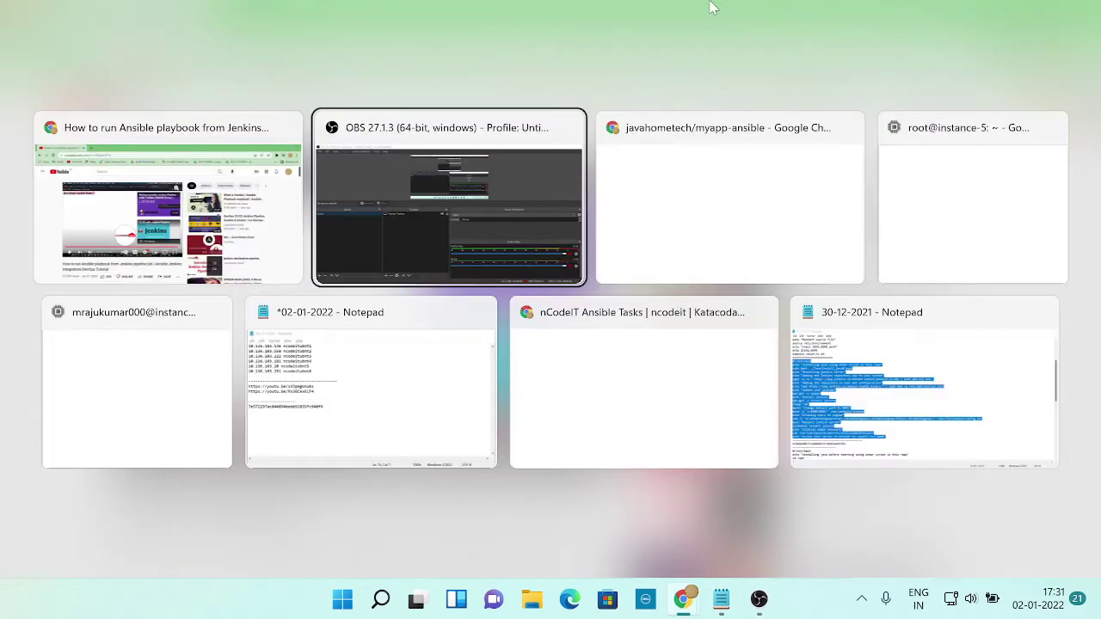
left_click(675, 211)
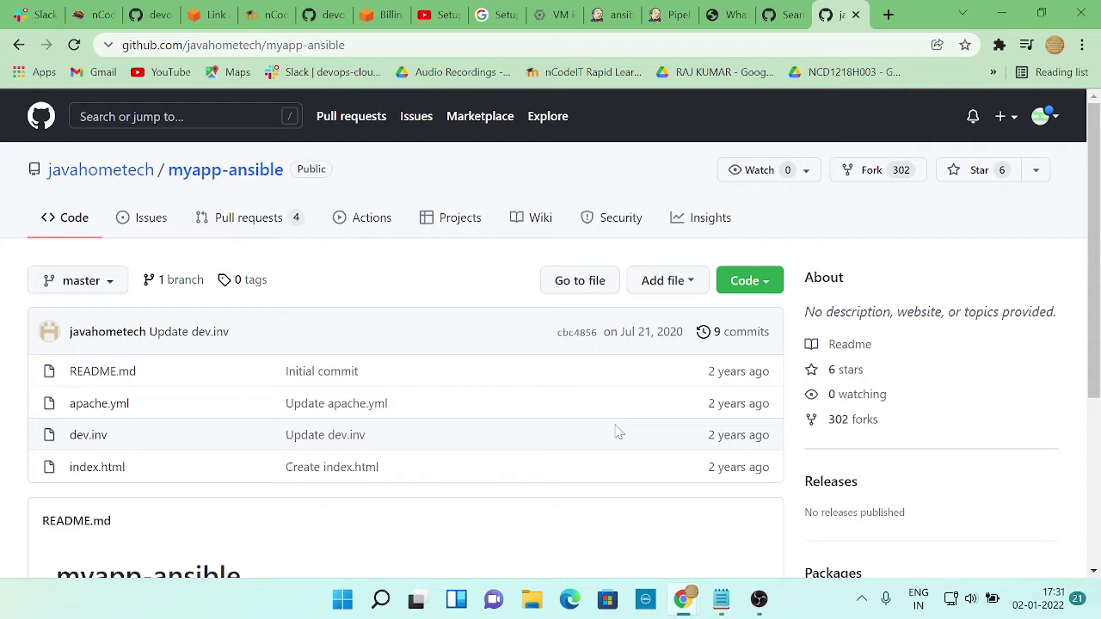
Send the four sudo apt Ansible install commands to another teammate's Slack direct message
left_click(26, 15)
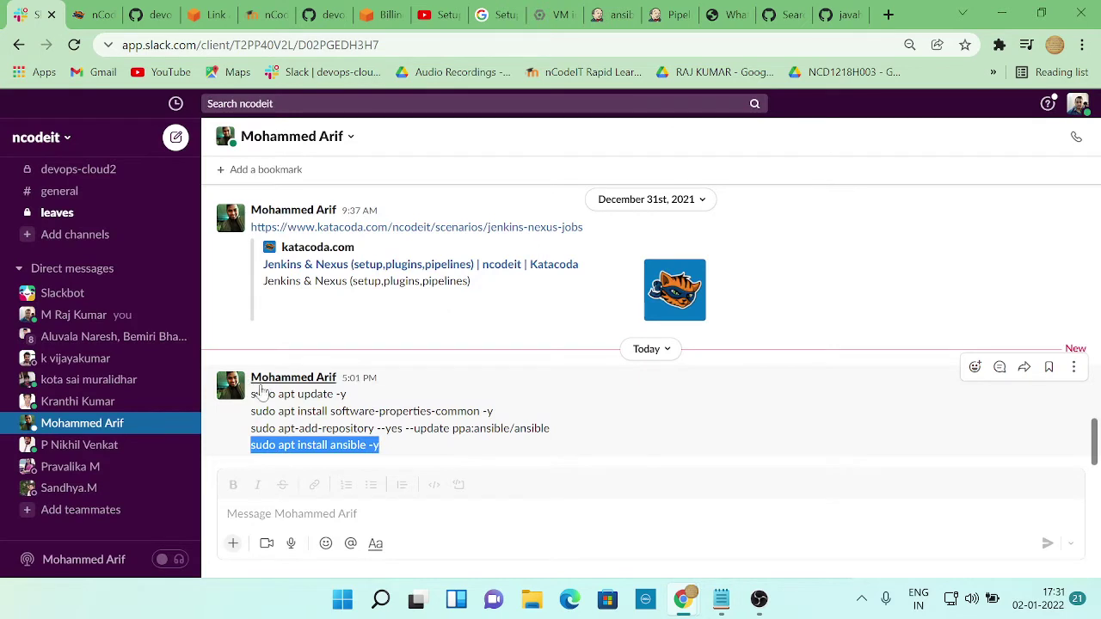
left_click_drag(250, 389, 440, 452)
key("ctrl+c")
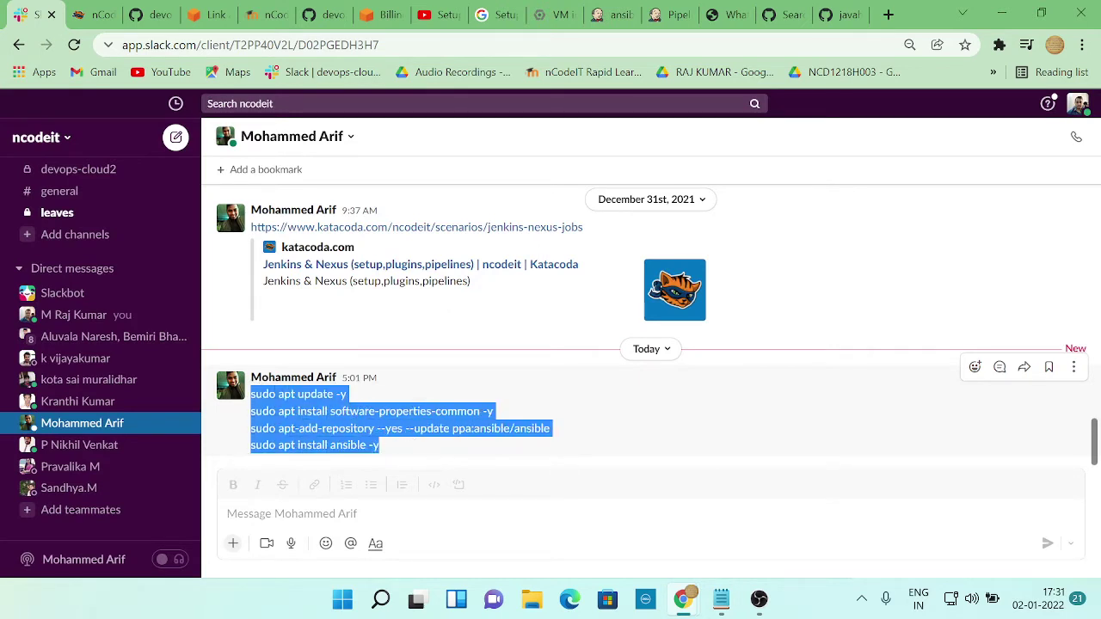
left_click(96, 360)
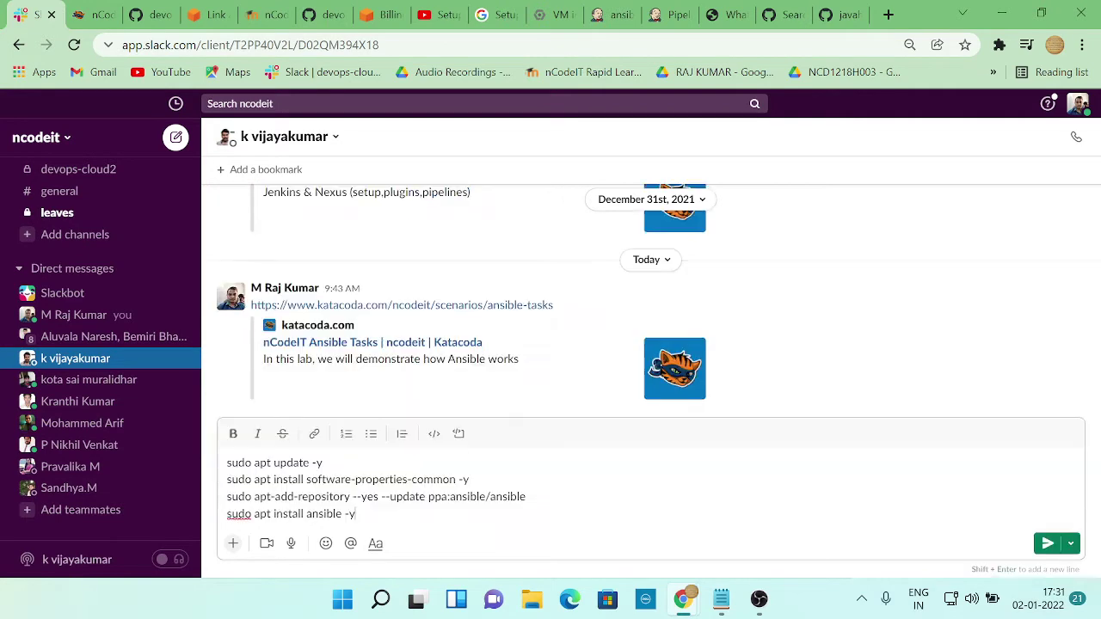
key("ctrl+v")
key("Return")
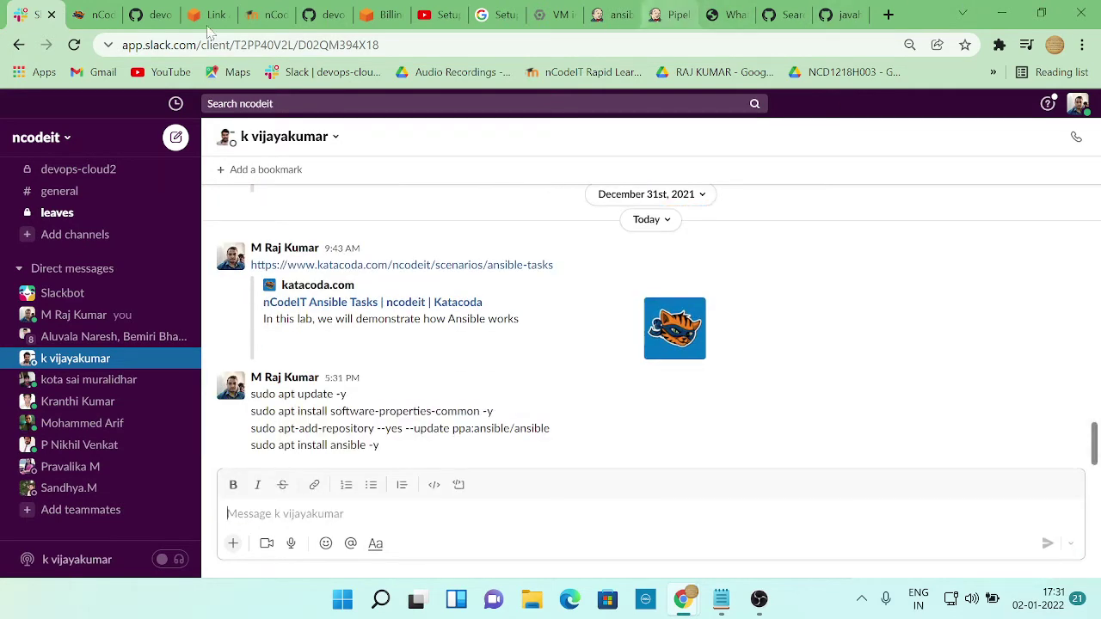
Cycle through the browser tabs back to the ansible-demo job configuration page
left_click(85, 15)
left_click(150, 14)
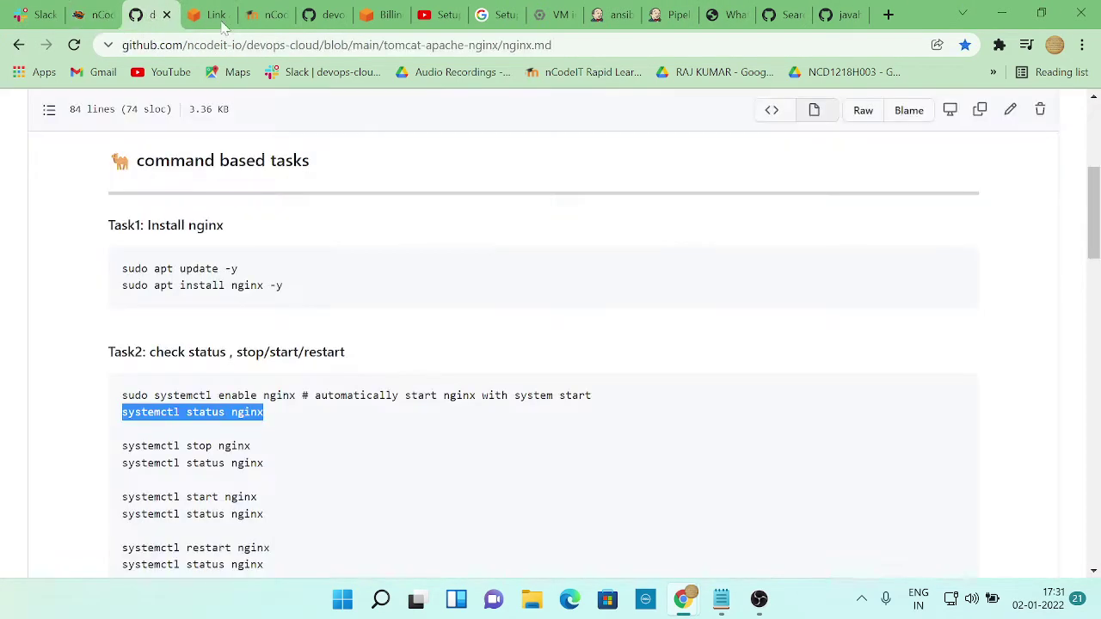
left_click(674, 15)
left_click(612, 15)
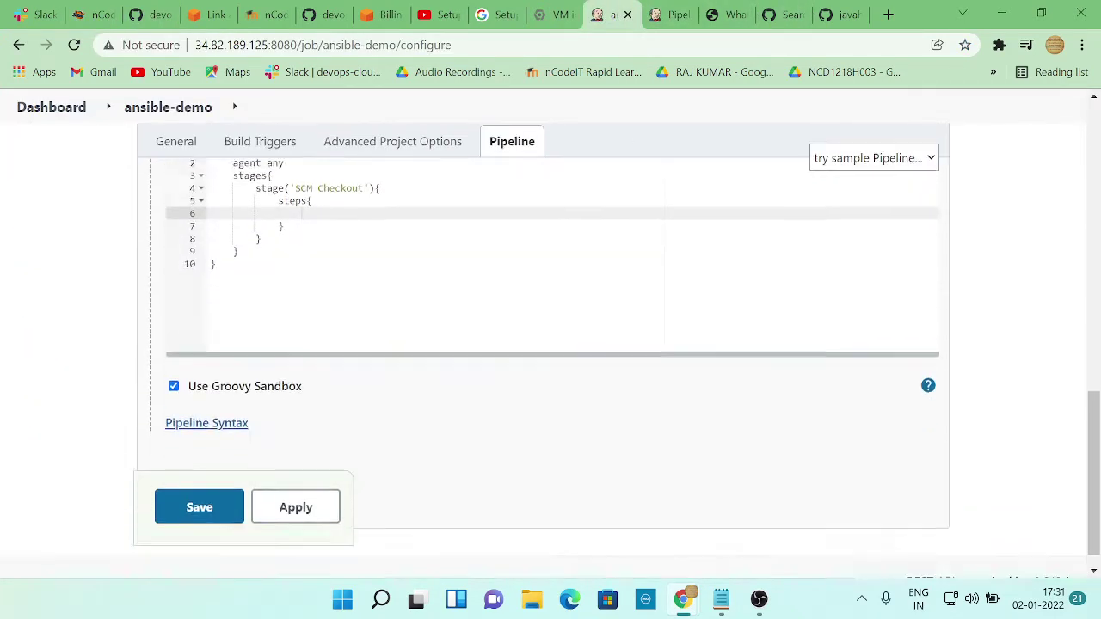
Scroll through the ansiblePlaybook fields on Pipeline Syntax, then go to the myapp-ansible GitHub repo
scroll(555, 284, "up", 2)
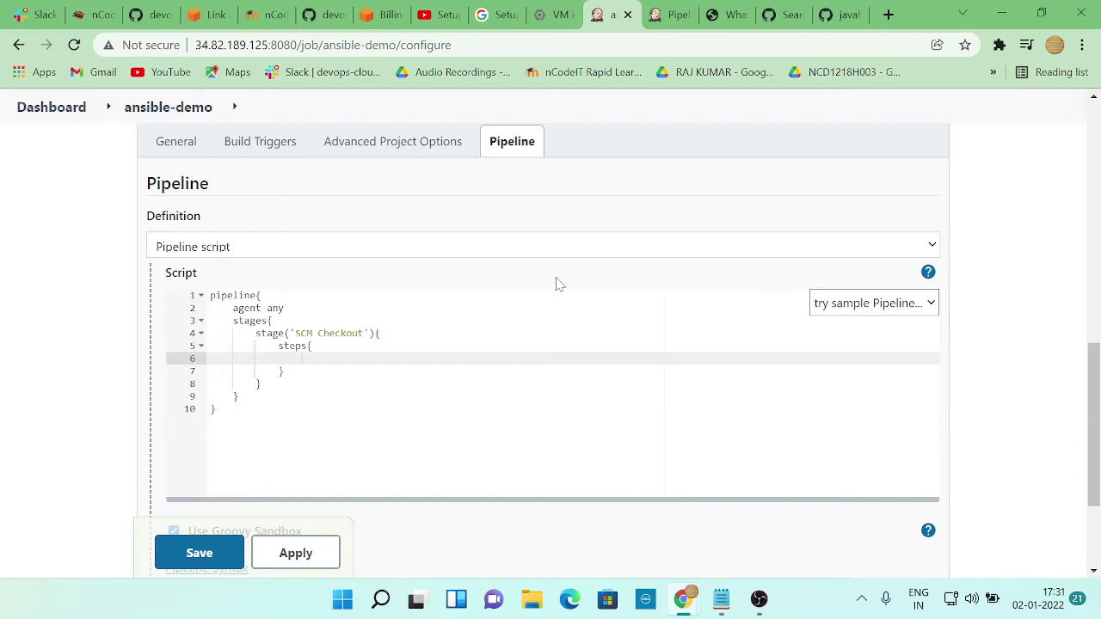
left_click(663, 24)
scroll(595, 402, "down", 1)
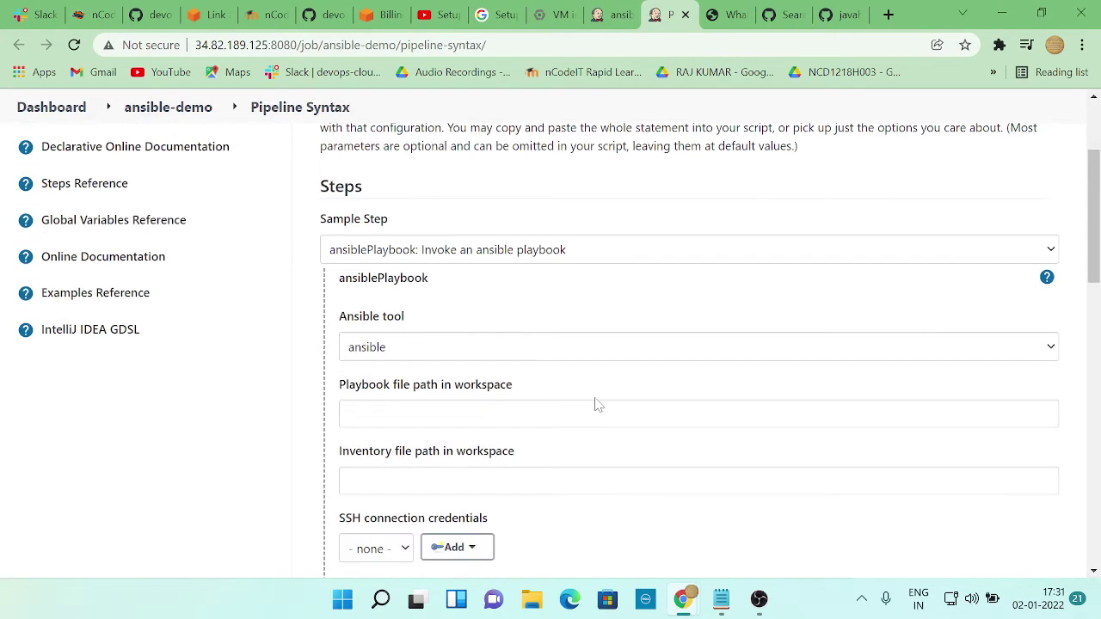
scroll(598, 404, "down", 3)
scroll(598, 404, "up", 4)
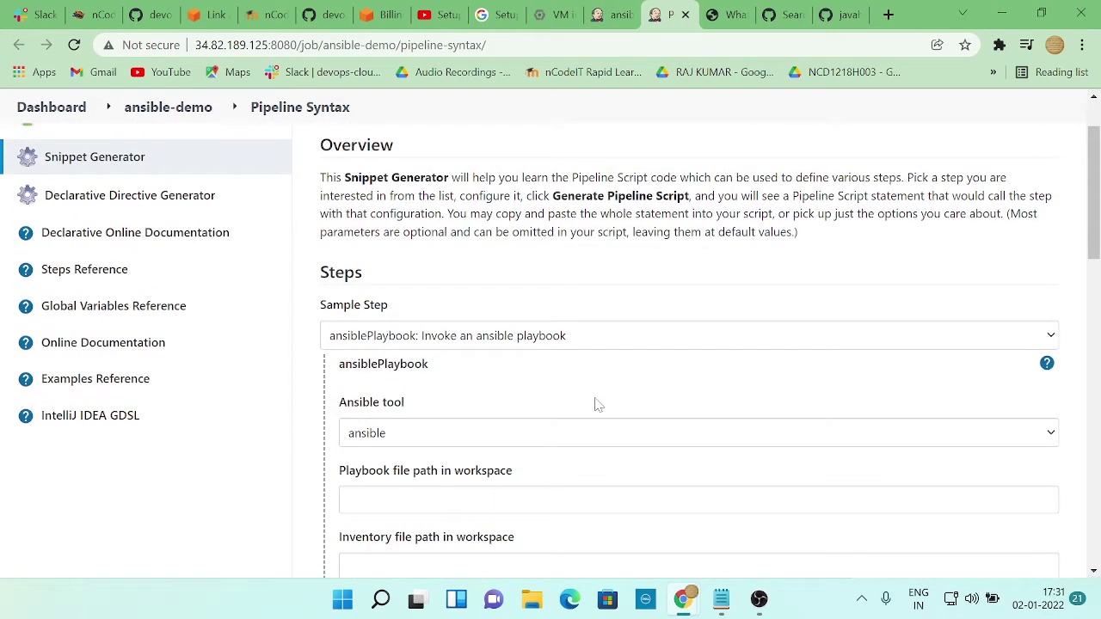
left_click(841, 15)
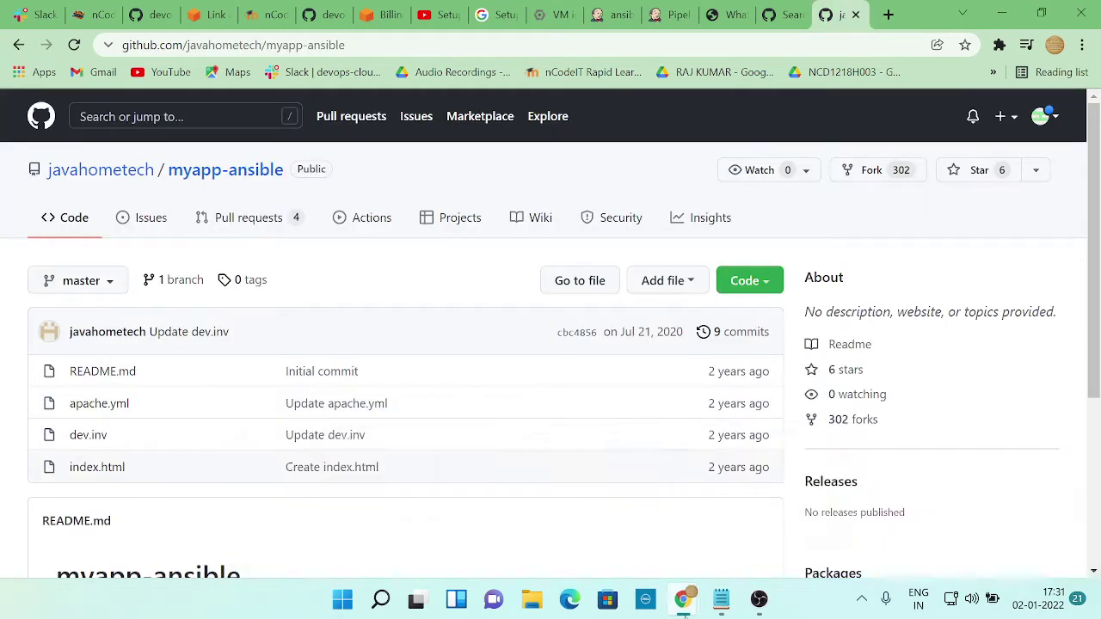
Bring the instance-3 SSH terminal window in front of the myapp-ansible GitHub page
mouse_move(684, 599)
left_click(663, 509)
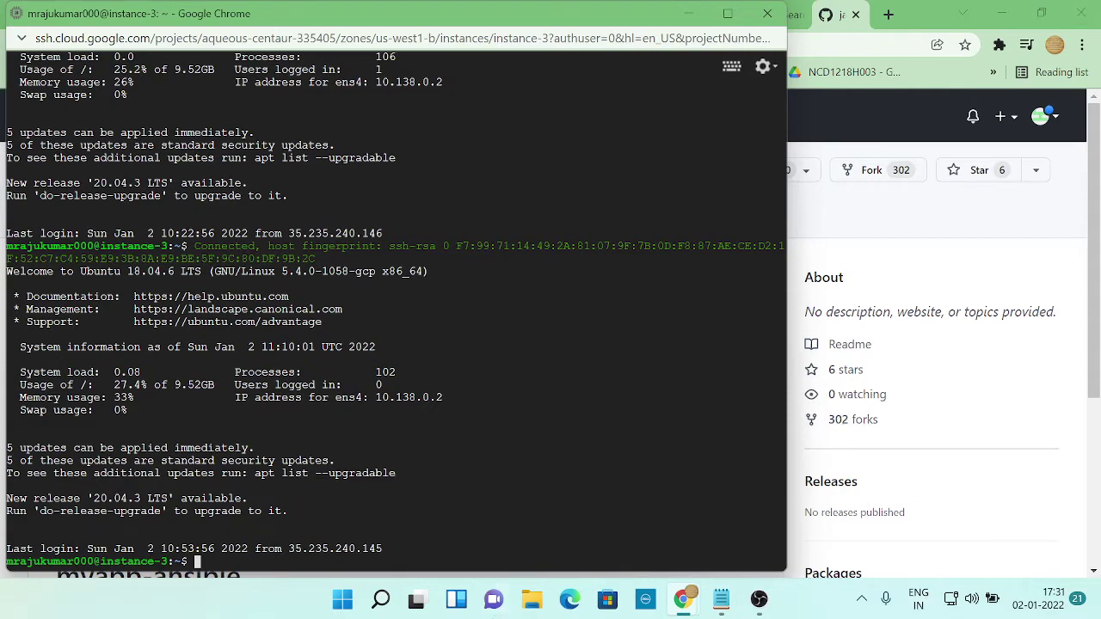
Review the earlier Java and Jenkins install output in the terminal, then return to GitHub
scroll(394, 306, "up", 2)
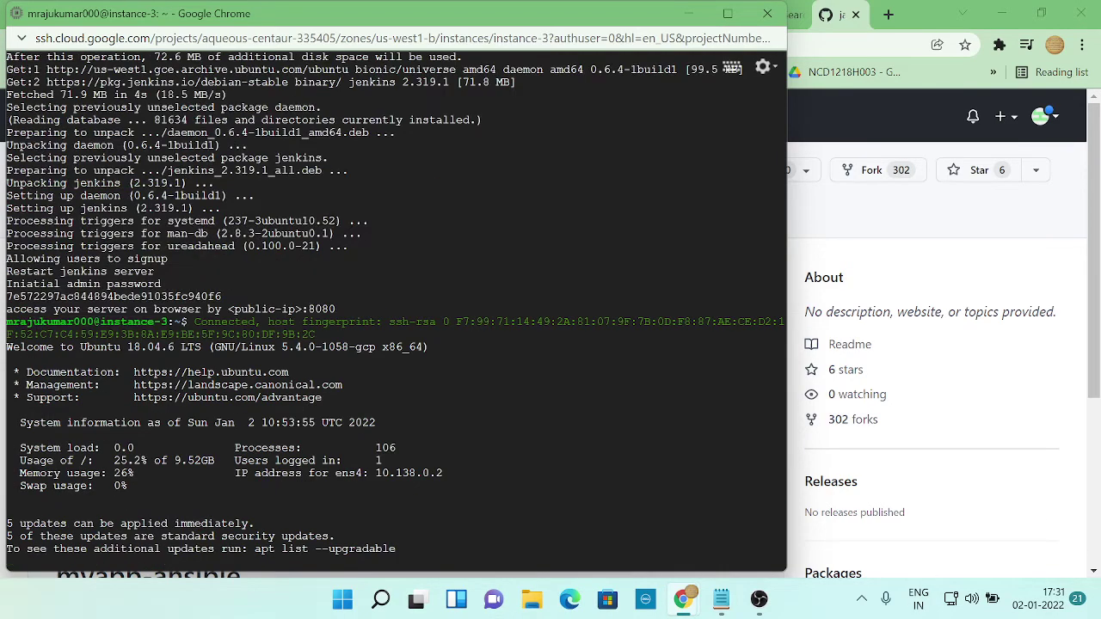
scroll(394, 305, "down", 8)
scroll(394, 305, "up", 8)
scroll(396, 309, "down", 5)
scroll(396, 310, "up", 20)
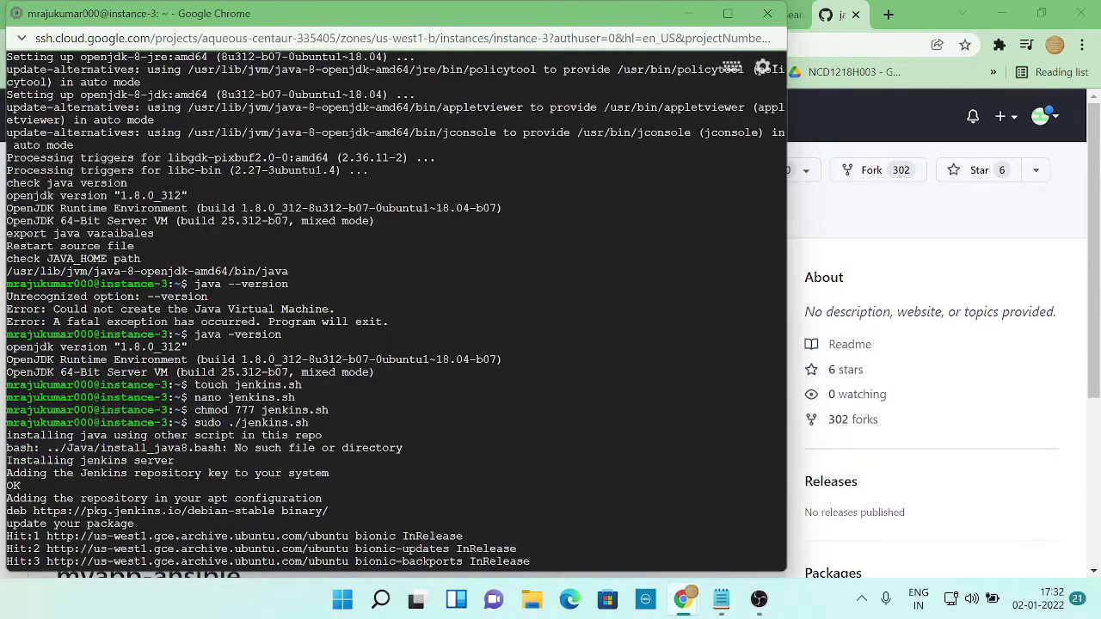
scroll(396, 309, "up", 7)
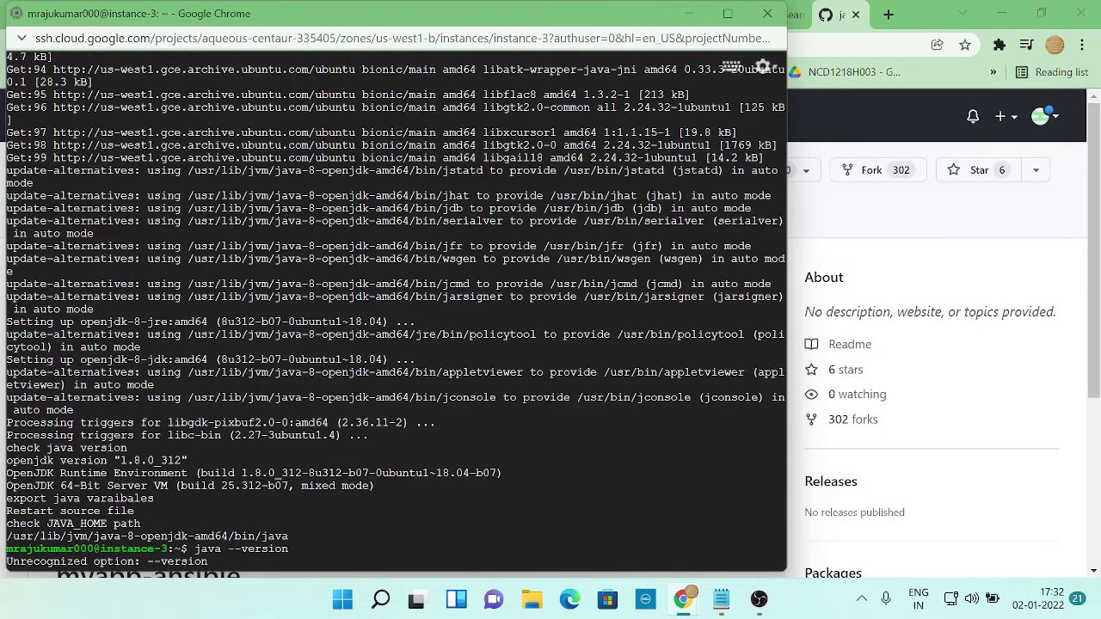
scroll(395, 310, "down", 20)
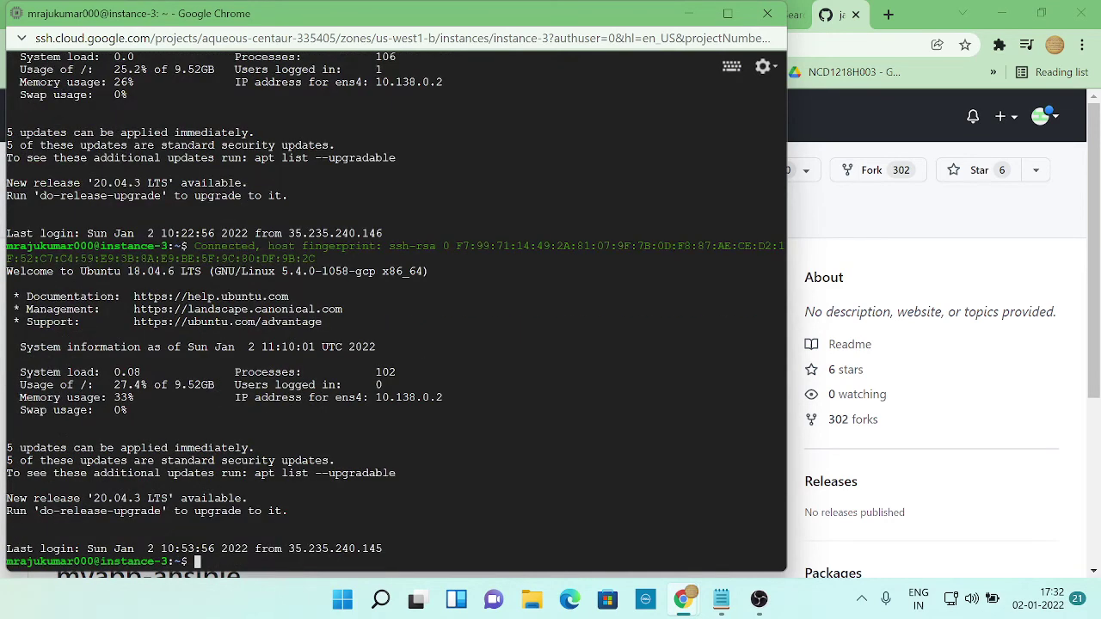
key("alt+Tab")
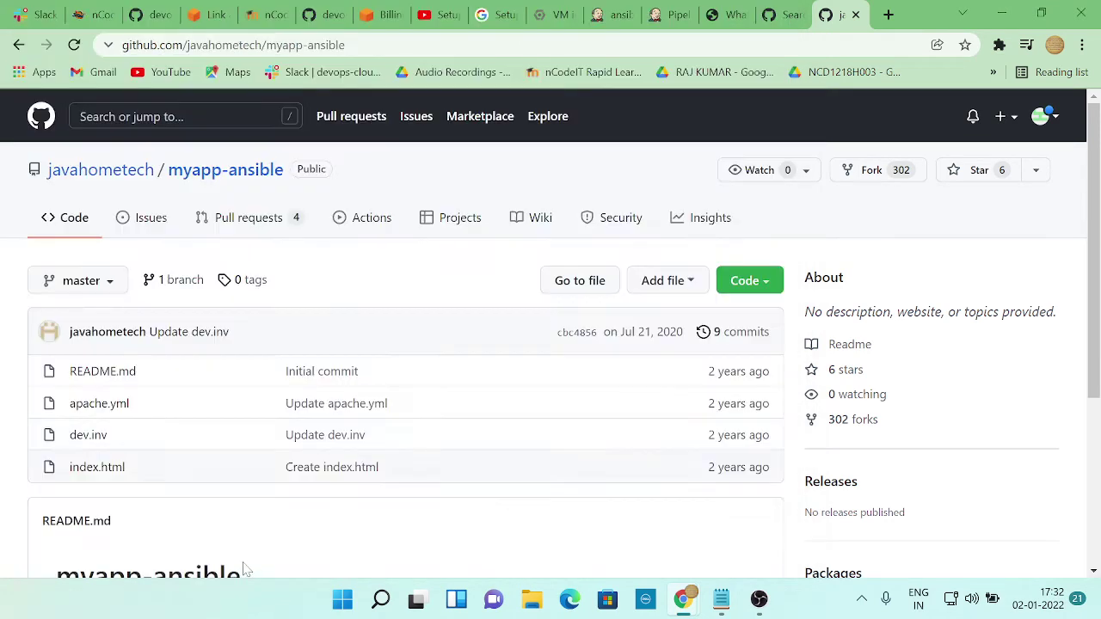
Open devops-cloud's git-github/git-github-workshop.md task list, then return to the SSH terminal
left_click(147, 15)
scroll(231, 379, "up", 4)
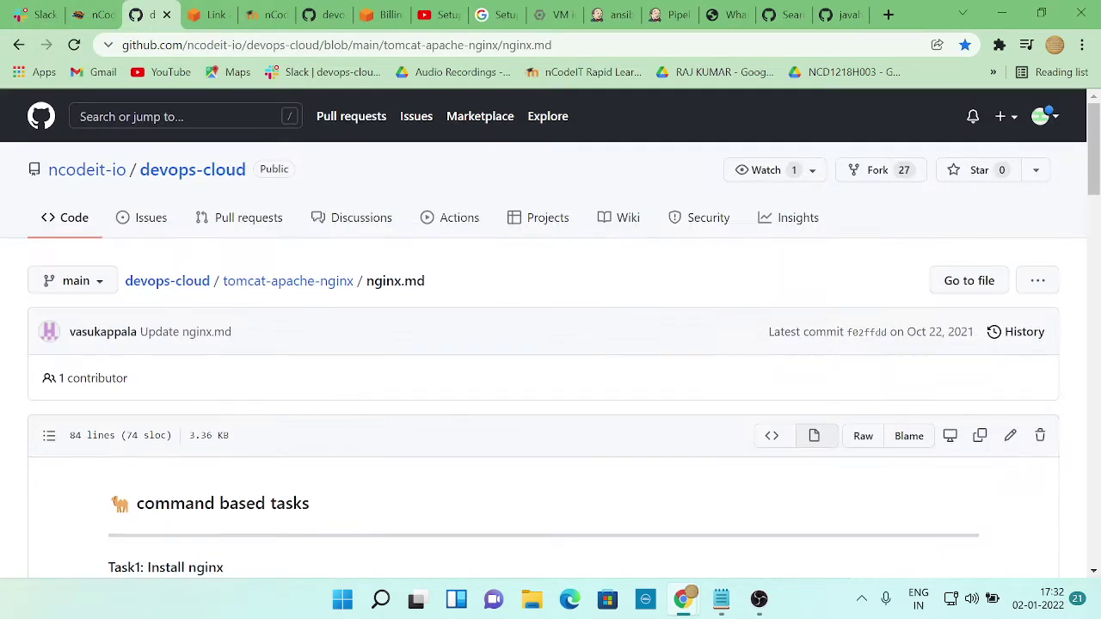
left_click(196, 170)
scroll(180, 413, "down", 2)
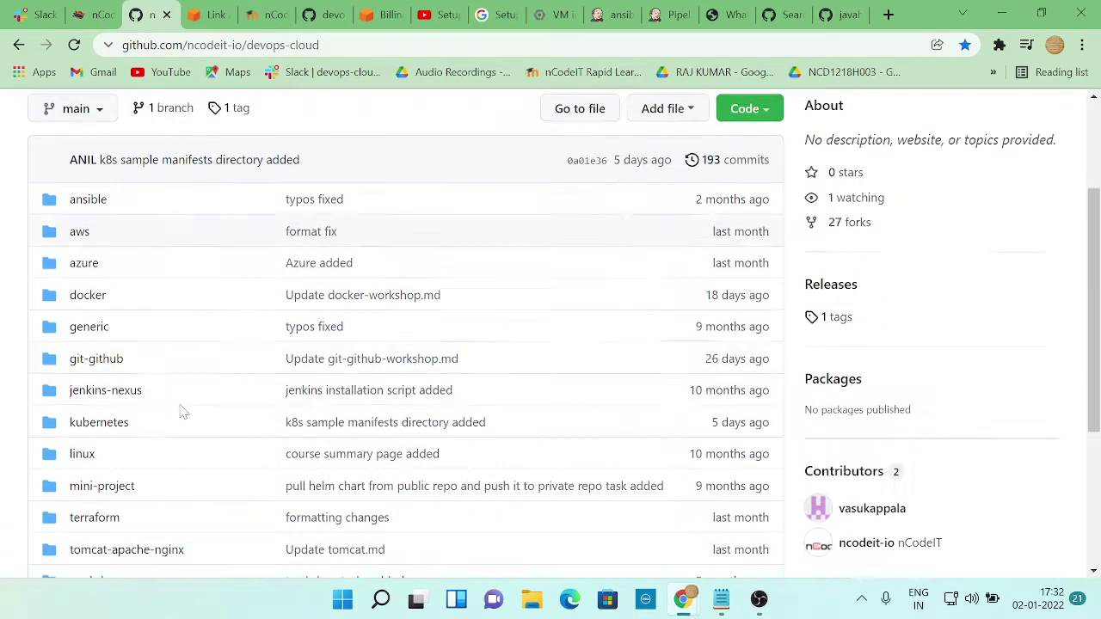
left_click(91, 359)
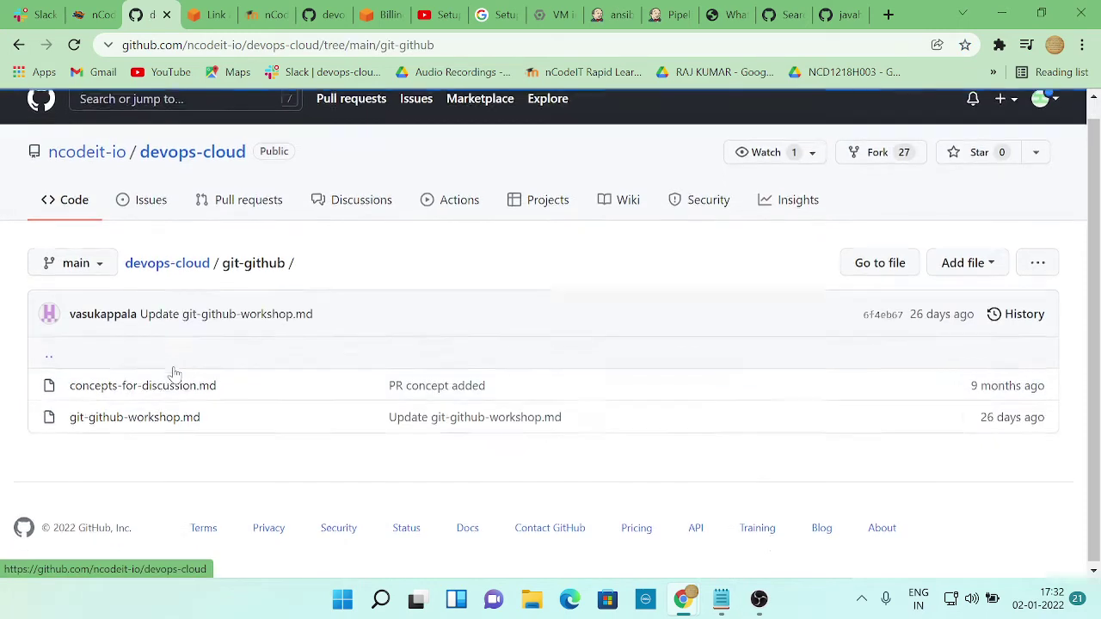
left_click(136, 417)
scroll(373, 393, "down", 3)
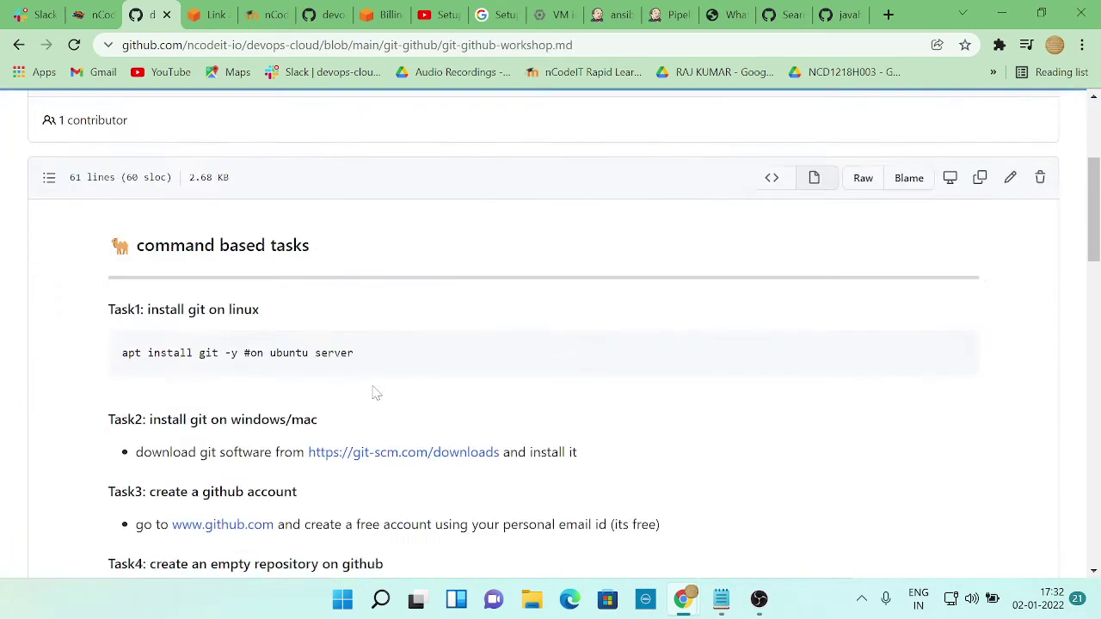
scroll(487, 378, "down", 1)
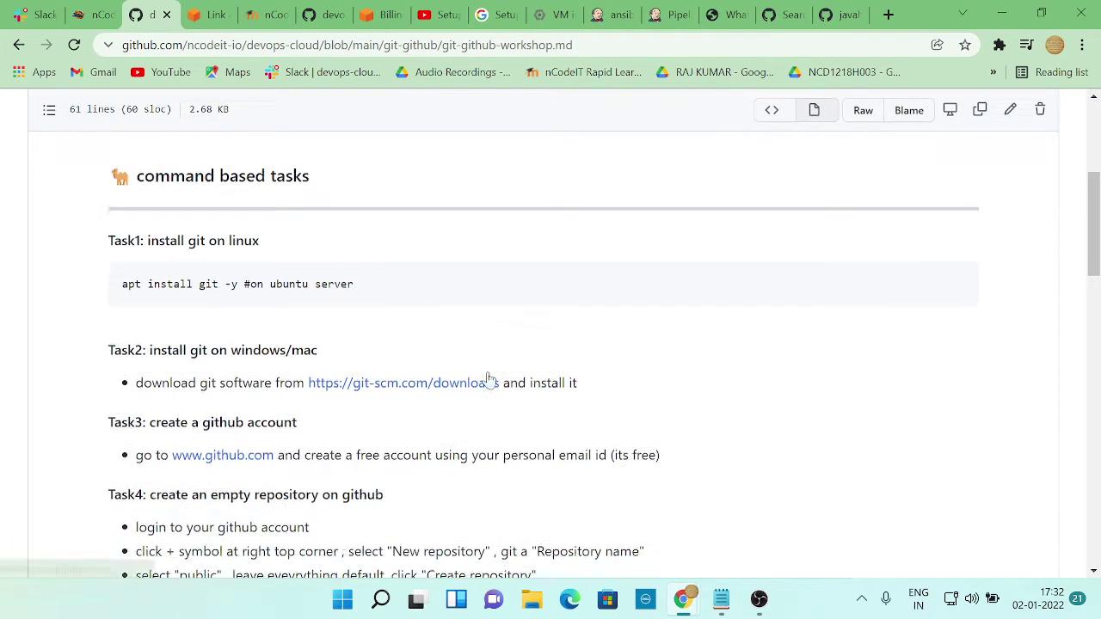
key("alt+Tab")
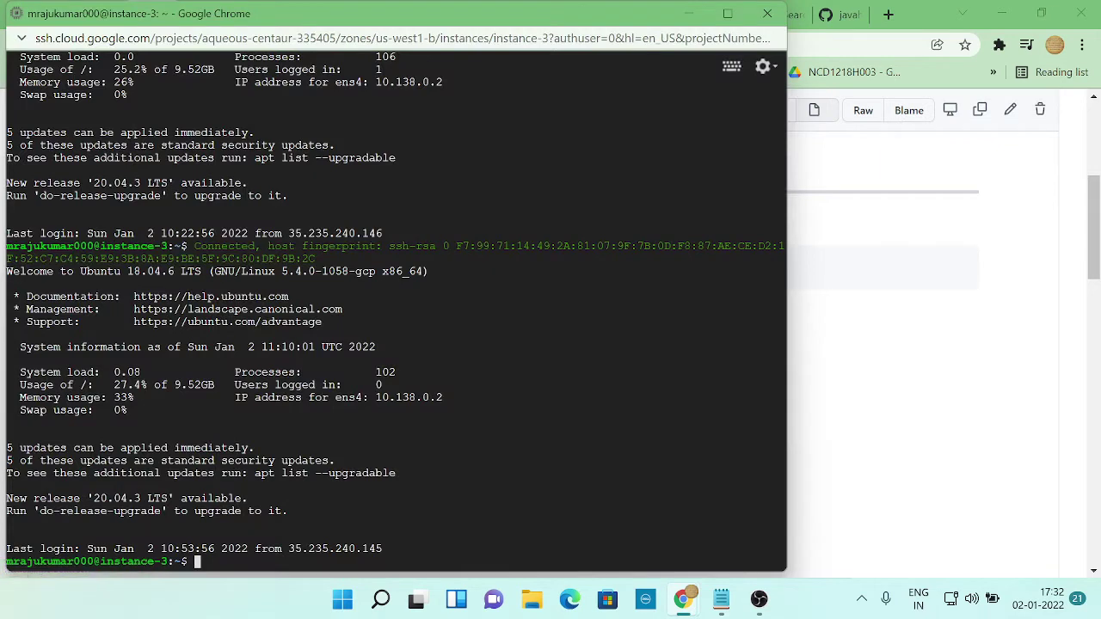
Run 'apt install git -y' and check it against the git workshop notes
type("apt install git ")
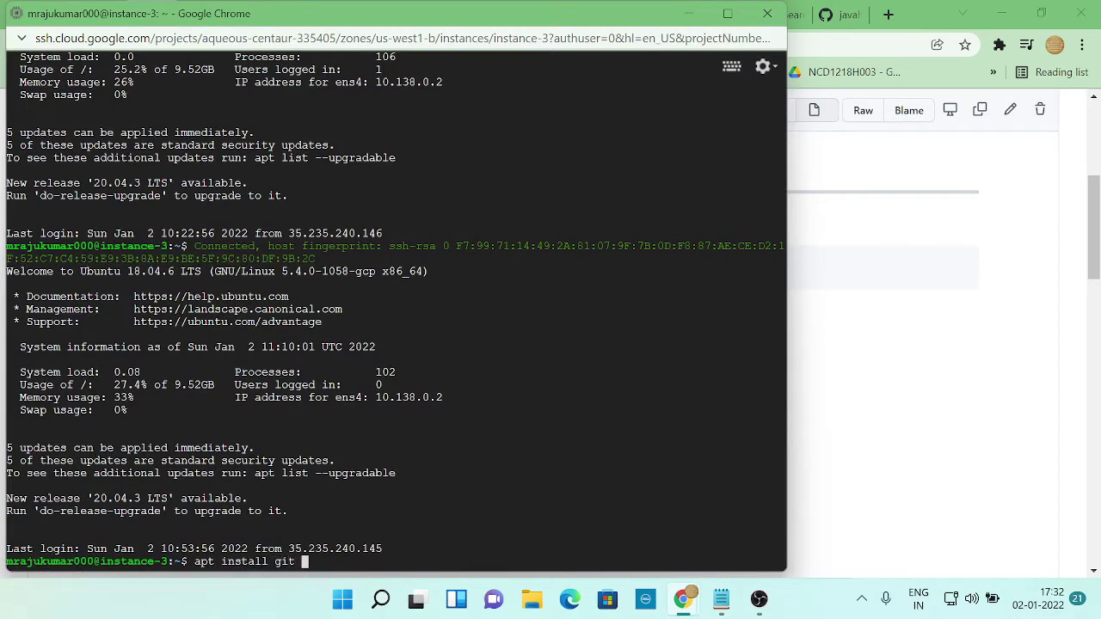
type("-y")
key("Return")
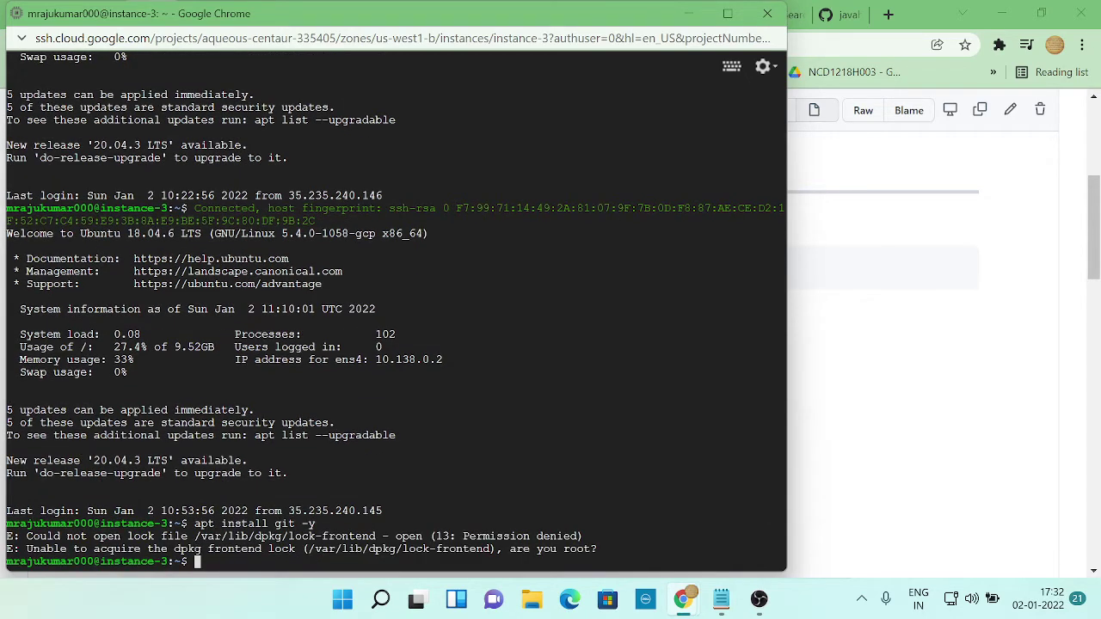
key("alt+Tab")
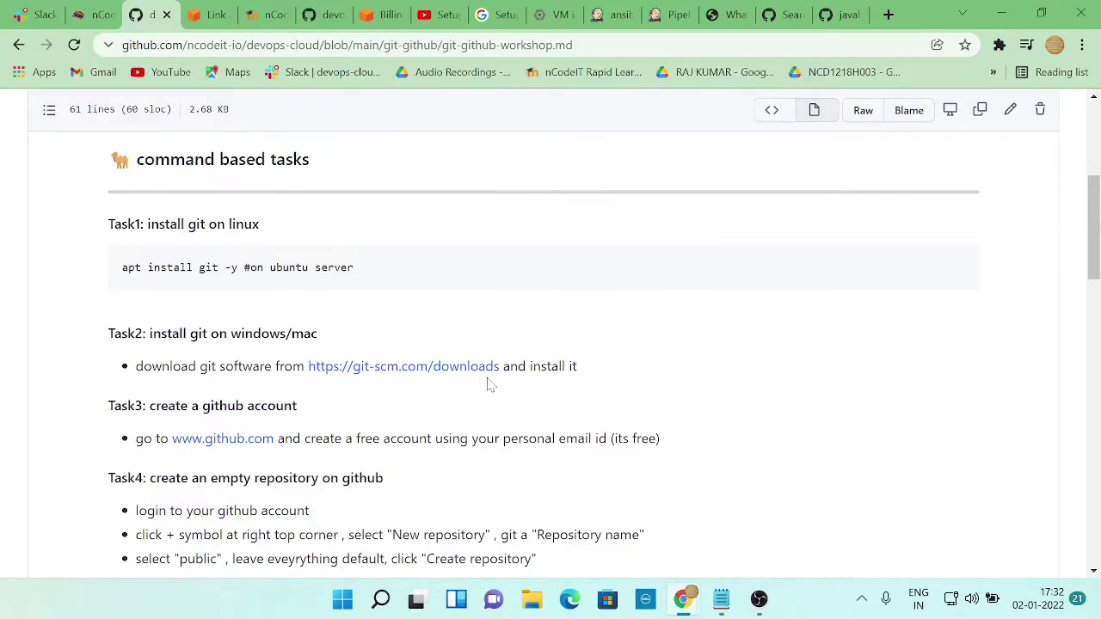
key("alt+Tab")
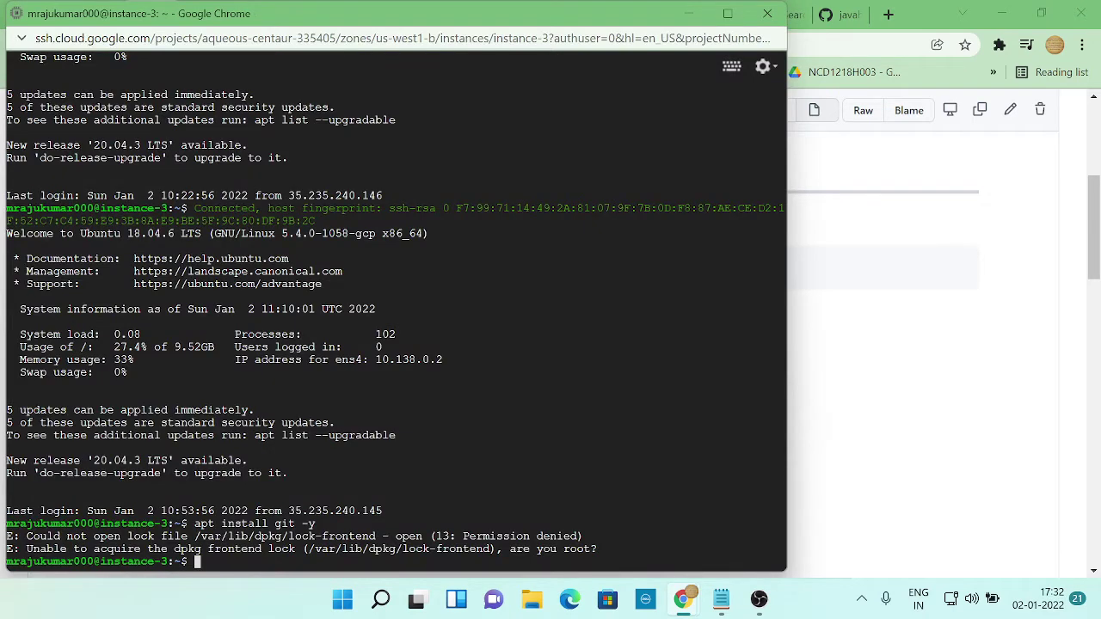
key("alt+Tab")
scroll(490, 384, "down", 6)
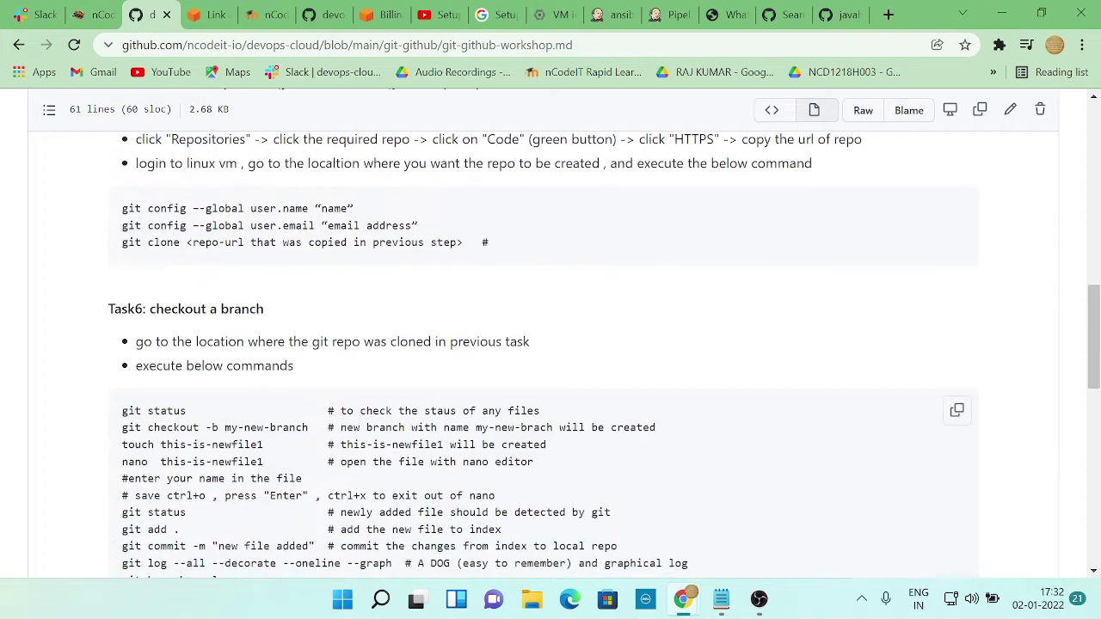
scroll(495, 411, "up", 10)
key("alt+Tab")
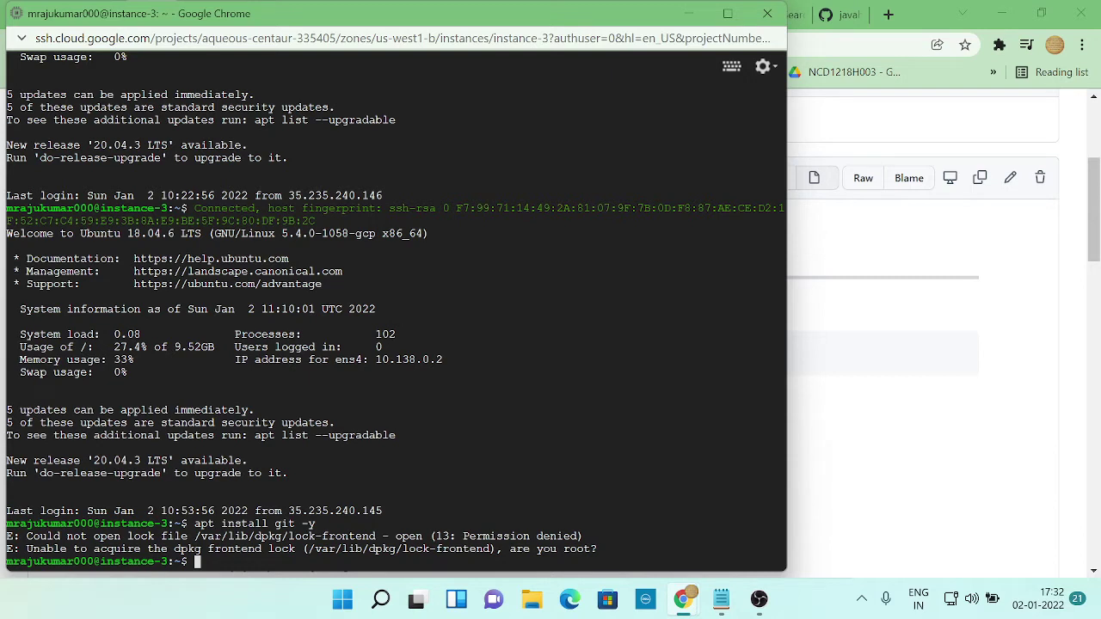
Try 'cd /root/' (permission denied), then become root with 'sudo su'
type("cd /root/")
key("Return")
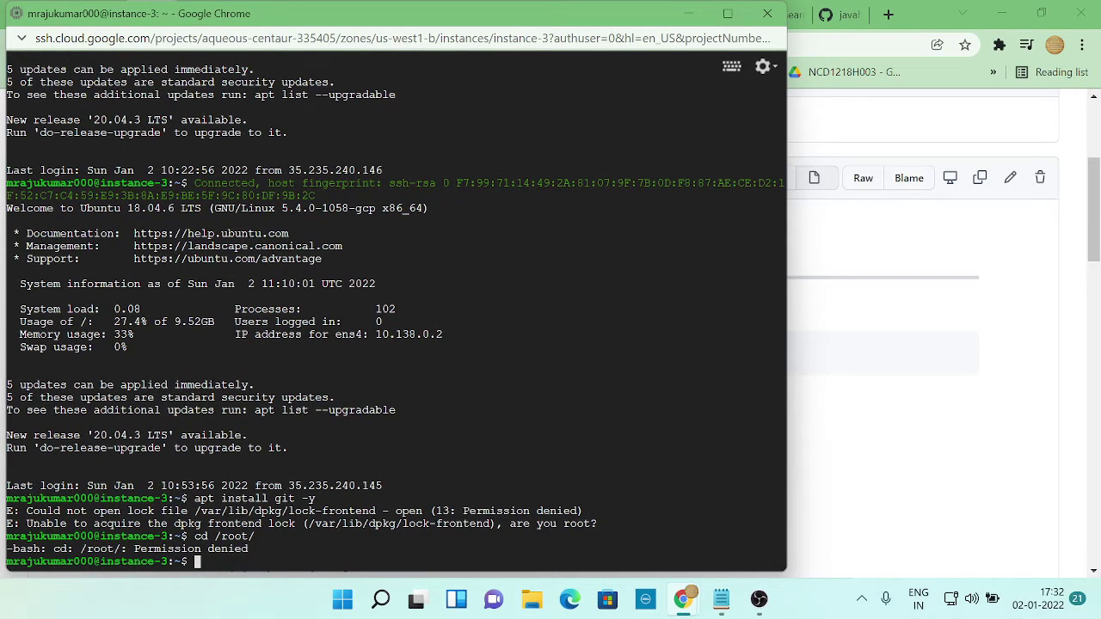
type("sudo su")
key("Return")
As root, enter /root and run pwd and ls
type("cd /ro")
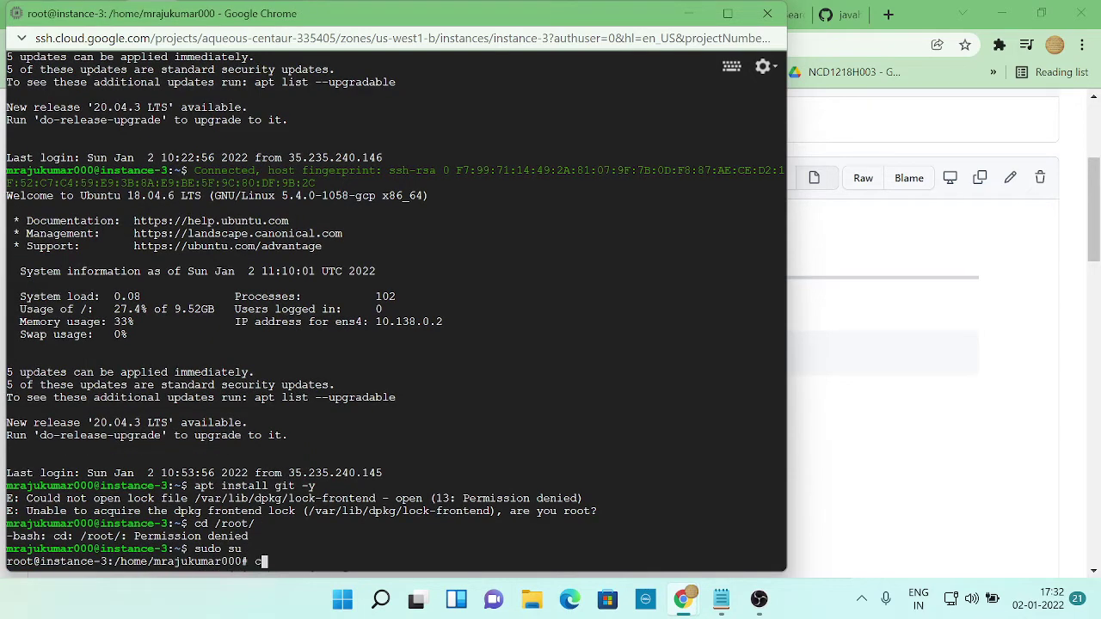
type("ot/")
key("Return")
type("pwd")
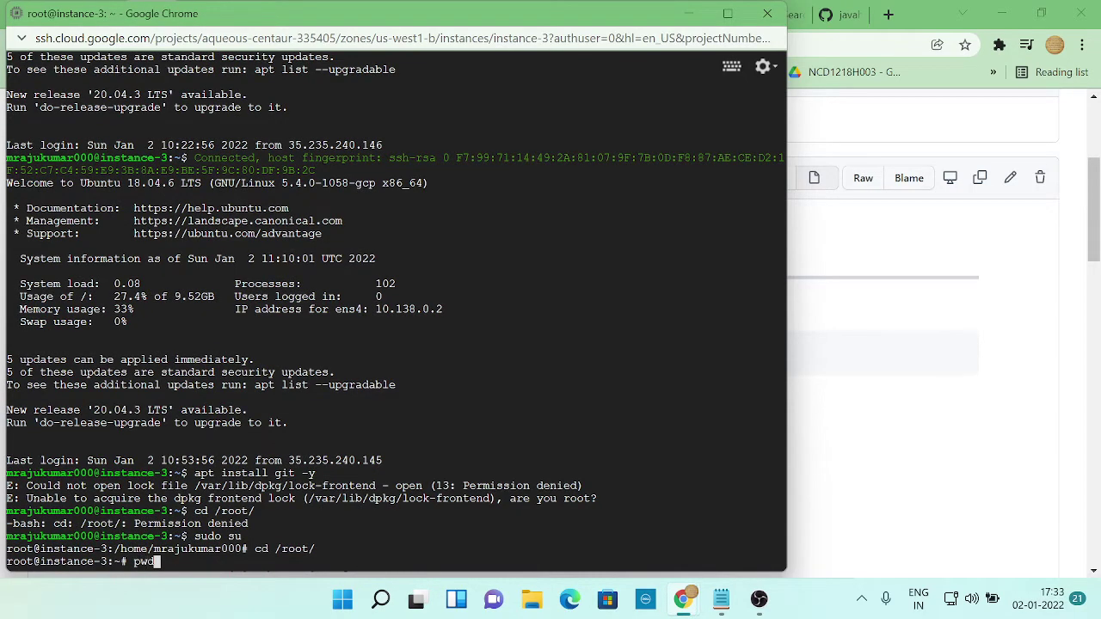
key("Return")
type("ls")
key("Return")
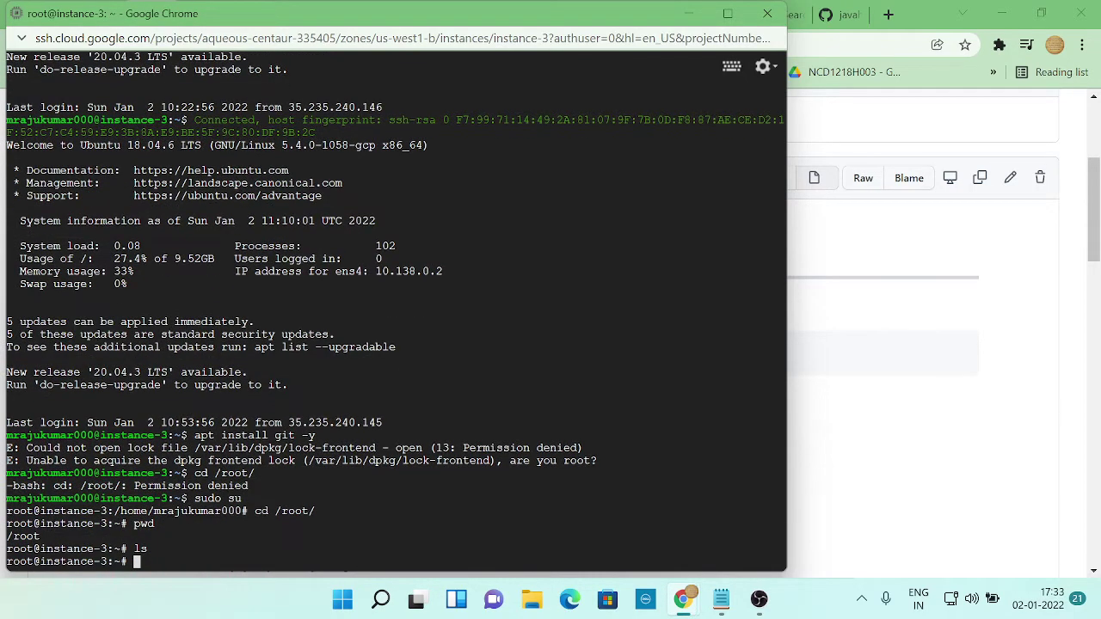
Install git with 'apt install git -y' and confirm version 2.17.1 with 'git --version'
type("apt install git -y")
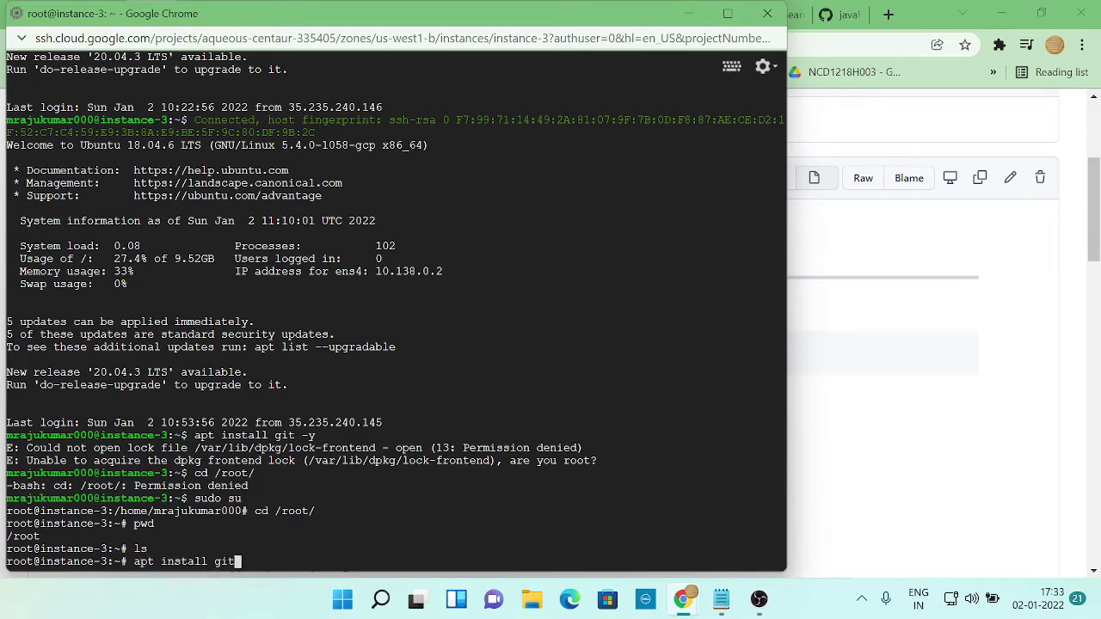
key("Return")
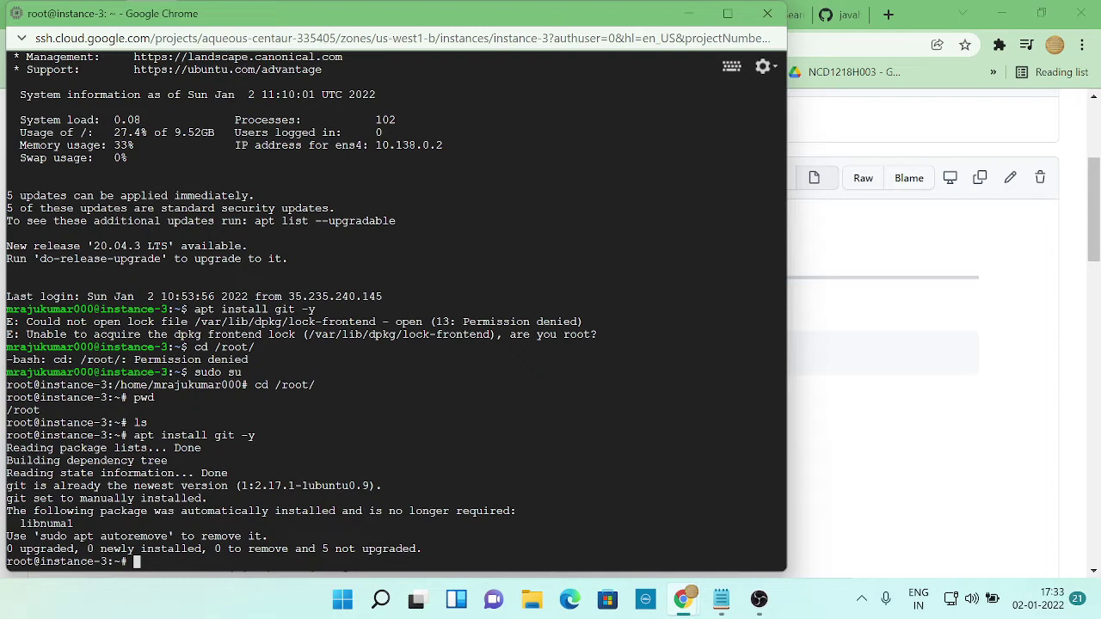
type("git -version")
key("Return")
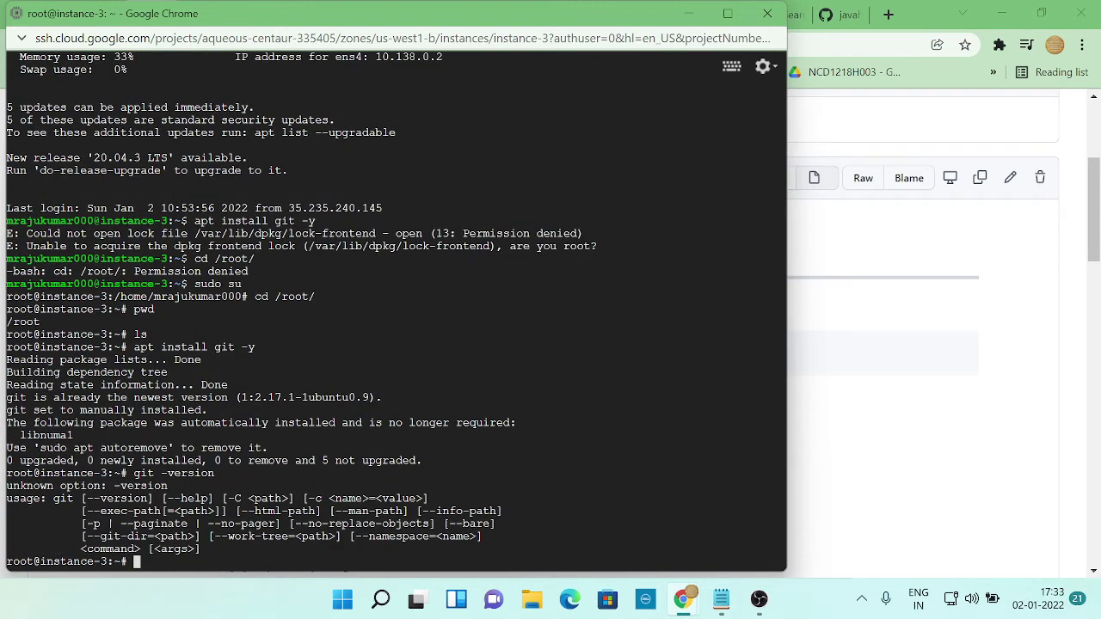
type("git --version")
key("Return")
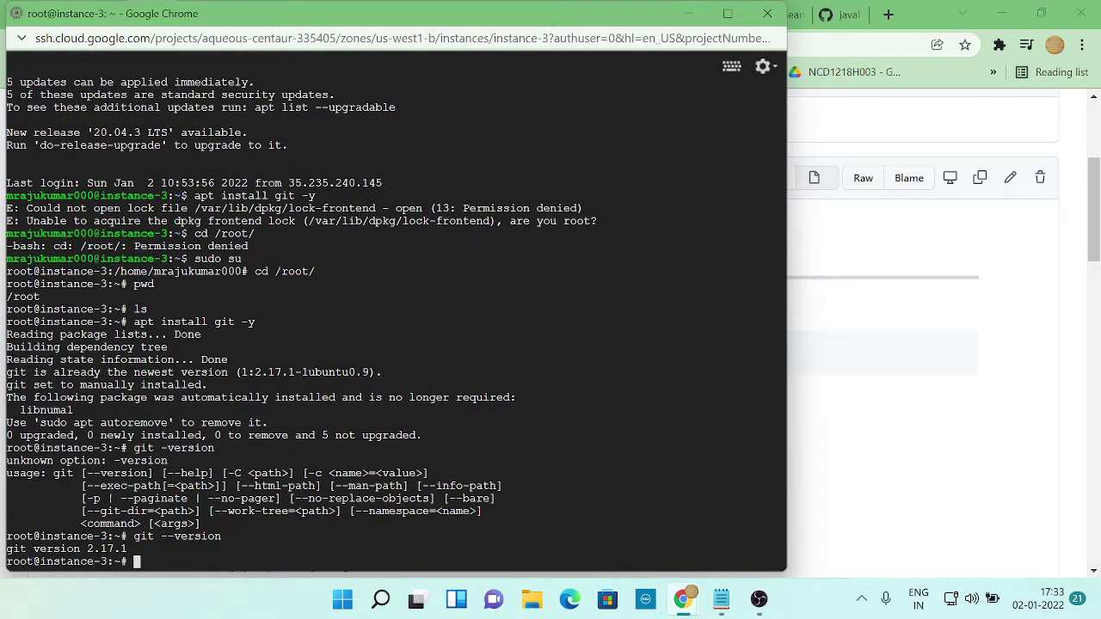
key("alt+Tab")
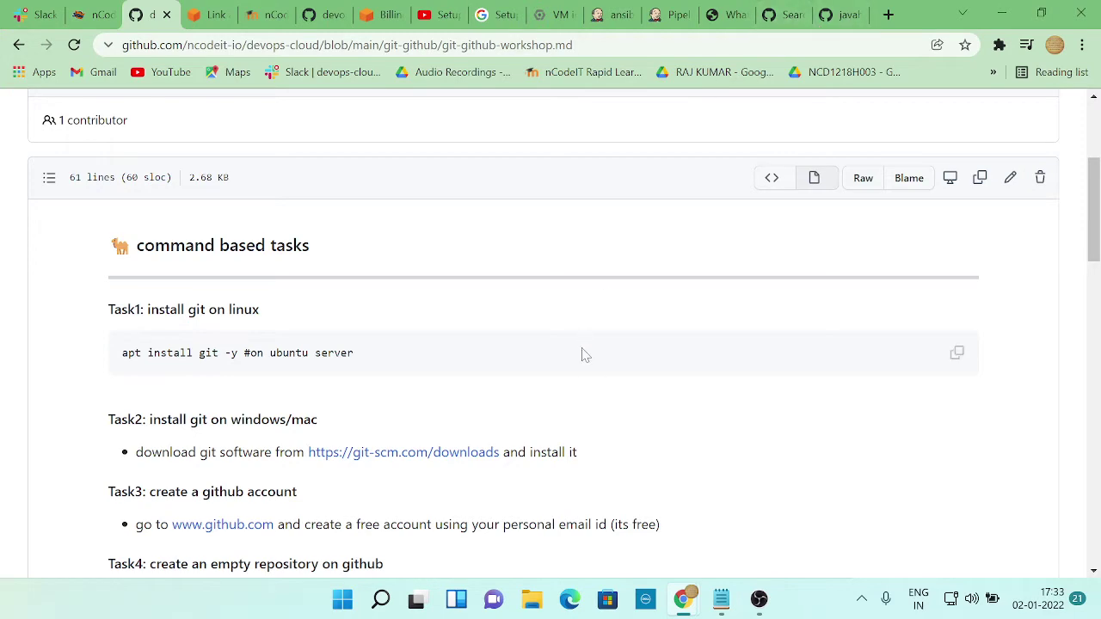
Review the myapp-ansible repository files and the GitHub search results
left_click(850, 15)
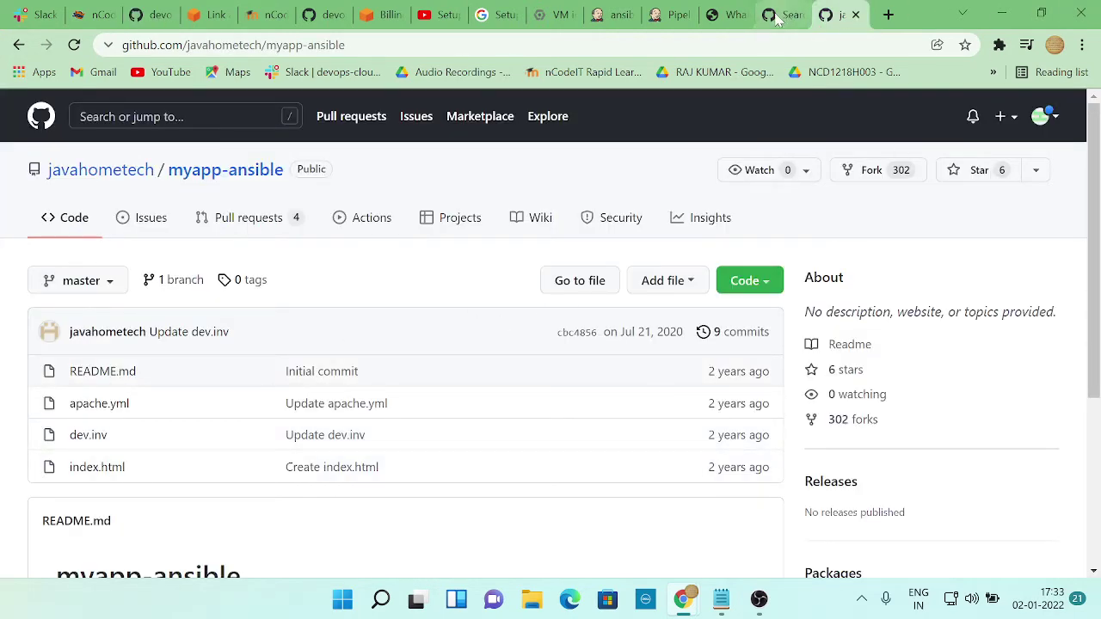
left_click(783, 14)
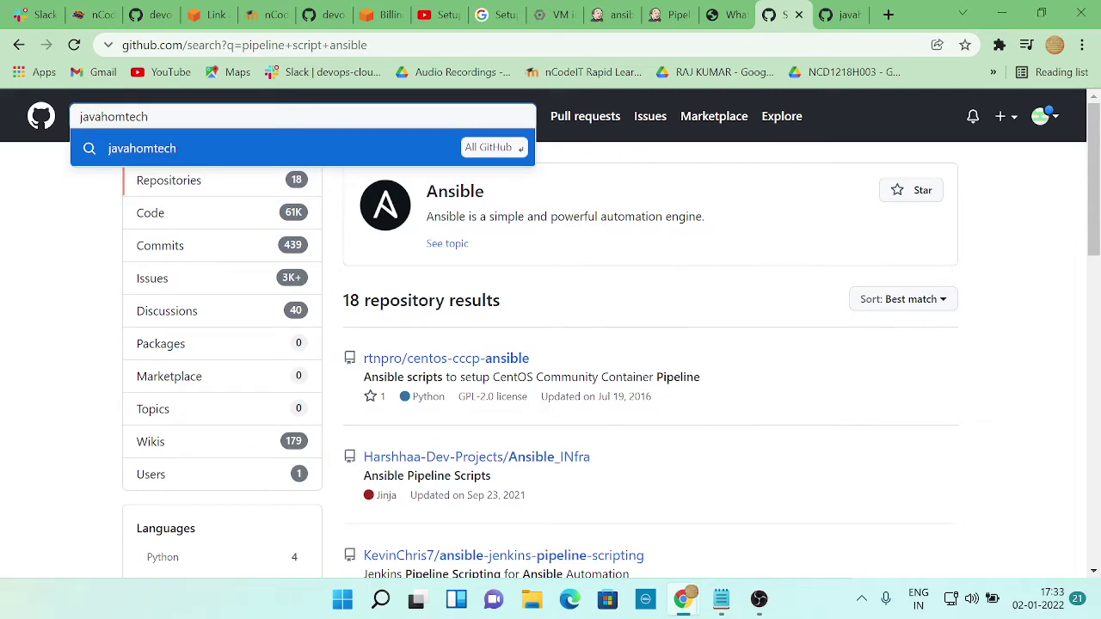
left_click(831, 16)
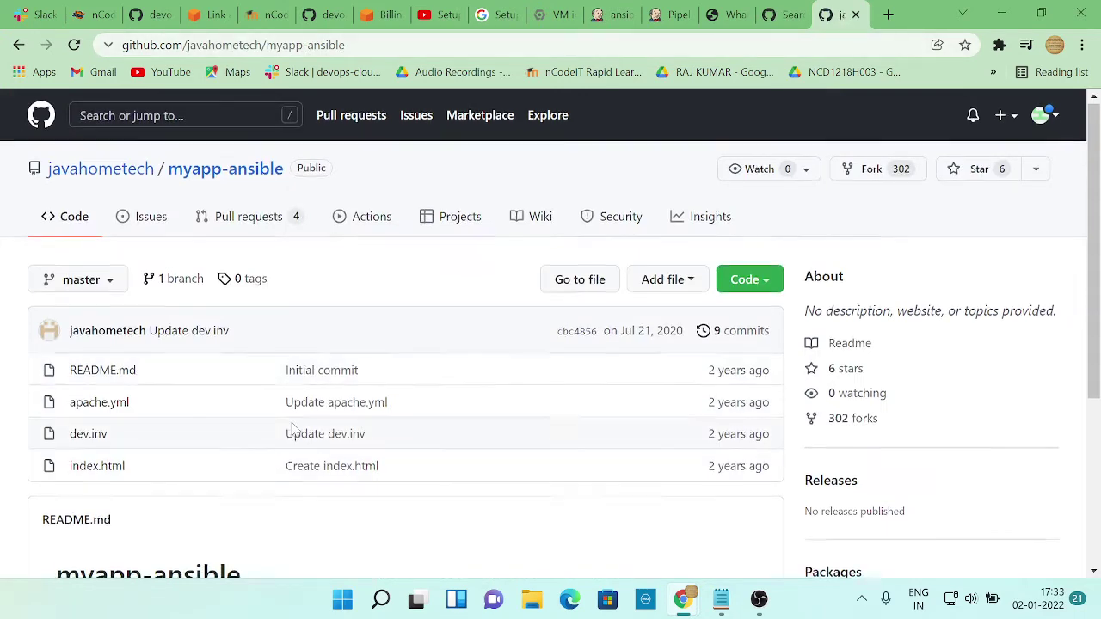
scroll(293, 462, "down", 2)
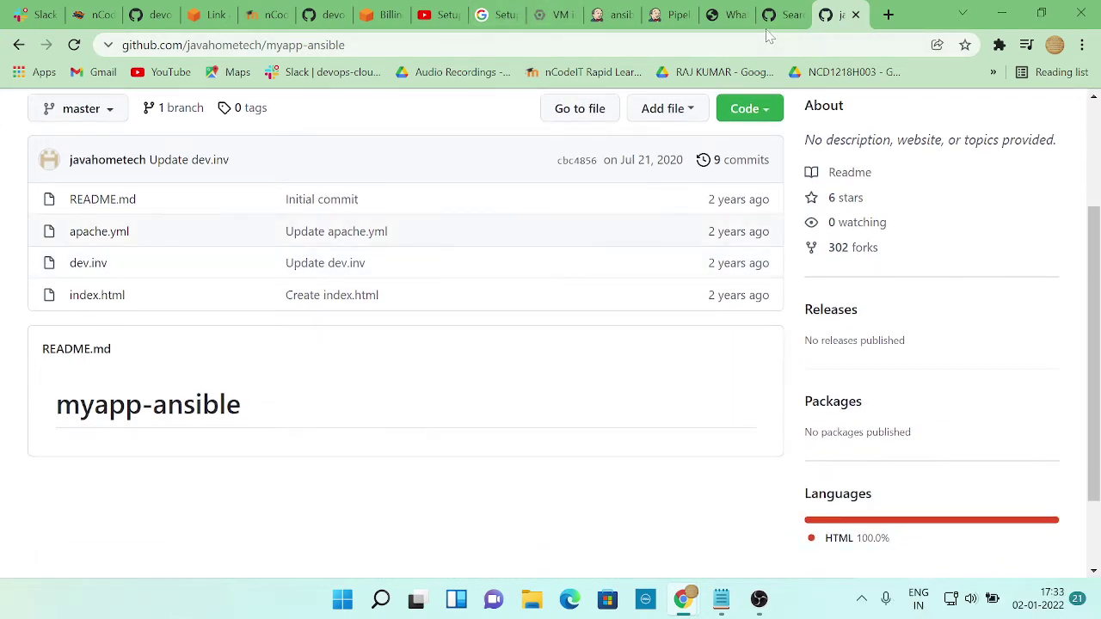
left_click(779, 16)
Review Jenkins Pipeline Syntax and the ansible-demo pipeline script, then switch to the YouTube tutorial
left_click(727, 16)
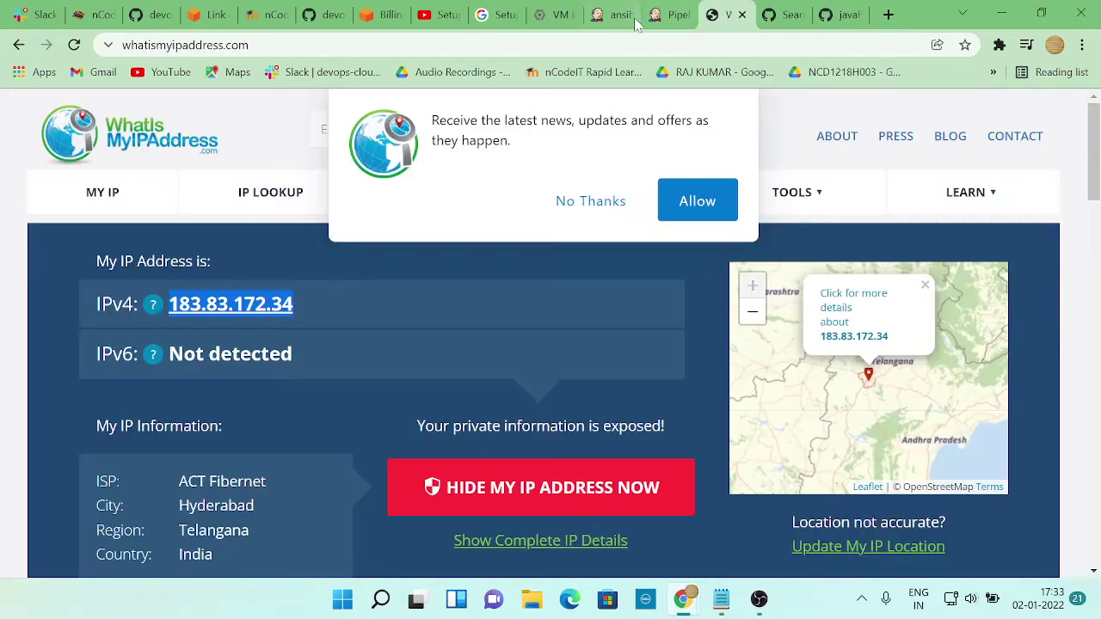
left_click(667, 15)
scroll(479, 366, "down", 1)
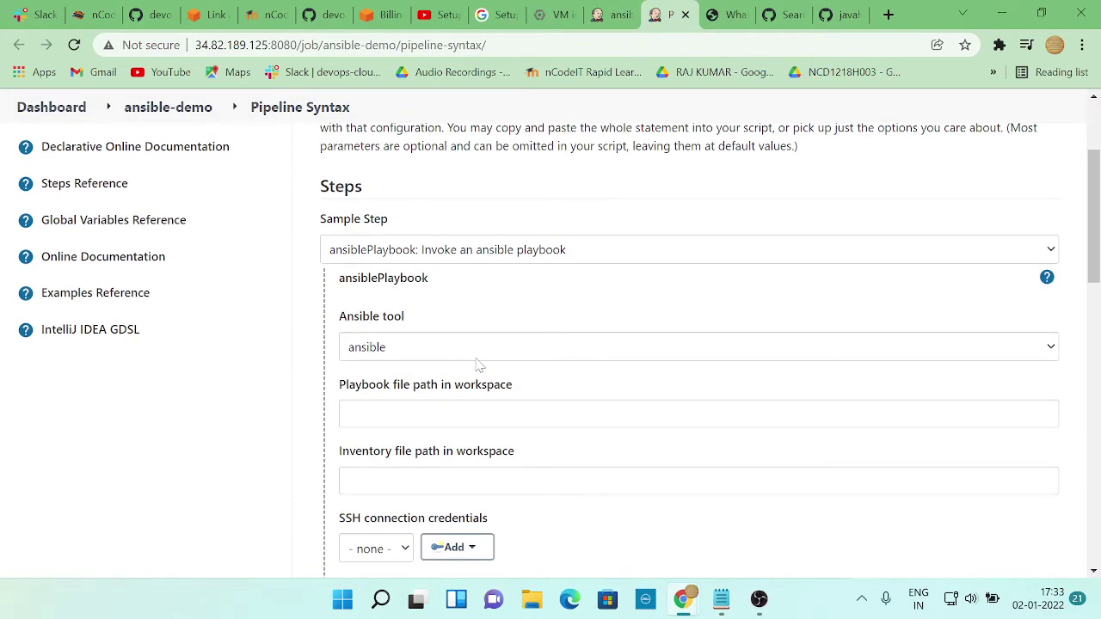
scroll(479, 367, "up", 2)
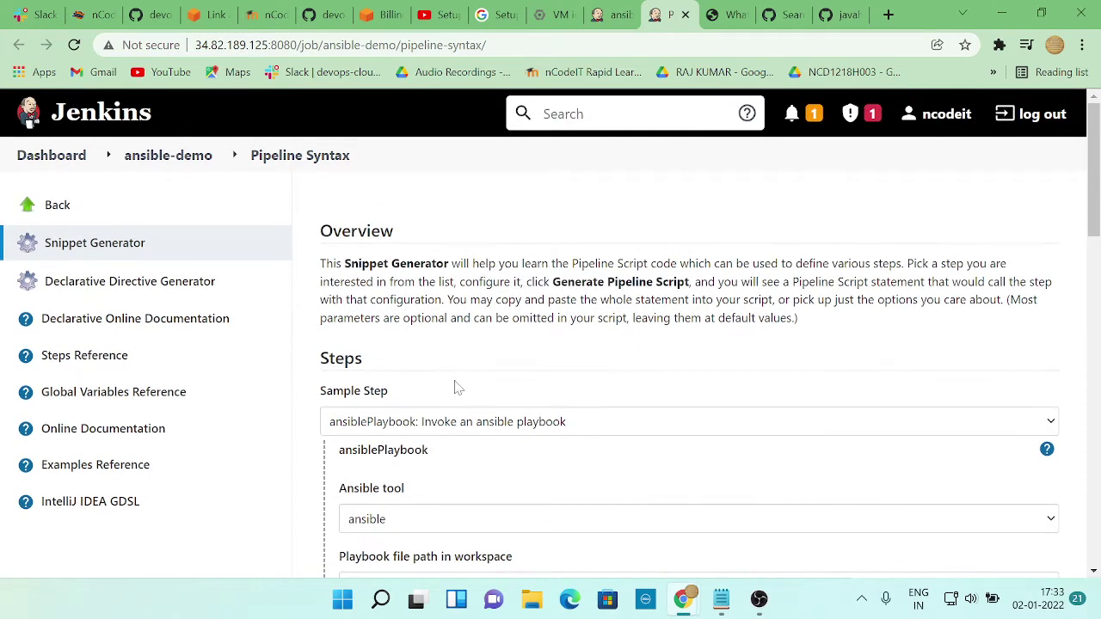
left_click(612, 14)
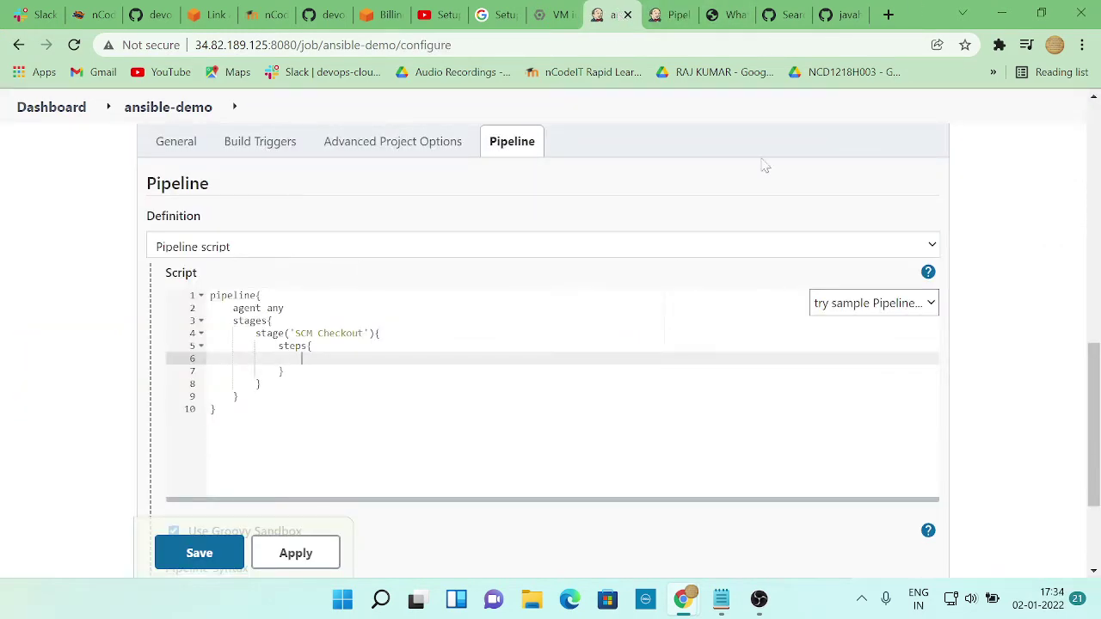
left_click(669, 14)
scroll(499, 349, "down", 3)
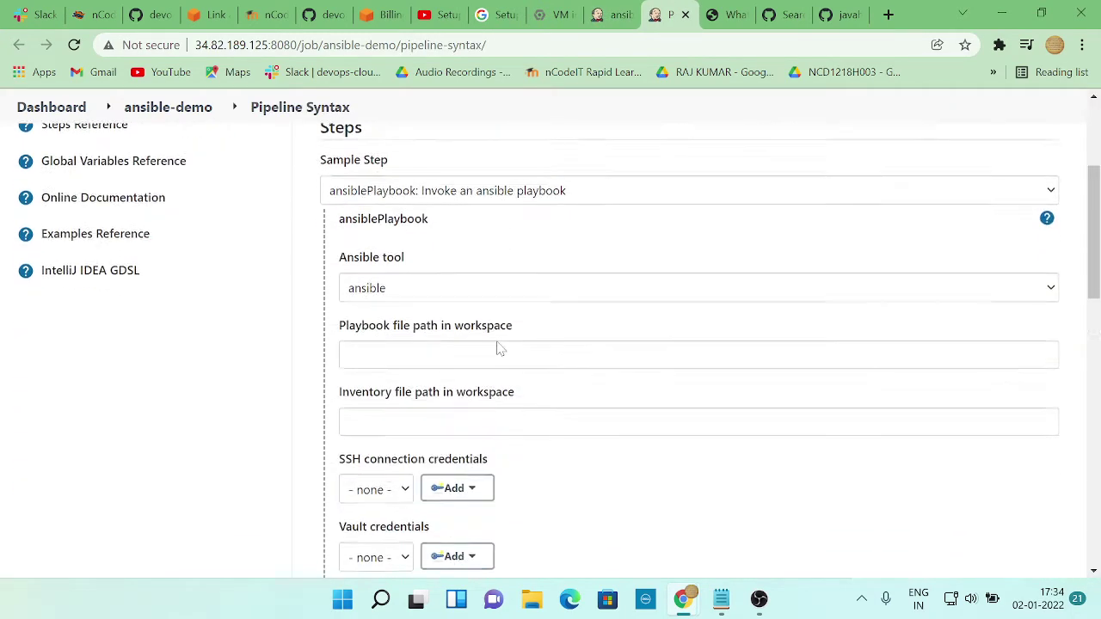
scroll(499, 348, "down", 1)
scroll(498, 348, "up", 3)
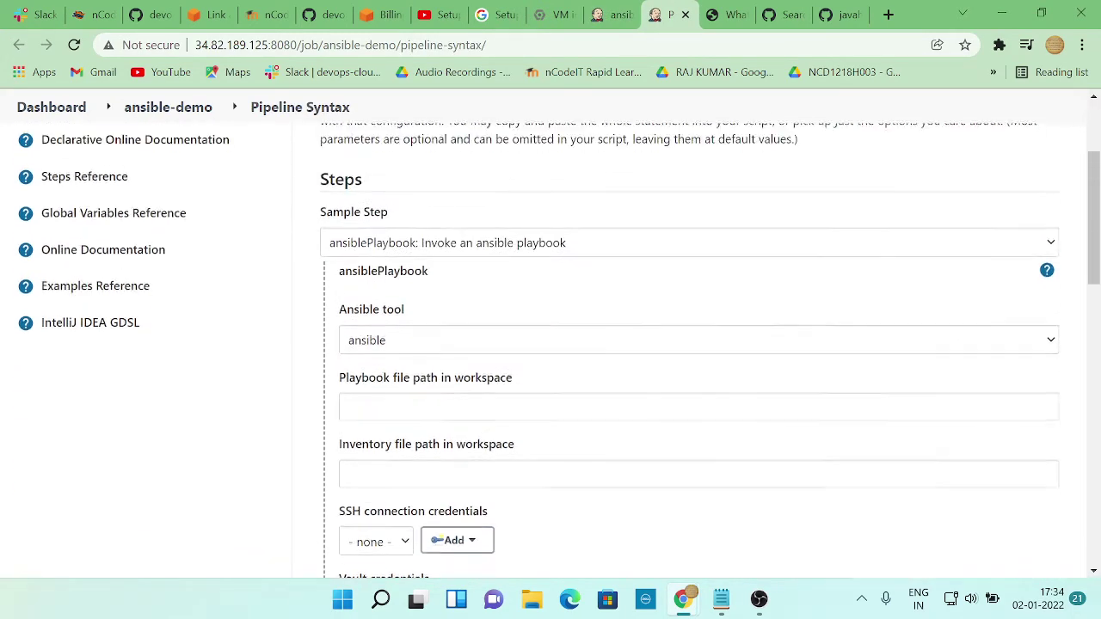
key("alt+Tab")
key("Tab")
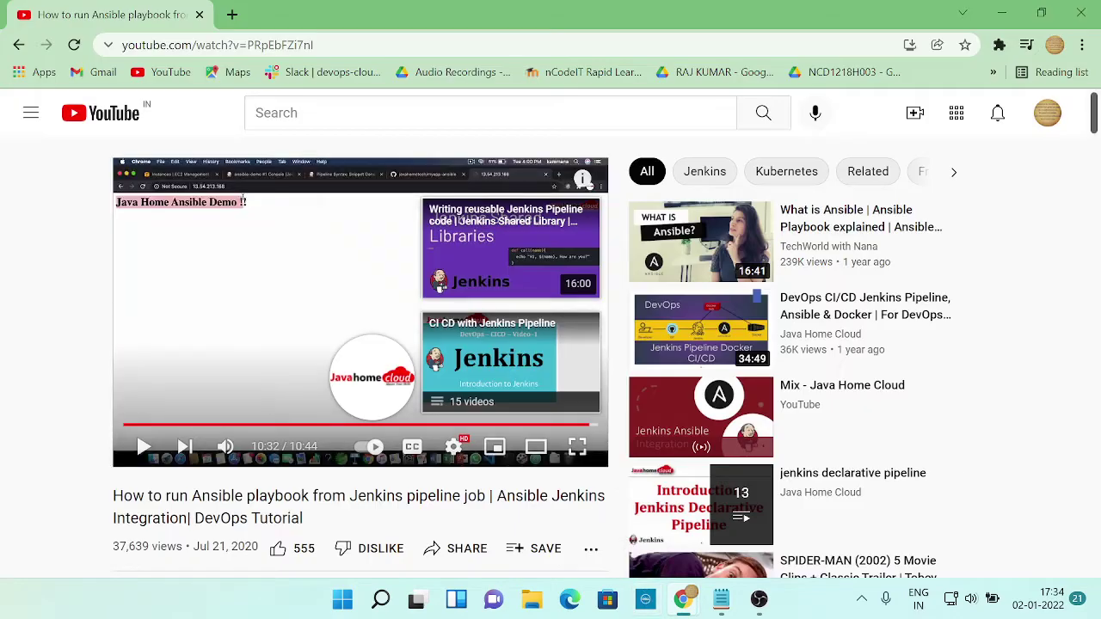
Close the stray channel page, rewind the Ansible–Jenkins tutorial to about 5:02, and pause it
left_click(148, 454)
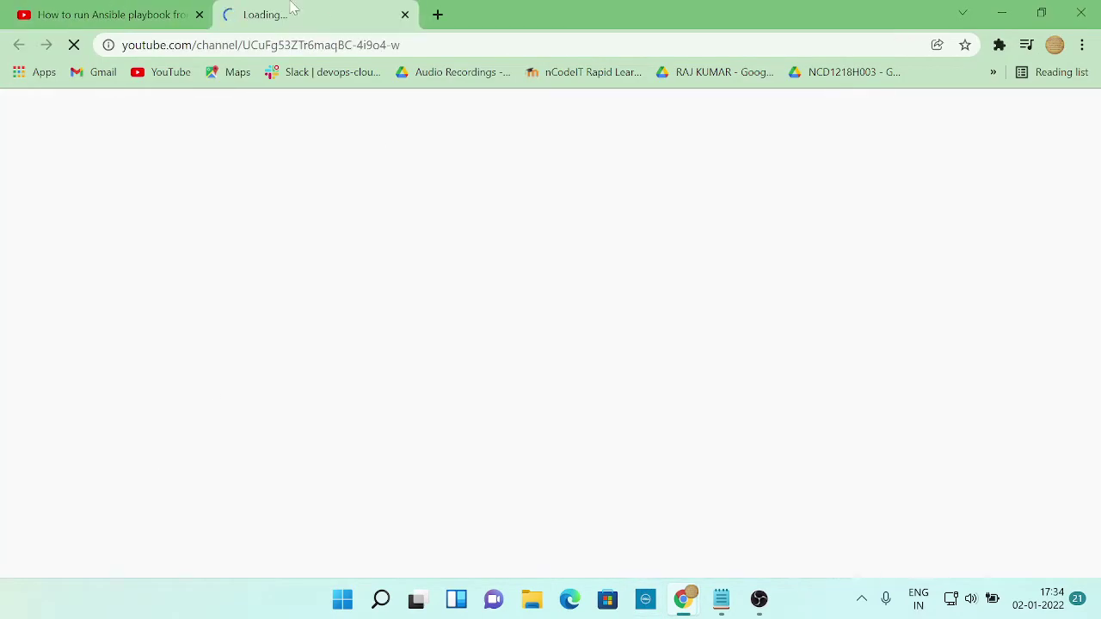
left_click(405, 15)
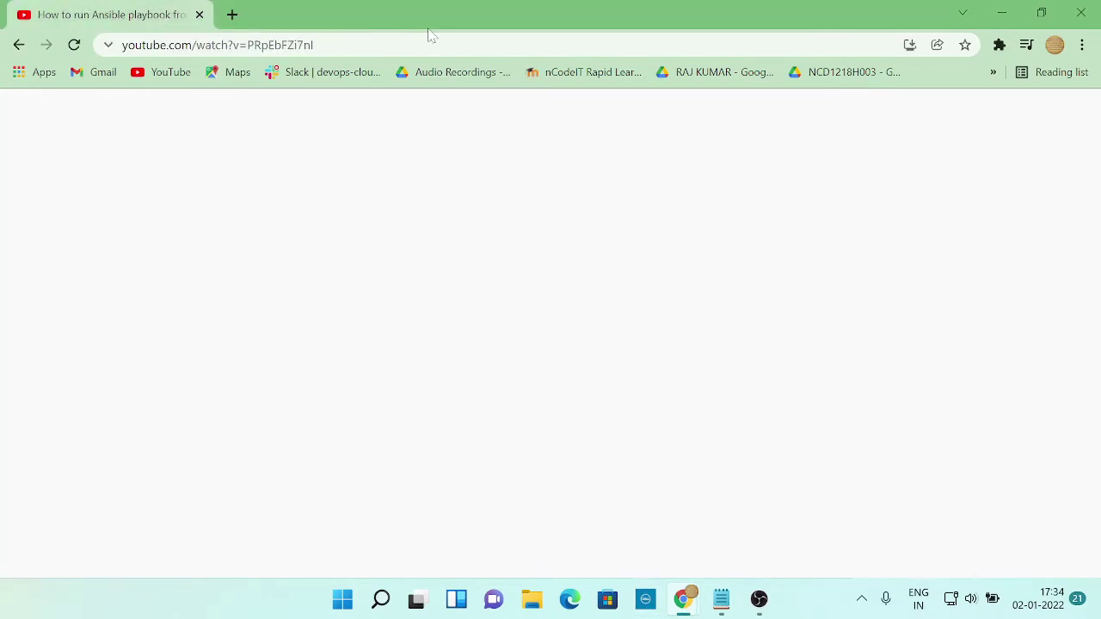
left_click(349, 425)
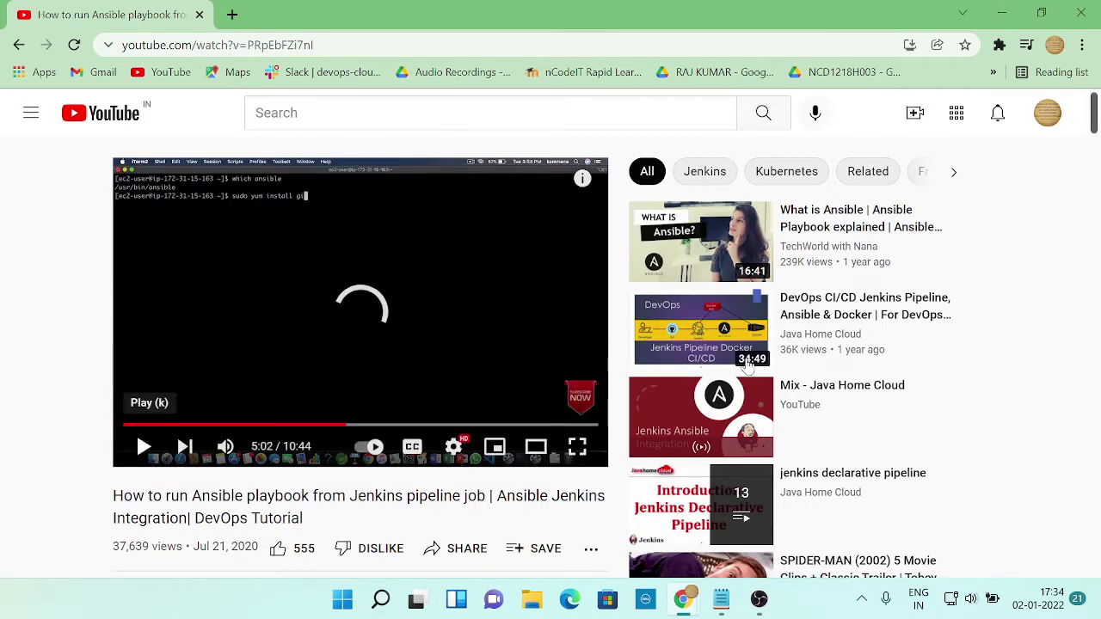
mouse_move(748, 366)
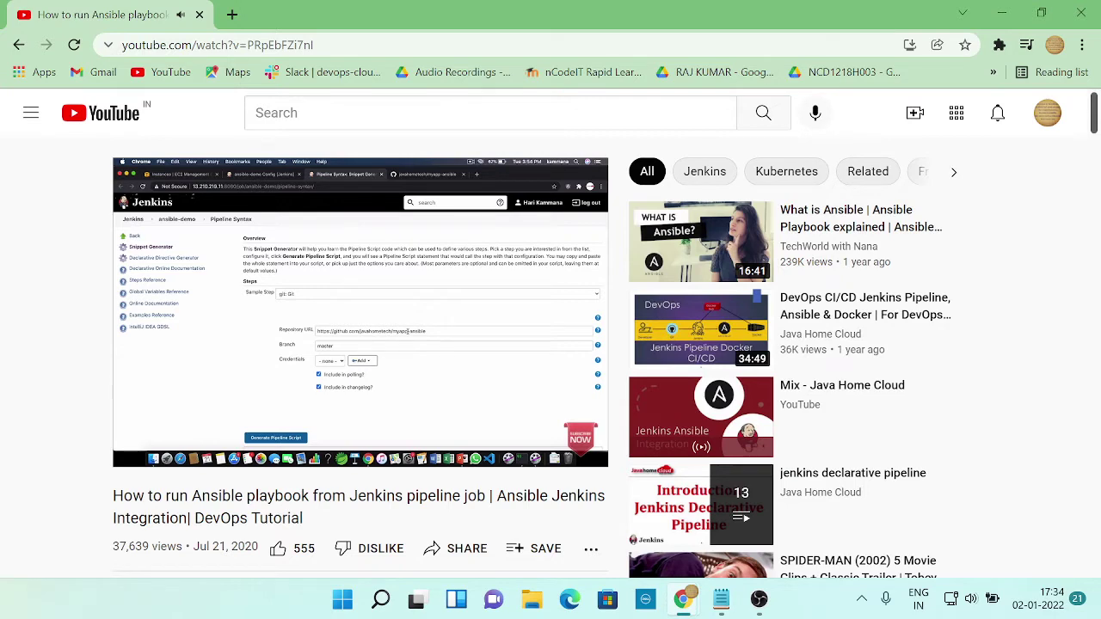
left_click(445, 398)
key("alt+Tab")
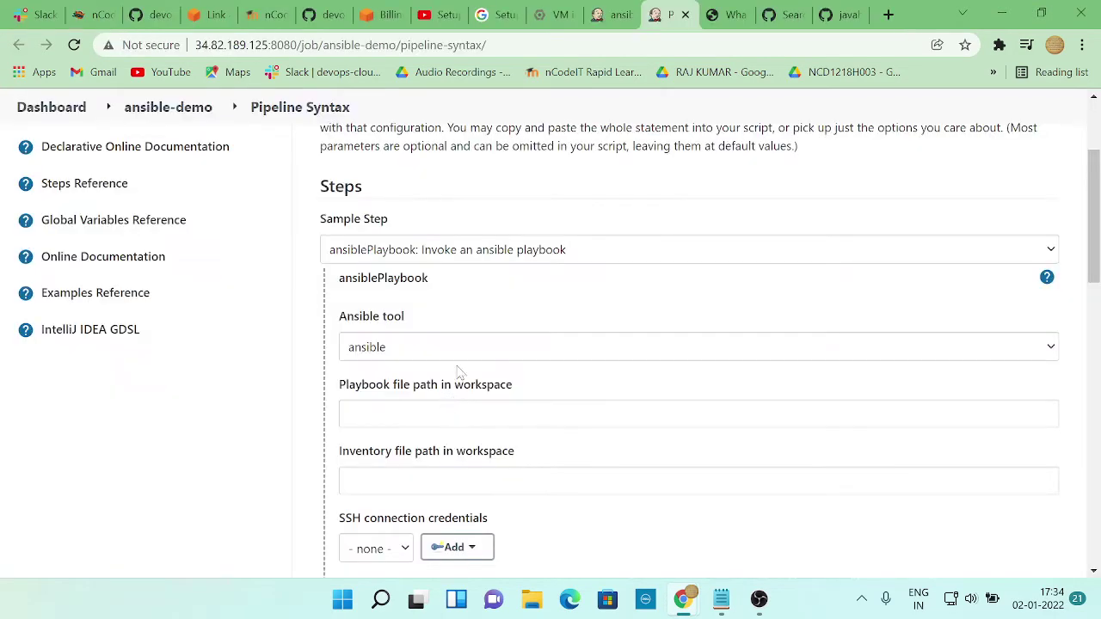
Choose the 'git: Git' sample step in the snippet generator, then go to the myapp-ansible GitHub tab
left_click(516, 259)
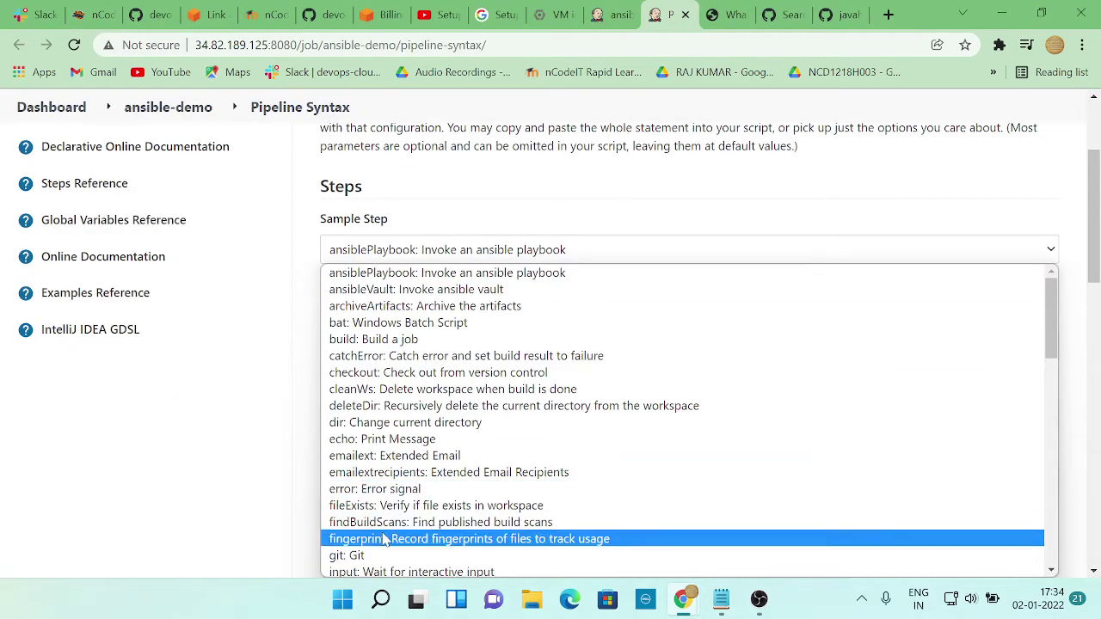
key("Escape")
key("g")
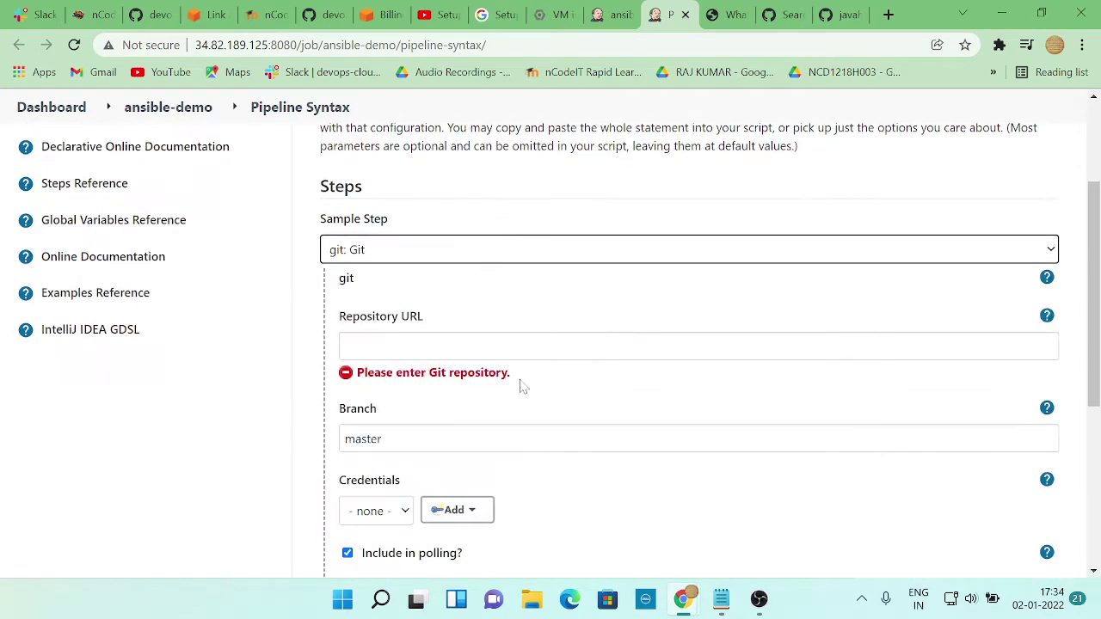
scroll(542, 363, "down", 1)
key("Tab")
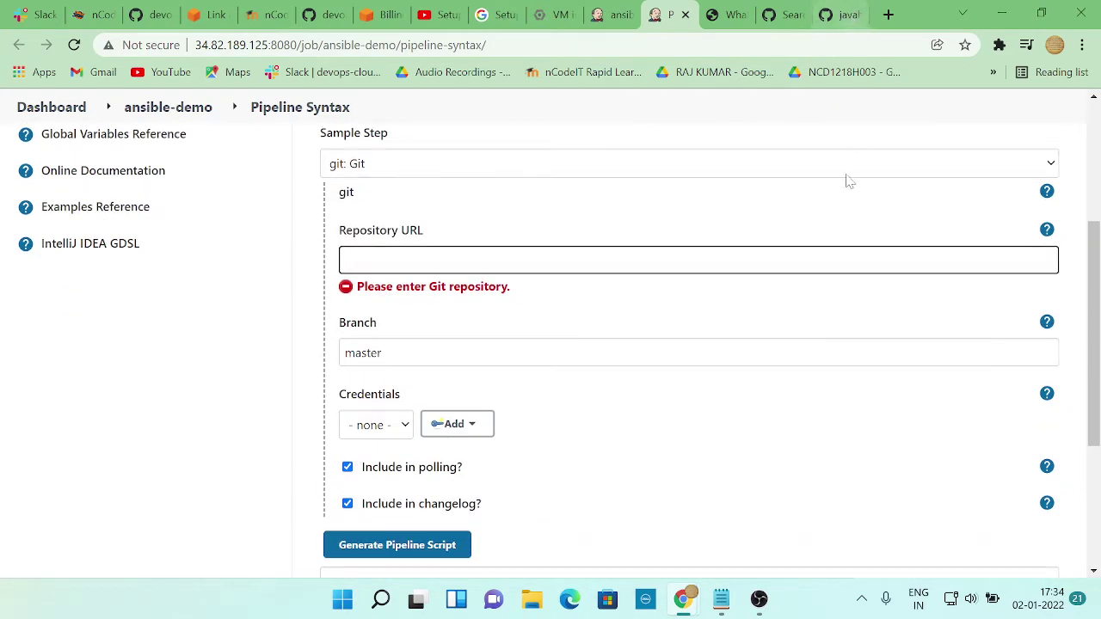
key("alt+Tab")
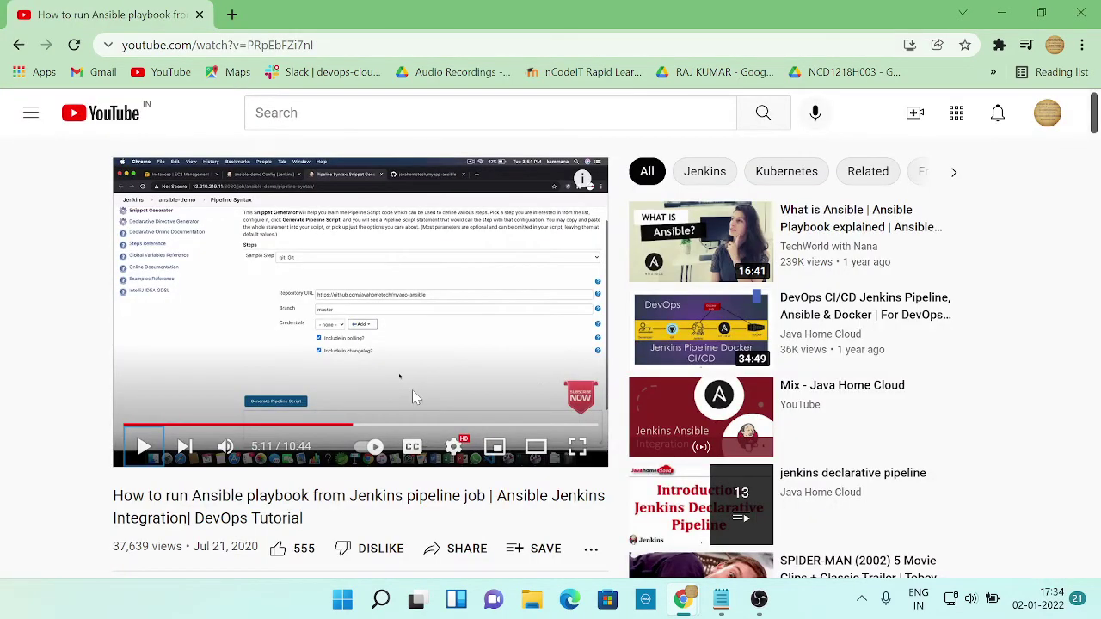
key("alt+Tab")
left_click(852, 12)
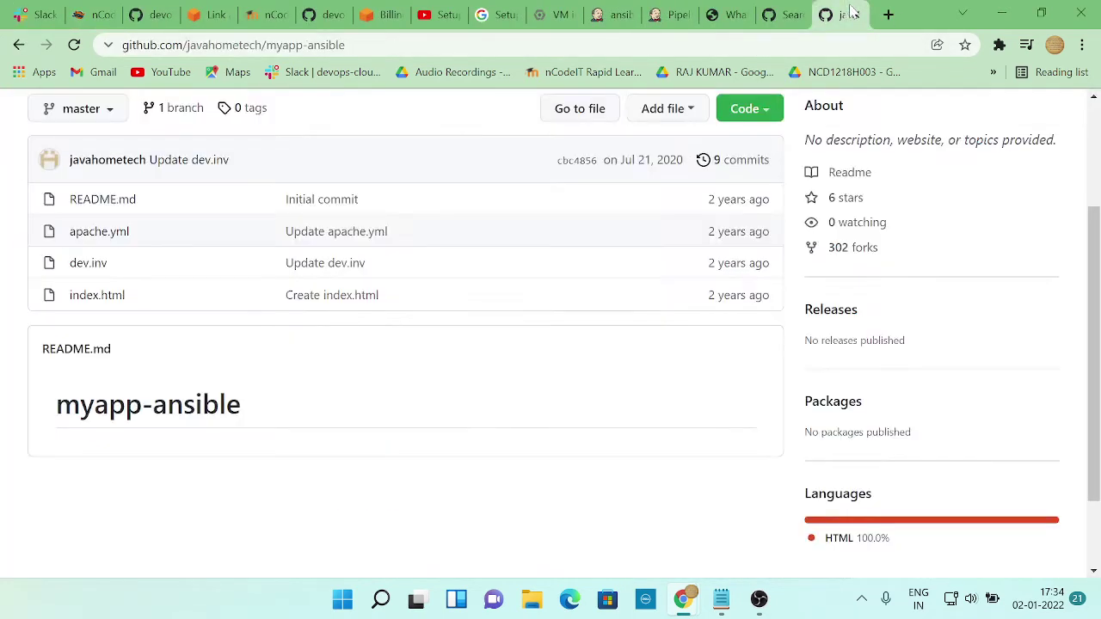
Fork myapp-ansible into your own account and select the fork's URL
scroll(300, 238, "up", 2)
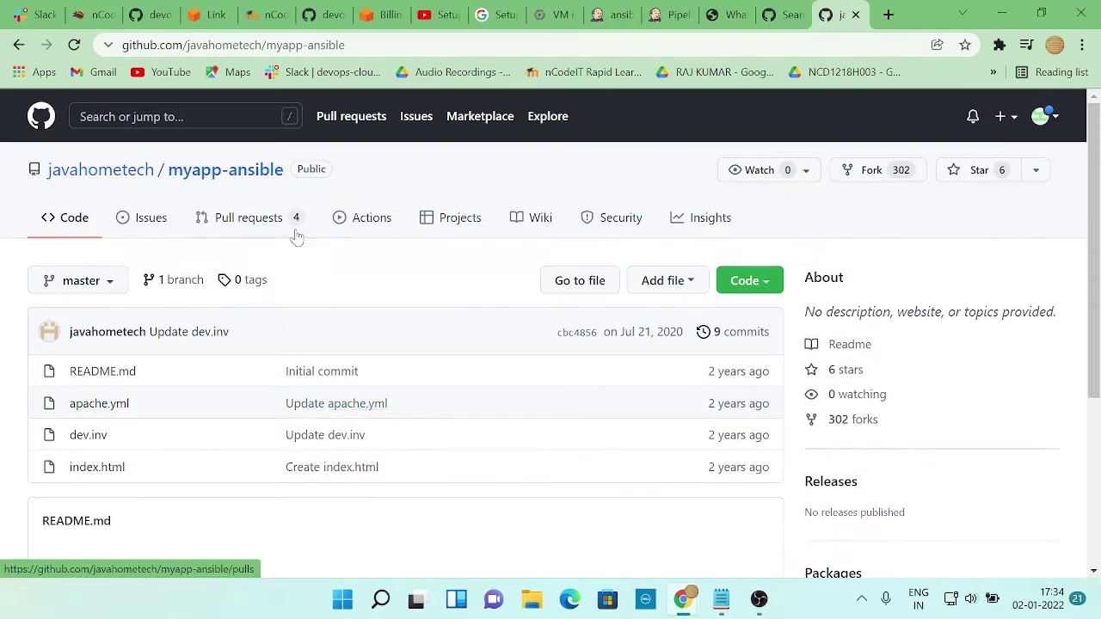
scroll(233, 322, "down", 1)
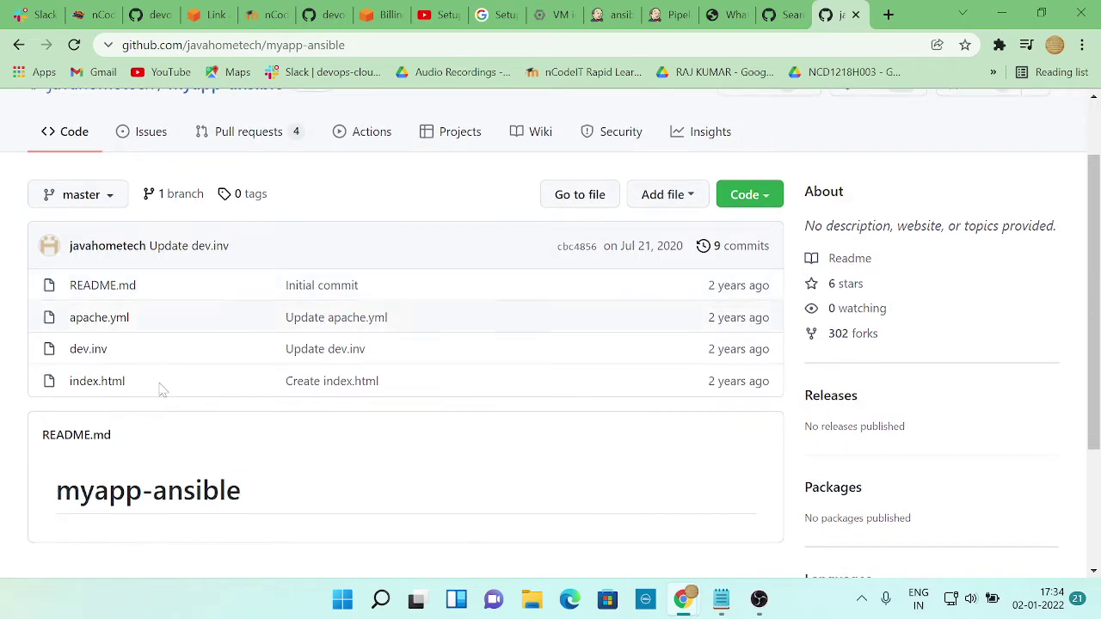
scroll(209, 265, "up", 1)
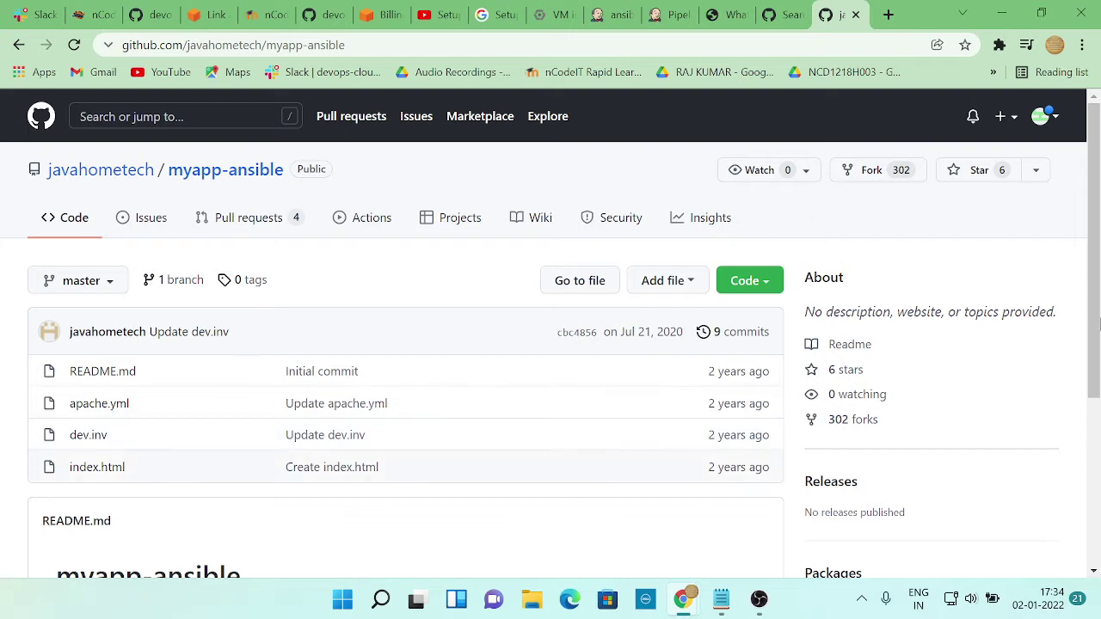
left_click(872, 172)
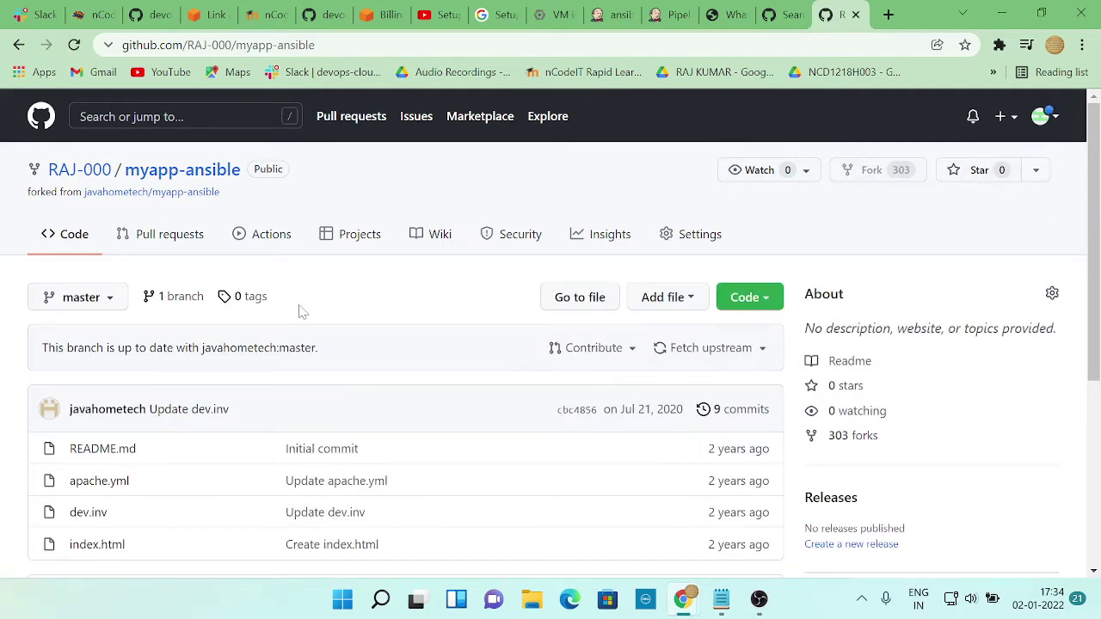
scroll(299, 311, "down", 1)
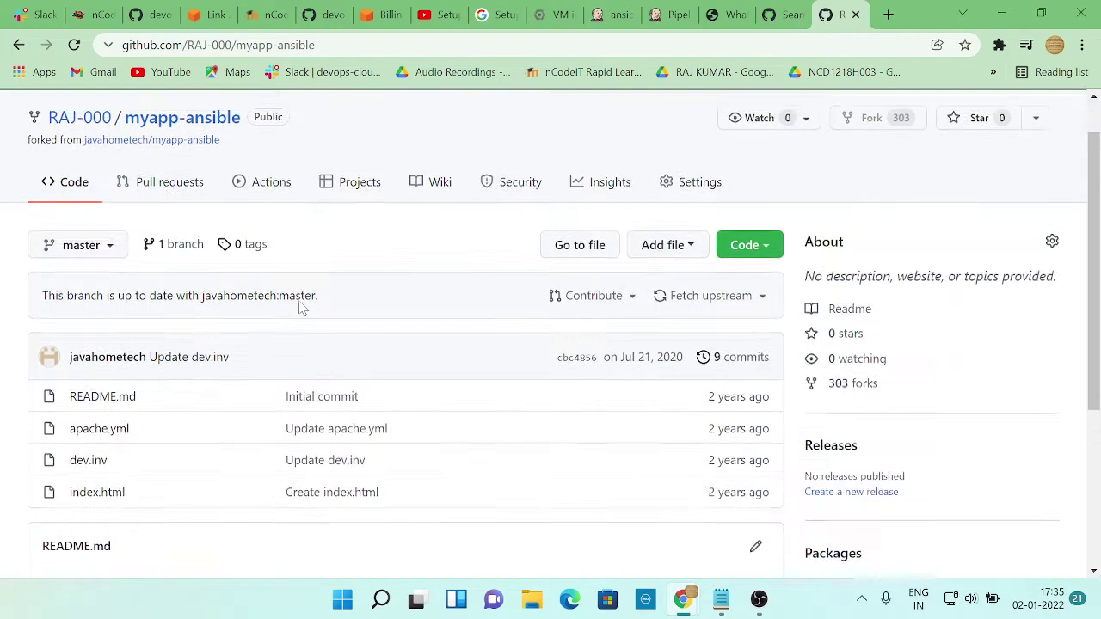
scroll(301, 308, "up", 1)
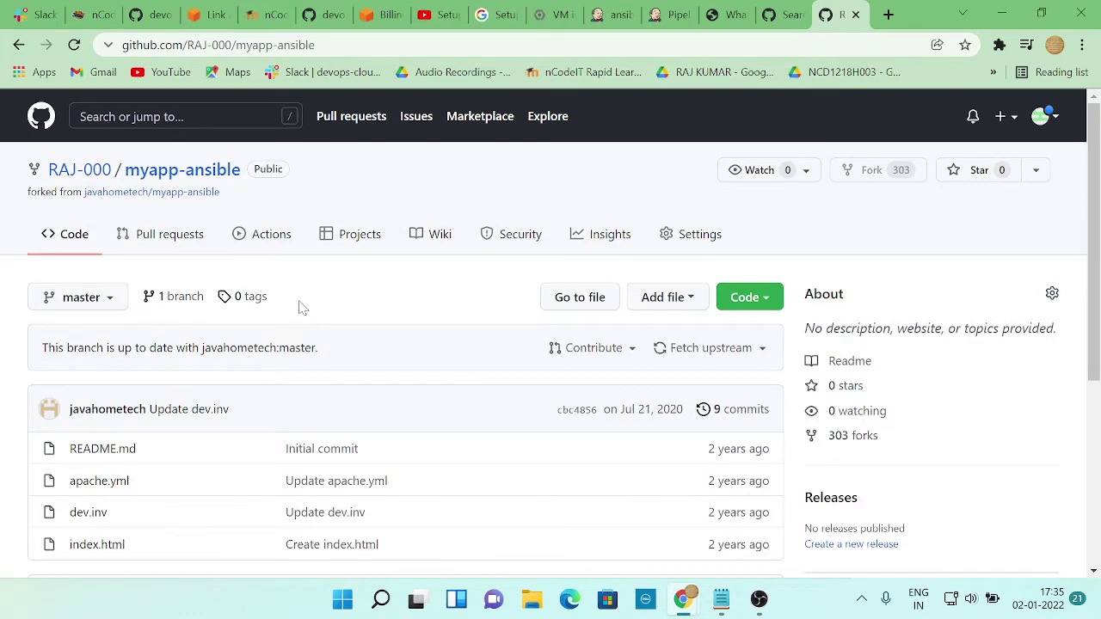
scroll(301, 308, "down", 1)
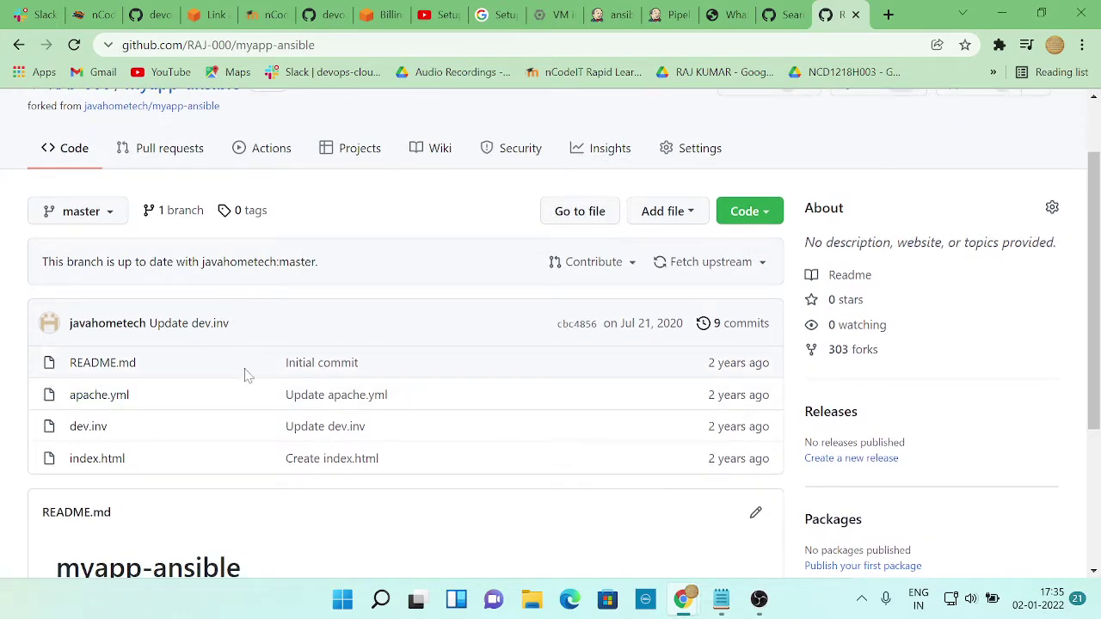
key("alt+Tab")
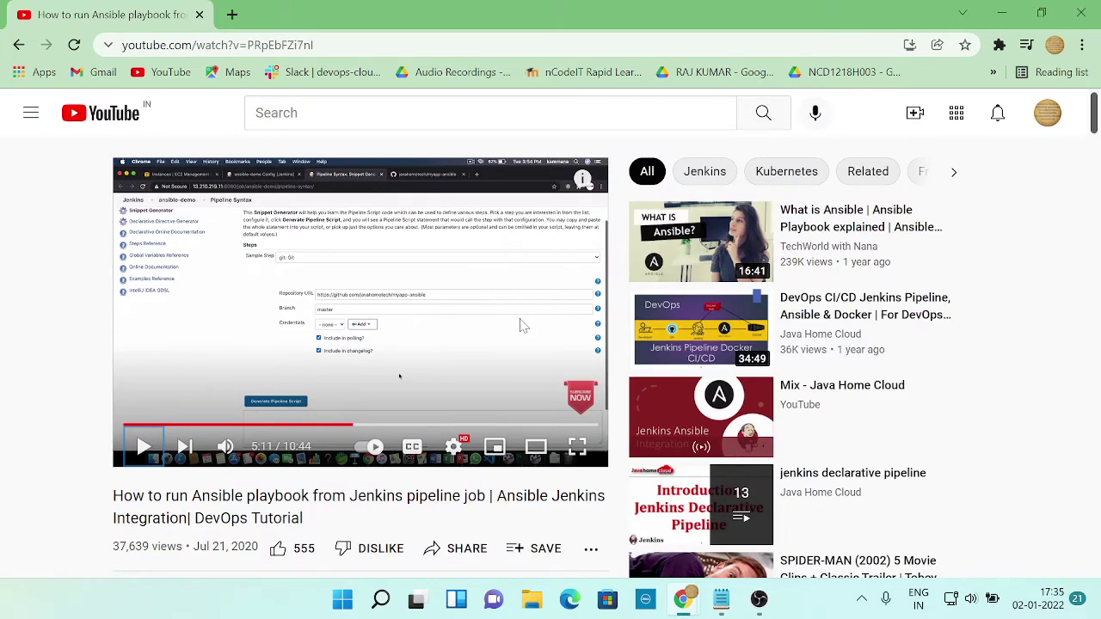
key("alt+Tab")
key("ctrl+l")
key("ctrl+c")
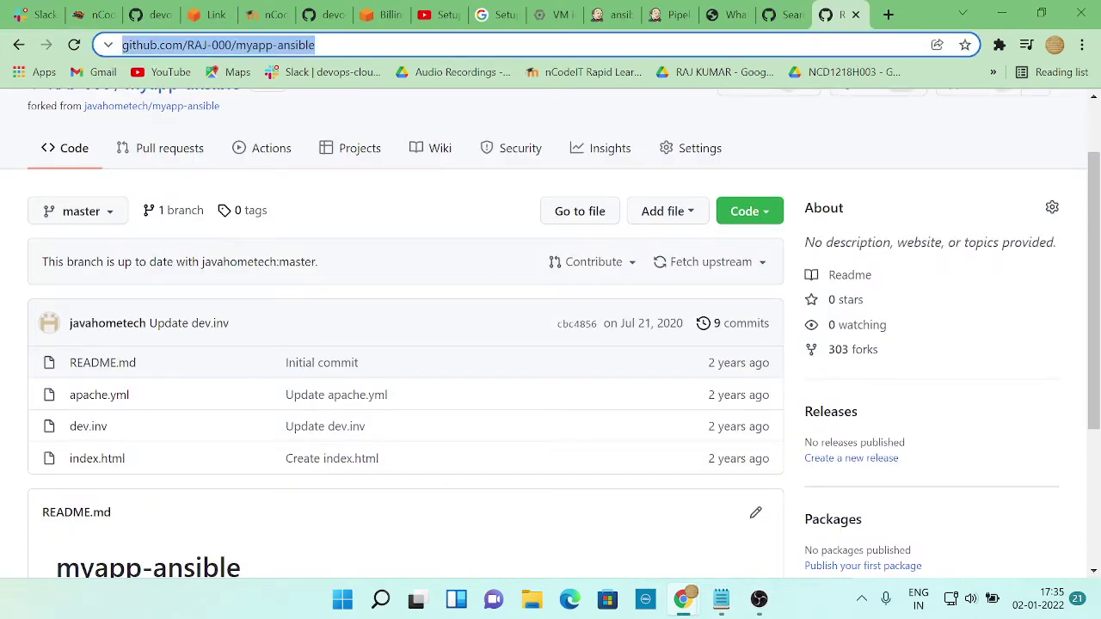
Paste the forked myapp-ansible URL into the git step's Repository URL field
key("alt+Tab")
key("alt+Tab")
key("alt+Tab")
key("alt+Tab")
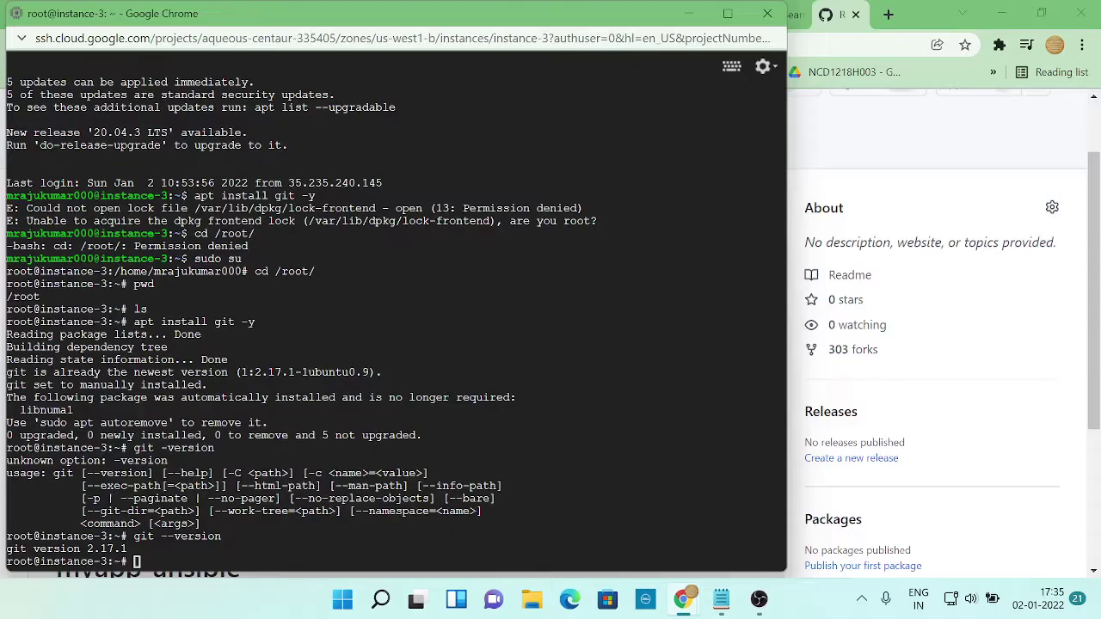
key("alt+Tab")
left_click(779, 14)
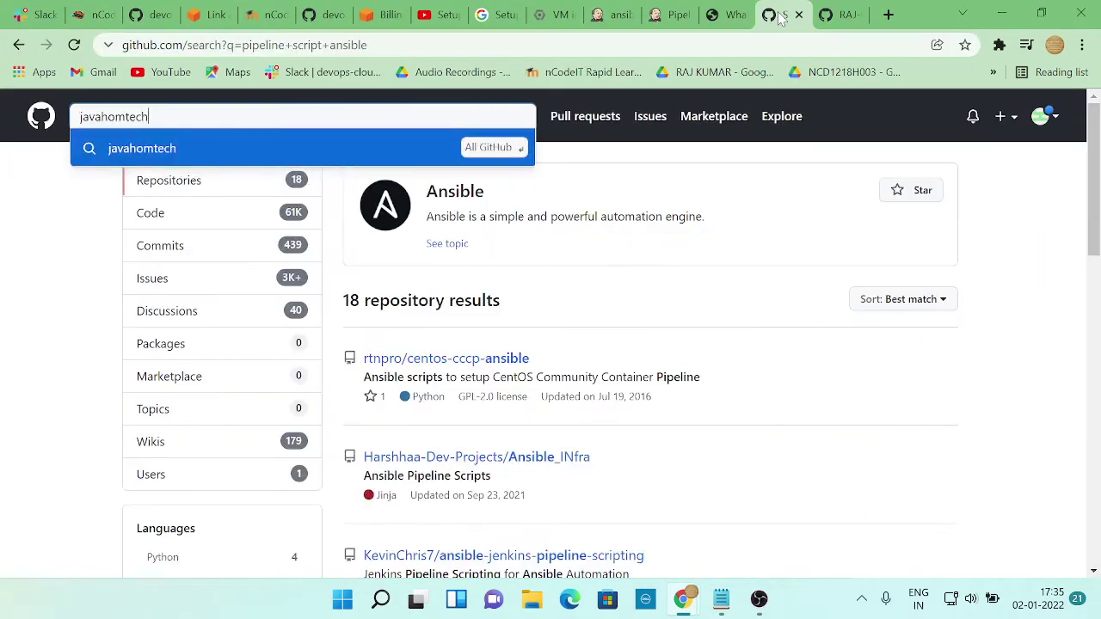
left_click(710, 16)
left_click(674, 15)
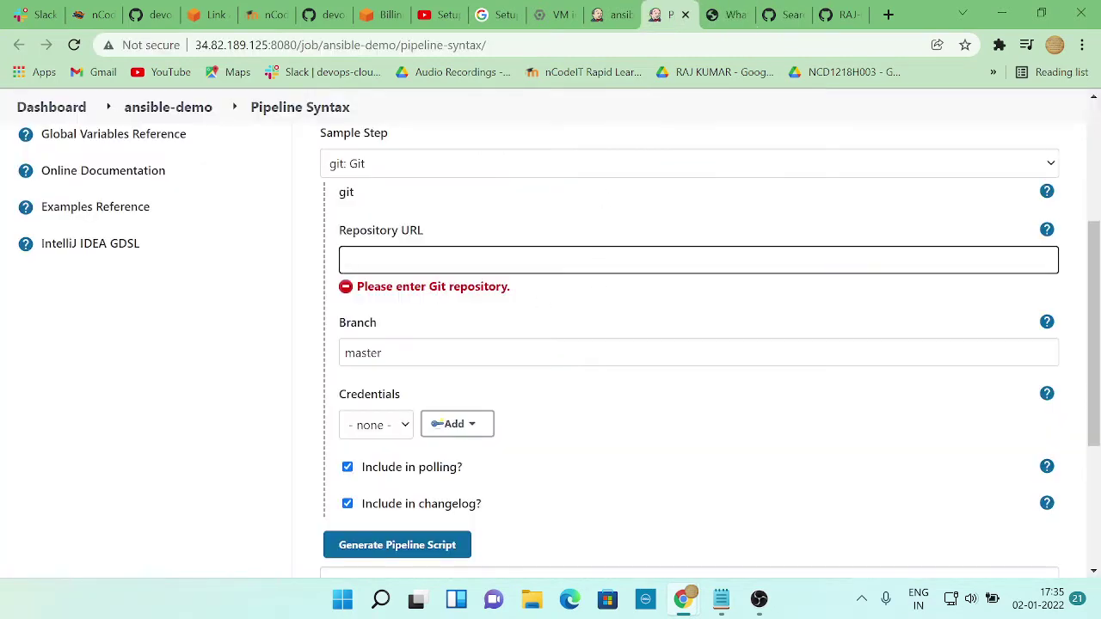
key("ctrl+v")
left_click(381, 352)
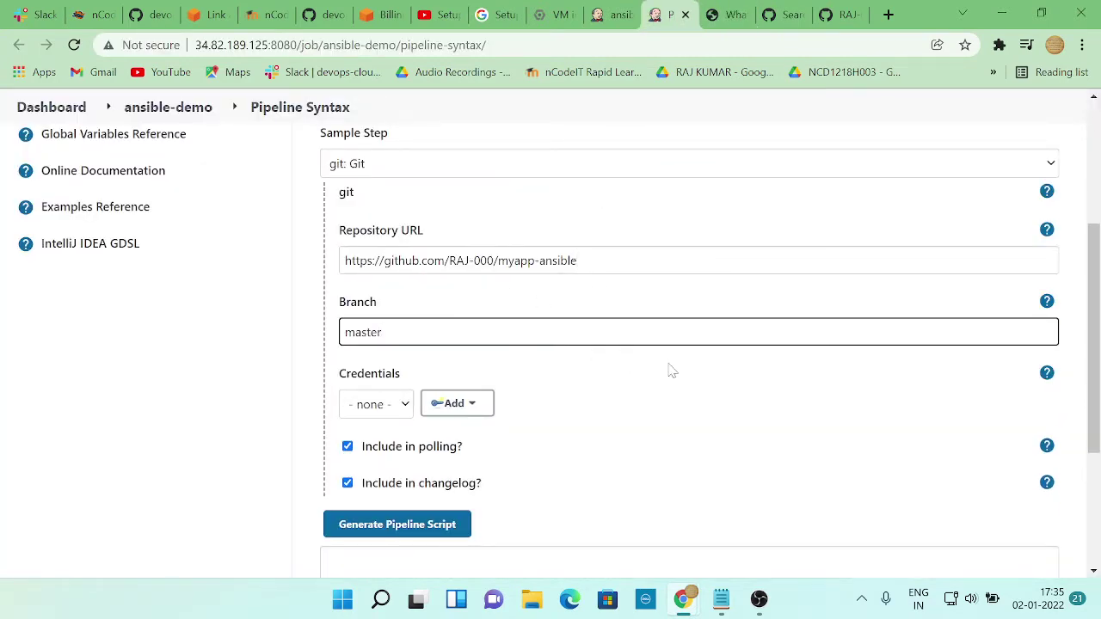
Play the tutorial briefly, then generate the git pipeline script and select its output
key("alt+Tab")
key("alt+Tab")
key("alt+Tab")
key("Tab")
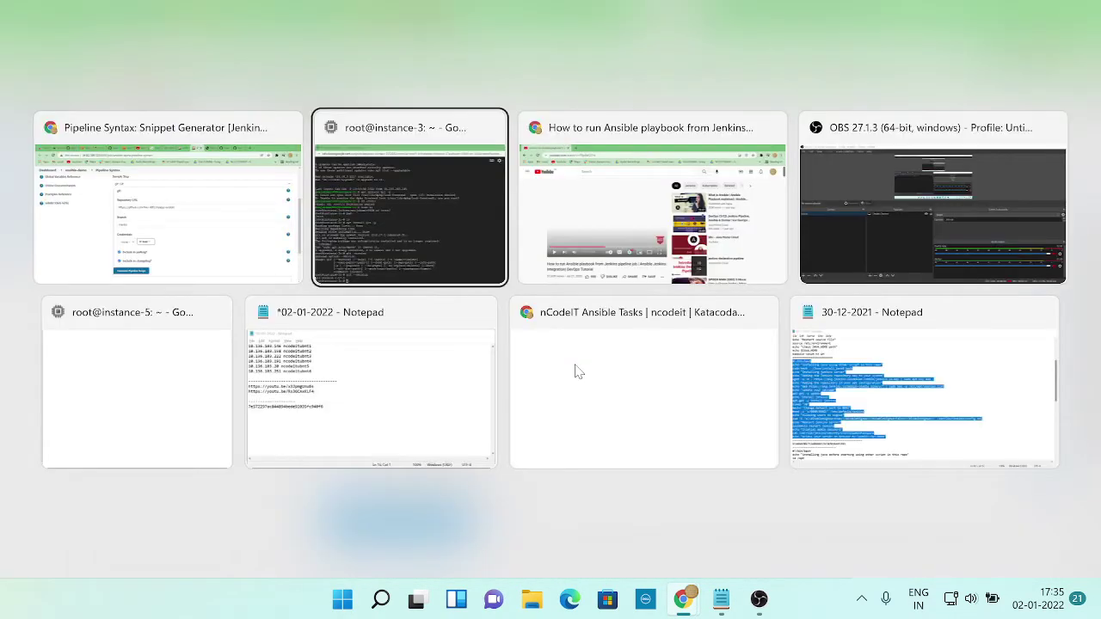
key("space")
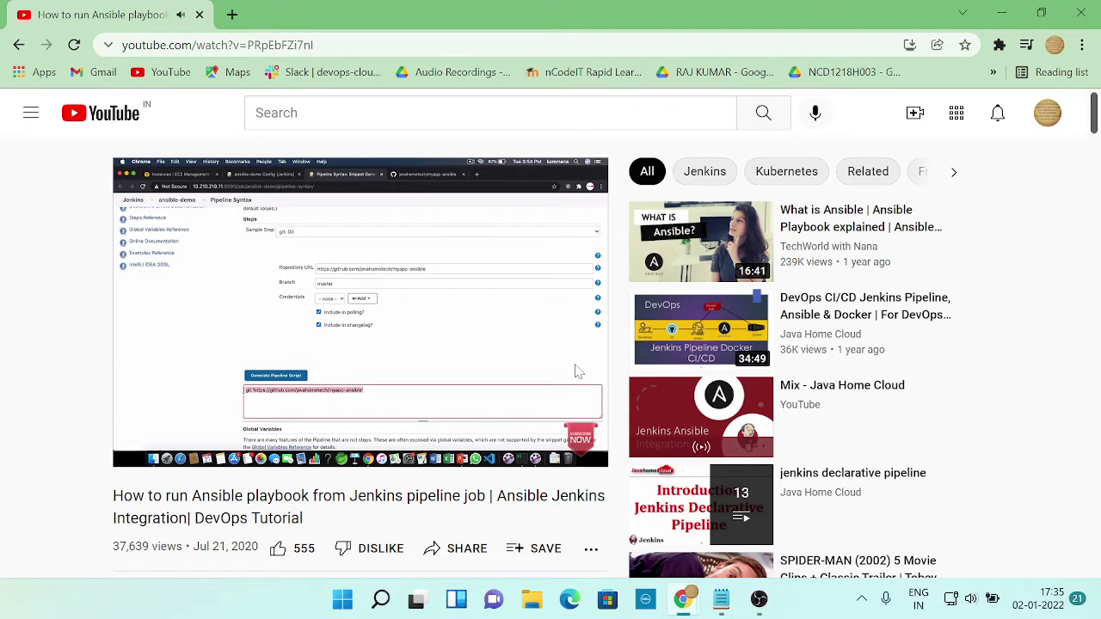
key("space")
key("alt+Tab")
scroll(430, 448, "down", 1)
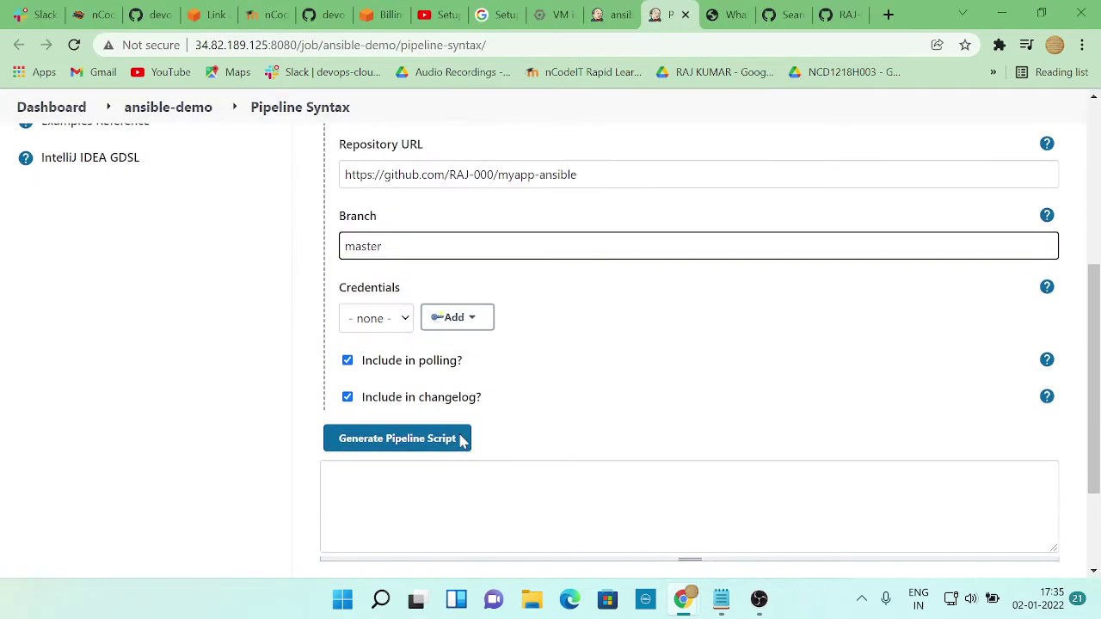
left_click(435, 440)
left_click(582, 475)
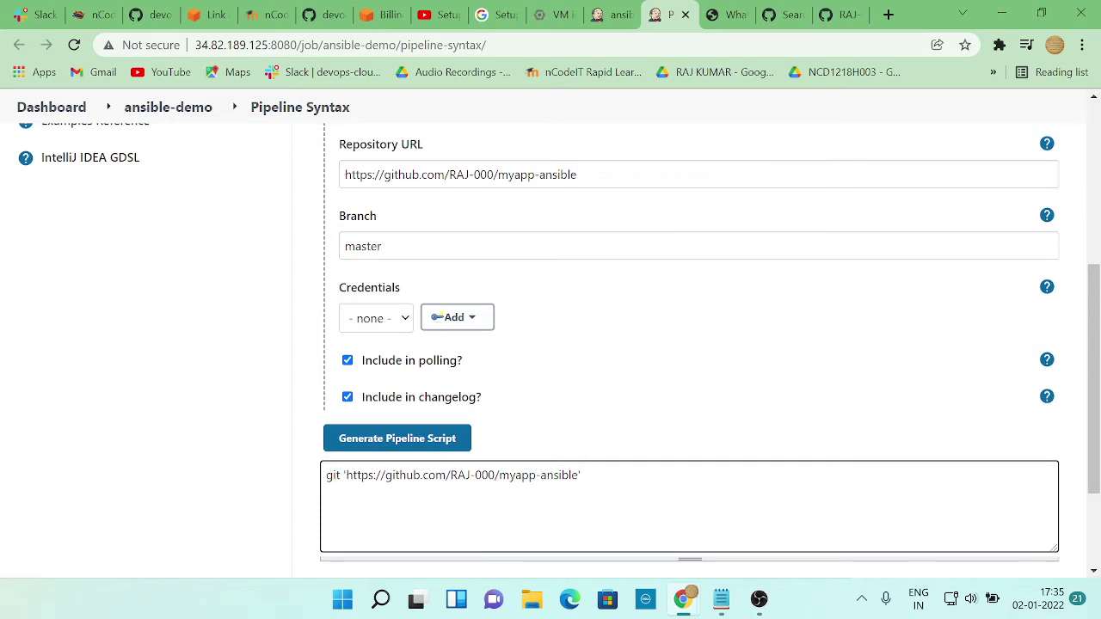
left_click_drag(582, 475, 325, 479)
key("ctrl+c")
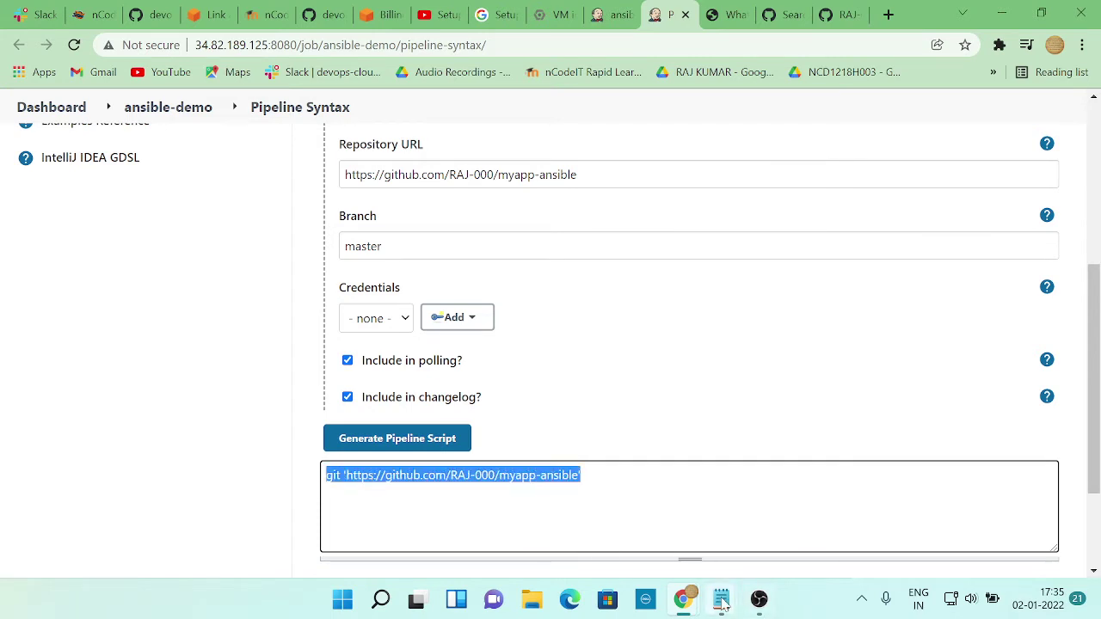
Paste the generated git line into the 02-01-2022 Notepad notes, save, and resume the tutorial
left_click(721, 599)
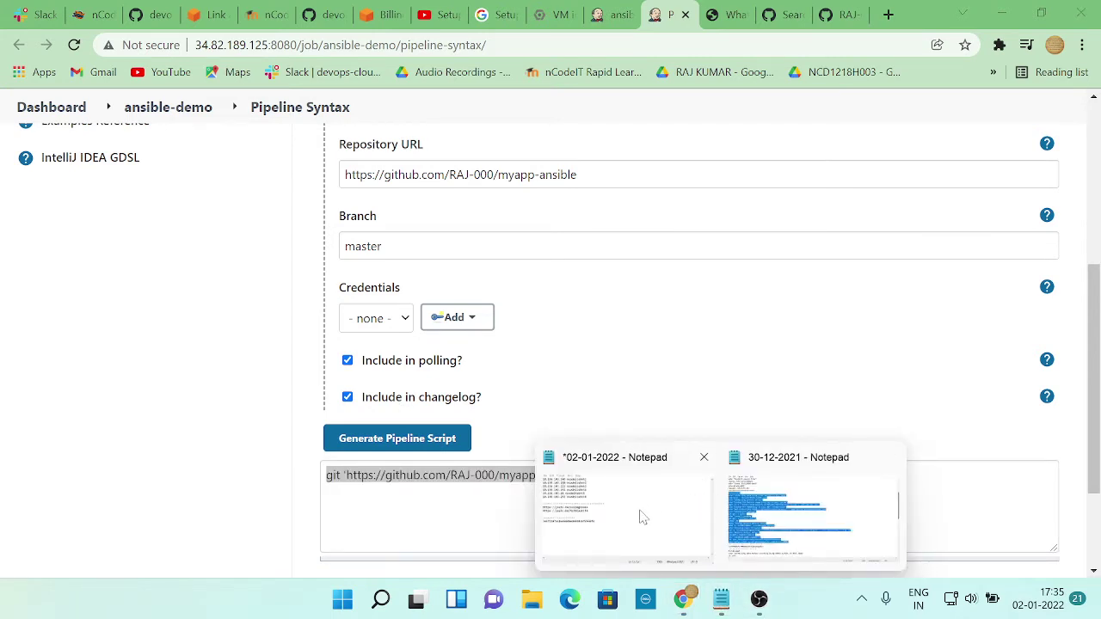
left_click(642, 514)
key("ctrl+v")
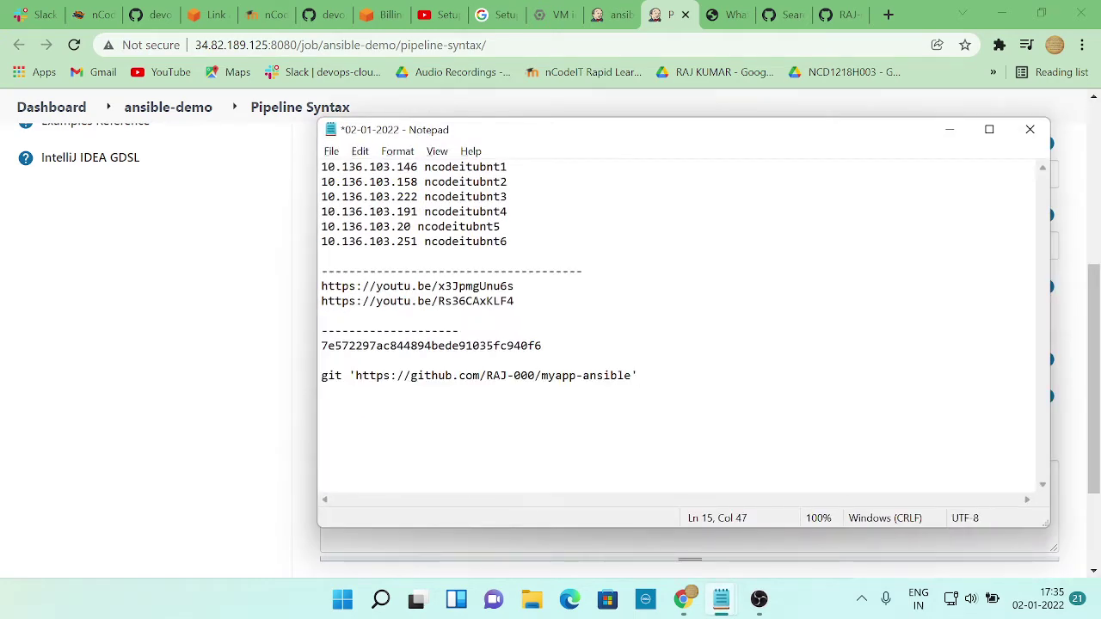
key("ctrl+s")
key("alt+Tab")
key("alt+Tab")
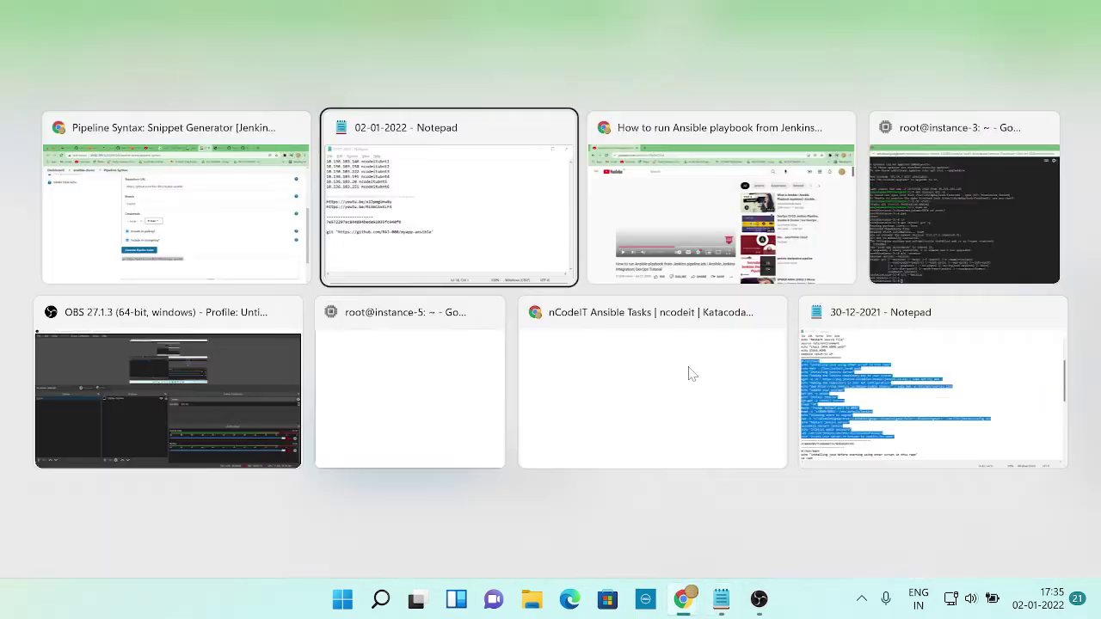
key("alt+Tab")
key("space")
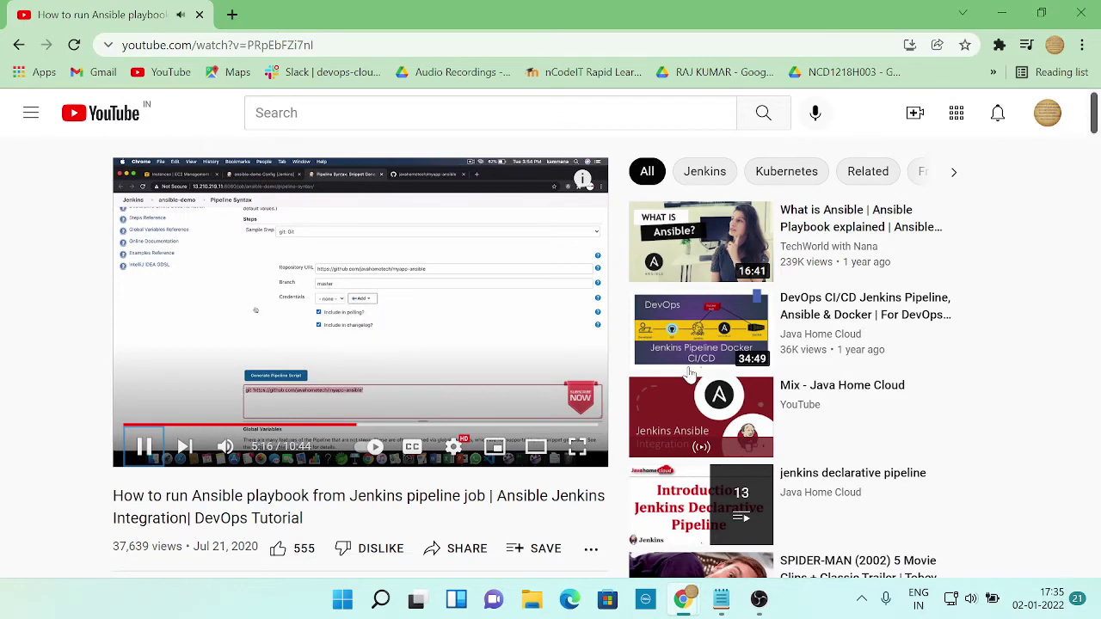
Play the tutorial on to 5:22, where its git line sits inside the Checkout stage, then pause
key("space")
key("alt+Tab")
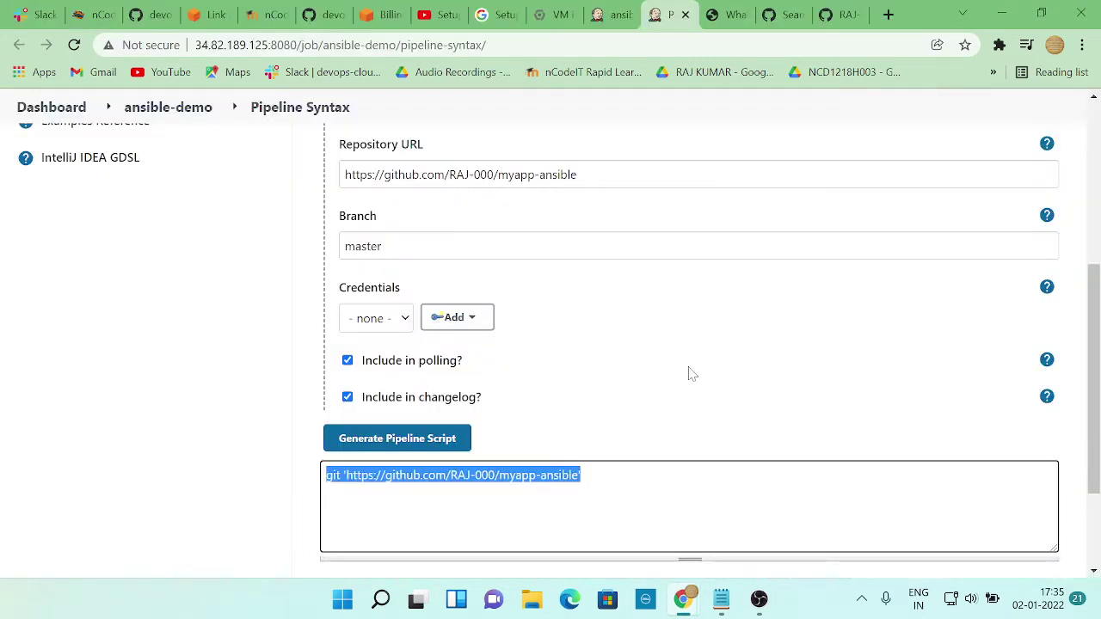
key("alt+Tab")
key("space")
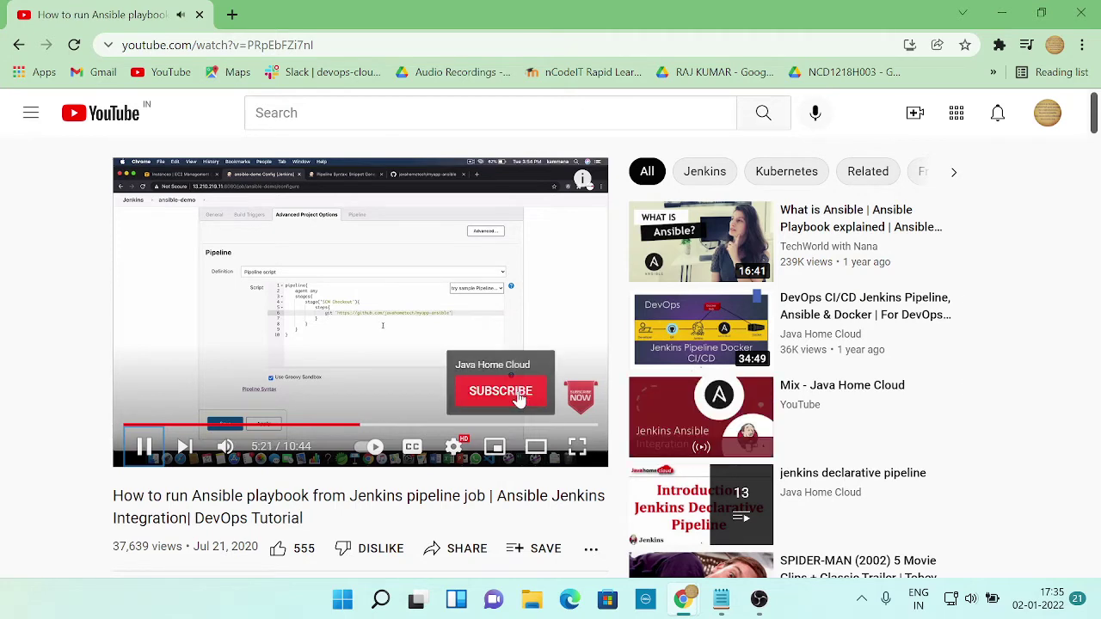
key("space")
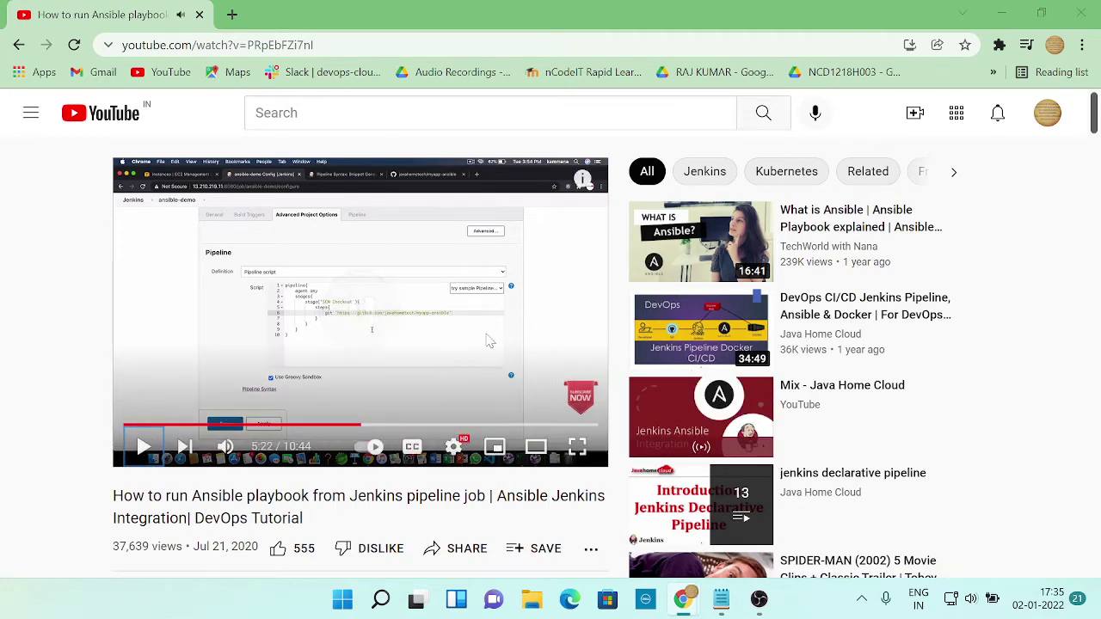
key("alt+Tab")
Paste the myapp-ansible git checkout step into line 6 of the SCM Checkout stage
left_click(612, 15)
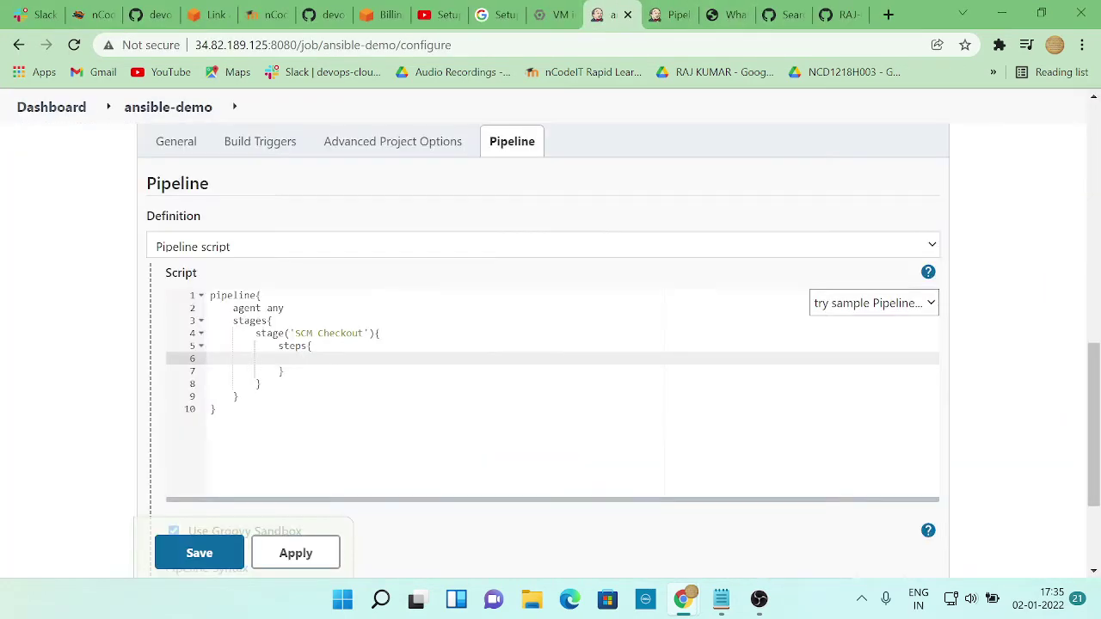
key("ctrl+v")
key("alt+Tab")
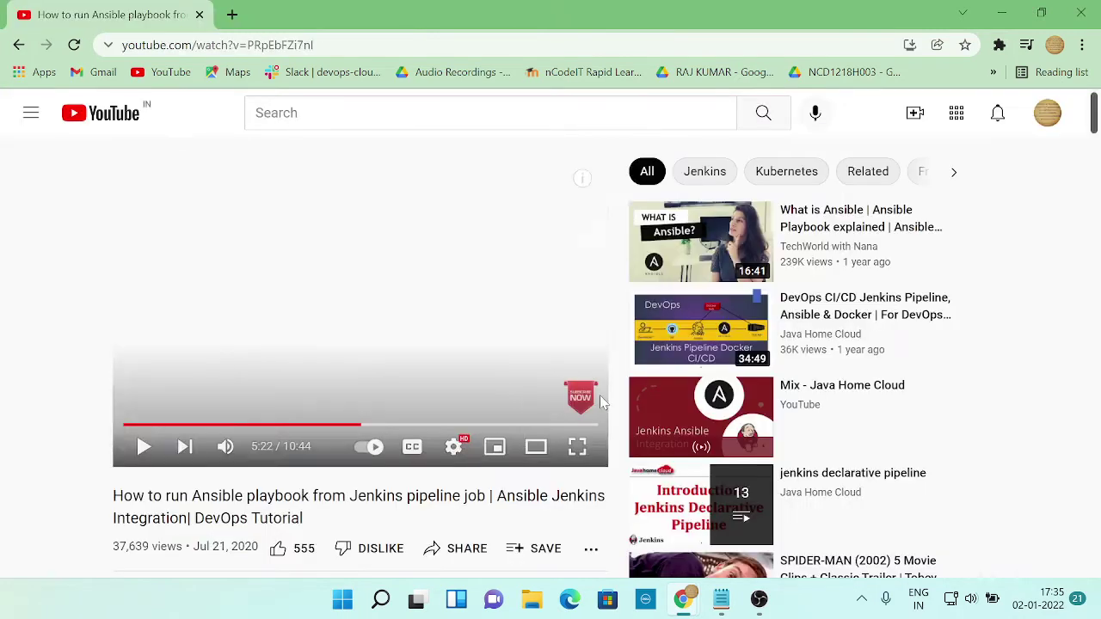
left_click(602, 403)
key("alt+Tab")
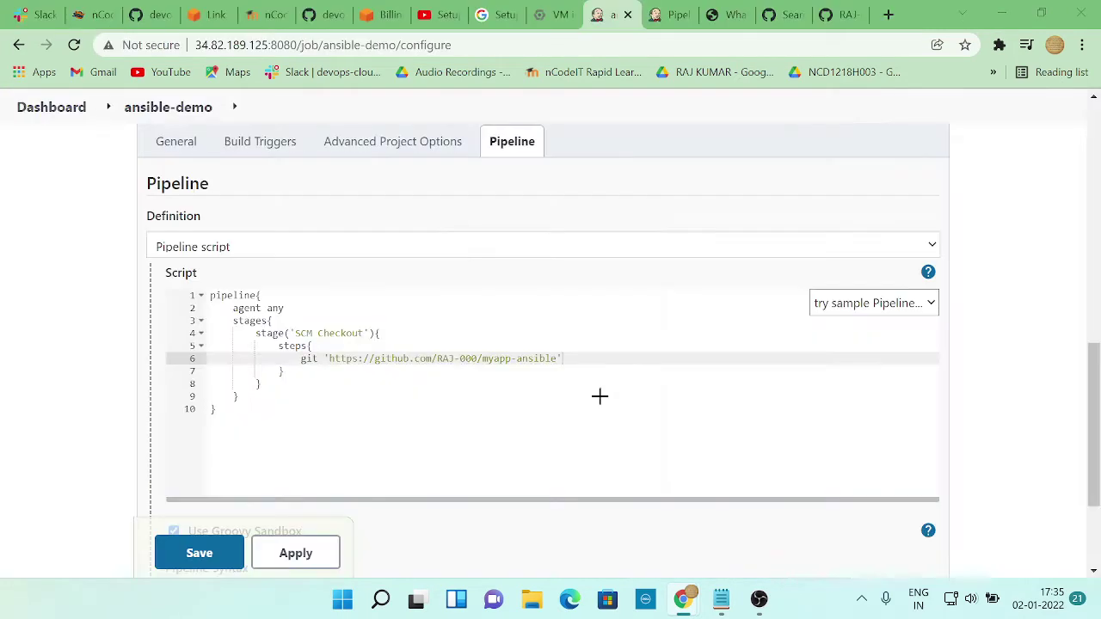
key("alt+Tab")
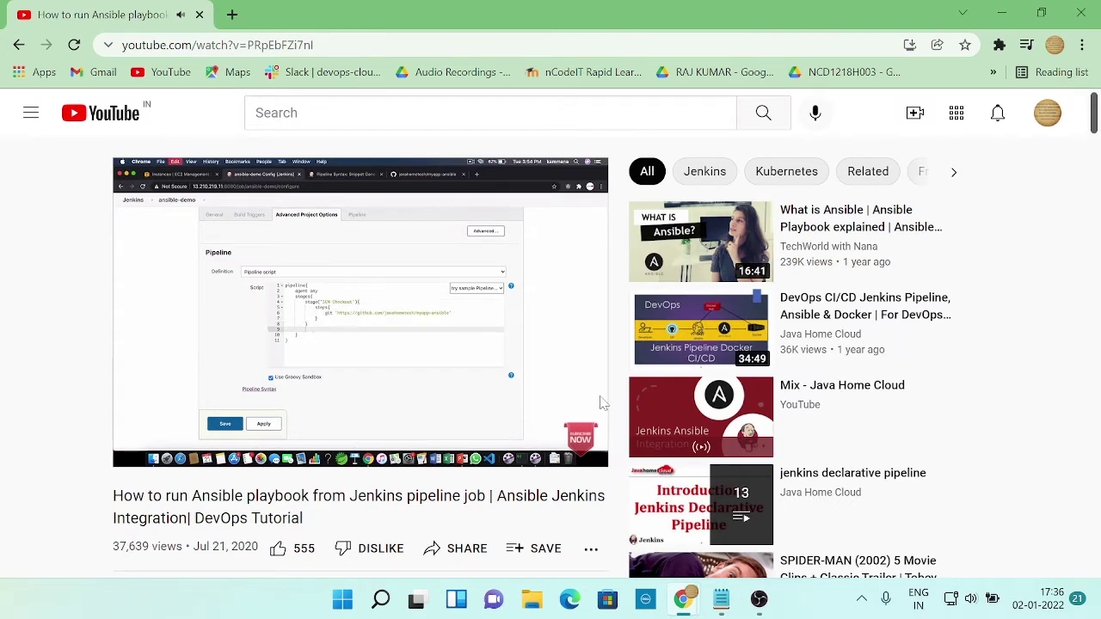
left_click(602, 403)
key("alt+Tab")
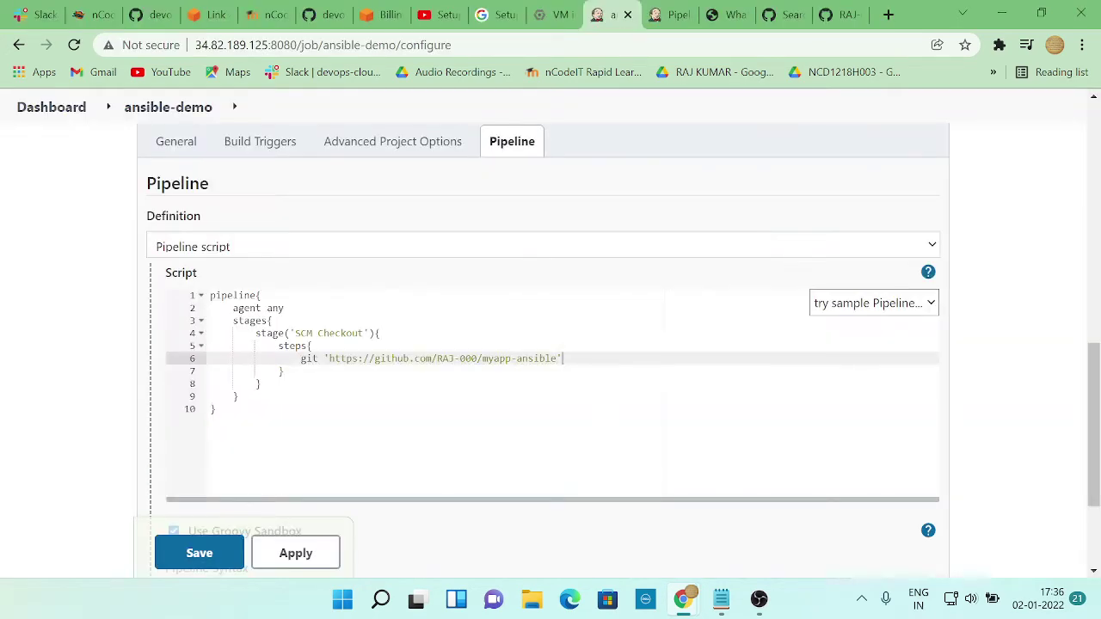
Duplicate the SCM Checkout stage block (lines 4–7) as a second stage below it
left_click_drag(255, 333, 285, 370)
key("ctrl+c")
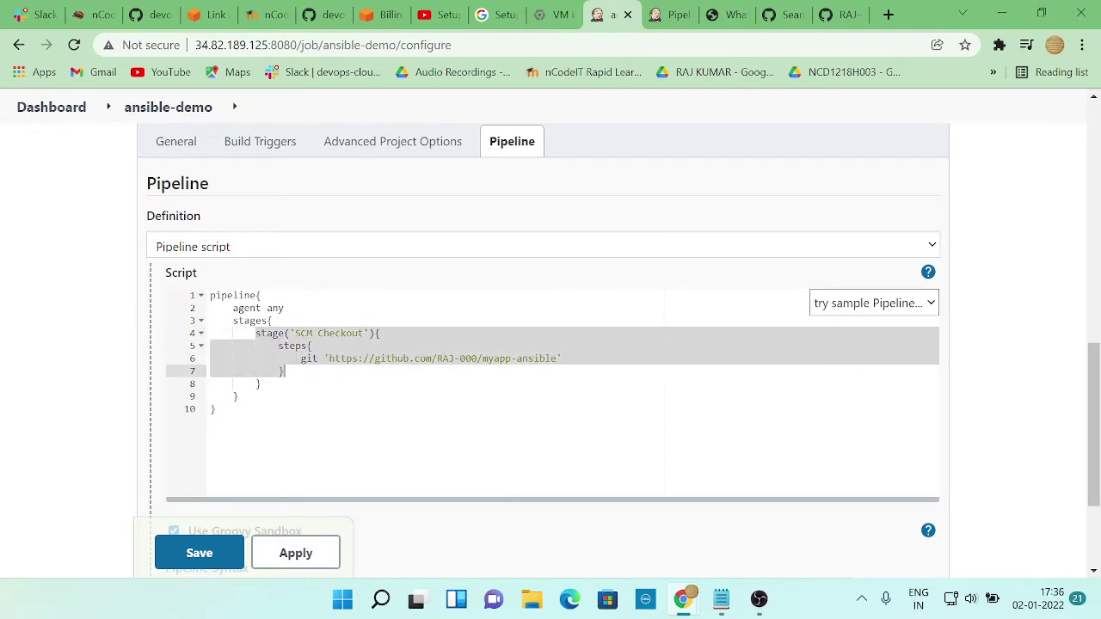
left_click(303, 375)
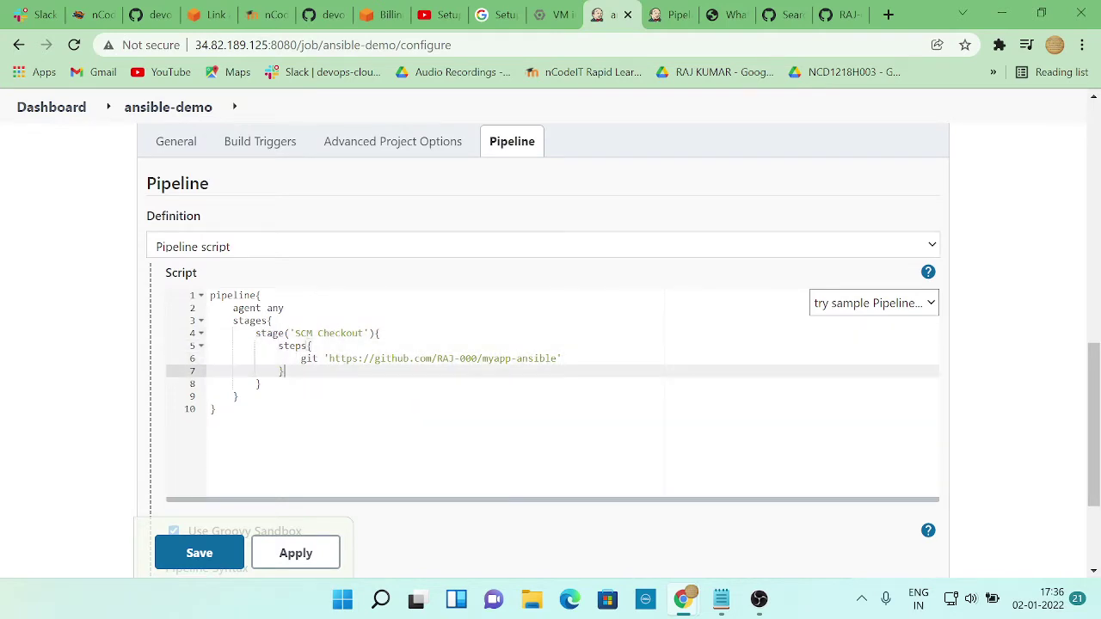
key("Return")
key("ctrl+v")
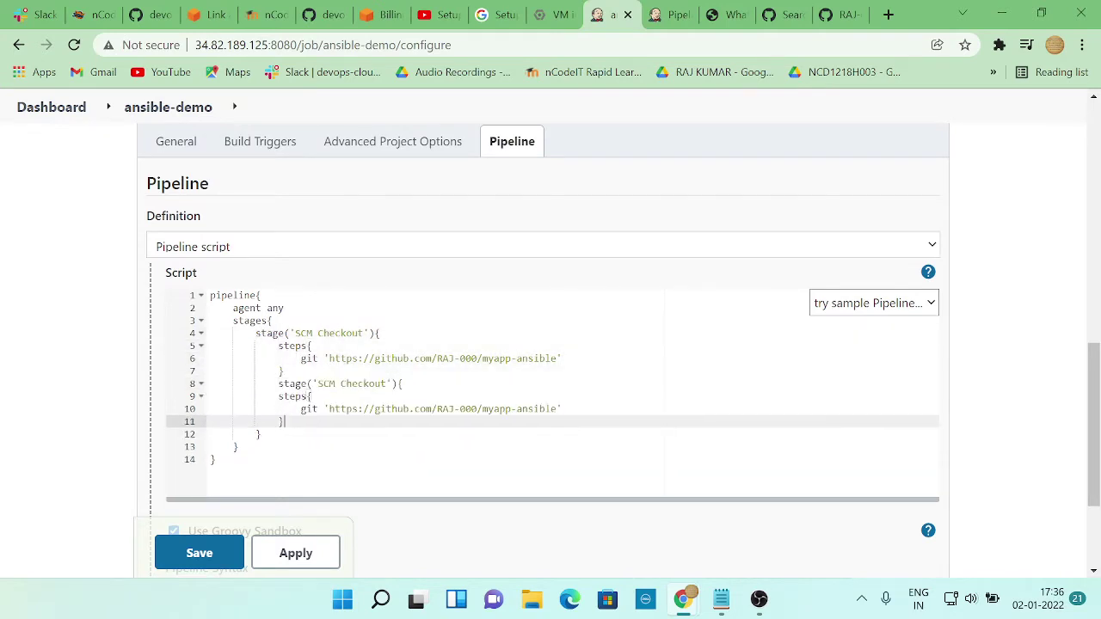
key("alt+Tab")
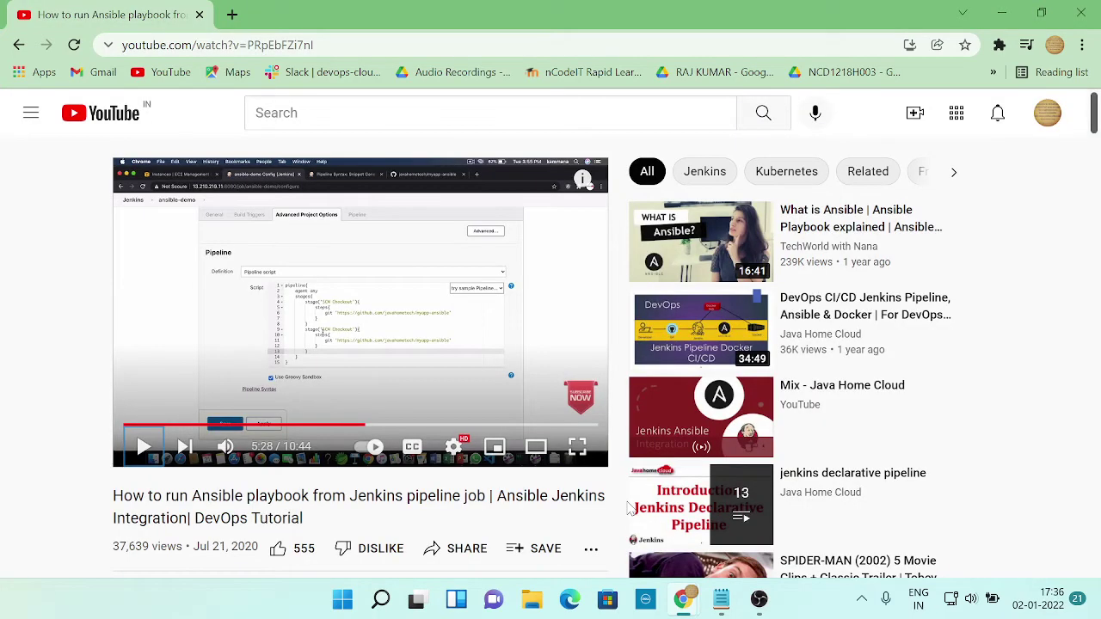
key("alt+Tab")
key("alt+Tab")
key("space")
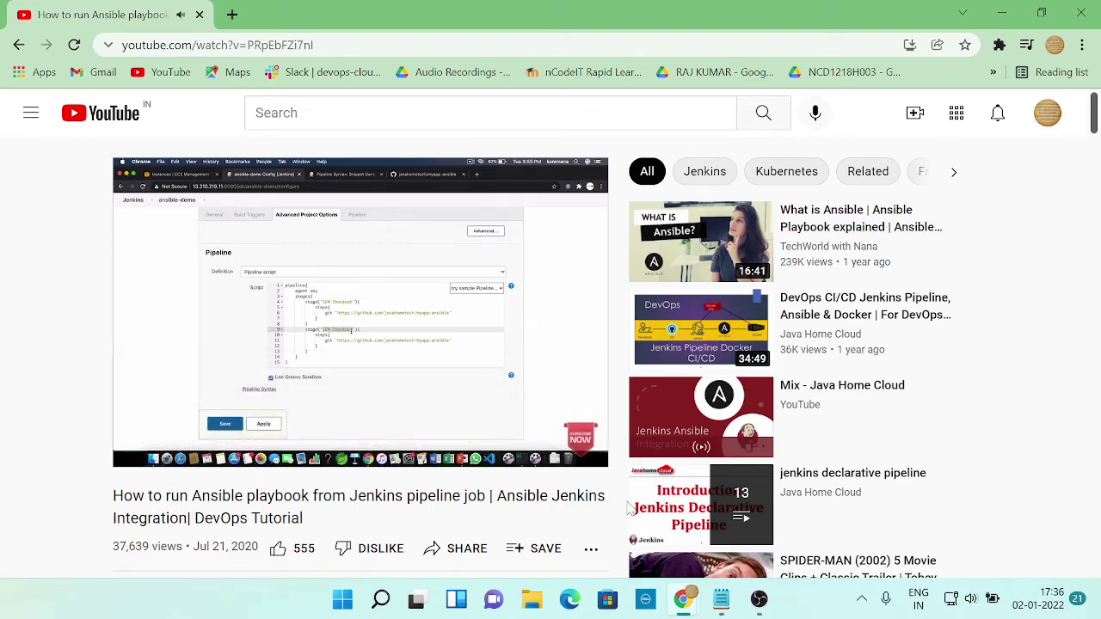
key("space")
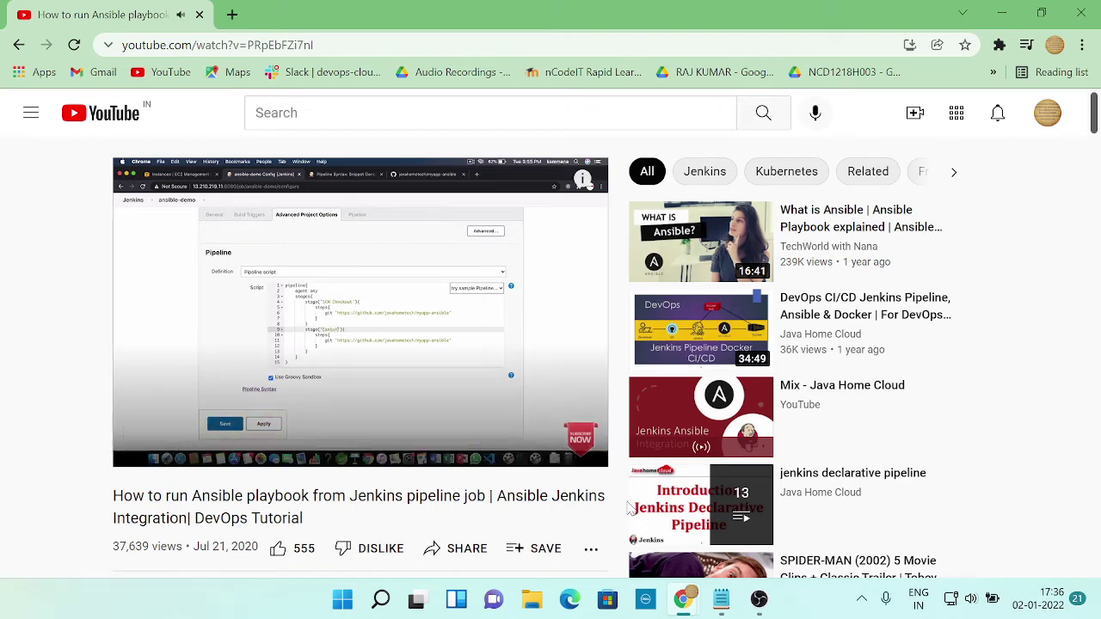
key("alt+Tab")
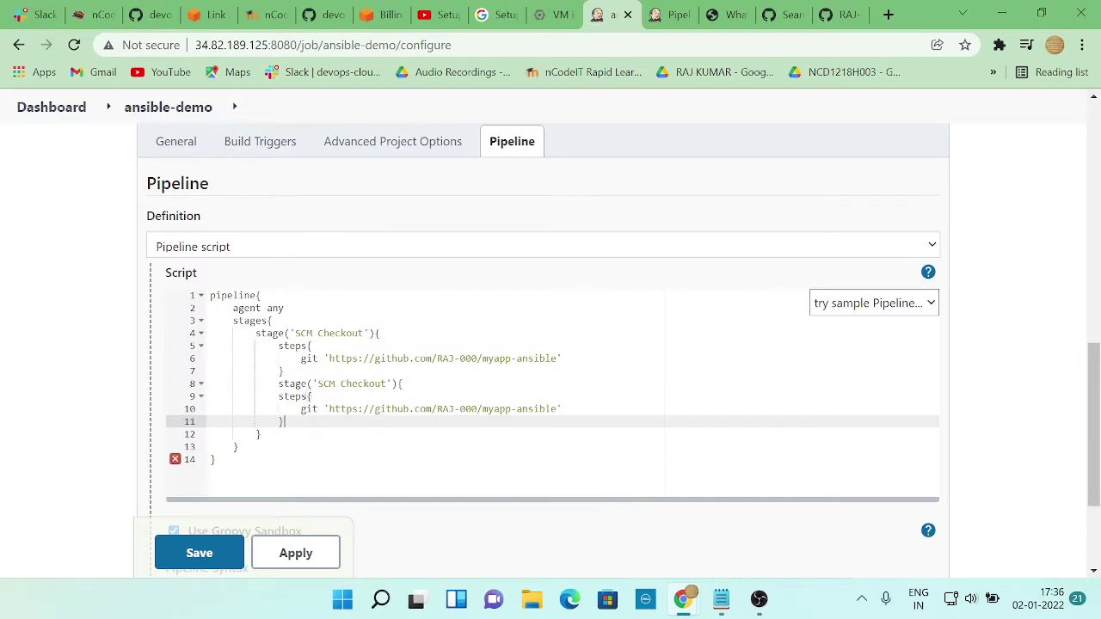
Erase 'SCM Checkout' from the line 8 stage name and type 'Execute'
left_click(388, 383)
key("BackSpace")
key("BackSpace")
key("BackSpace")
key("BackSpace")
key("BackSpace")
key("BackSpace")
key("BackSpace")
key("BackSpace")
key("BackSpace")
key("BackSpace")
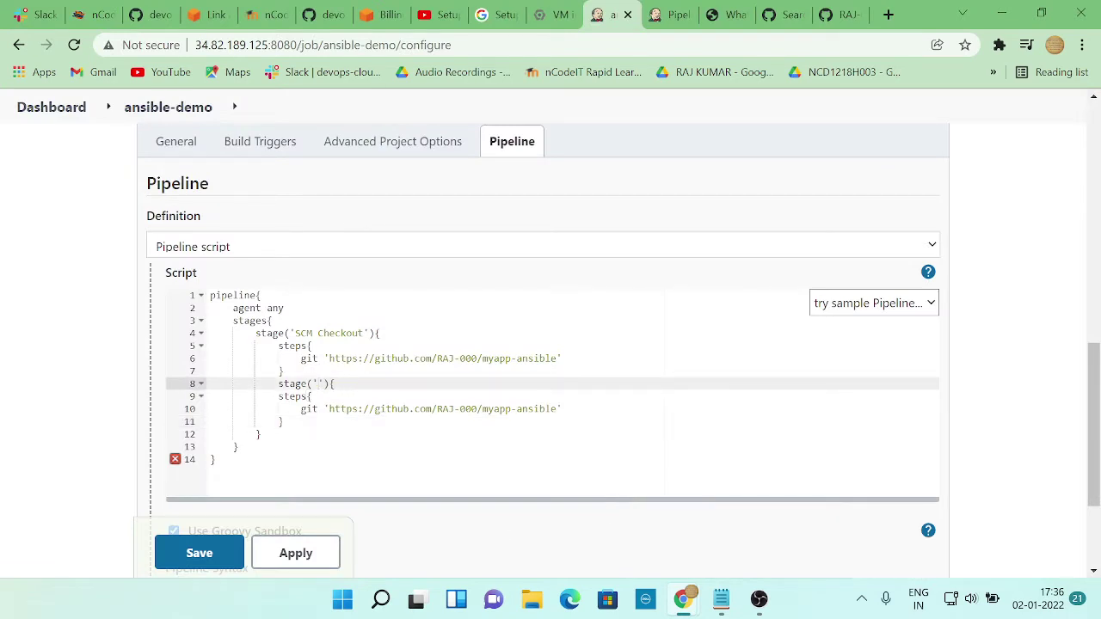
type("EXECUTE")
key("alt+Tab")
key("space")
key("alt+Tab")
key("BackSpace")
key("BackSpace")
key("BackSpace")
key("BackSpace")
type("cute a")
key("alt+Tab")
key("space")
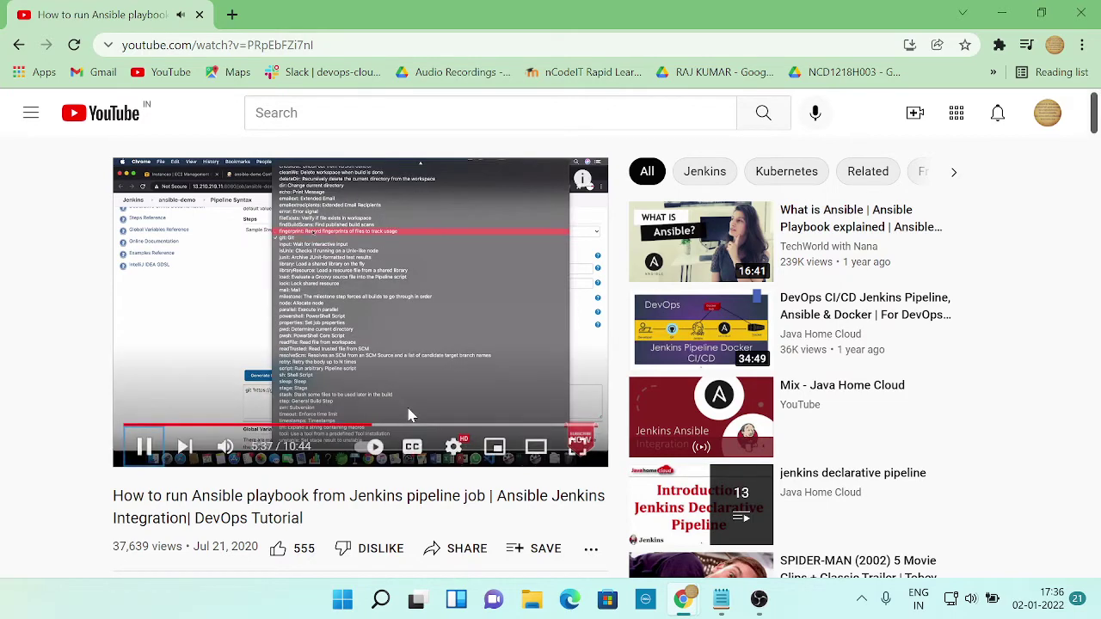
key("Left")
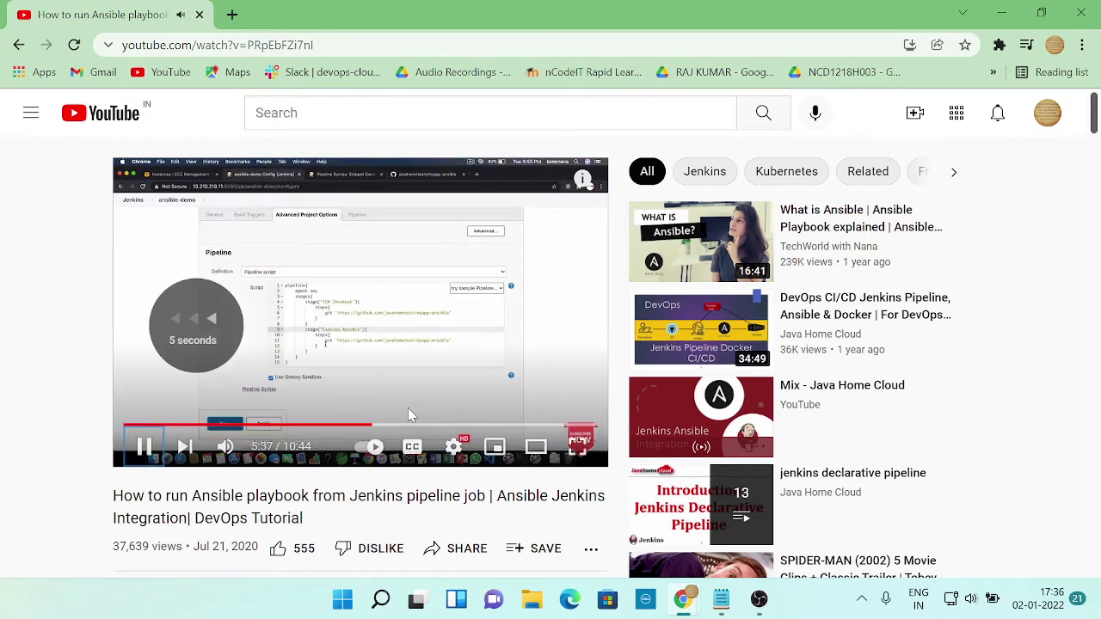
key("space")
key("alt+Tab")
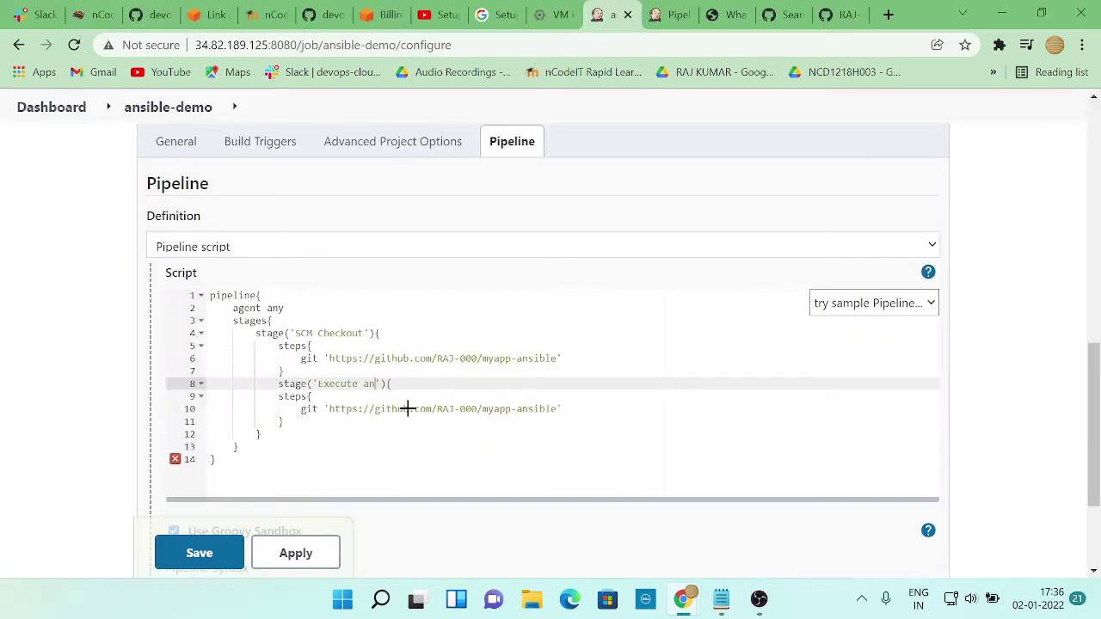
Complete the second stage name as 'Execute Ansible' and compare it with the tutorial
type("Ansible")
key("alt+Tab")
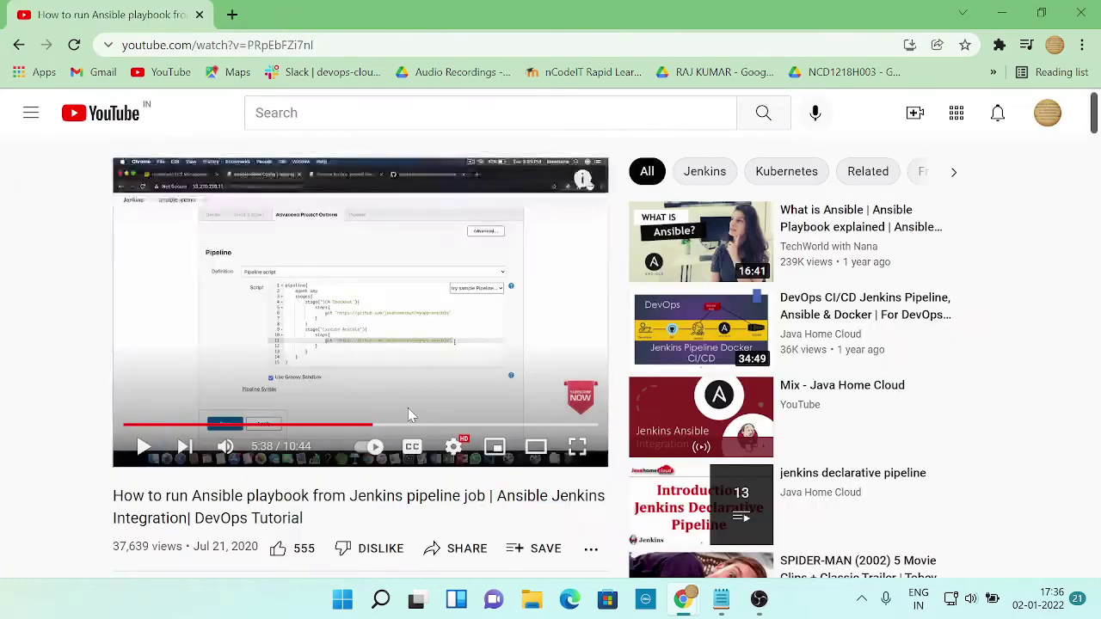
key("alt+Tab")
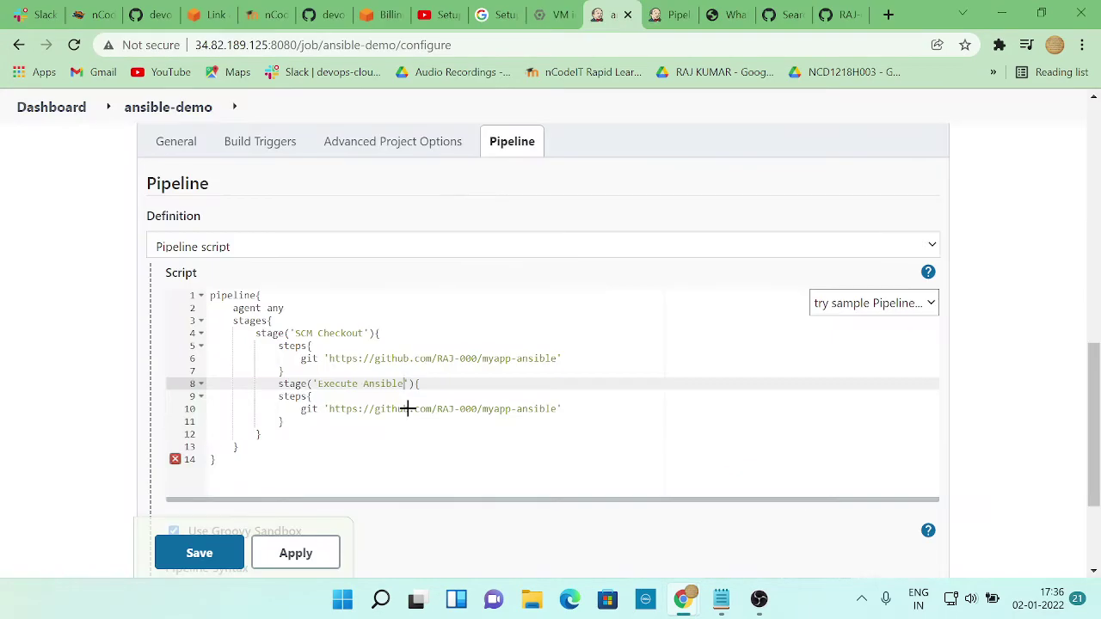
key("alt+Tab")
key("space")
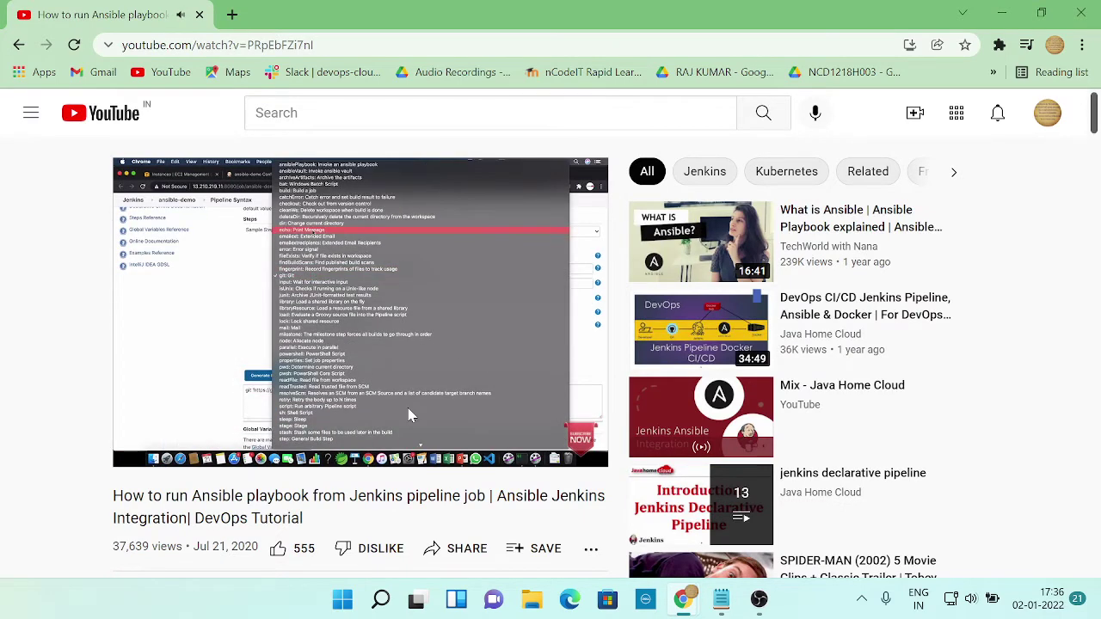
key("space")
key("alt+Tab")
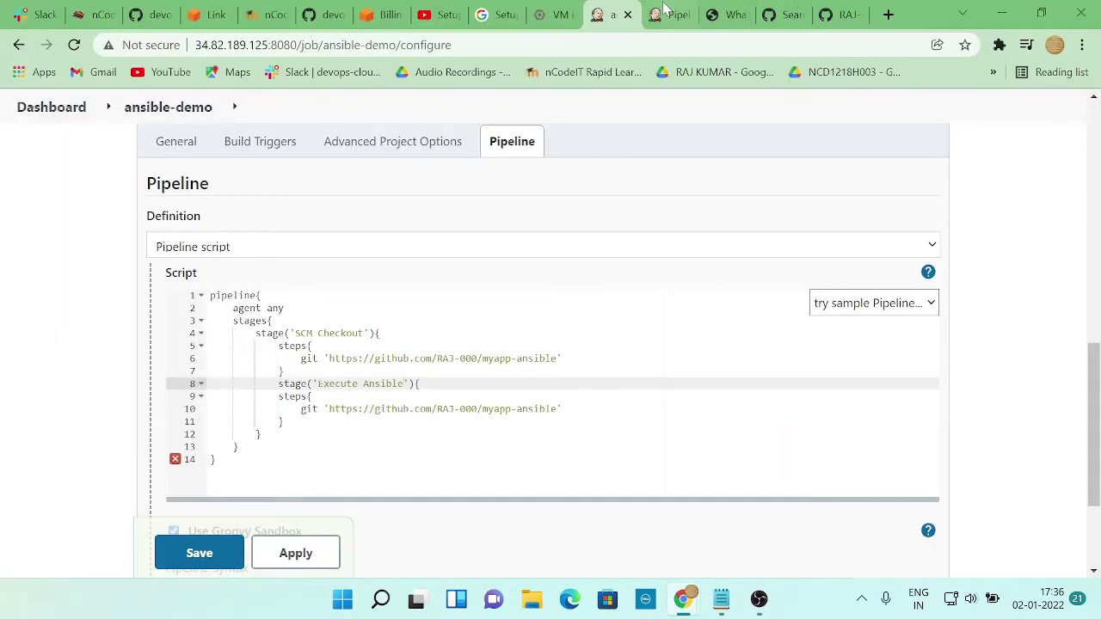
Choose ansiblePlaybook as the sample step in the Pipeline Syntax generator
left_click(669, 14)
scroll(472, 244, "up", 1)
scroll(472, 243, "up", 3)
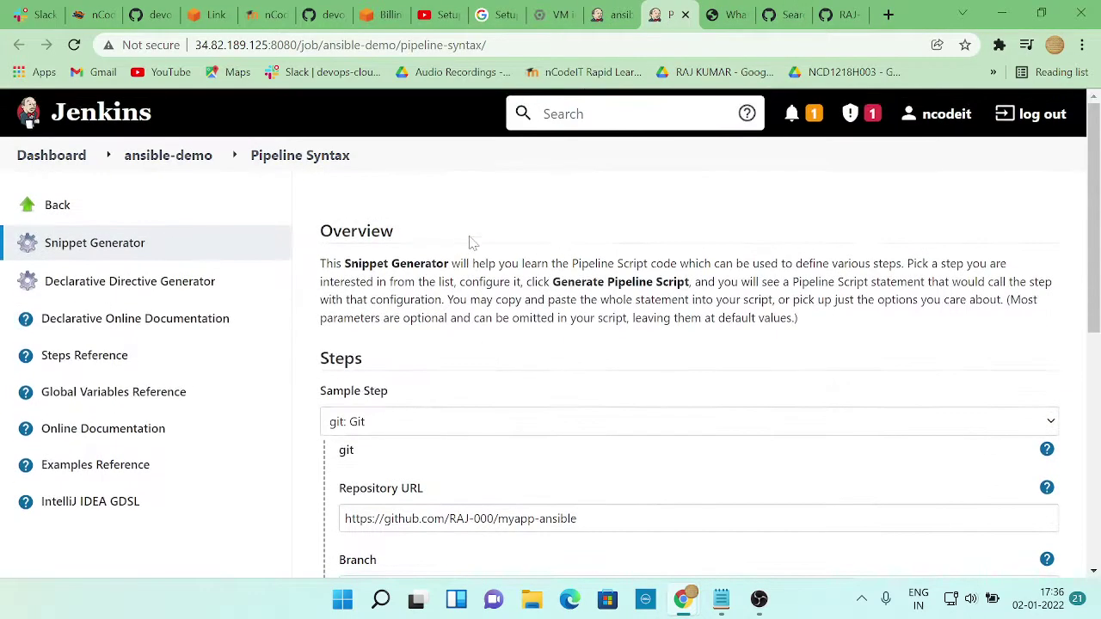
scroll(472, 244, "down", 2)
key("alt+Tab")
key("space")
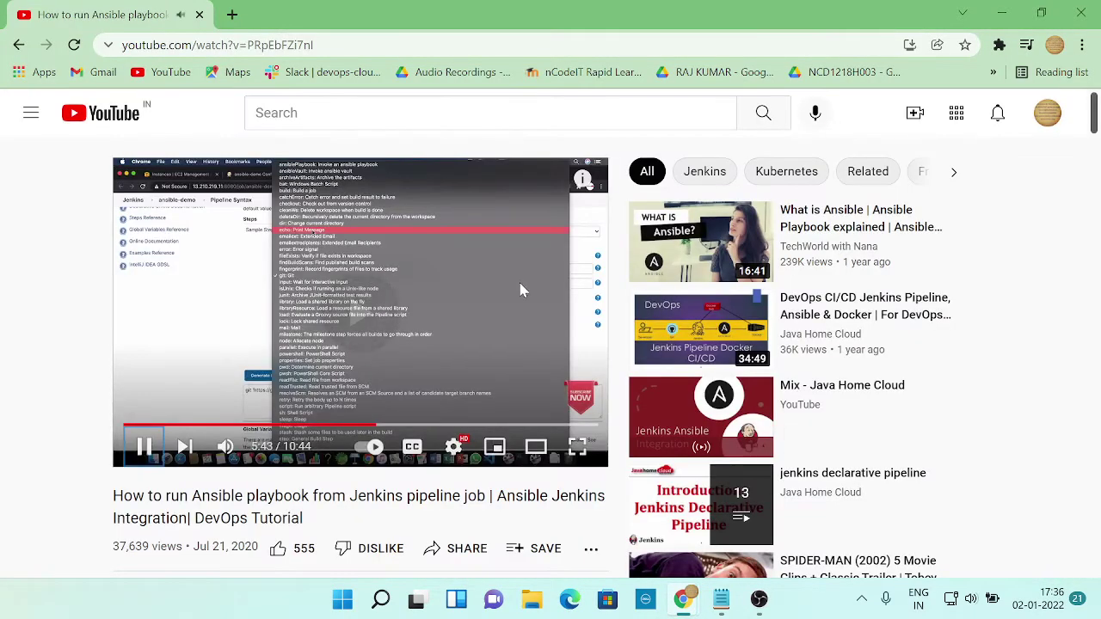
key("alt+Tab")
left_click(437, 249)
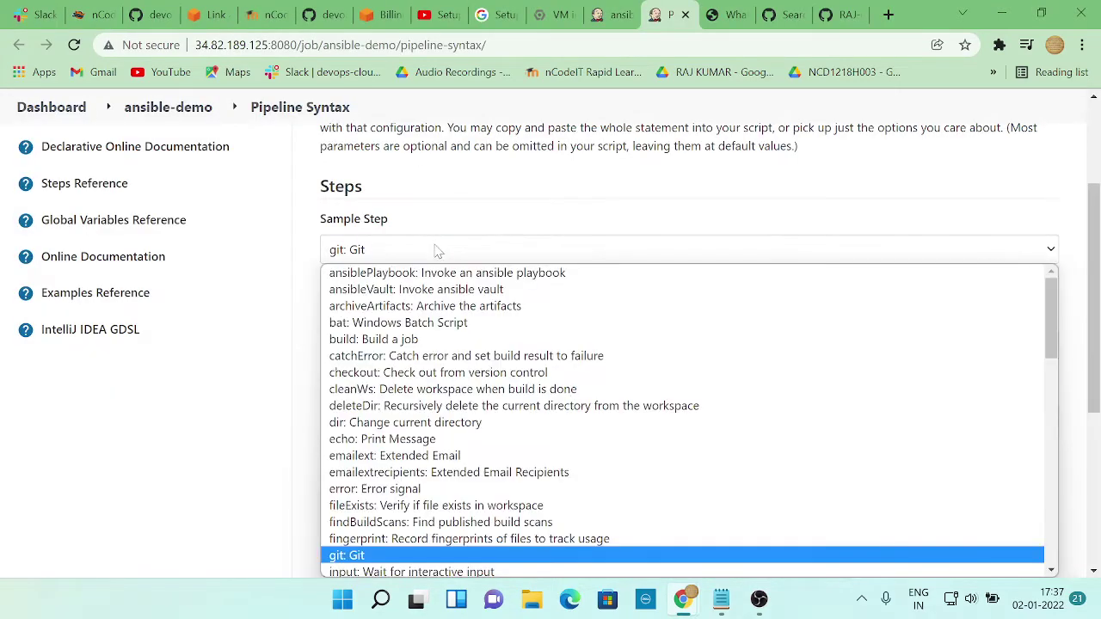
left_click(452, 280)
Set the ansiblePlaybook Ansible tool and apache.yml playbook, following the tutorial
key("alt+Tab")
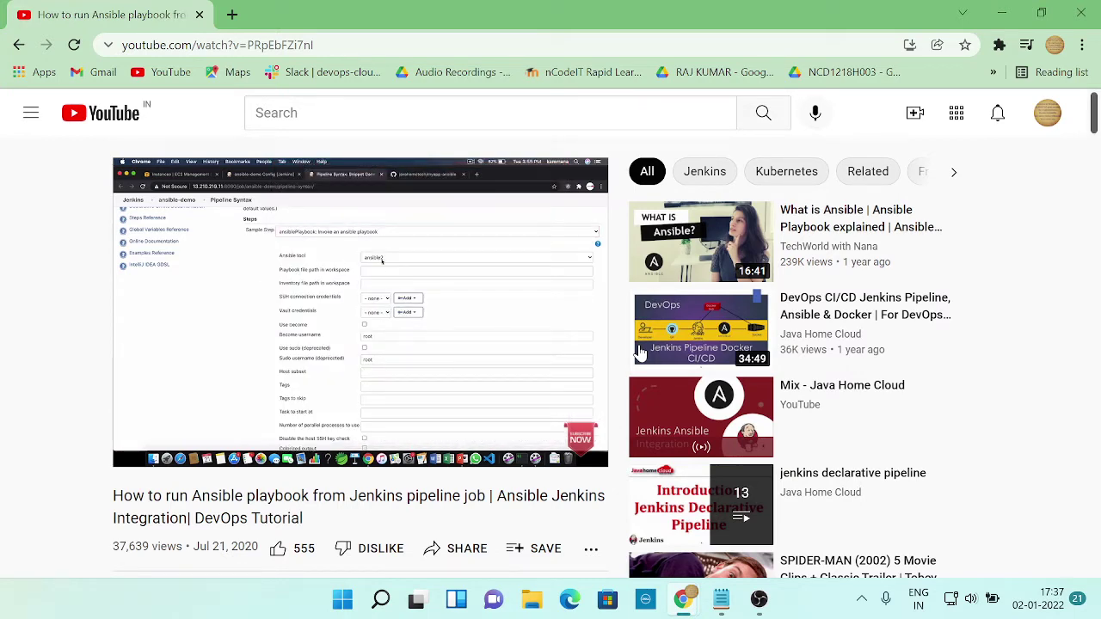
key("alt+Tab")
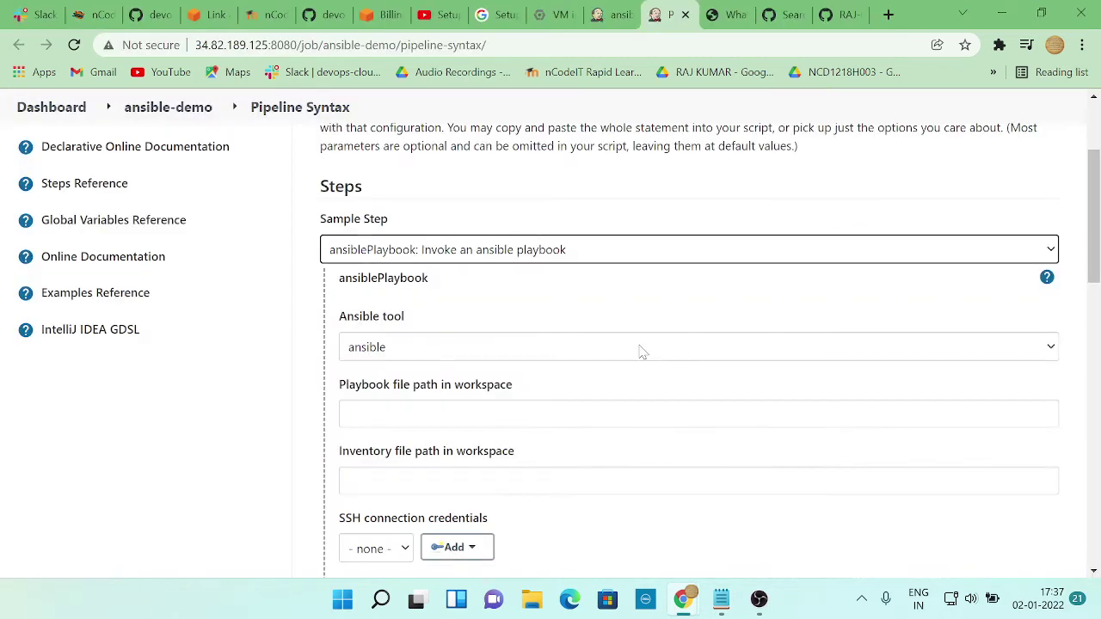
key("alt+Tab")
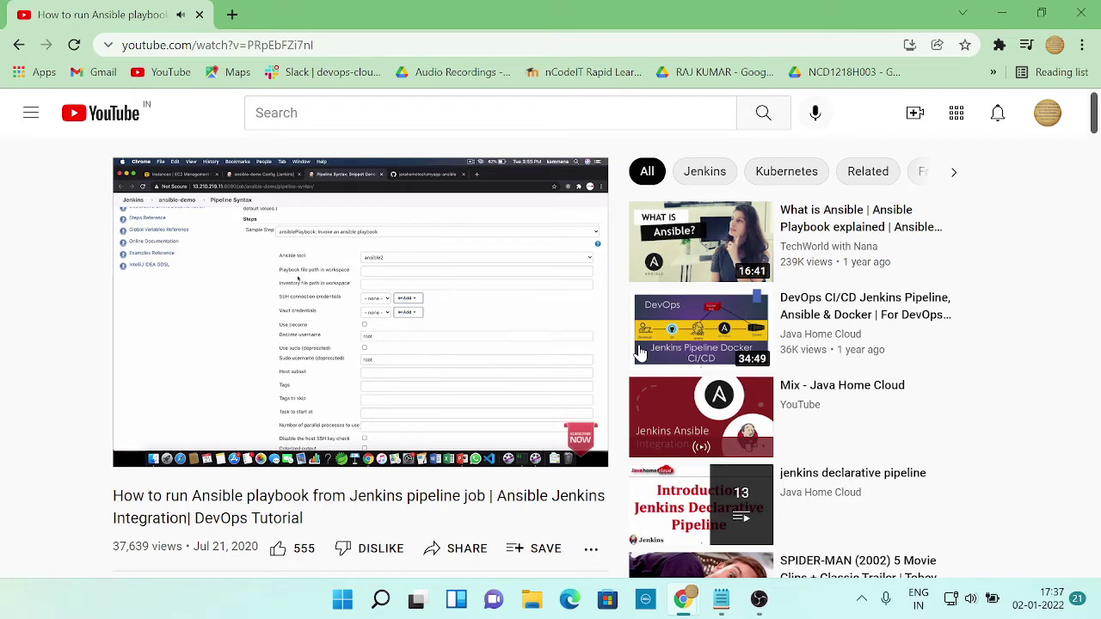
key("alt+Tab")
left_click(469, 357)
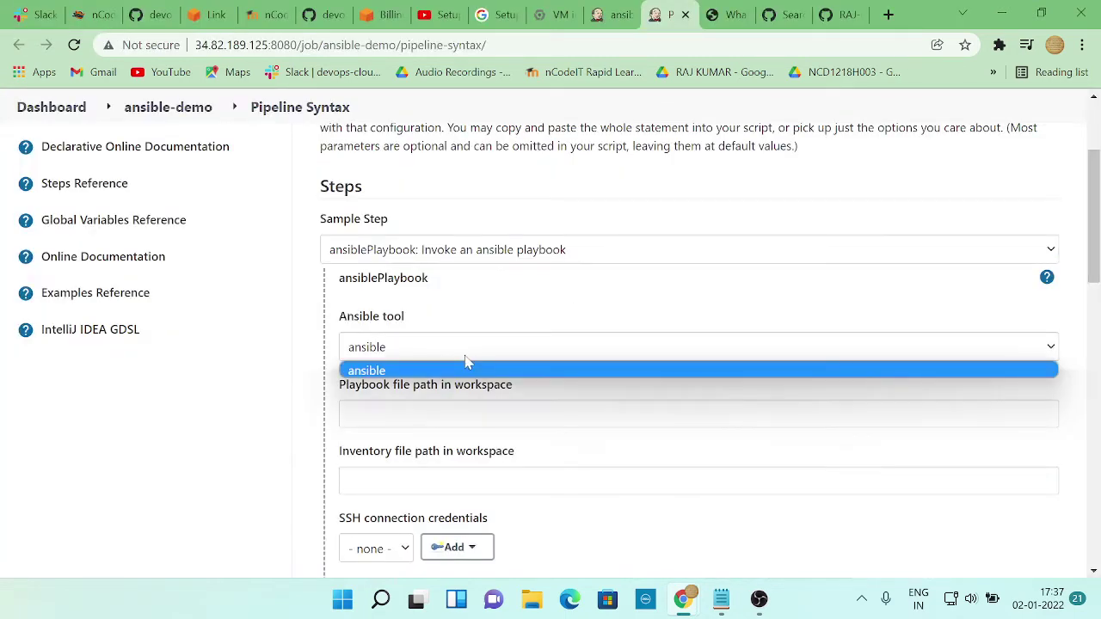
key("alt+Tab")
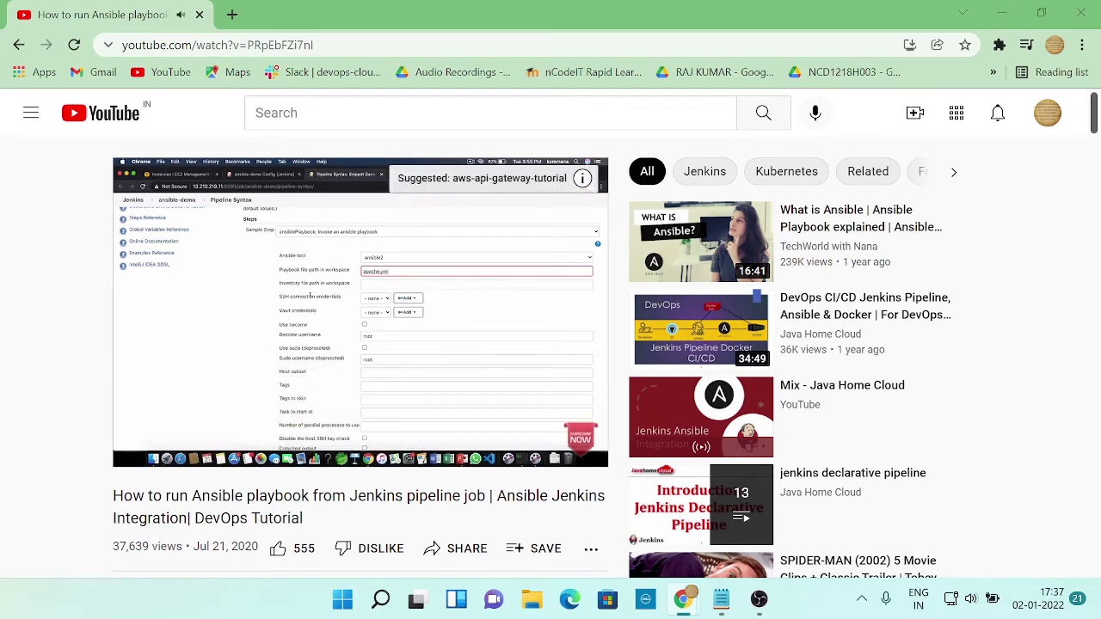
key("alt+Tab")
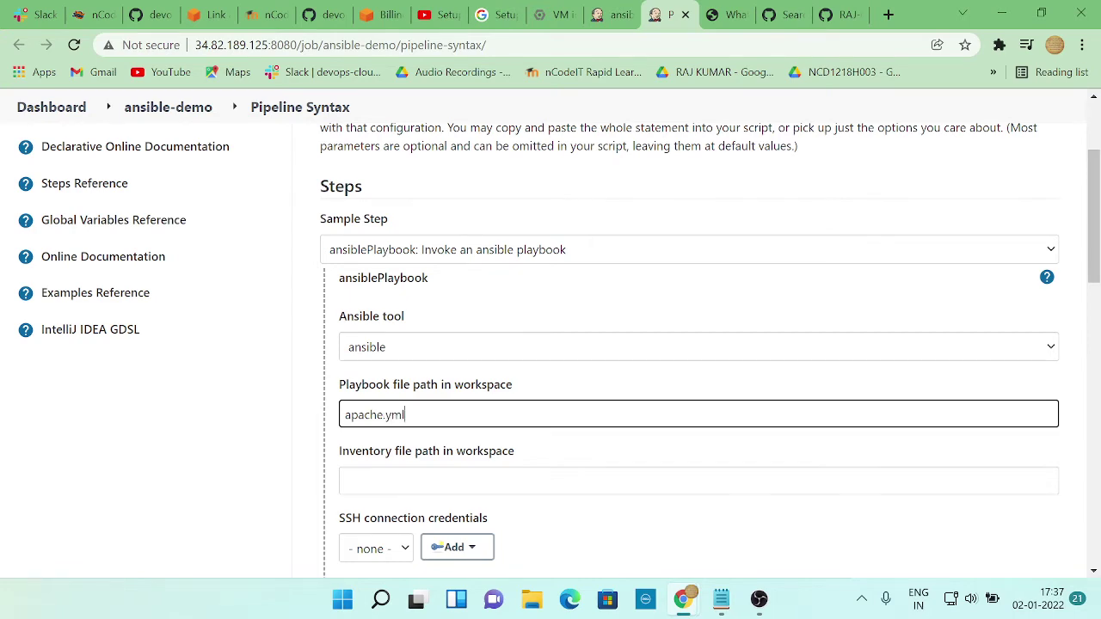
key("alt+Tab")
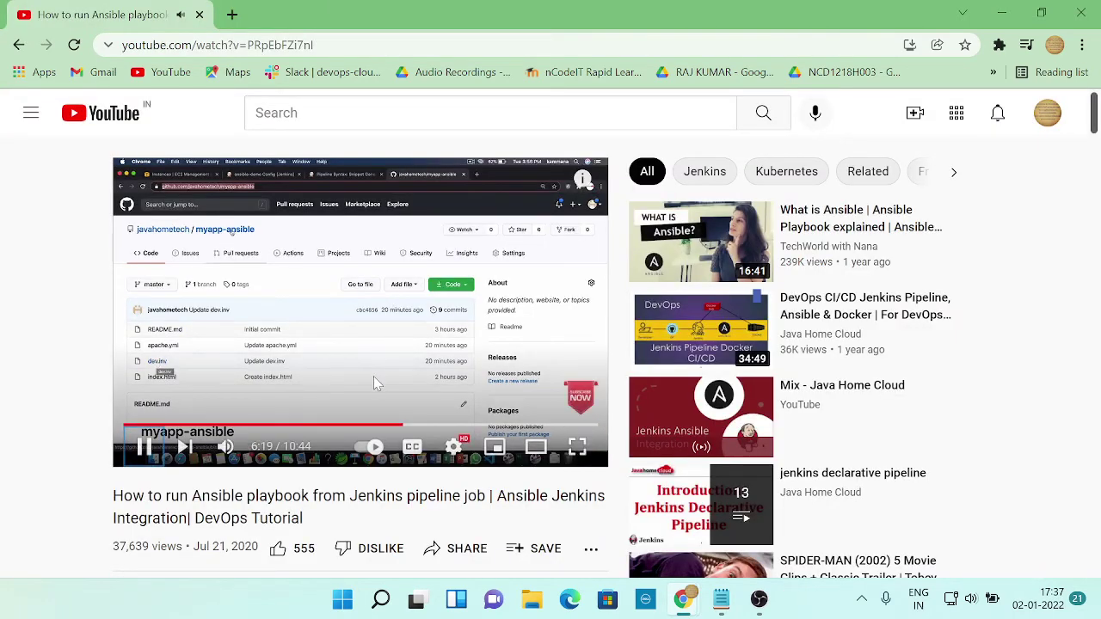
key("alt+Tab")
key("alt+Tab")
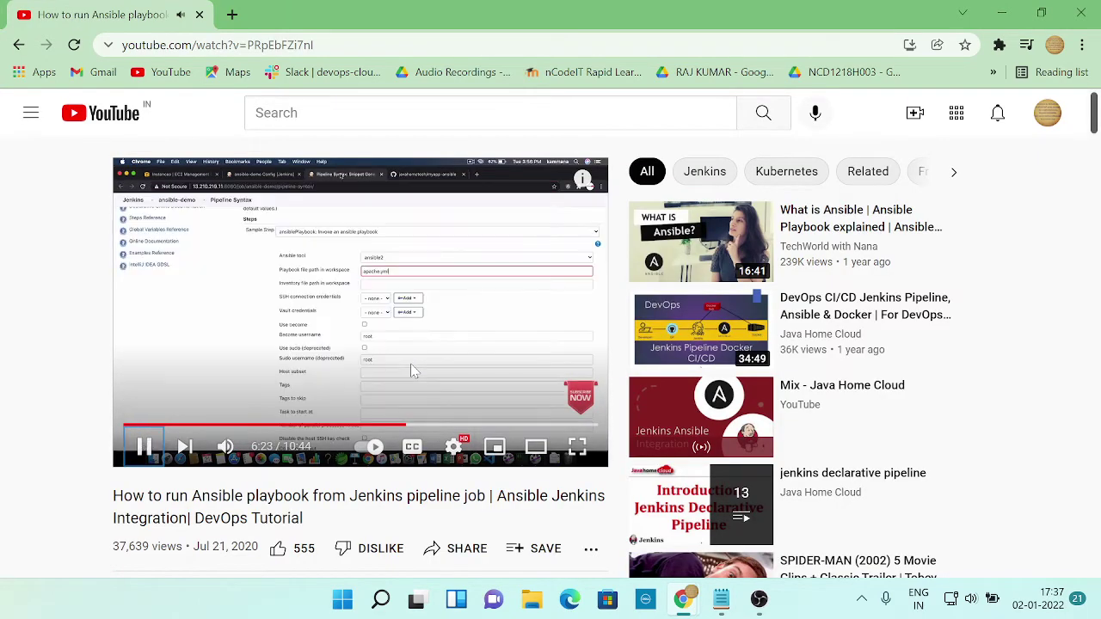
key("alt+Tab")
Enter dev.inv as the inventory file path, then bring up the myapp-ansible GitHub repository
left_click(362, 480)
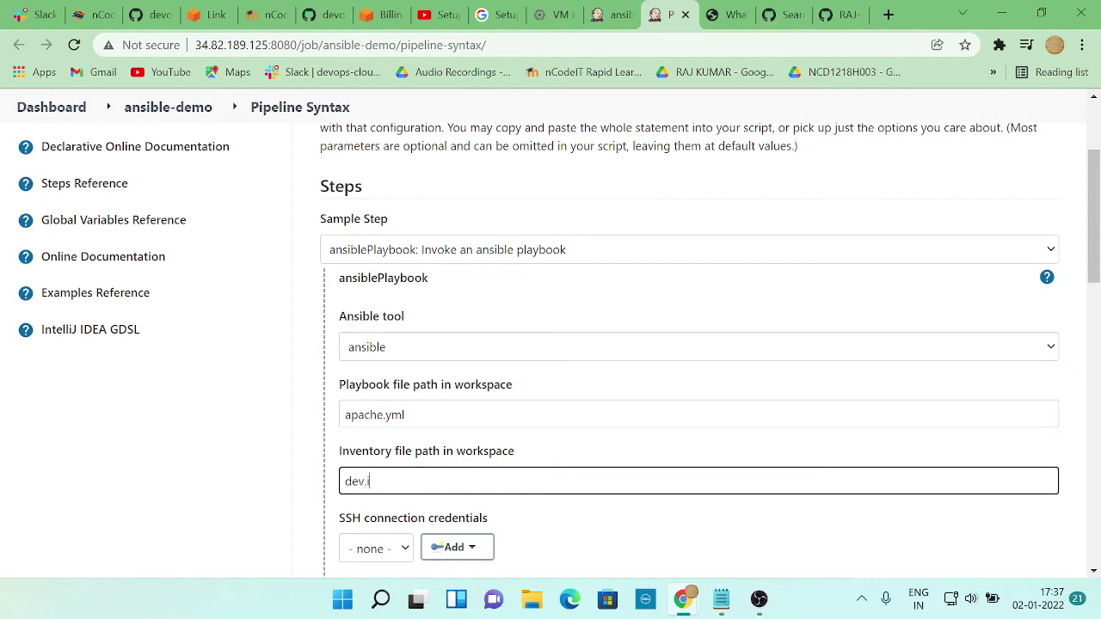
key("alt+Tab")
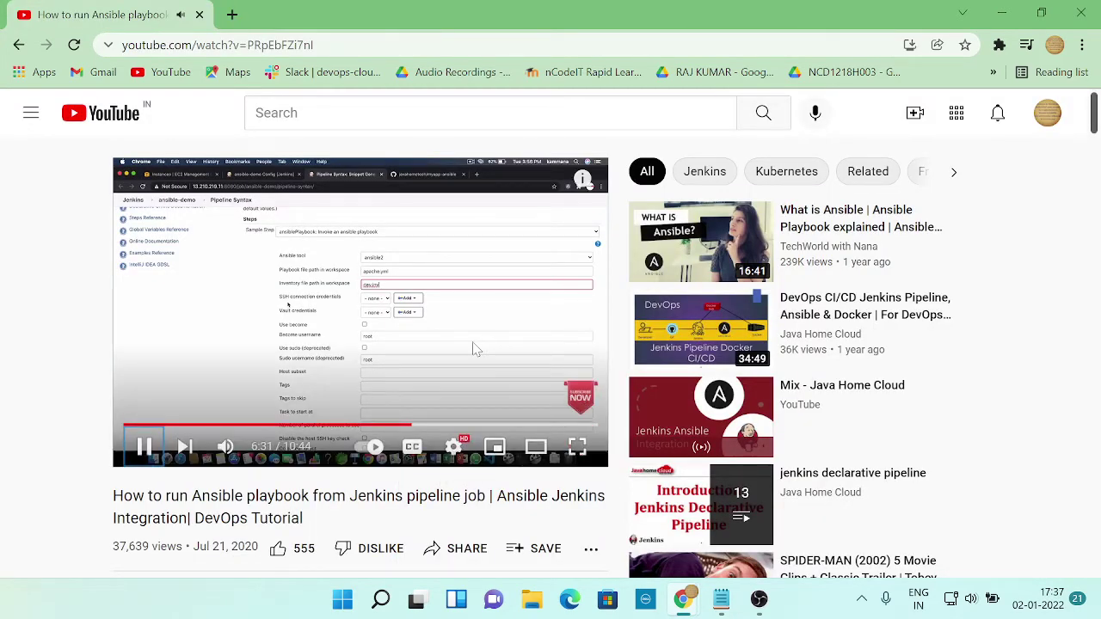
key("alt+Tab")
scroll(516, 404, "down", 2)
key("alt+Tab")
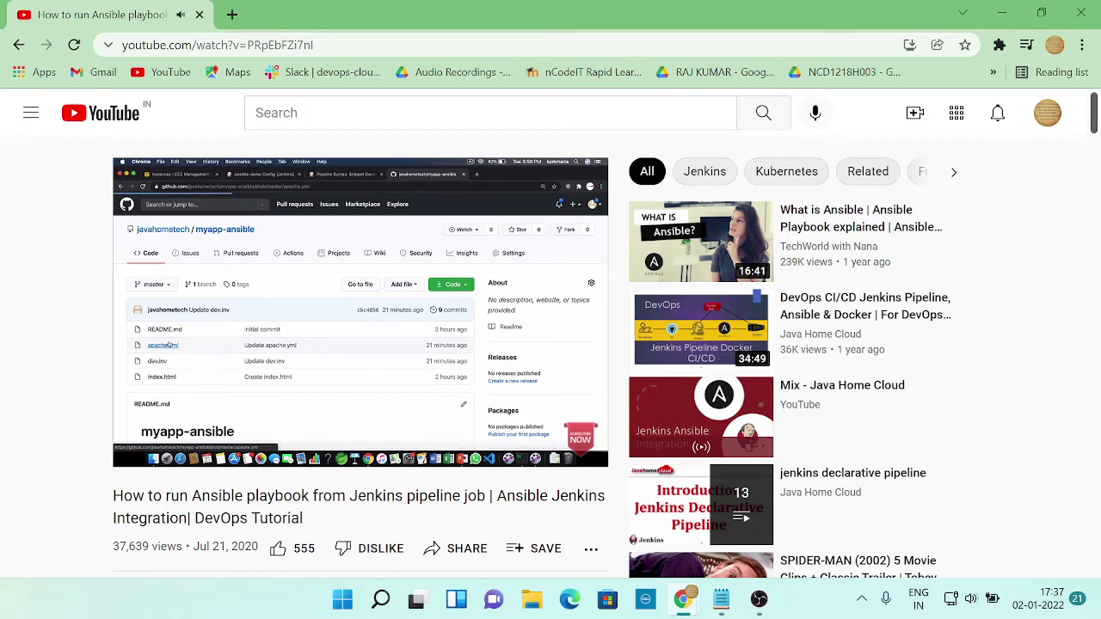
key("alt+Tab")
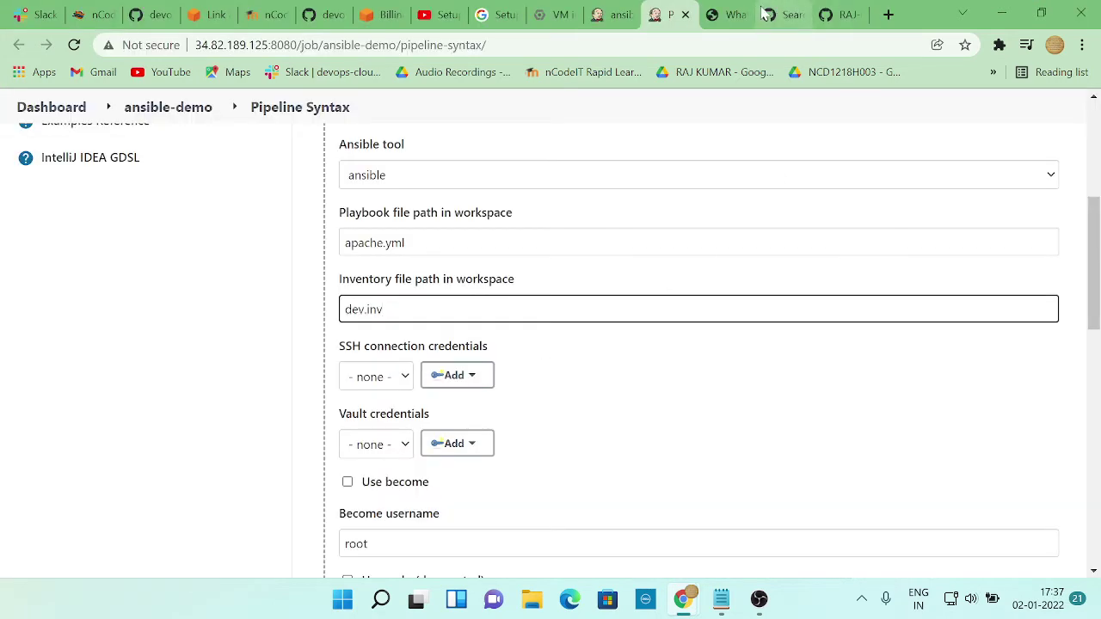
left_click(843, 19)
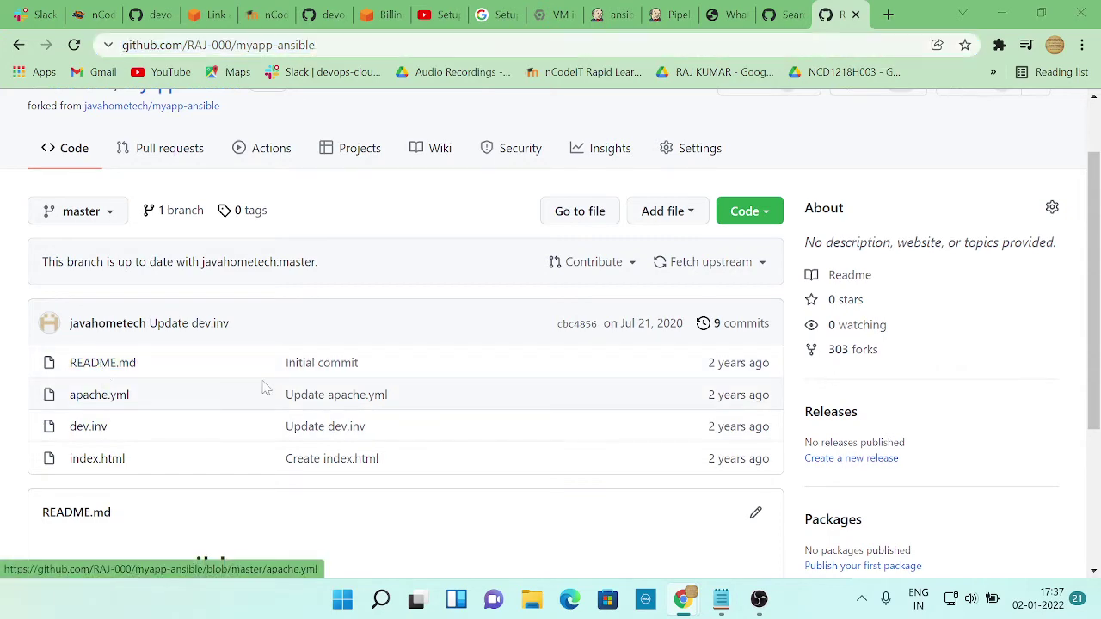
Open the fork's apache.yml and confirm its hosts value is webservers
key("alt+Tab")
key("alt+Tab")
left_click(111, 397)
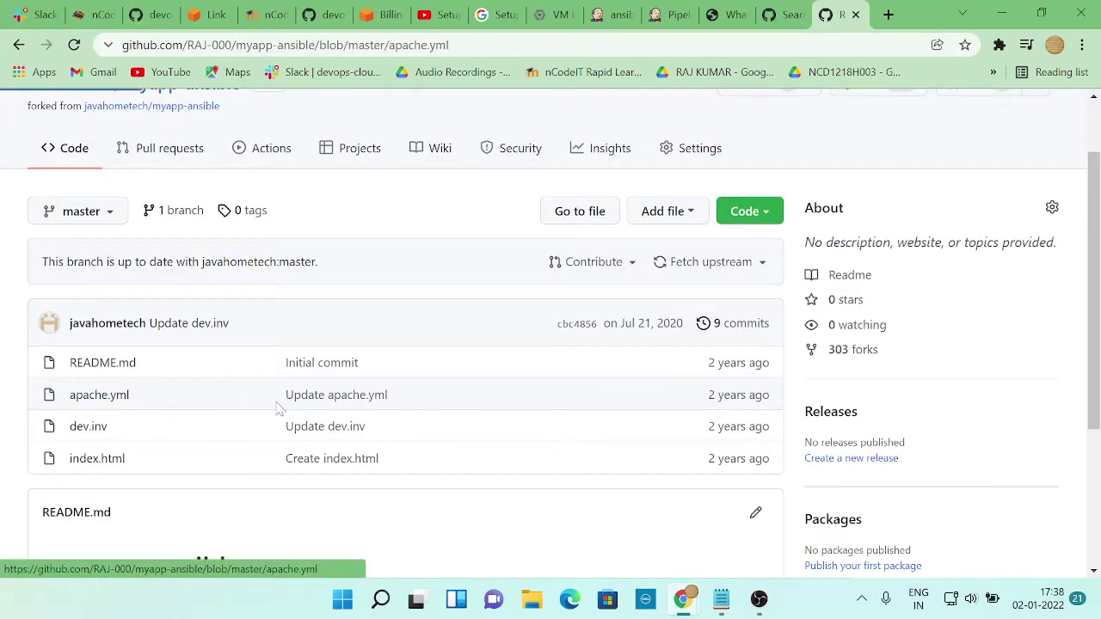
scroll(288, 398, "down", 4)
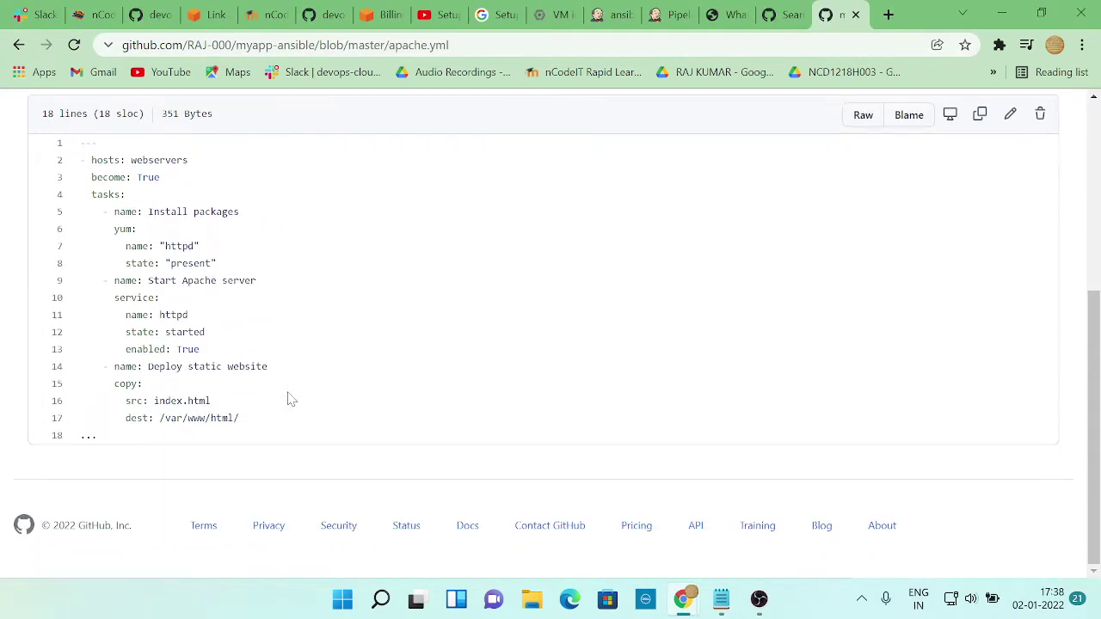
scroll(288, 398, "up", 4)
key("alt+Tab")
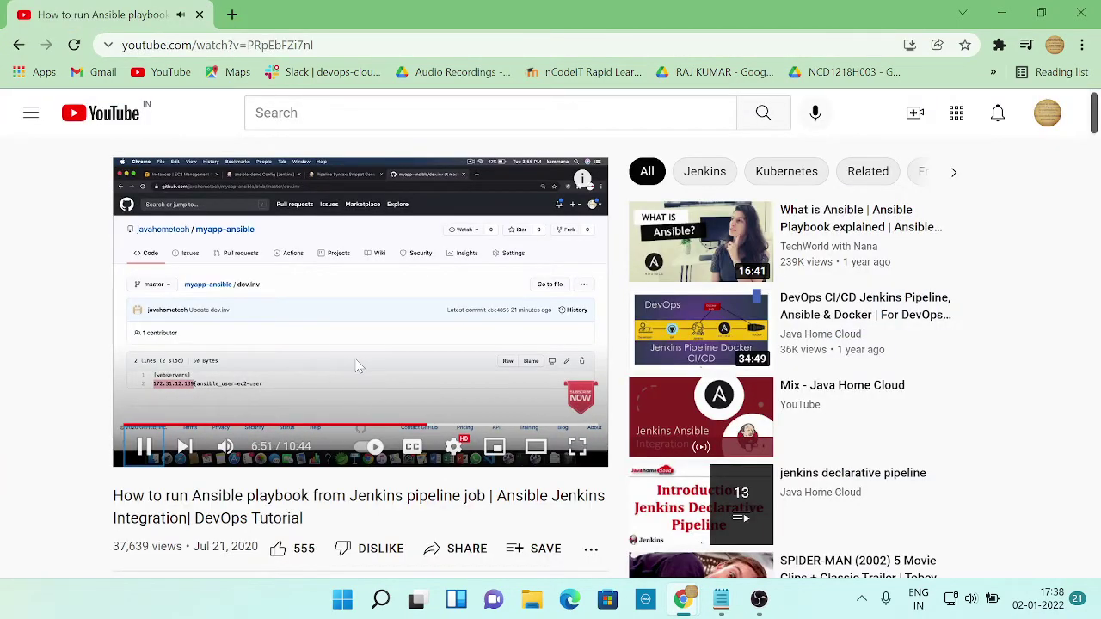
key("Left")
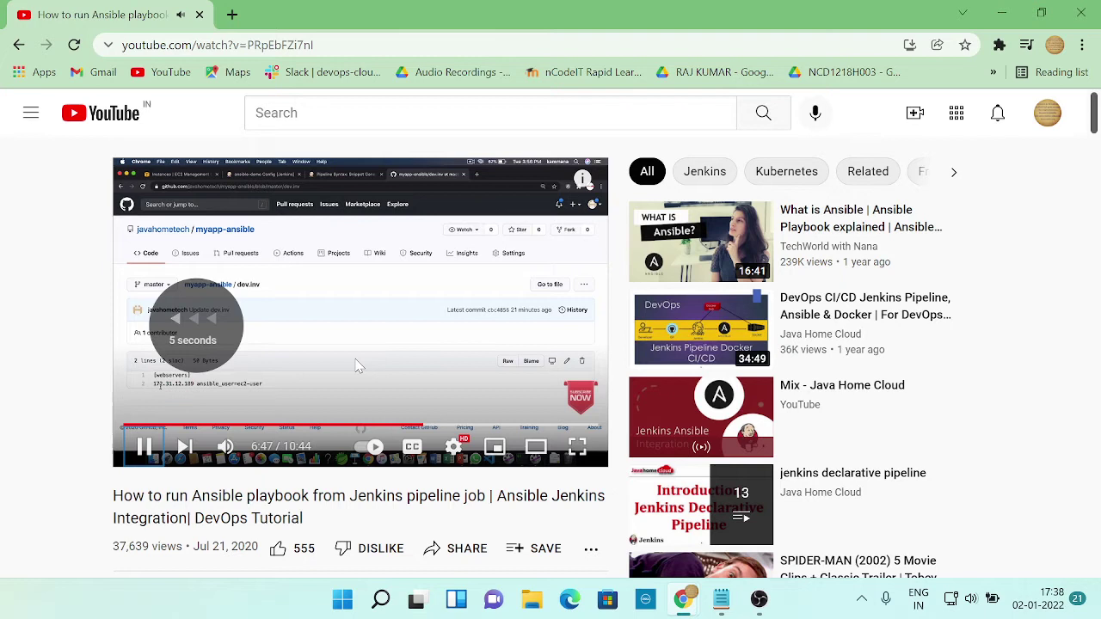
key("Left")
key("Left")
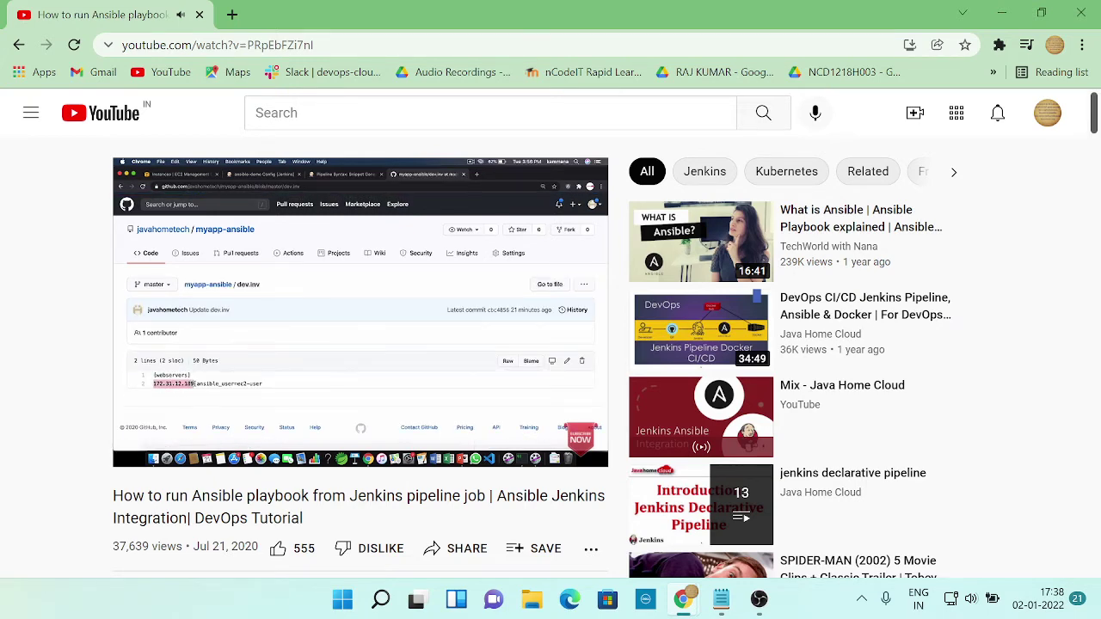
left_click(401, 403)
key("alt+Tab")
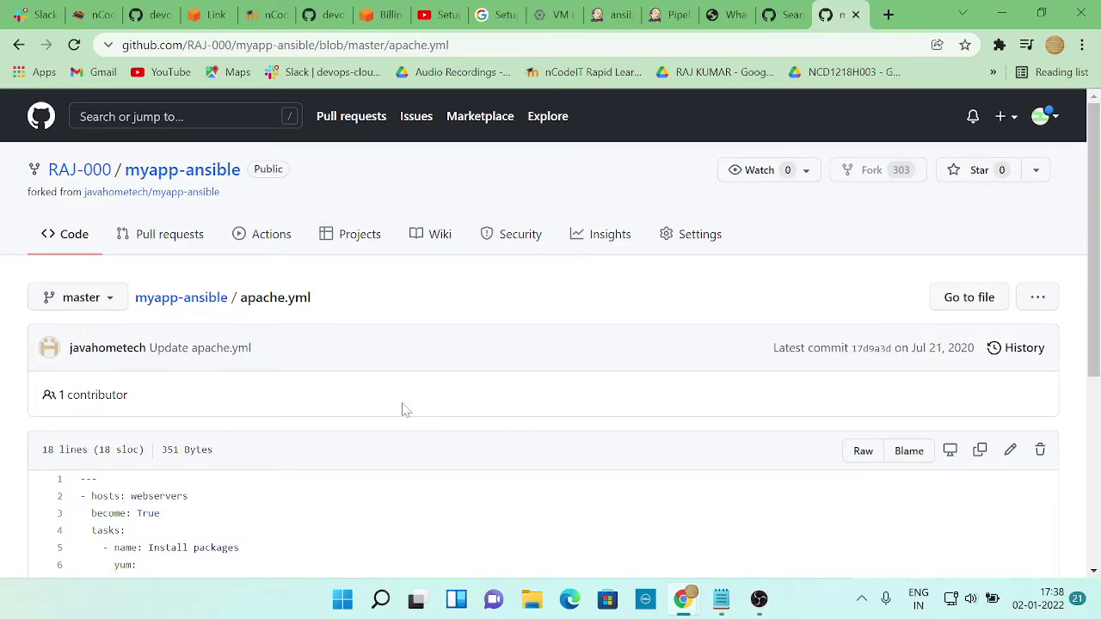
scroll(402, 409, "down", 2)
left_click_drag(131, 323, 188, 324)
scroll(219, 396, "down", 2)
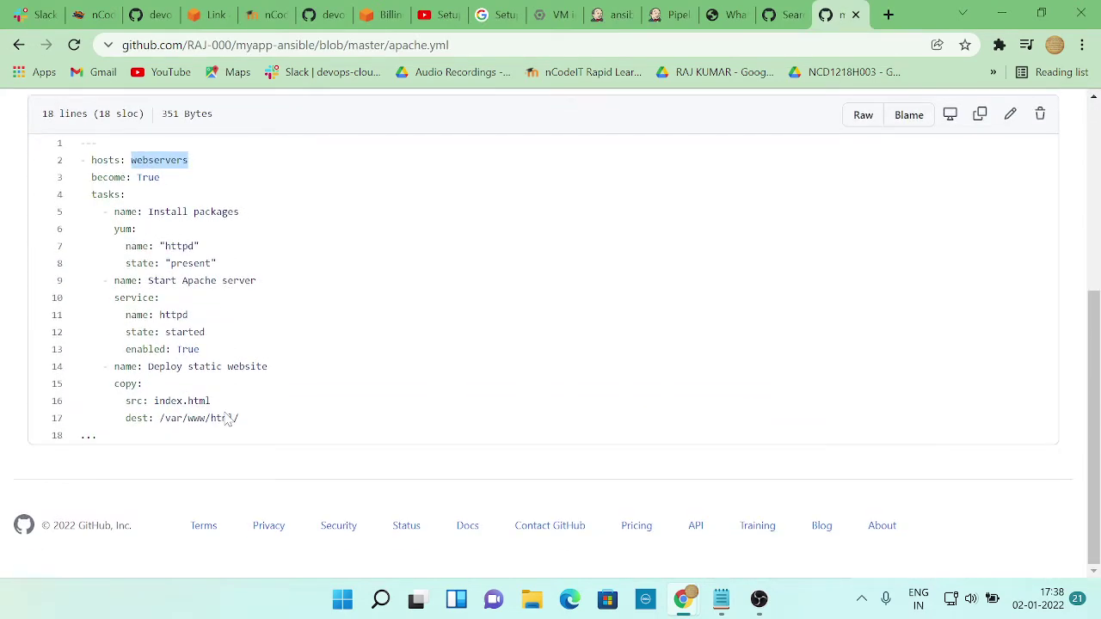
scroll(224, 413, "up", 2)
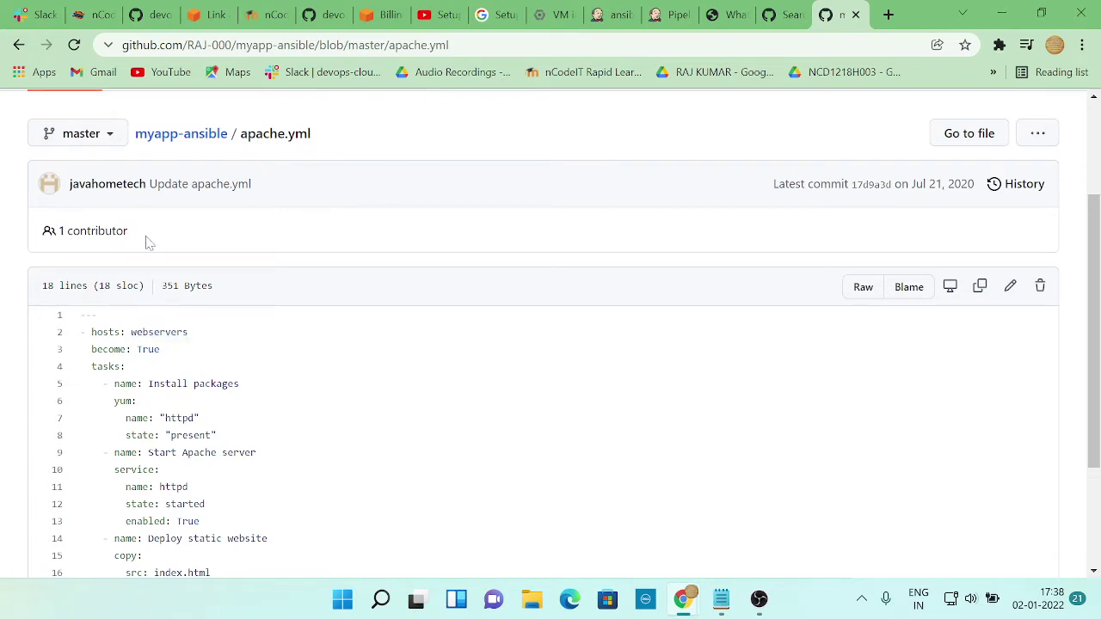
Open dev.inv from the repository and select the webservers host IP 172.31.12.189
left_click(178, 135)
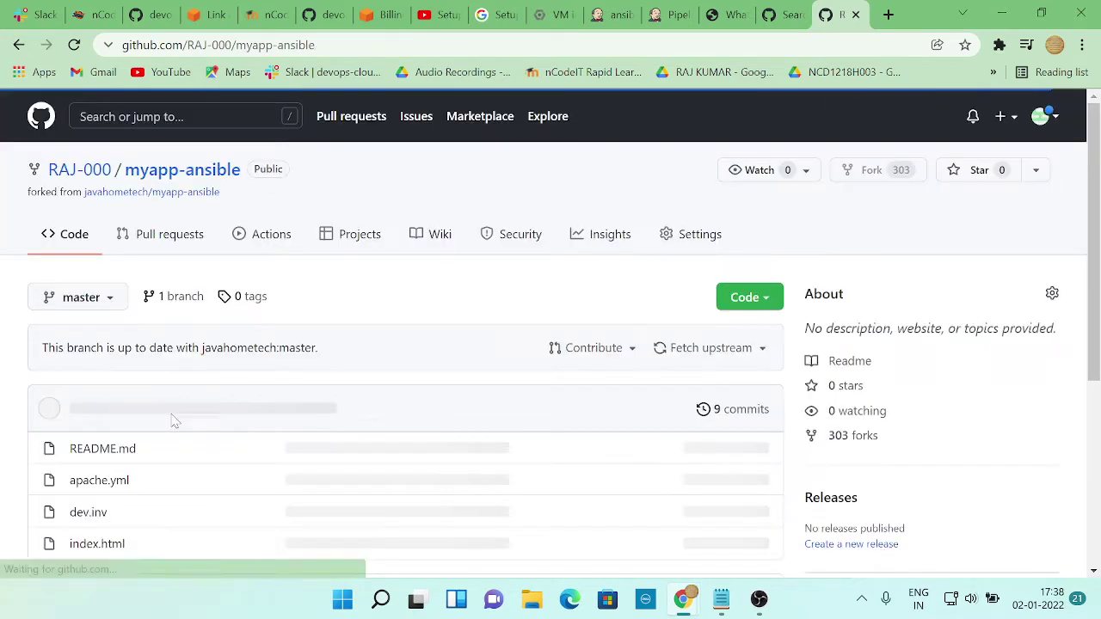
left_click(89, 342)
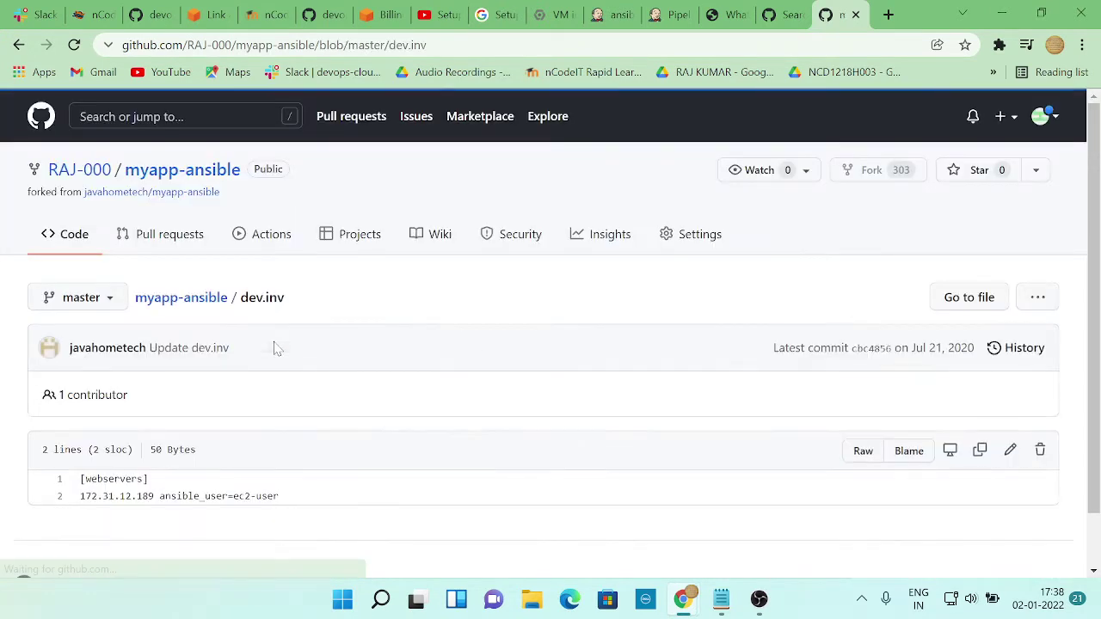
scroll(219, 403, "down", 2)
left_click_drag(75, 437, 155, 450)
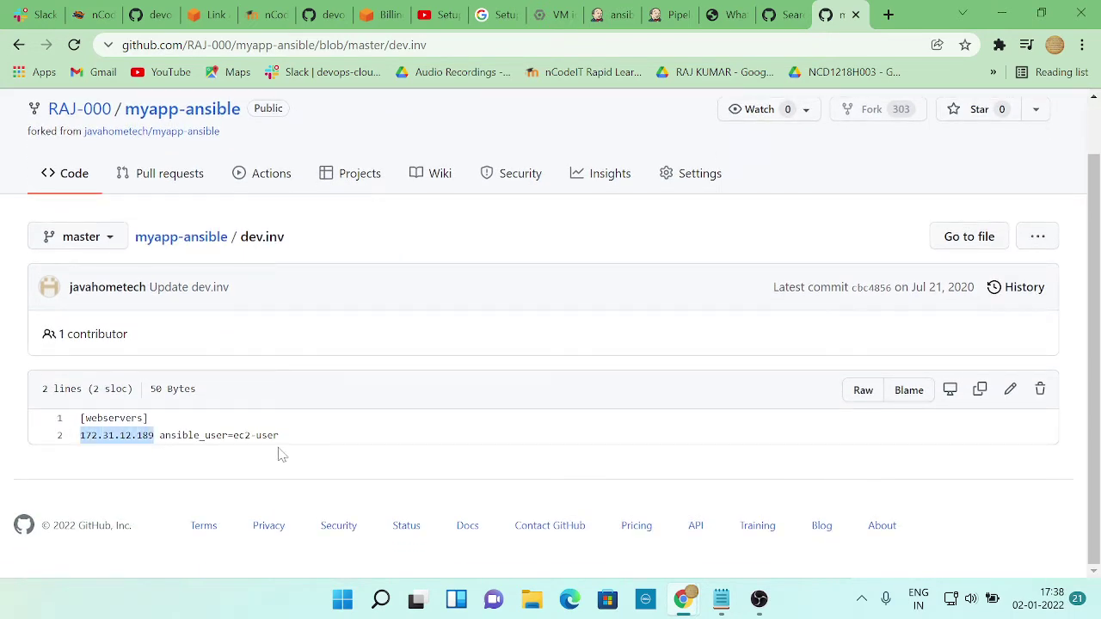
key("alt+Tab")
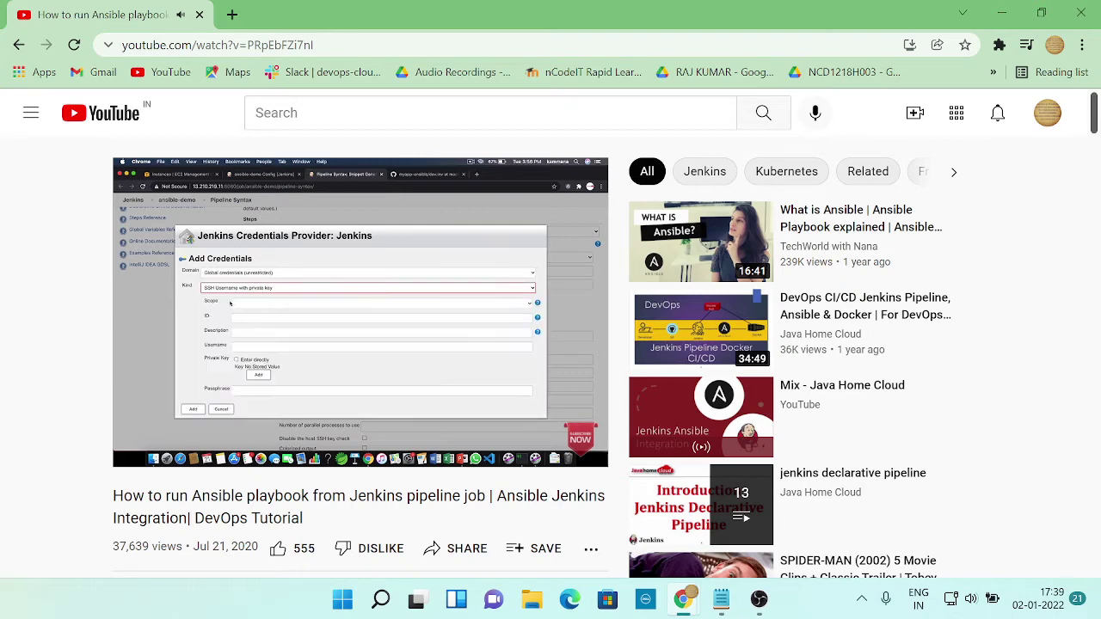
Go back to the Jenkins Pipeline Syntax form after glancing at the GitHub and public IP tabs
key("space")
key("alt+Tab")
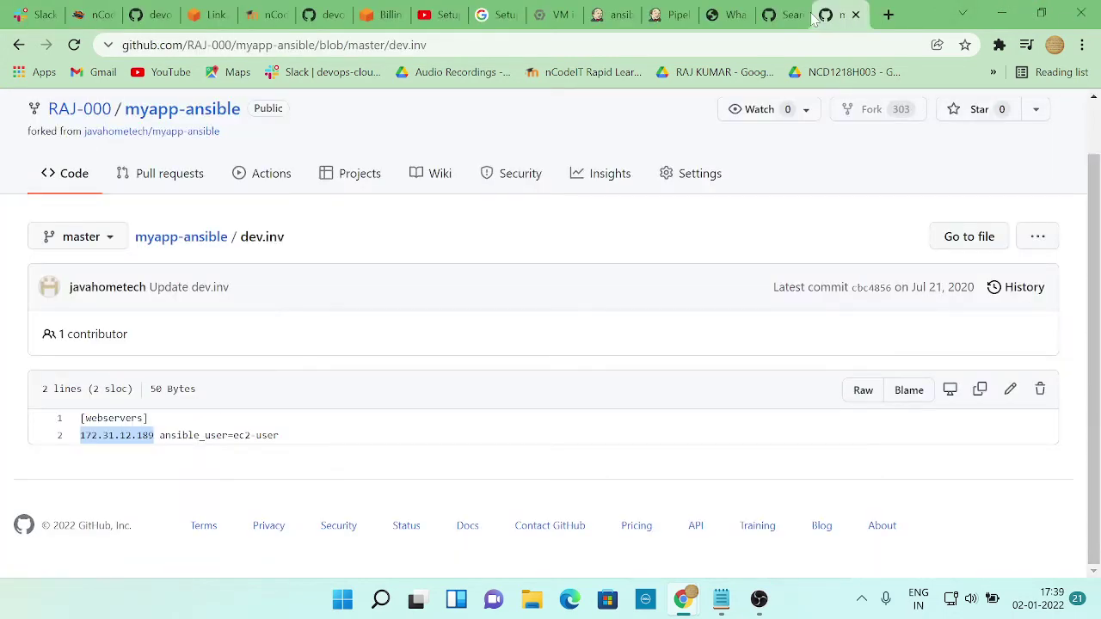
left_click(788, 15)
left_click(731, 15)
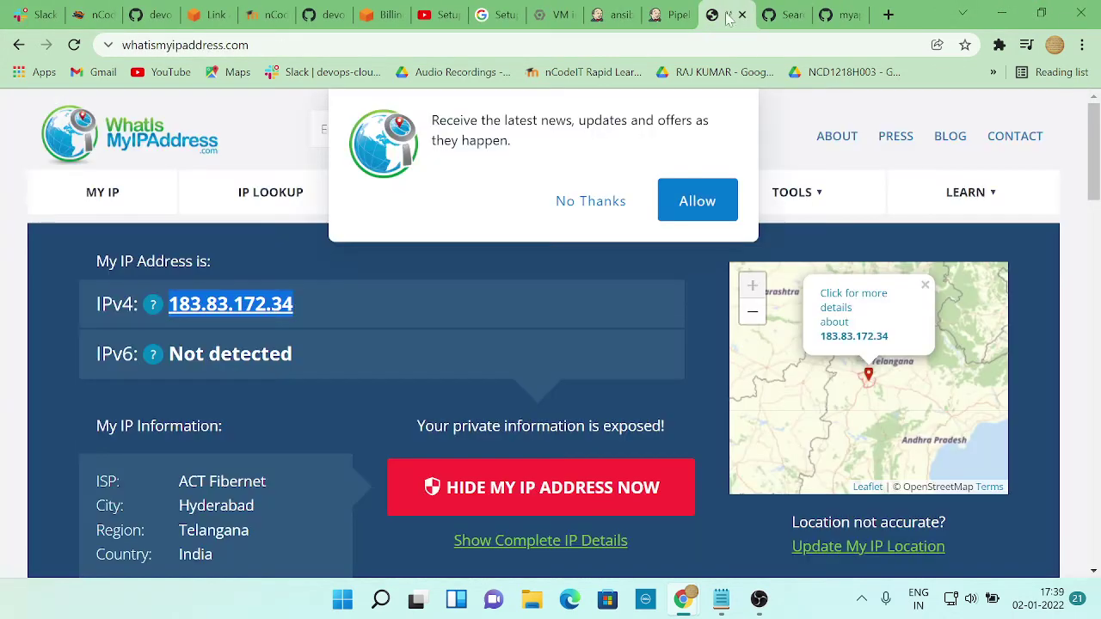
left_click(673, 16)
scroll(469, 383, "down", 1)
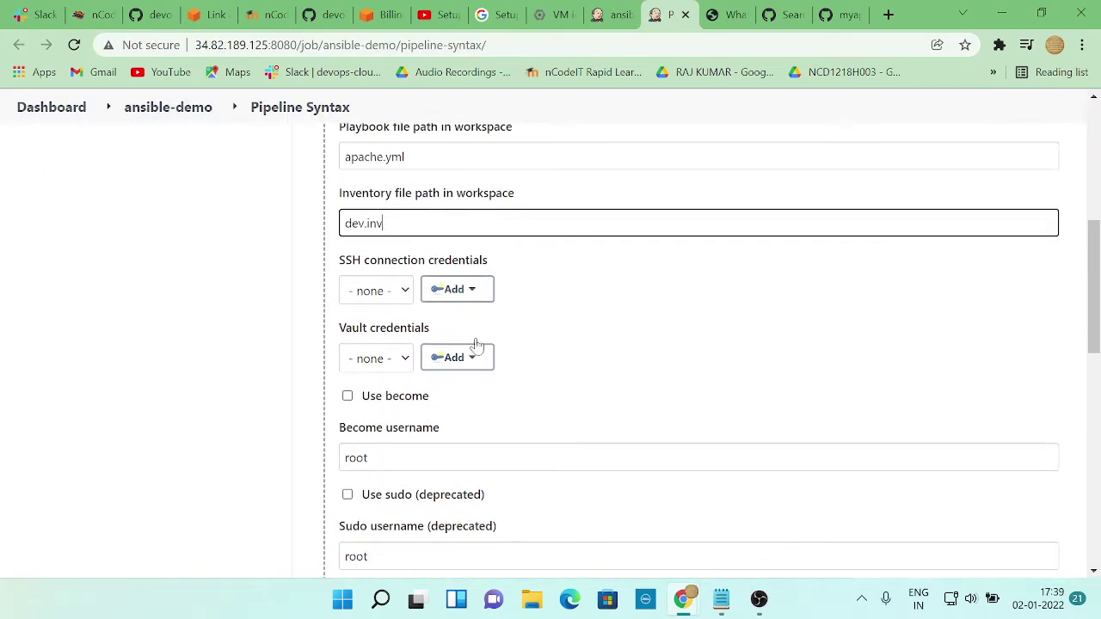
Add a Jenkins SSH connection credential of kind SSH Username with private key
left_click(474, 290)
left_click(473, 316)
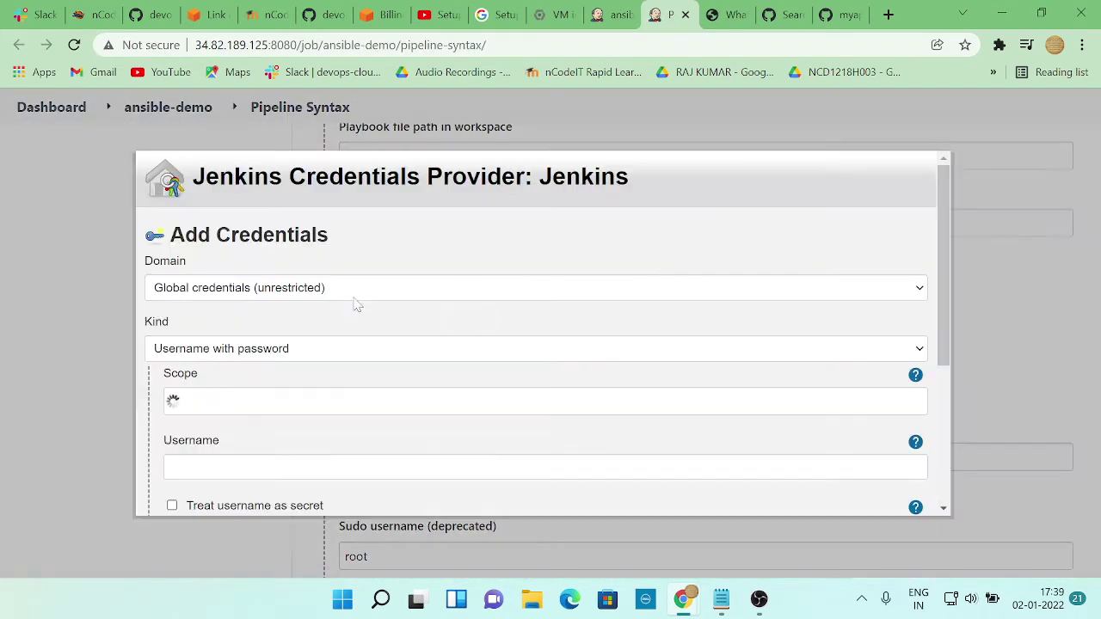
left_click(334, 347)
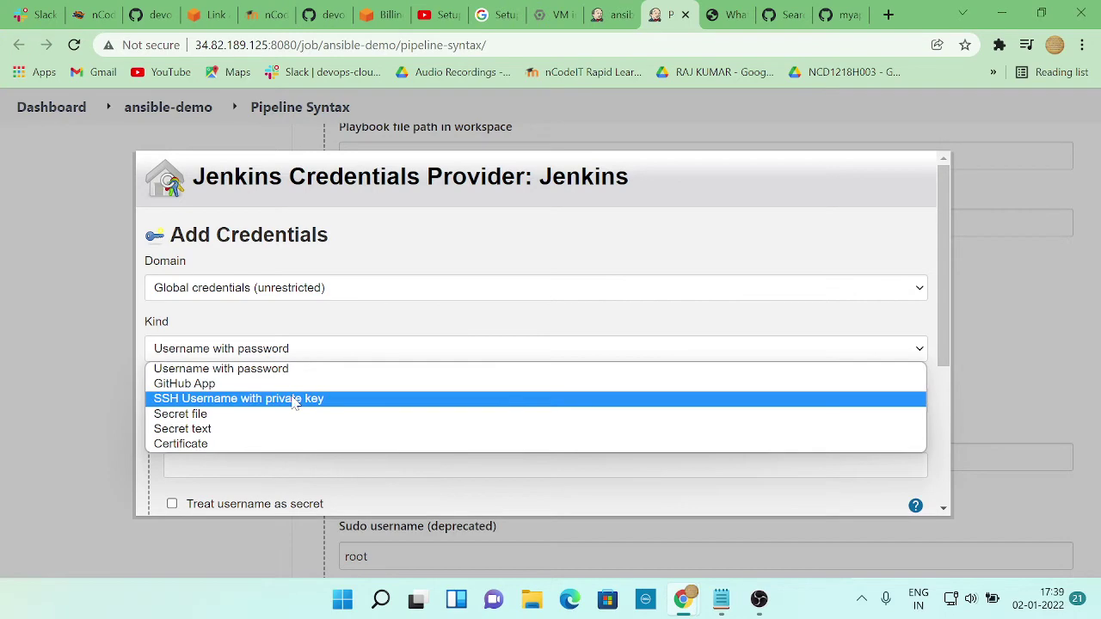
left_click(292, 397)
scroll(428, 383, "down", 2)
Follow the tutorial, then place the cursor in the new credential's ID field
key("alt+Tab")
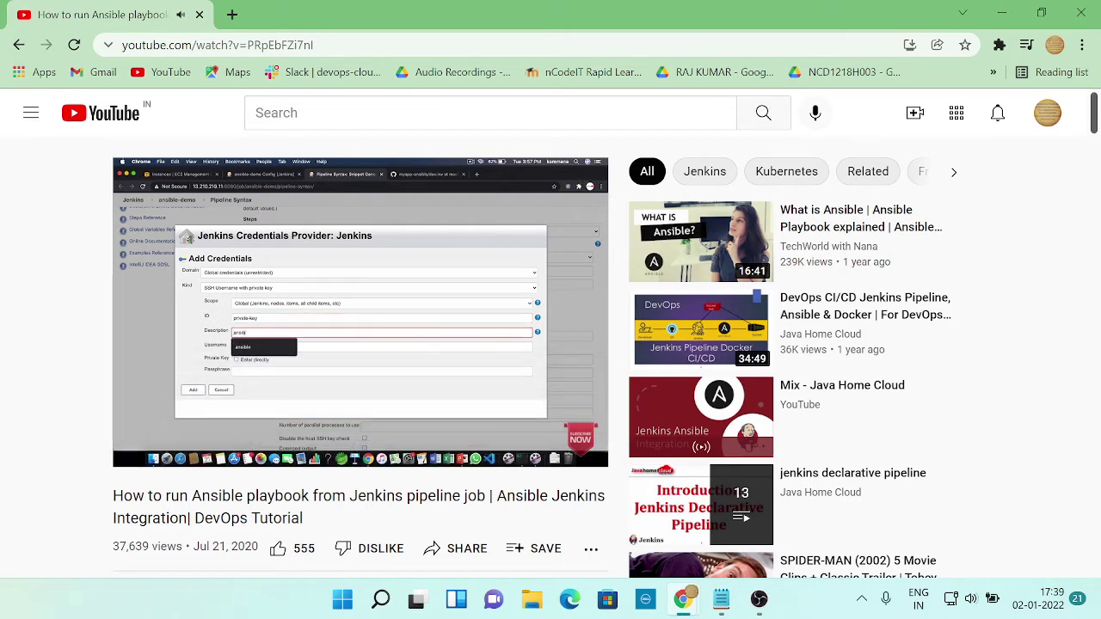
mouse_move(486, 386)
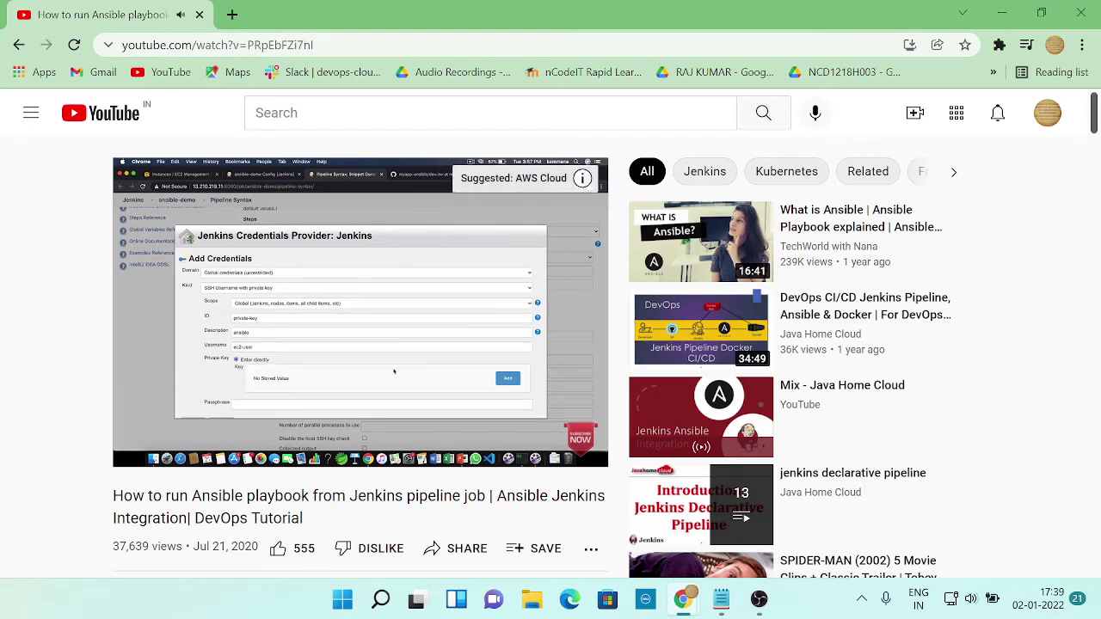
left_click(306, 334)
key("alt+Tab")
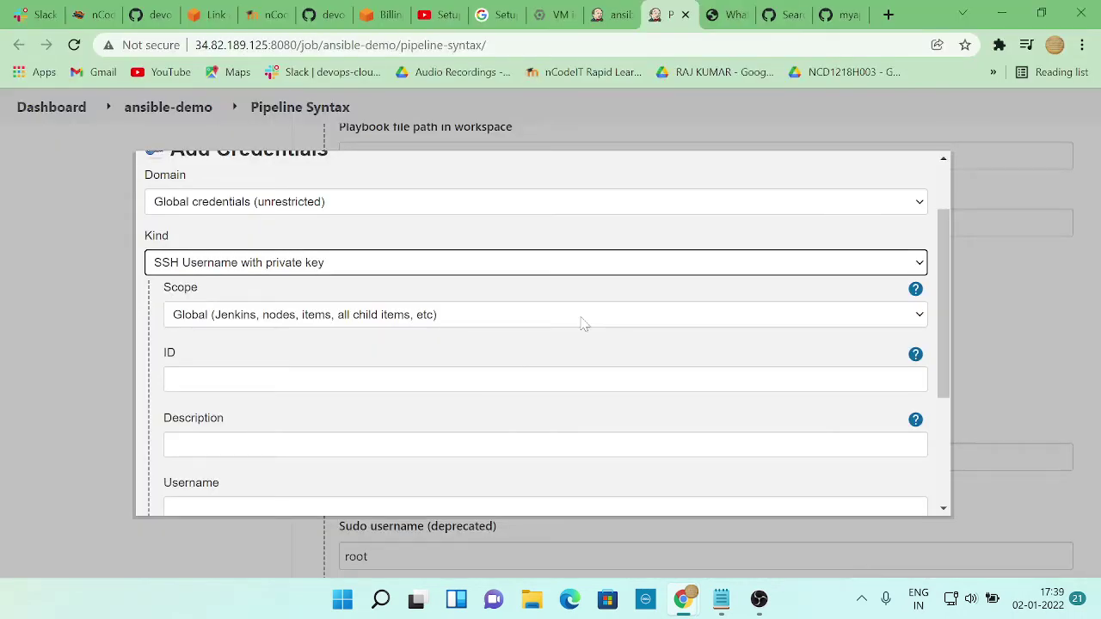
left_click(344, 380)
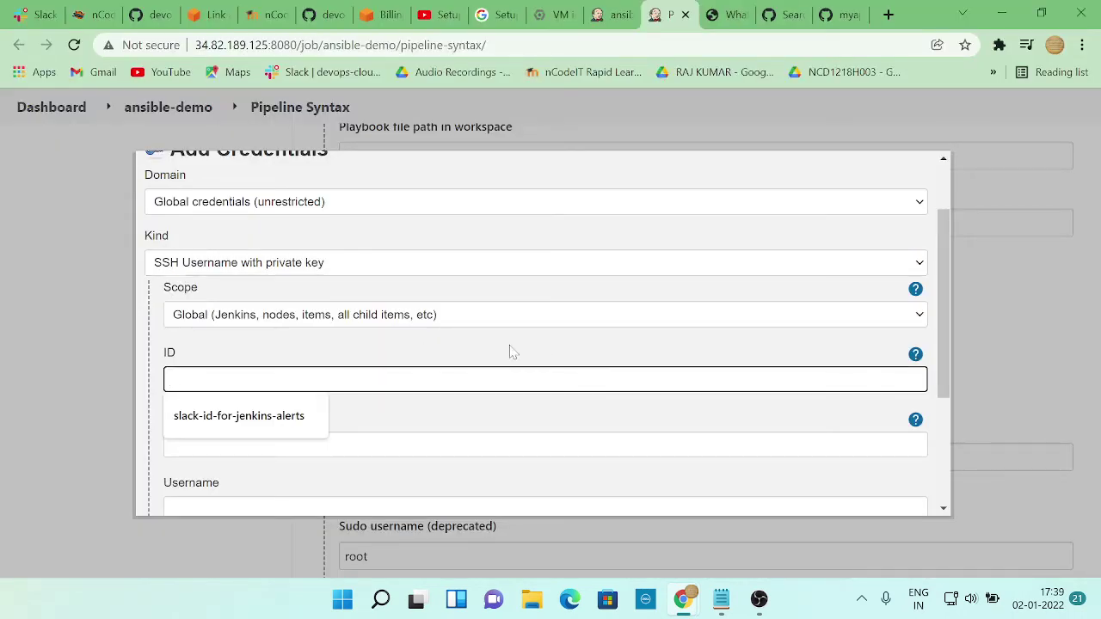
scroll(619, 319, "up", 1)
scroll(680, 258, "down", 2)
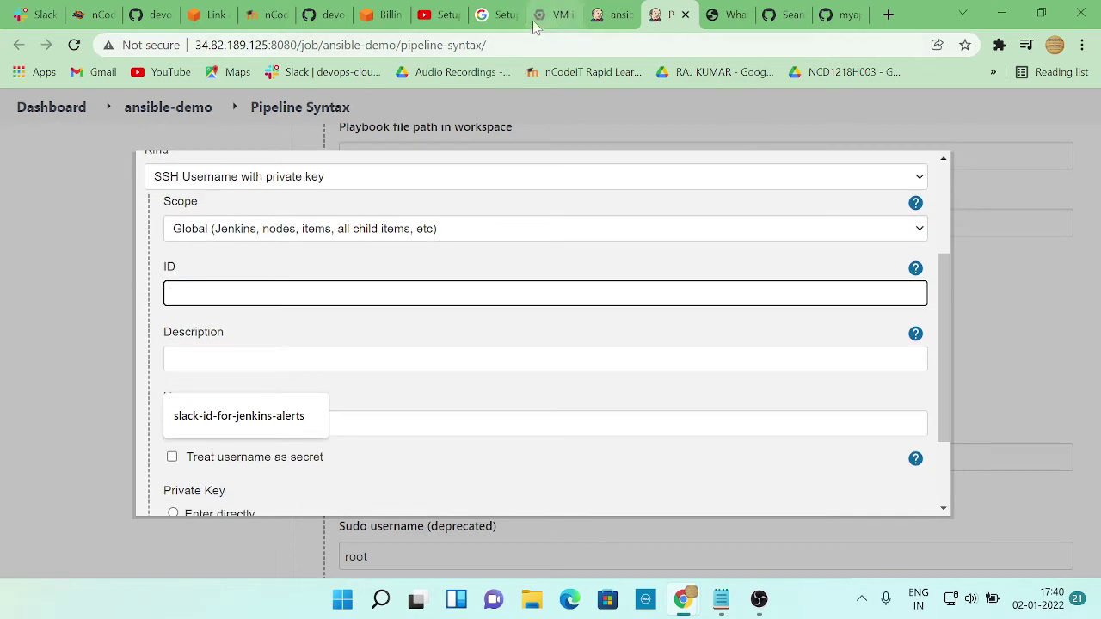
Open an instance's details page from the Google Cloud VM instances list
left_click(538, 20)
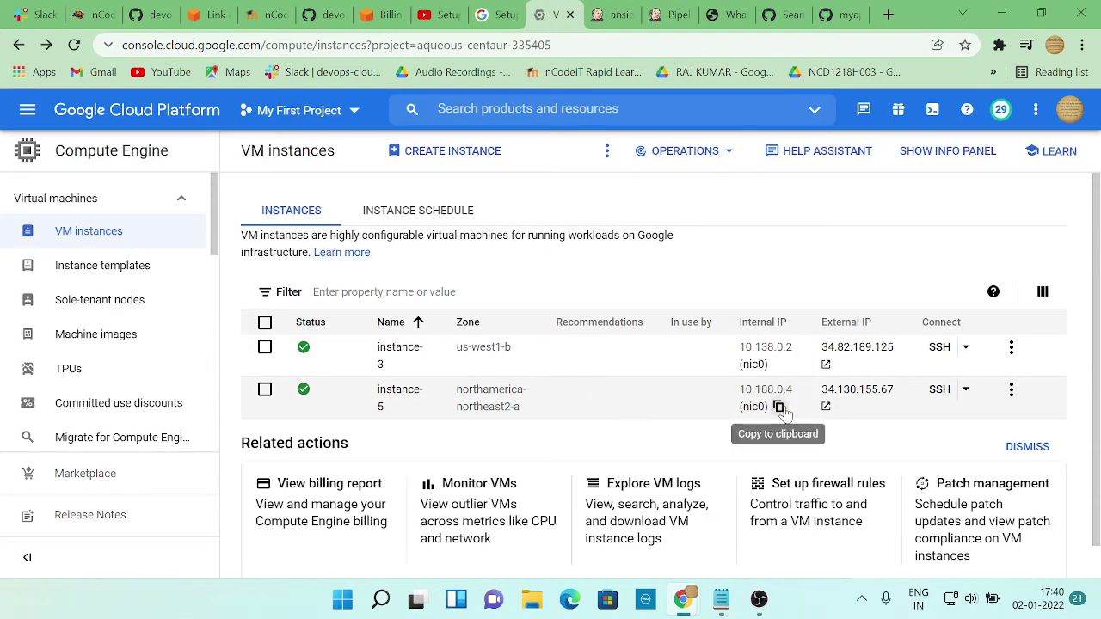
left_click(1011, 390)
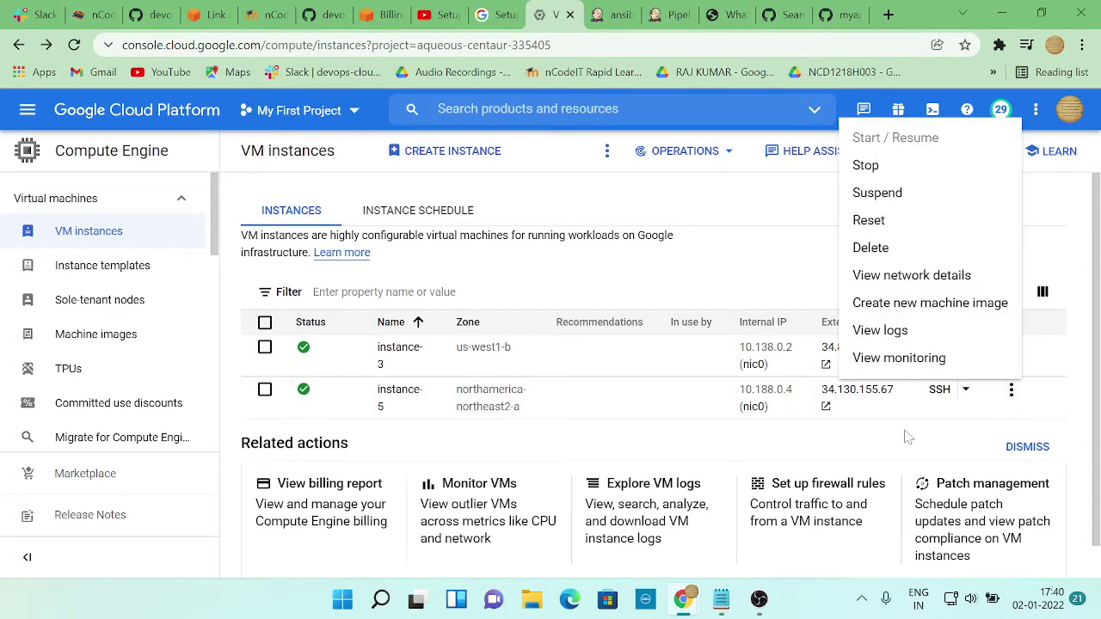
left_click(629, 415)
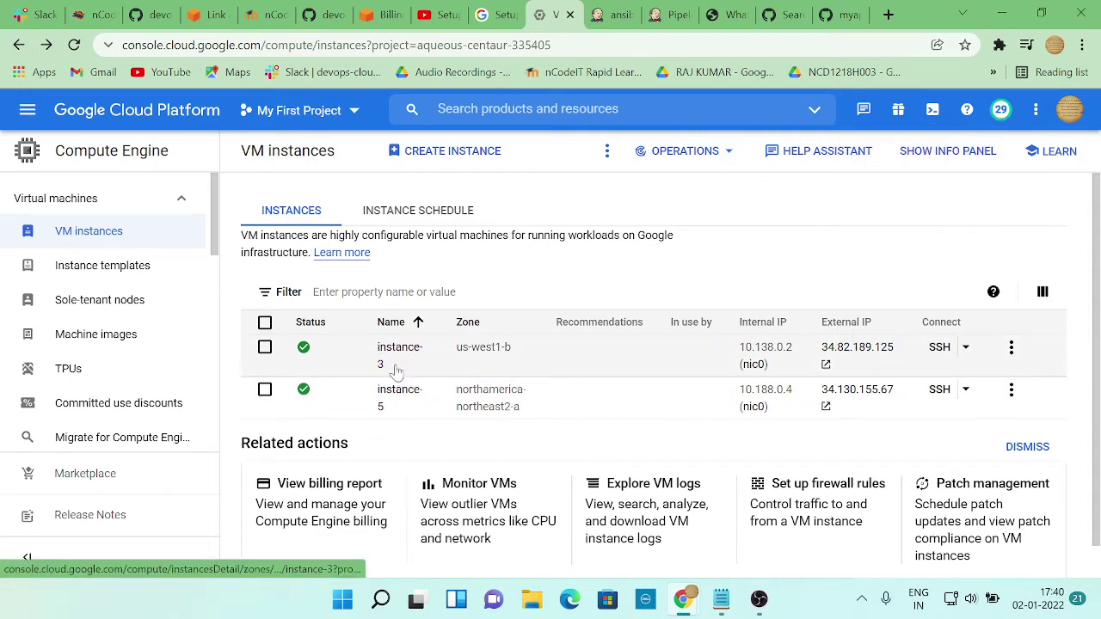
left_click(394, 400)
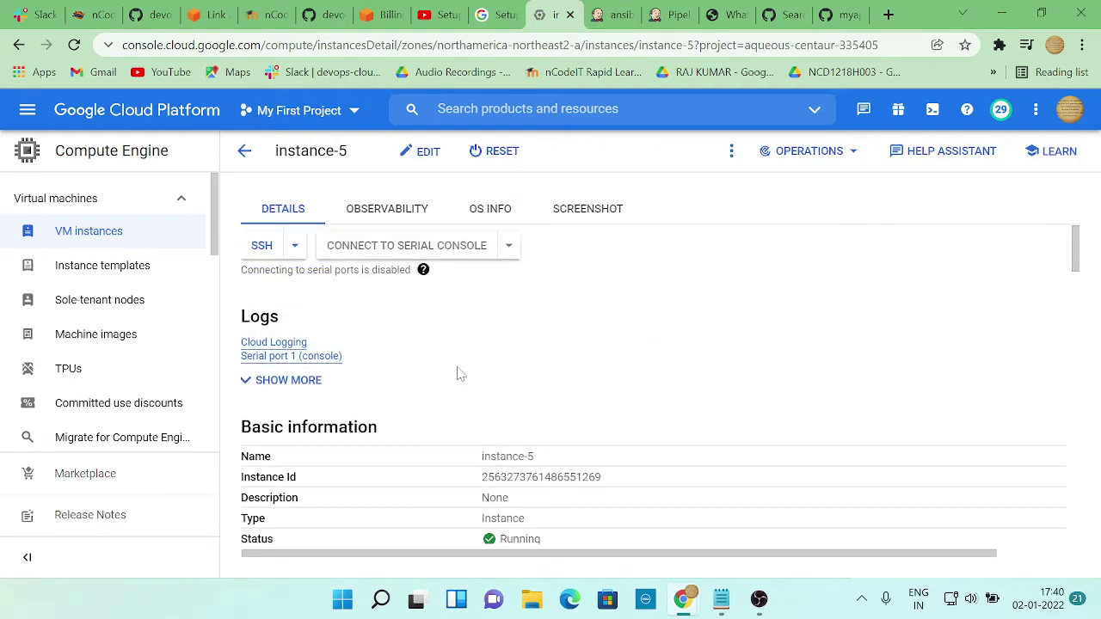
Review instance-5's details, network tags and SSH keys, then open its edit page
scroll(459, 373, "down", 3)
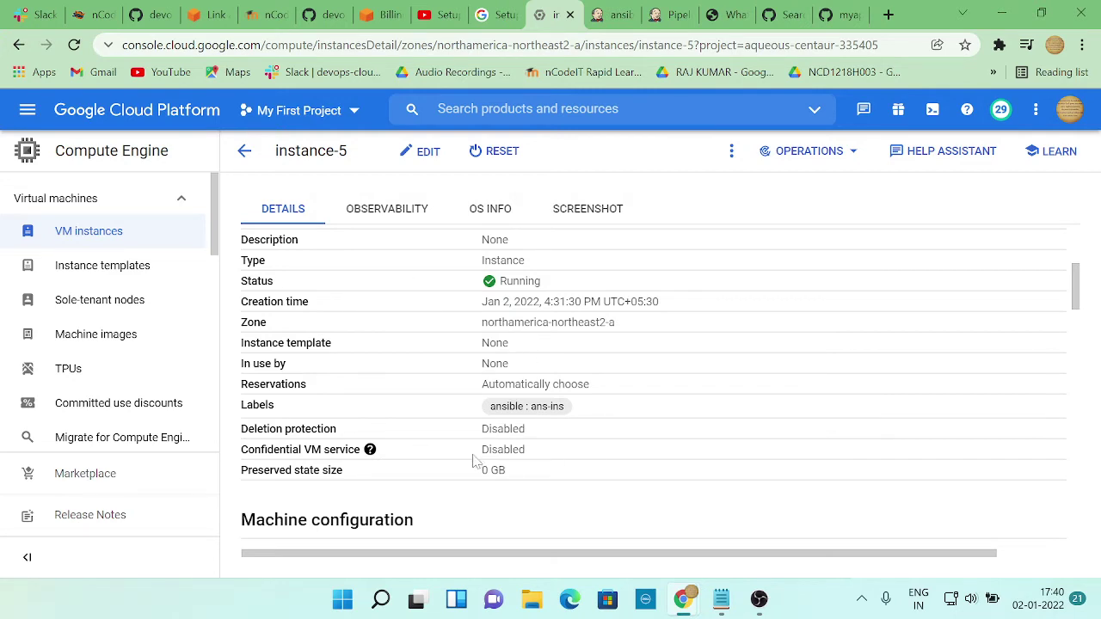
scroll(440, 469, "up", 1)
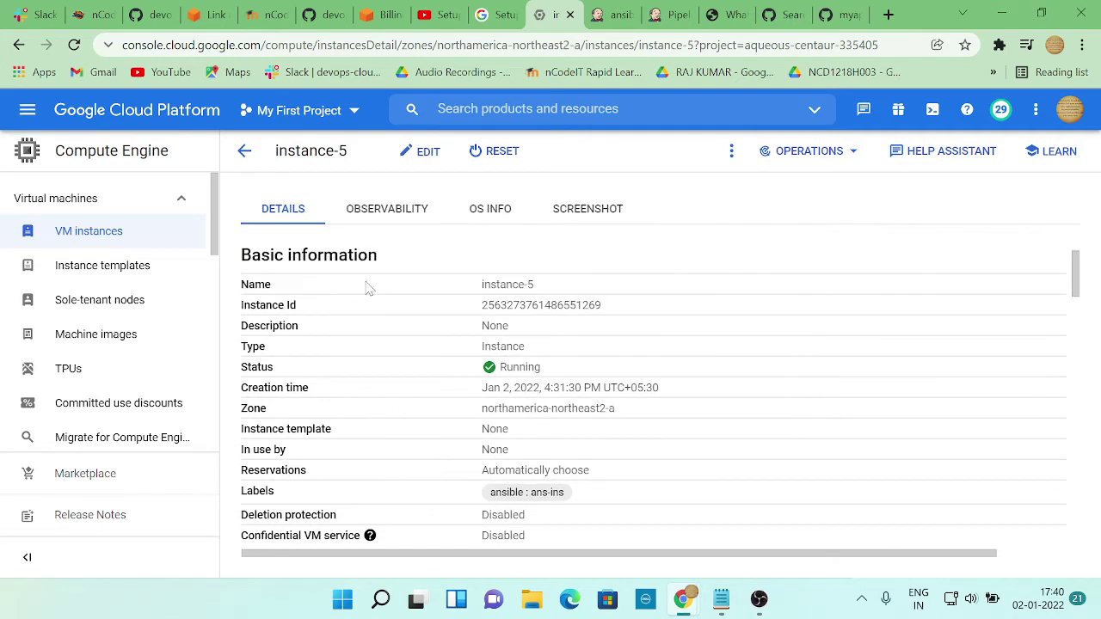
scroll(389, 335, "down", 4)
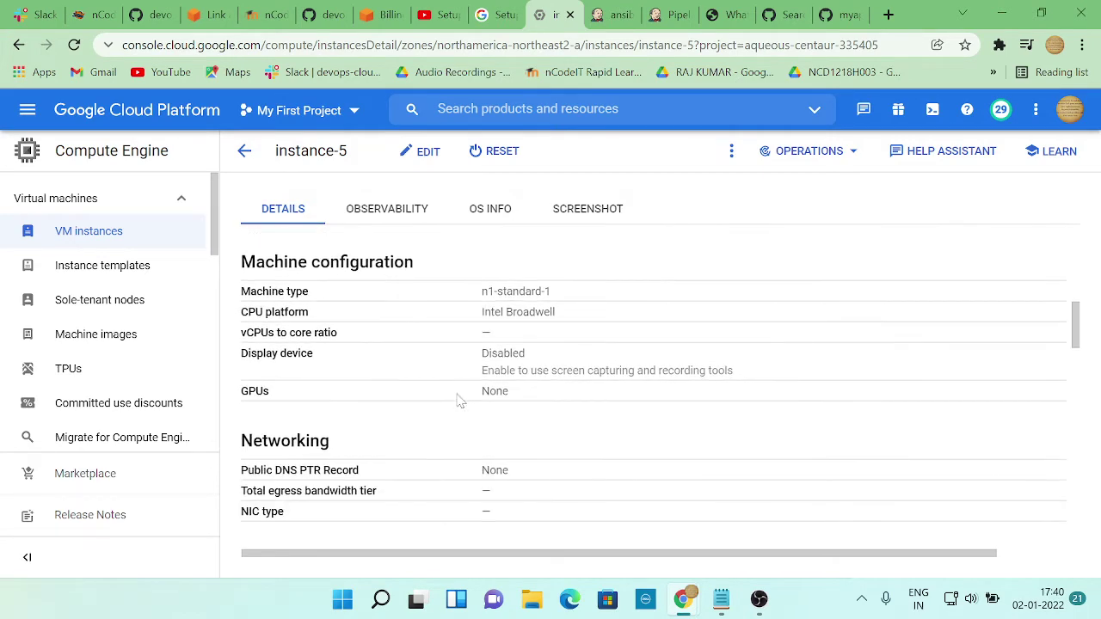
scroll(449, 413, "down", 1)
scroll(447, 418, "down", 3)
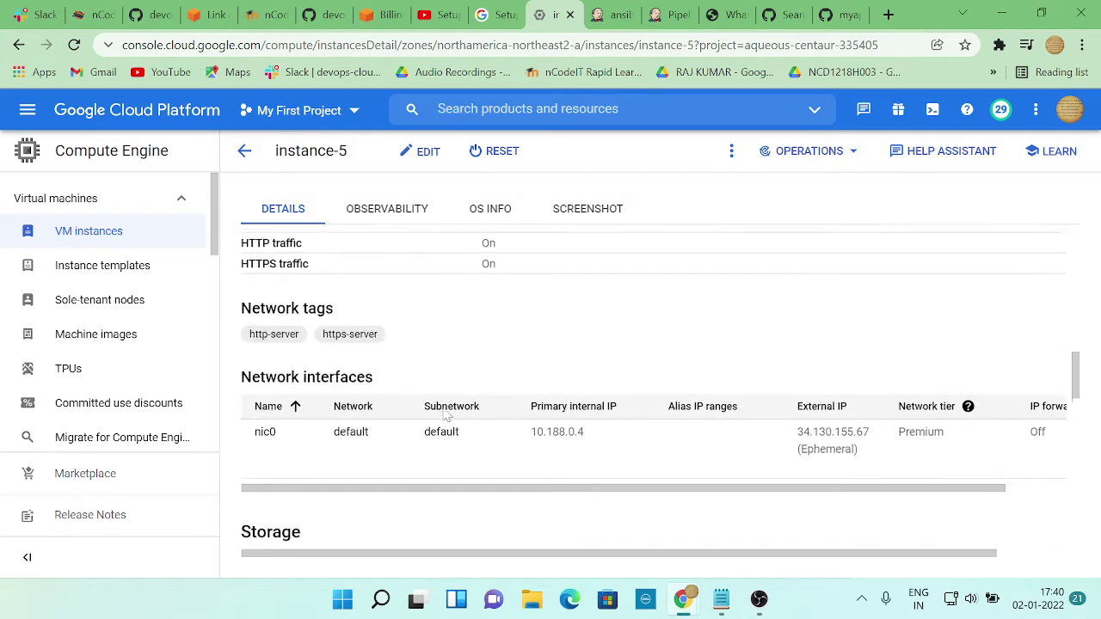
scroll(444, 416, "down", 1)
scroll(444, 416, "down", 6)
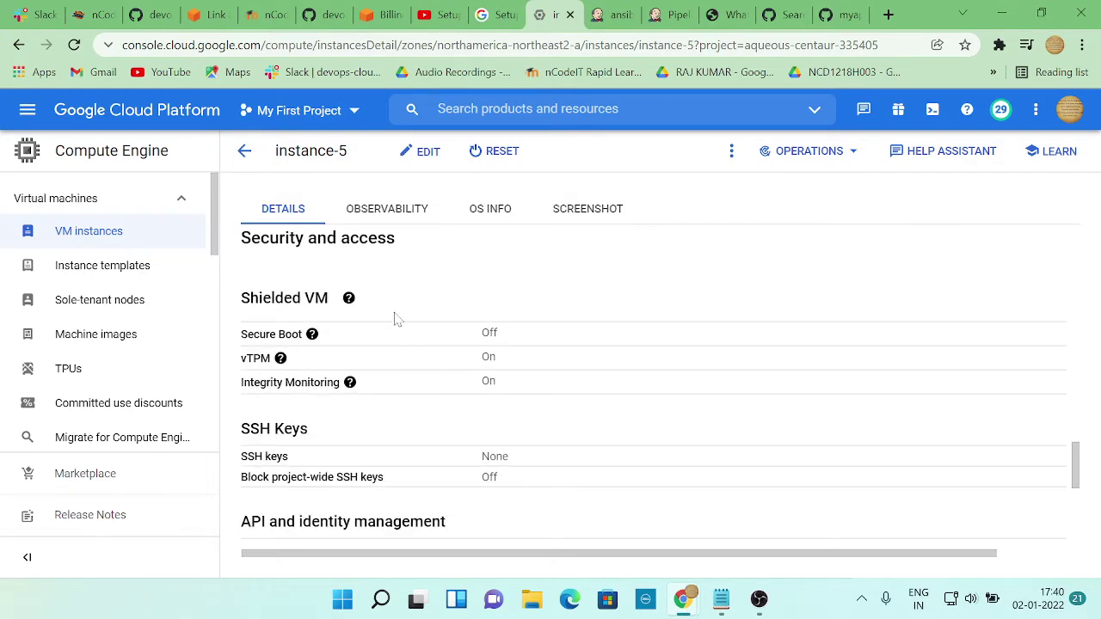
scroll(460, 458, "down", 1)
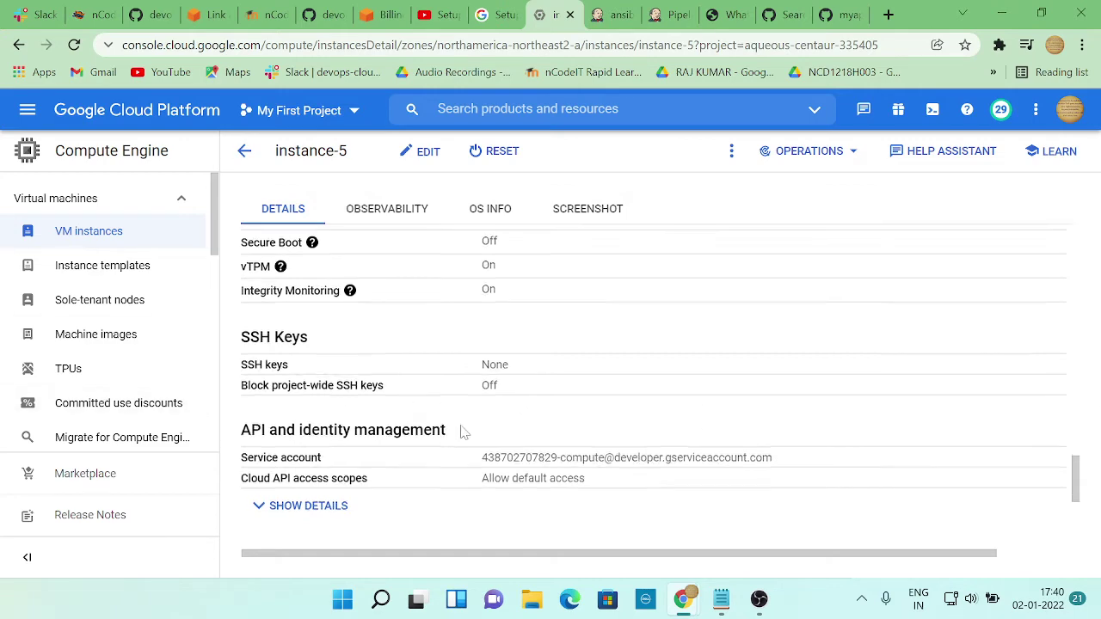
scroll(462, 433, "down", 2)
scroll(320, 407, "up", 2)
scroll(320, 407, "up", 1)
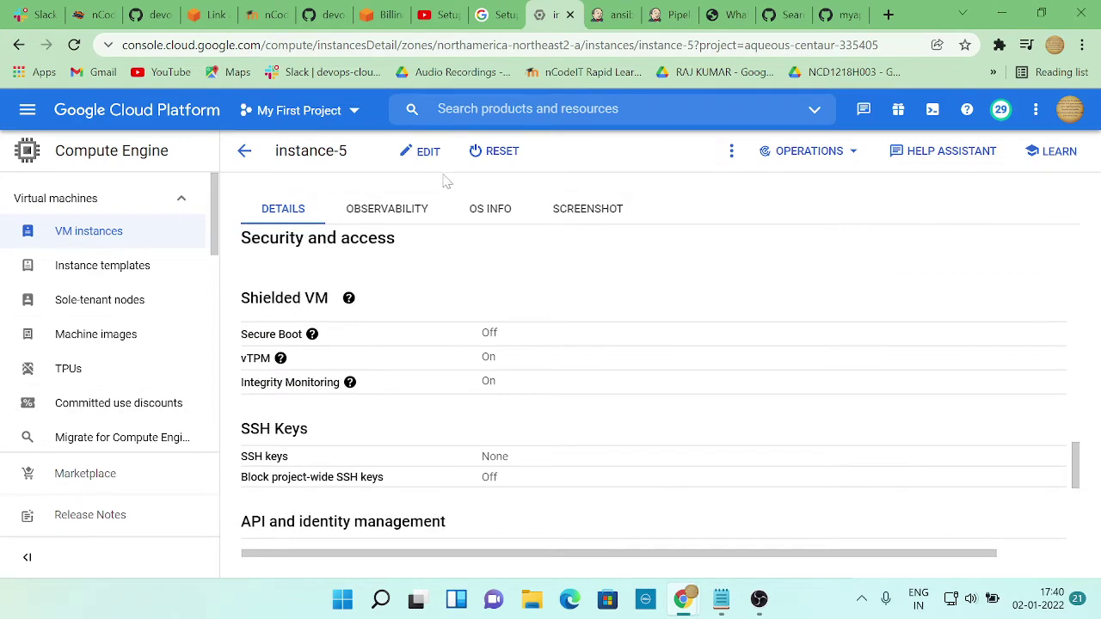
left_click(421, 151)
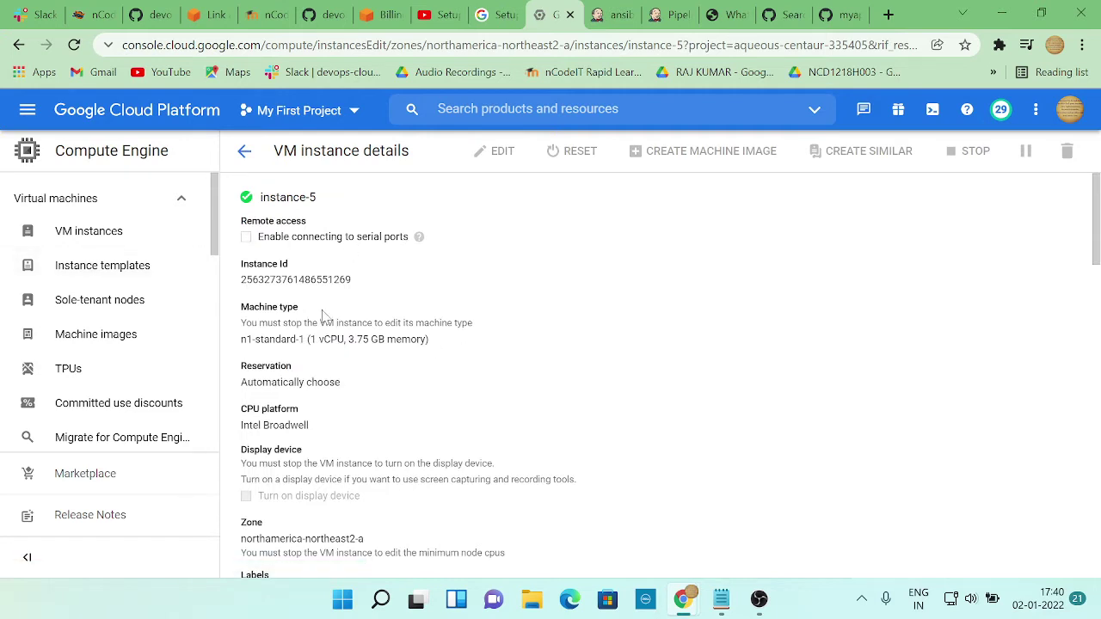
Save the instance-5 edit form so the VM starts updating, then return to the tutorial
scroll(327, 318, "down", 3)
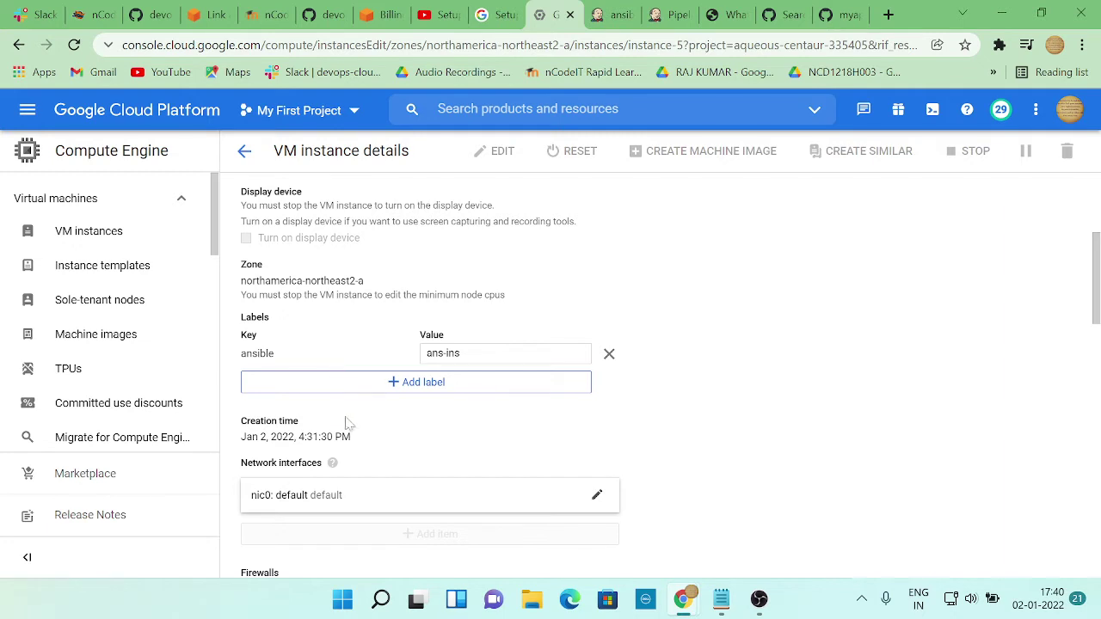
scroll(347, 422, "down", 1)
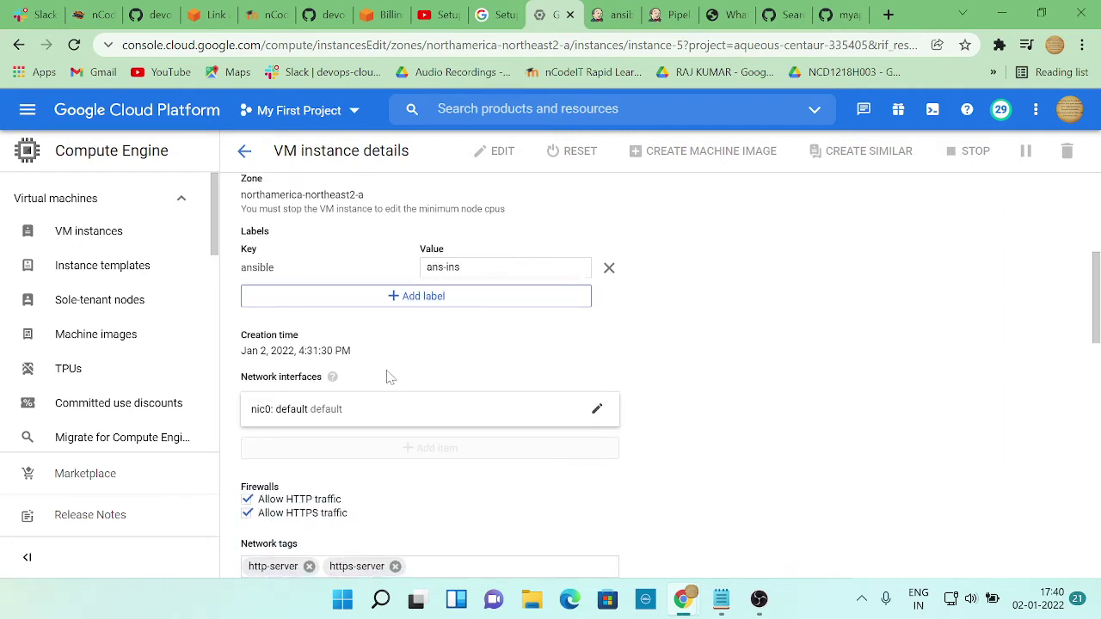
scroll(389, 377, "down", 1)
scroll(389, 377, "down", 5)
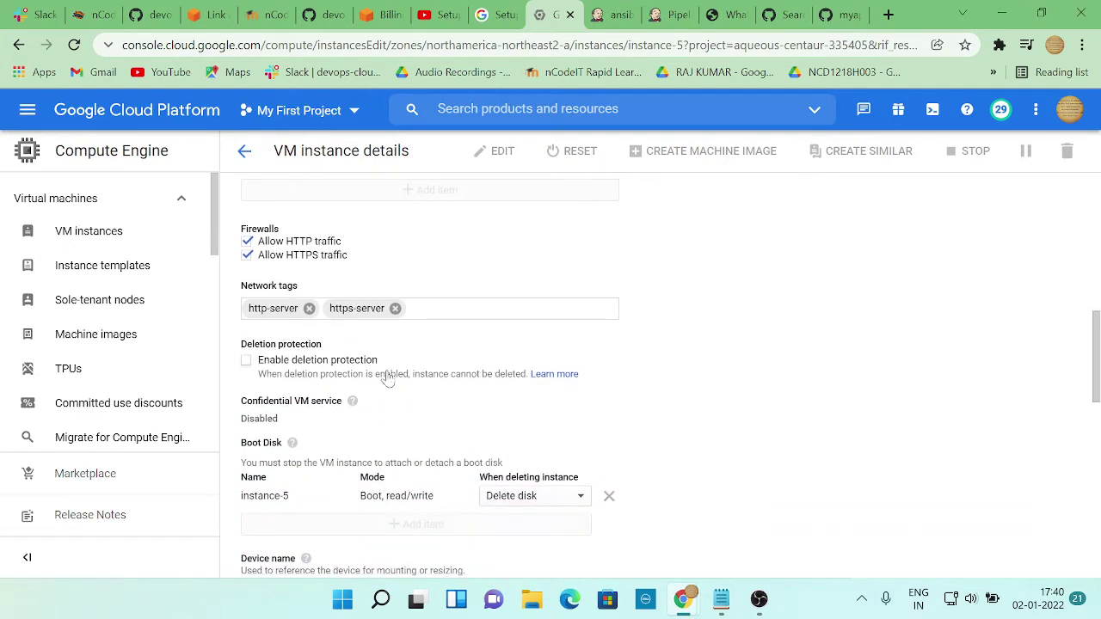
scroll(389, 377, "down", 2)
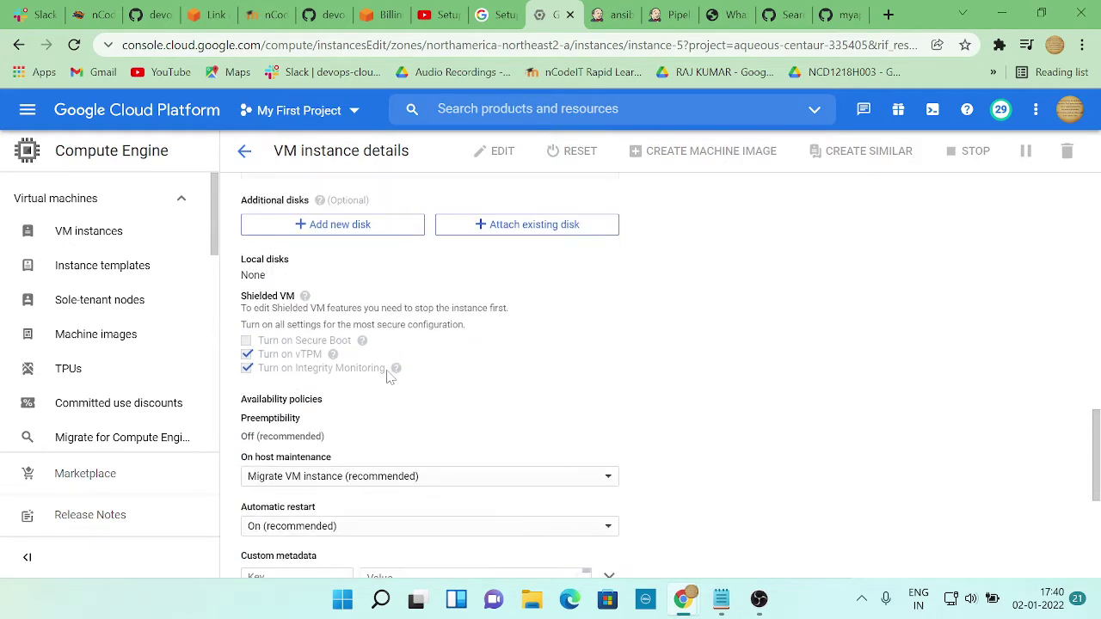
scroll(442, 387, "down", 3)
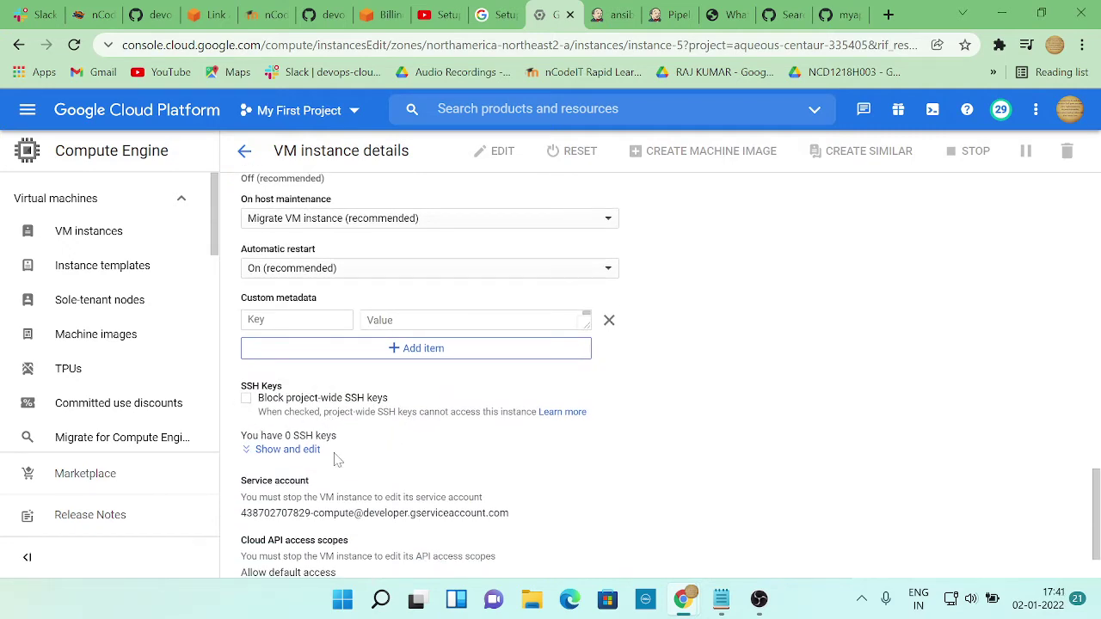
scroll(440, 426, "down", 1)
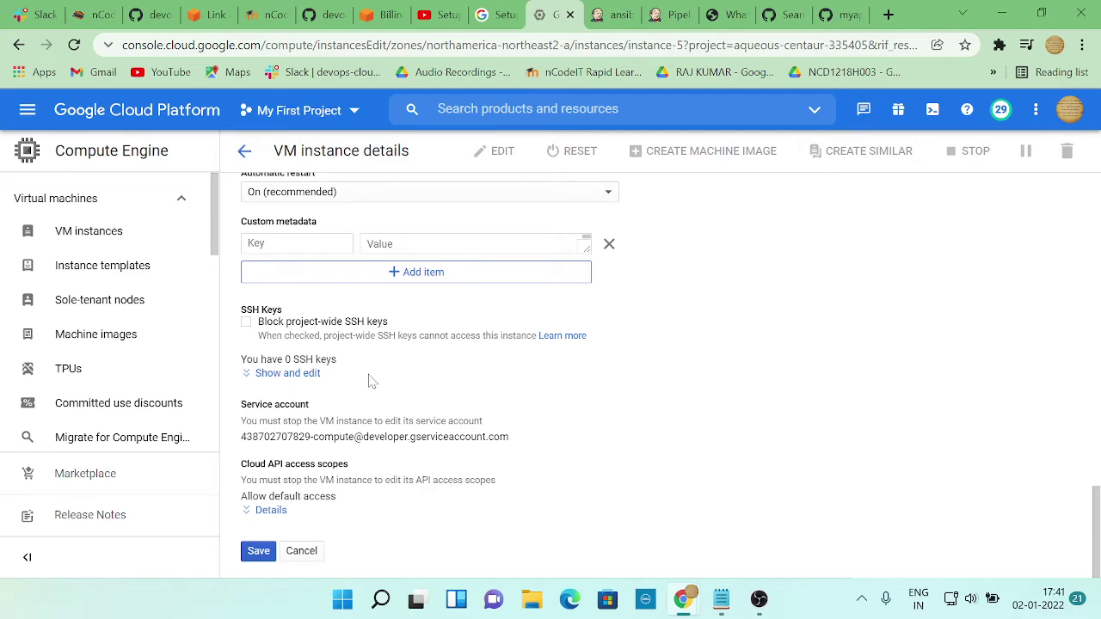
left_click(258, 551)
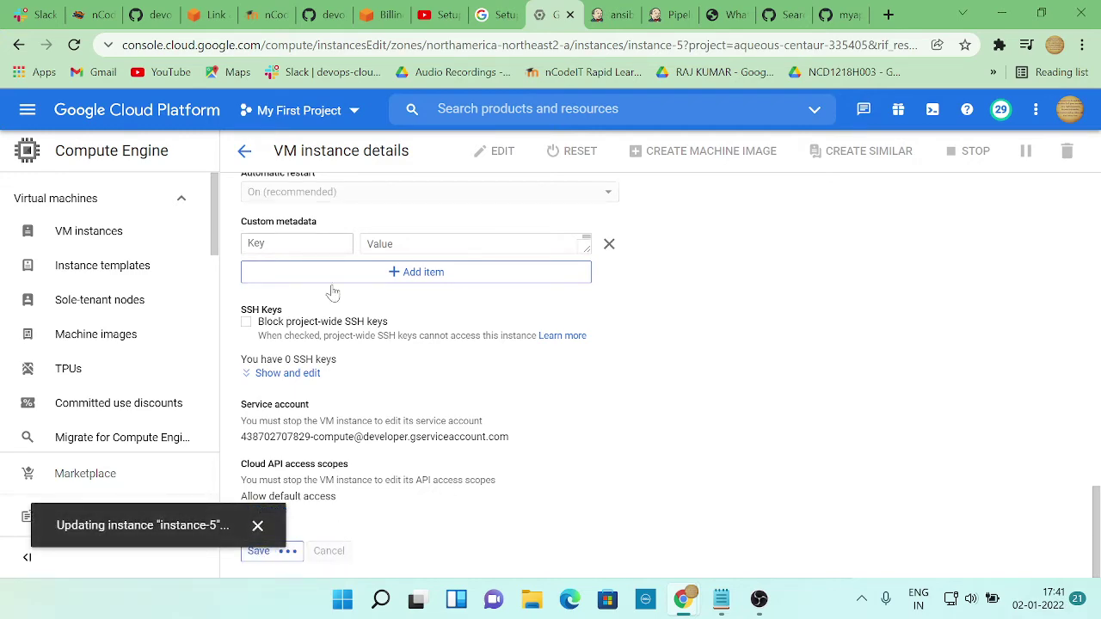
key("alt+Tab")
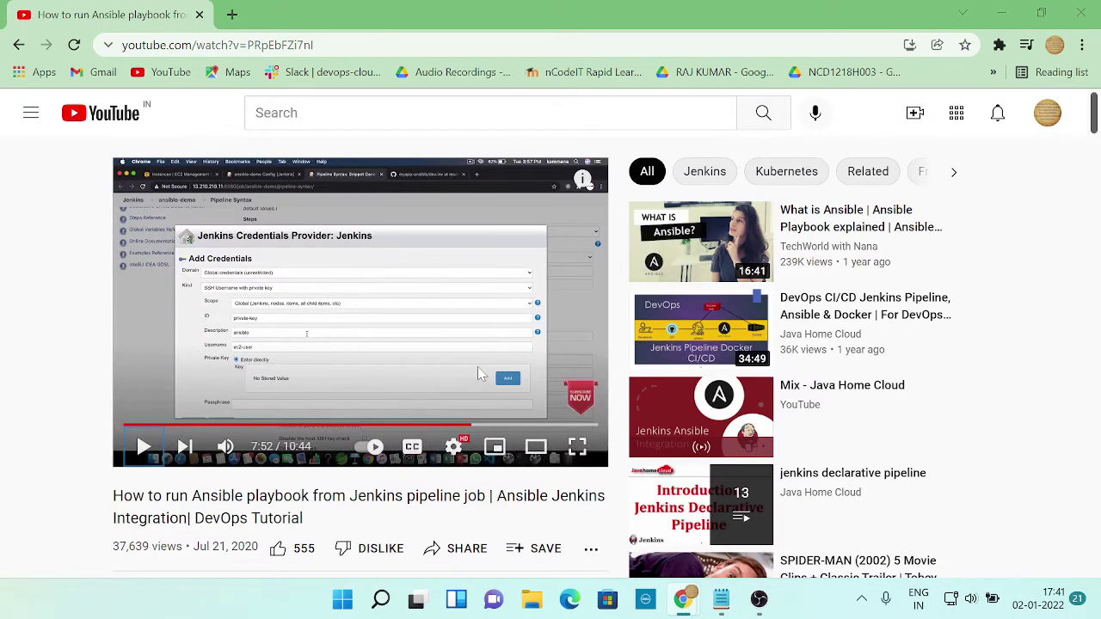
Resume the tutorial, lower its volume, and rewind to pause on the credentials form
key("alt+Tab")
left_click(673, 15)
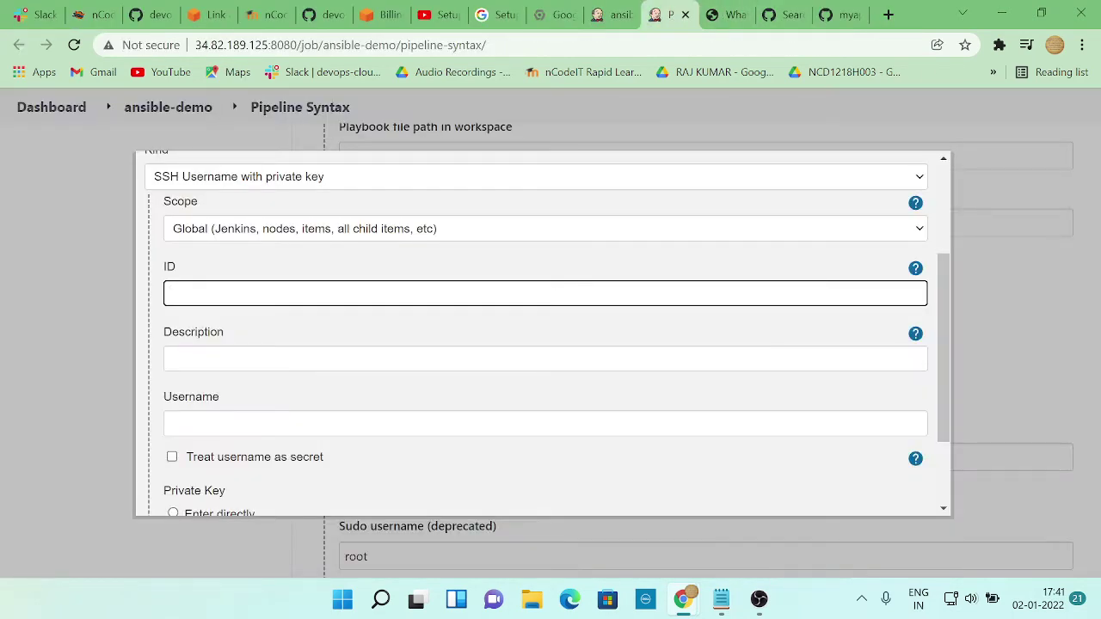
key("alt+Tab")
left_click(471, 292)
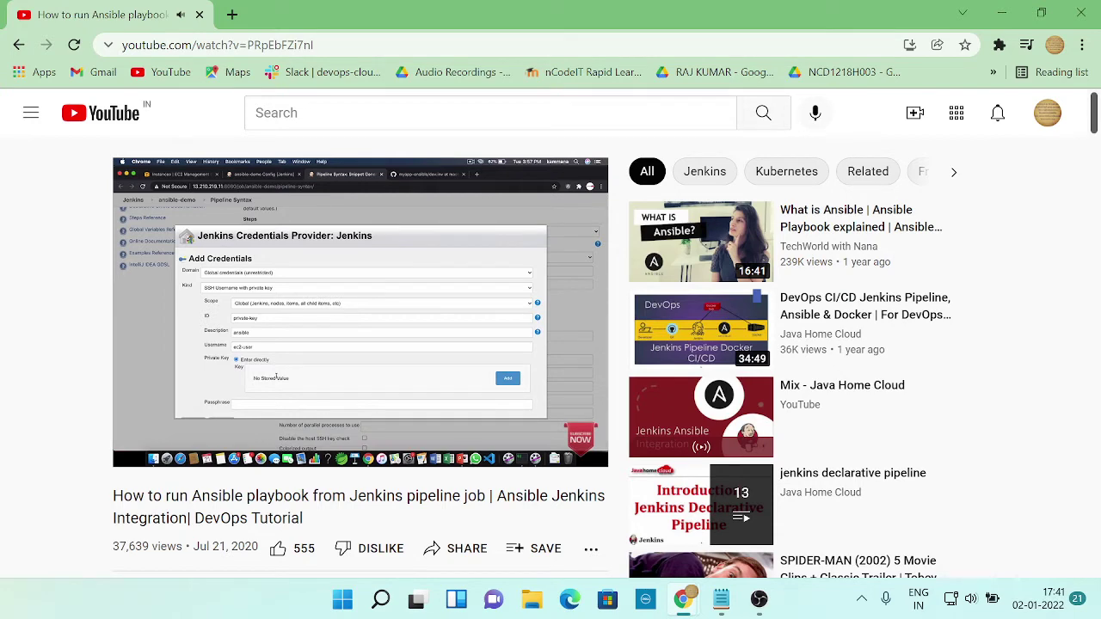
key("Down")
key("Down")
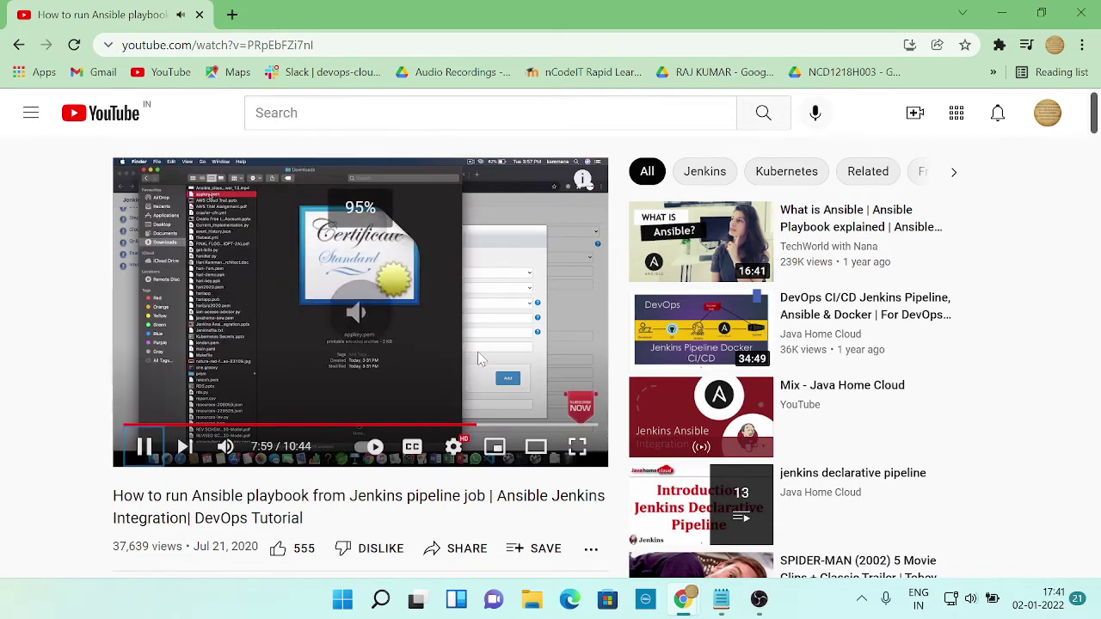
key("Down")
key("Down")
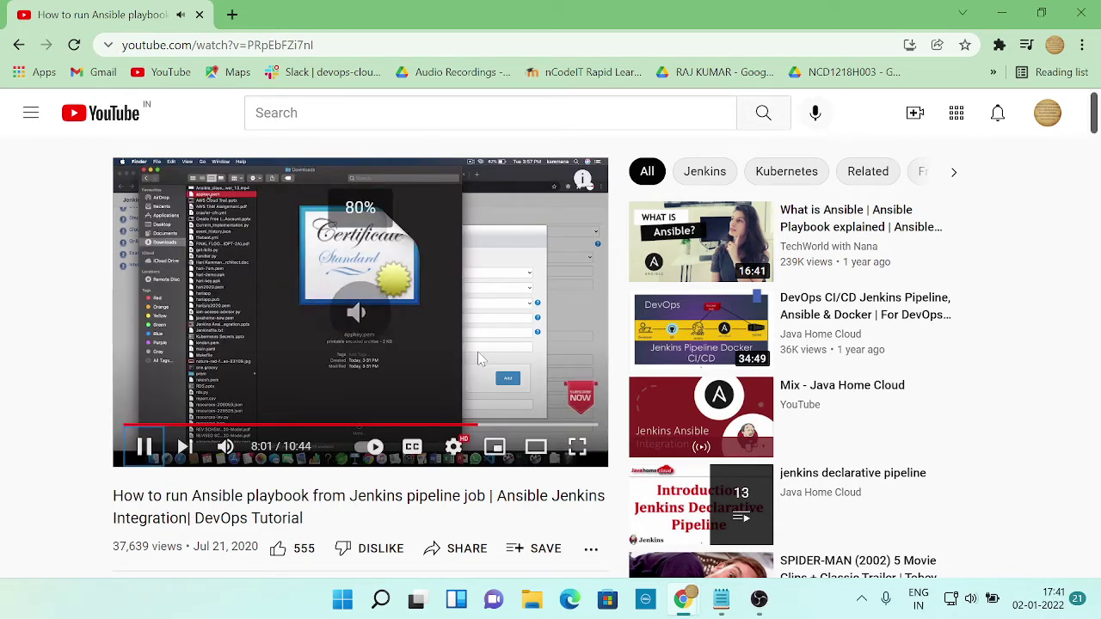
key("Left")
key("Left")
key("Left")
key("Left")
key("Left")
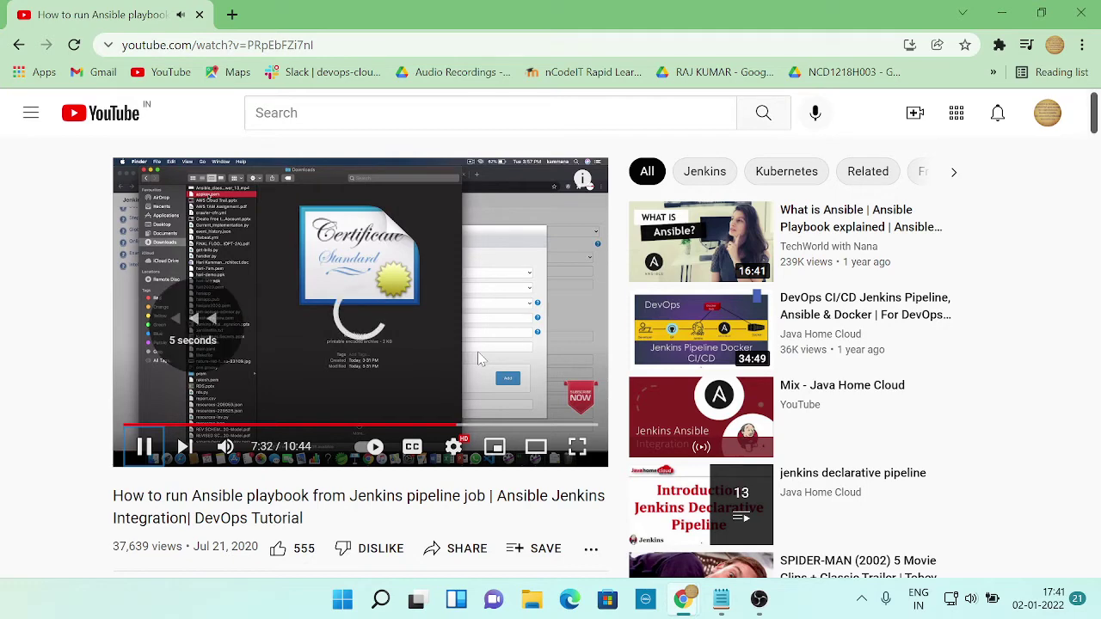
key("Left")
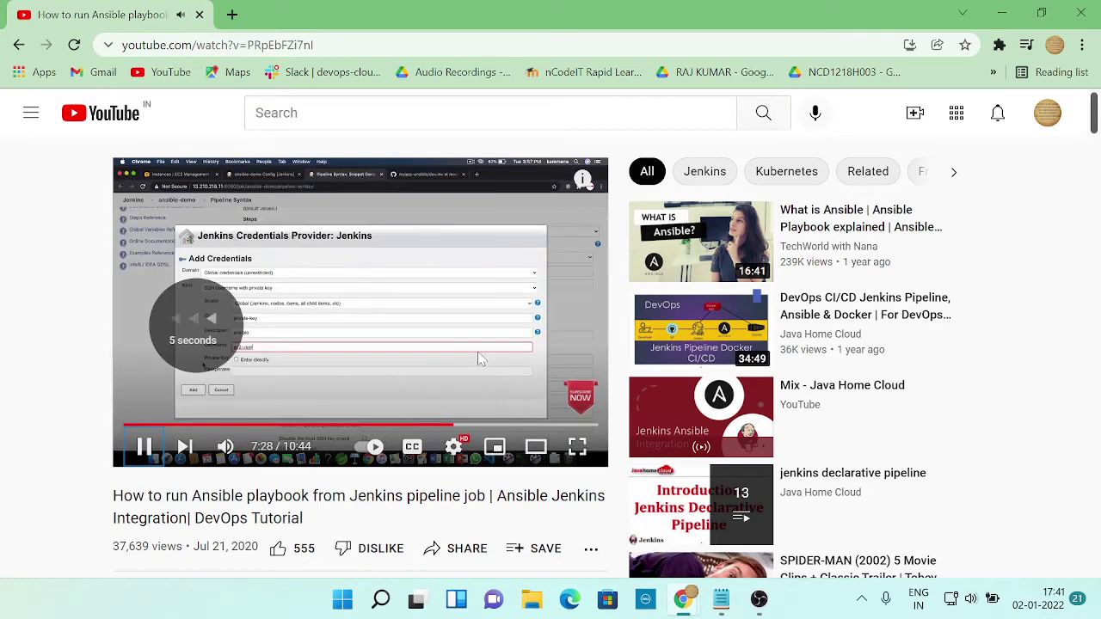
key("Left")
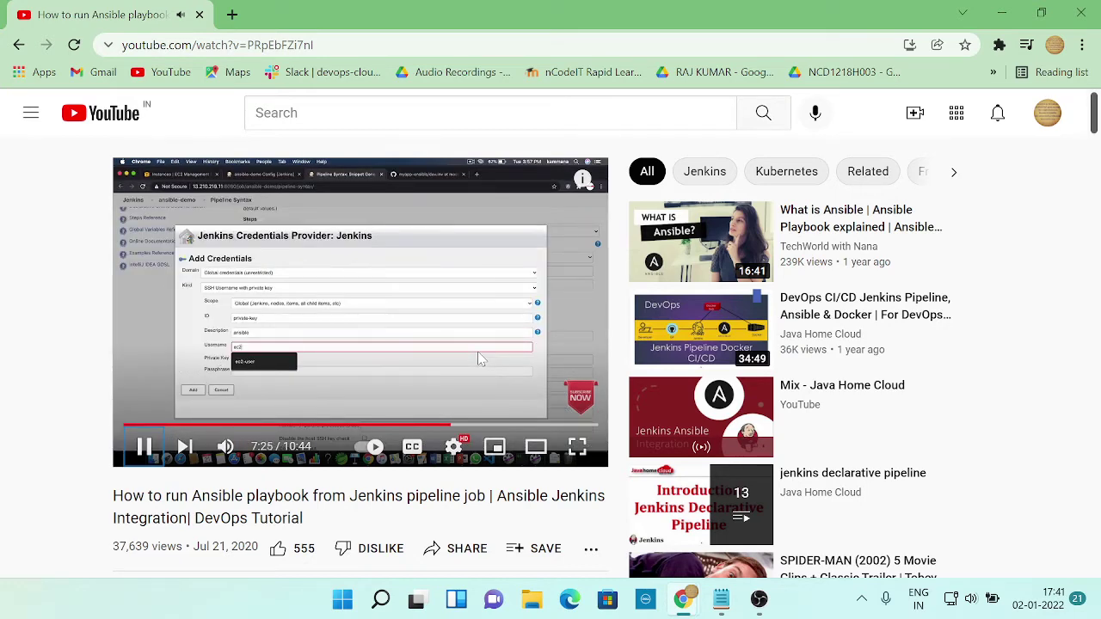
key("space")
Enter 'ansible' as the Jenkins credential description, checking the username against the tutorial
key("alt+Tab")
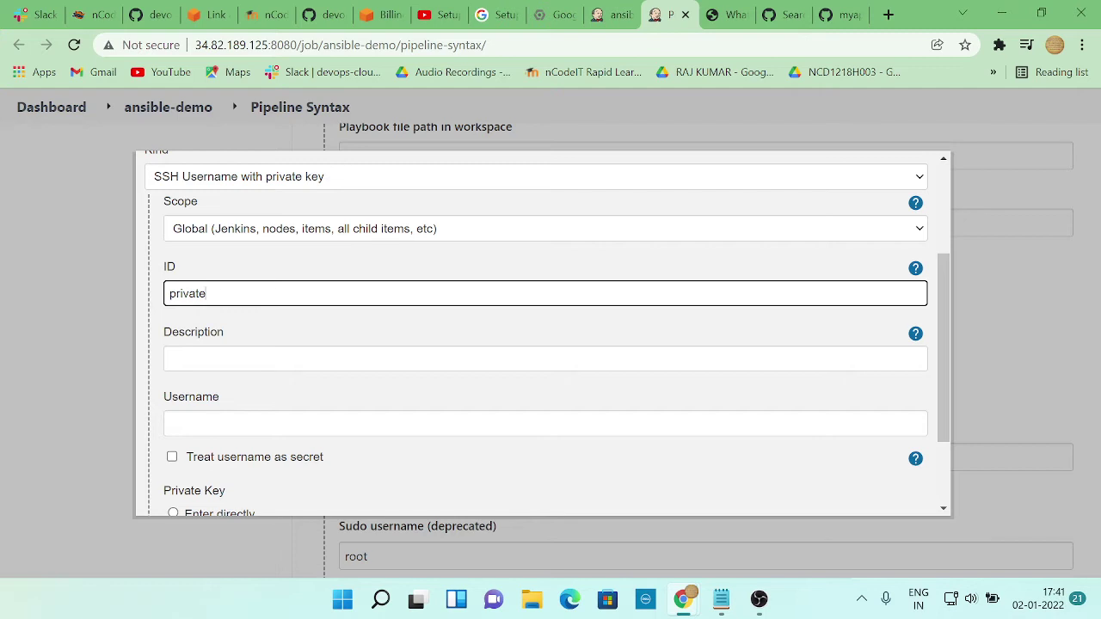
left_click(344, 359)
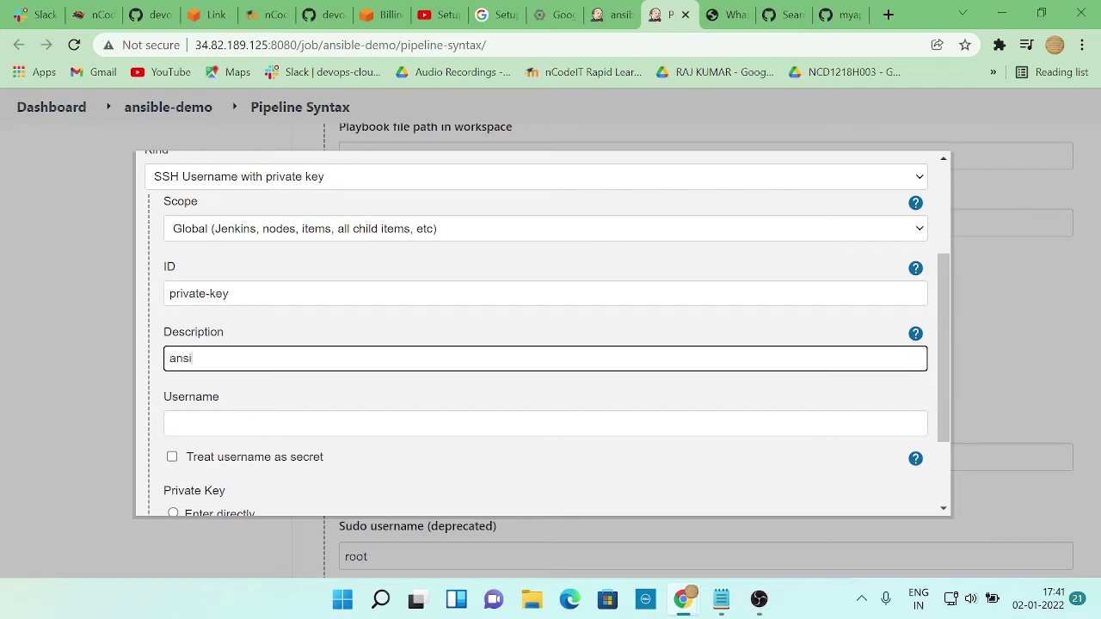
type("ansible")
key("Tab")
key("alt+Tab")
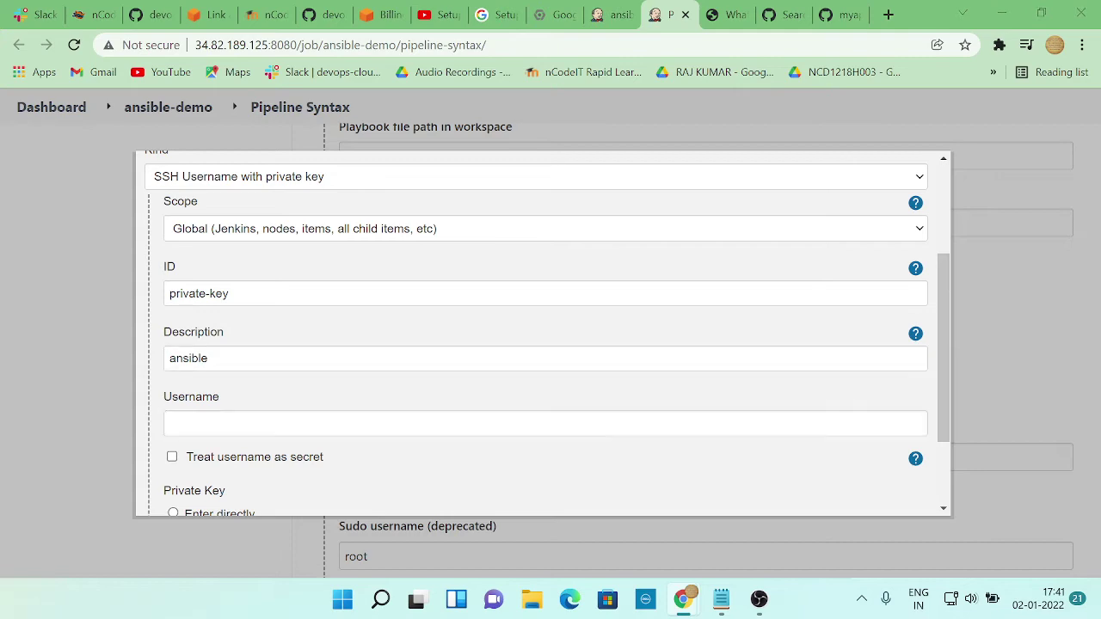
key("alt+Tab")
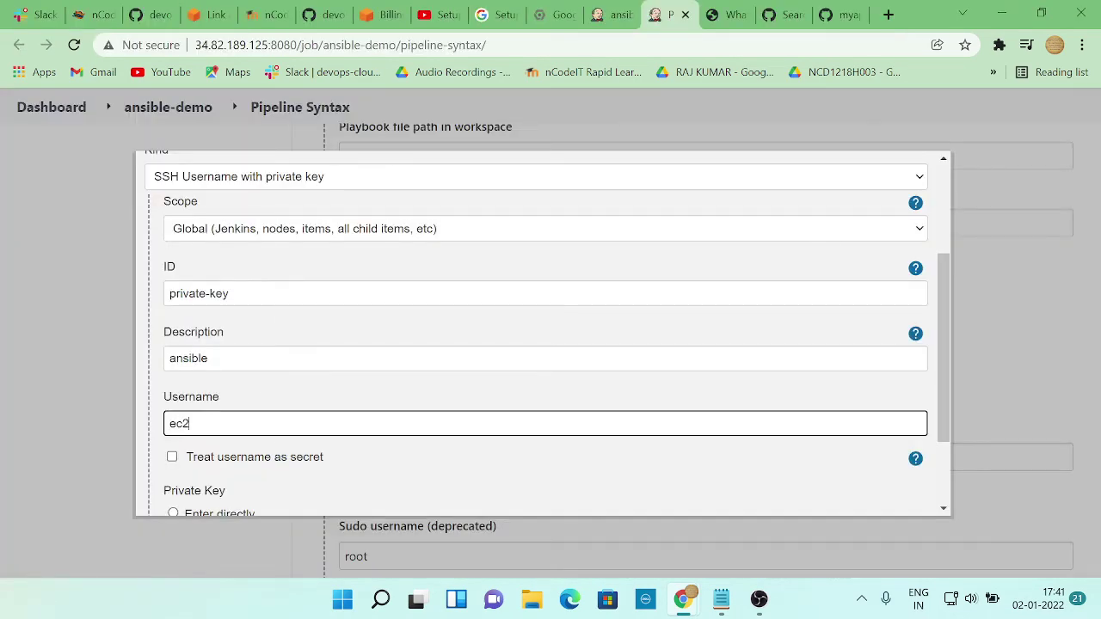
key("alt+Tab")
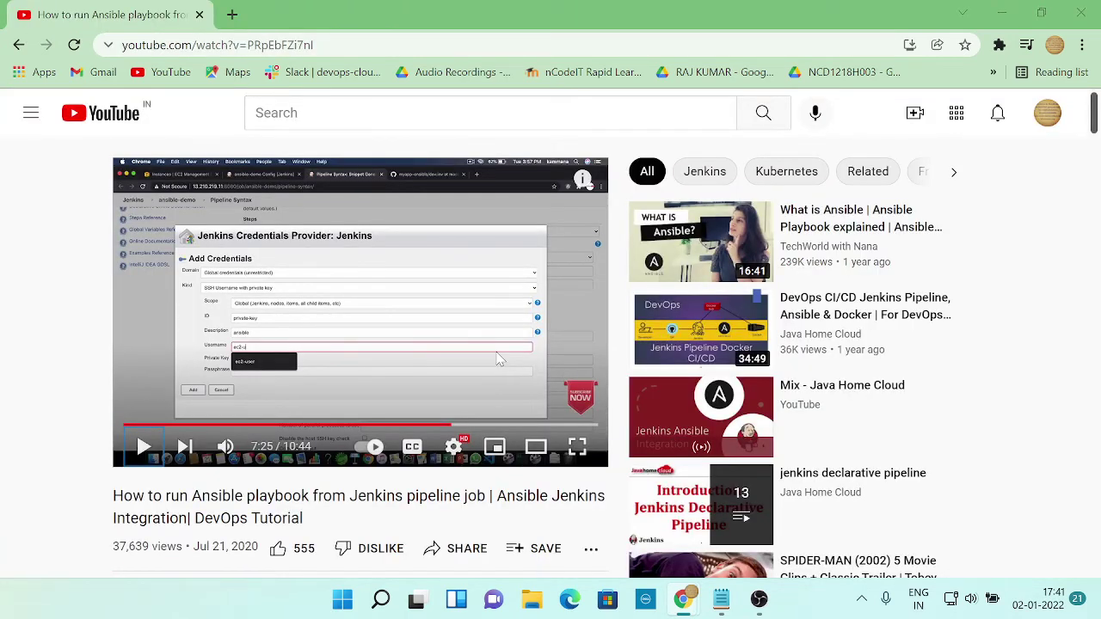
key("alt+Tab")
scroll(509, 386, "down", 2)
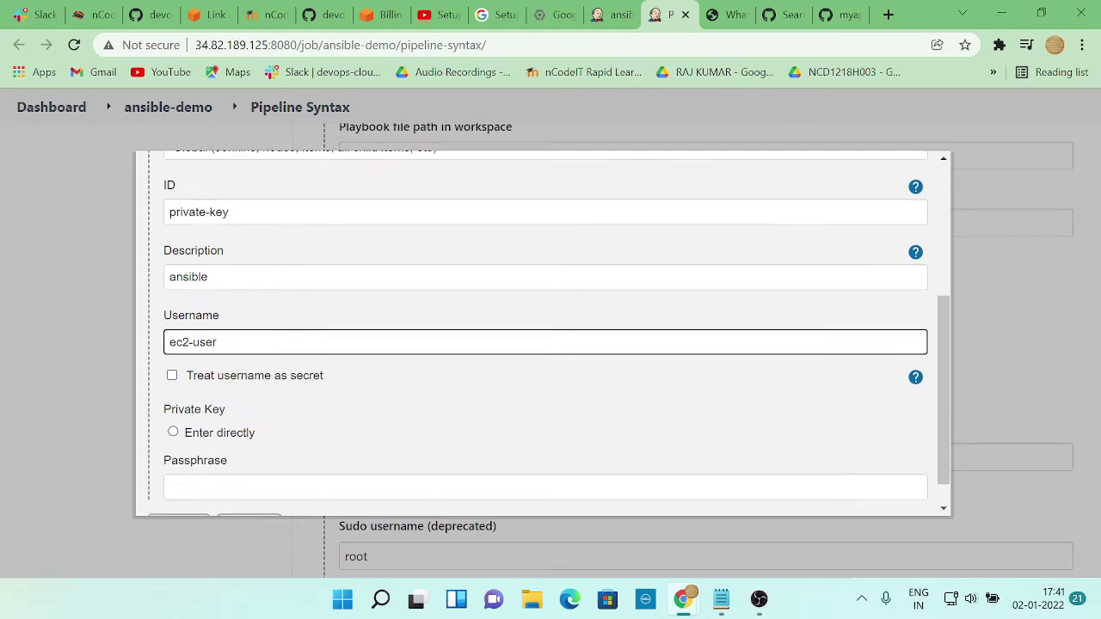
Dismiss the Chrome menu and resume the tutorial video
key("alt+Tab")
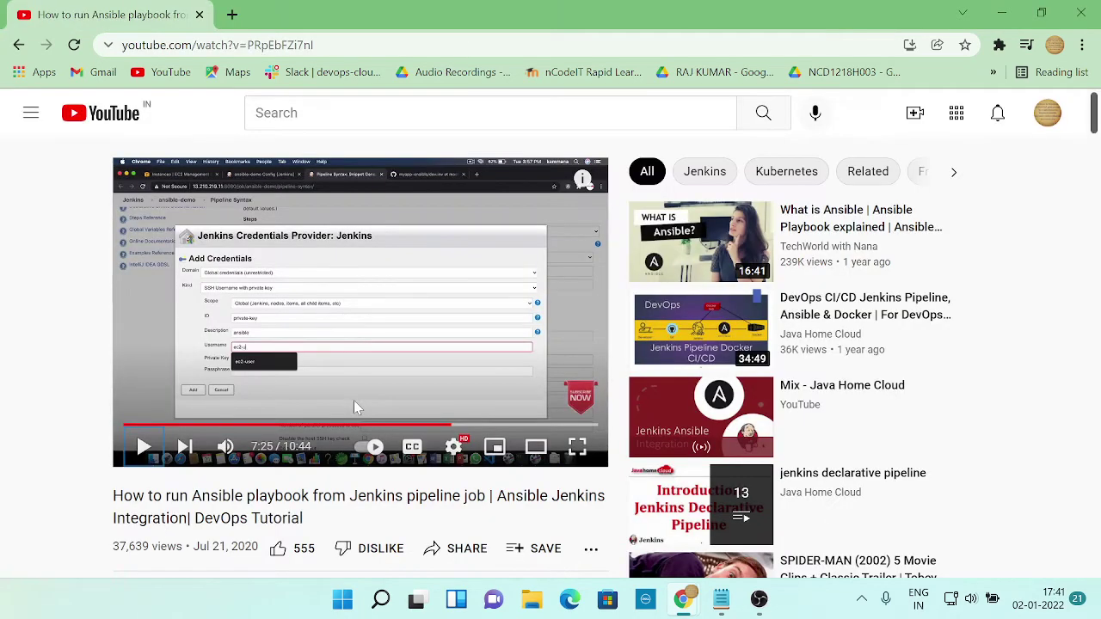
key("alt+f")
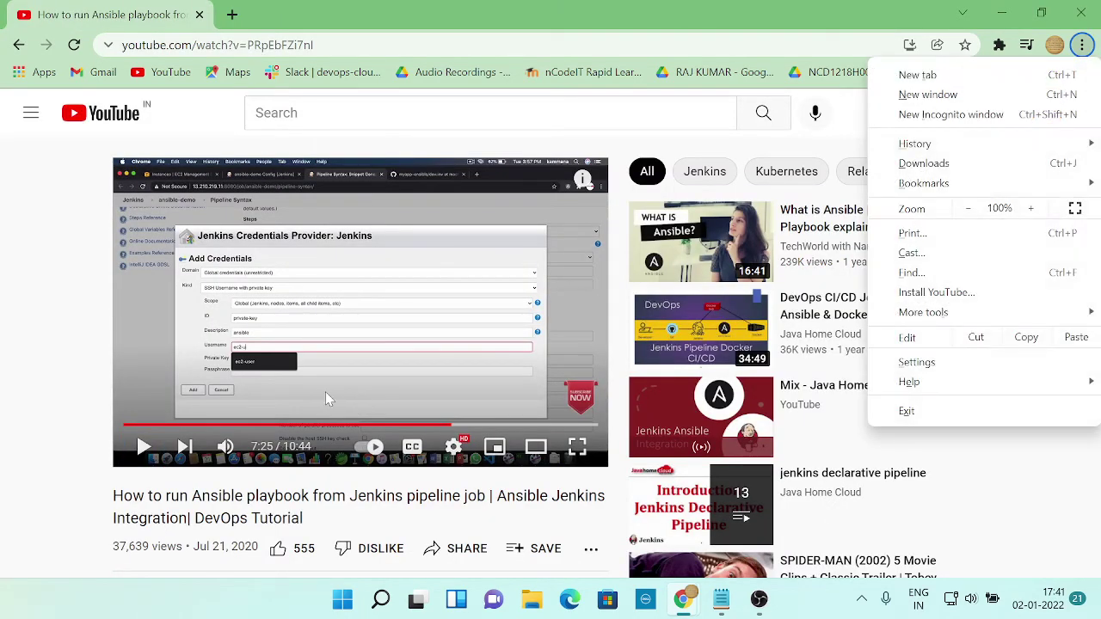
key("Escape")
left_click(301, 390)
left_click(318, 389)
left_click(321, 395)
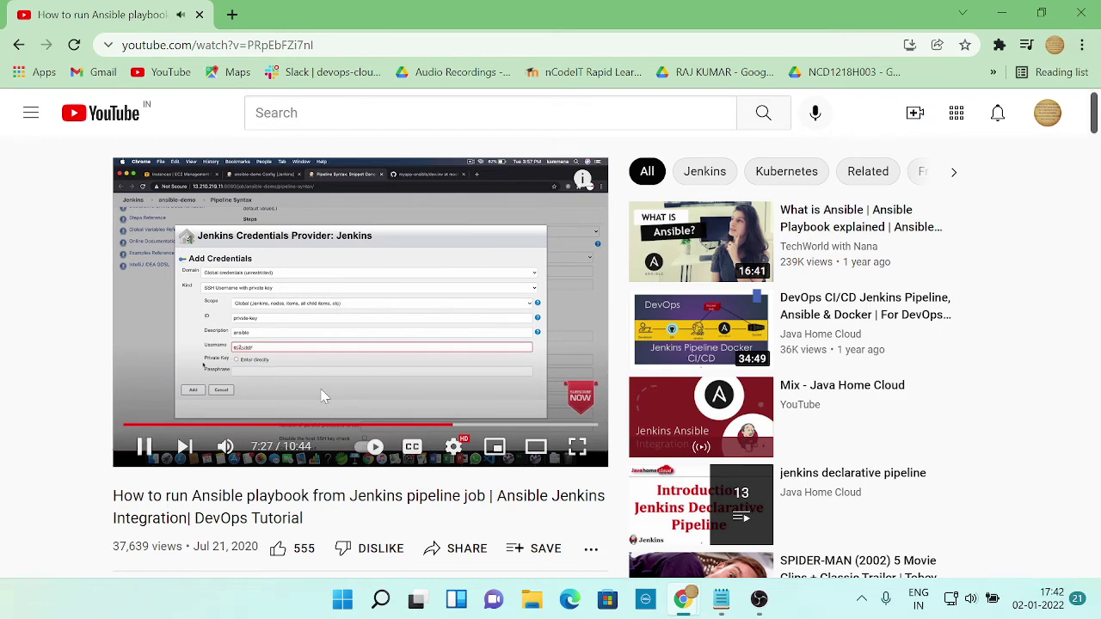
Set the credential's private key option to Enter directly
key("alt+Tab")
left_click(173, 396)
scroll(313, 357, "down", 2)
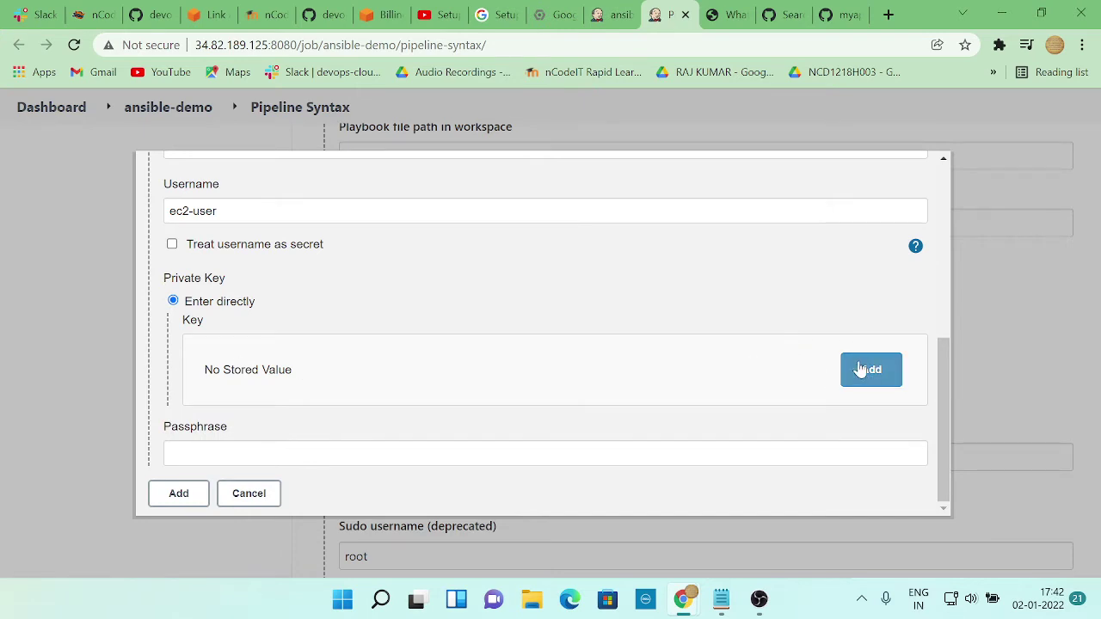
key("alt+Tab")
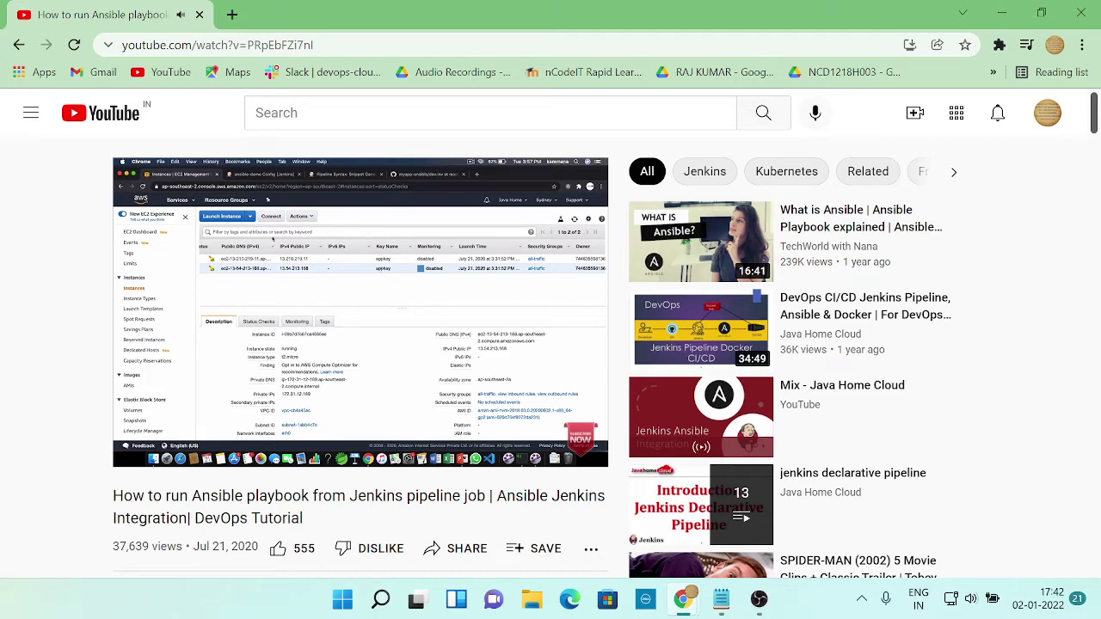
left_click(462, 392)
key("alt+Tab")
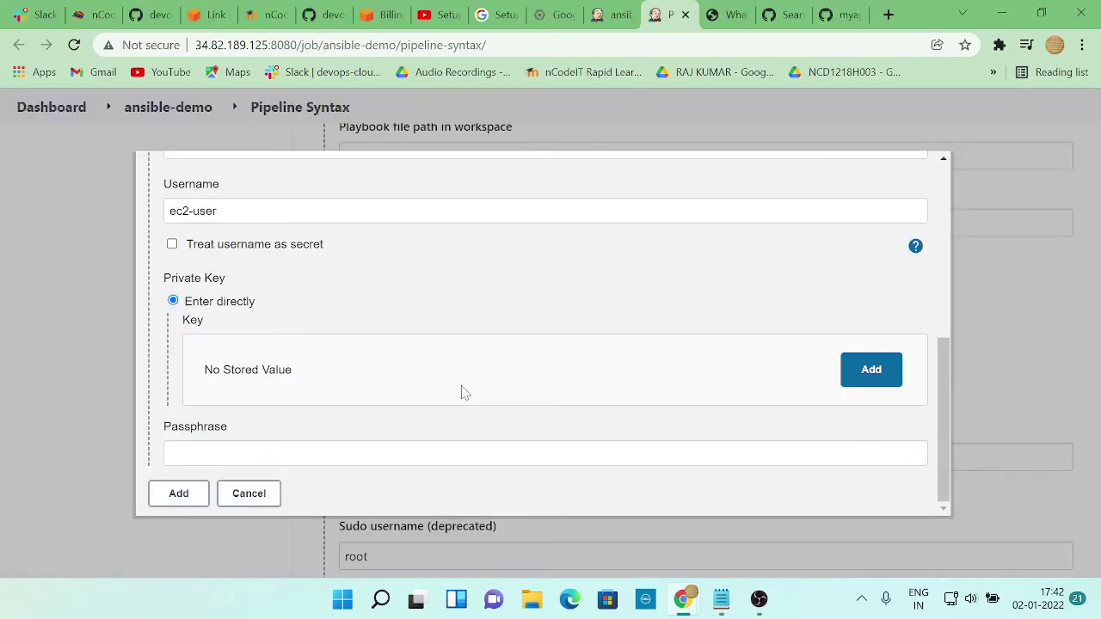
left_click(865, 379)
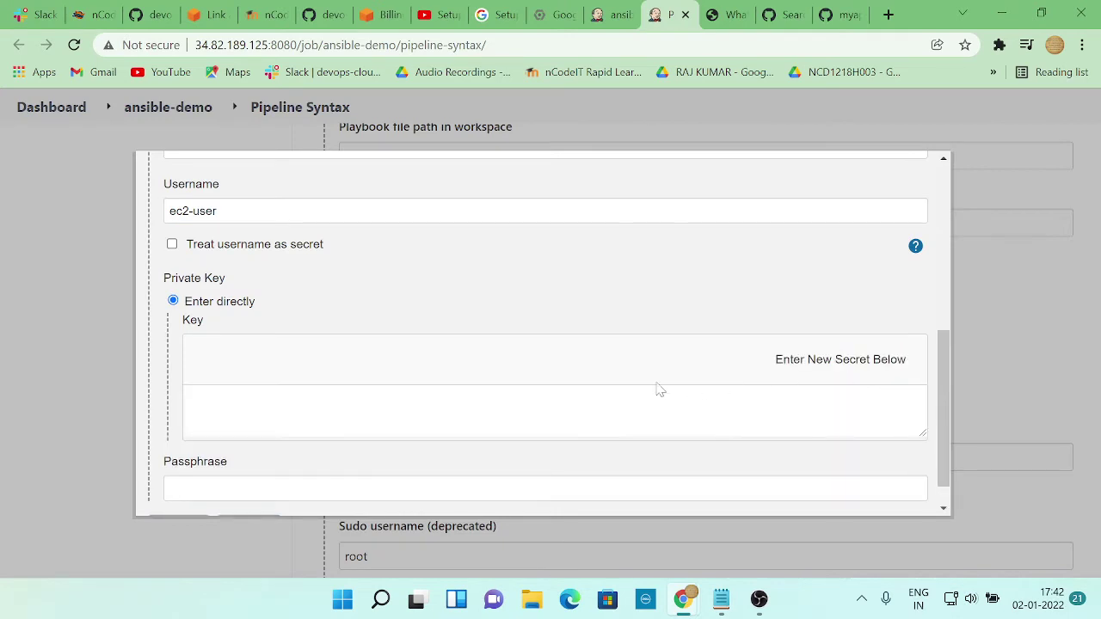
left_click(591, 383)
type("ans")
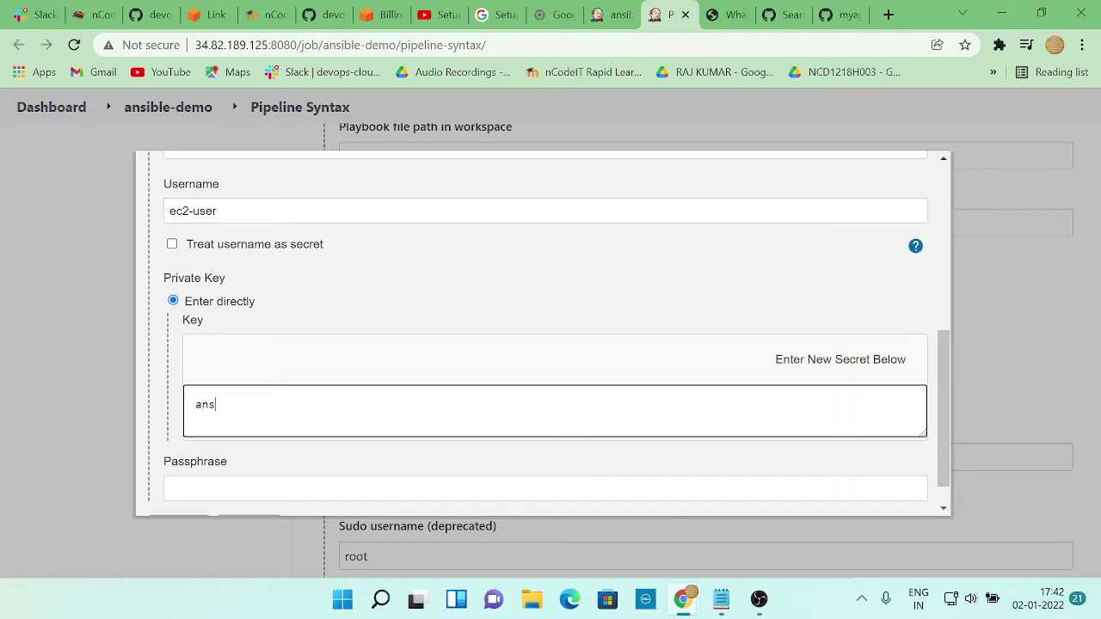
type("ible")
Watch more of the tutorial, then scroll through the Jenkins credential form
key("alt+Tab")
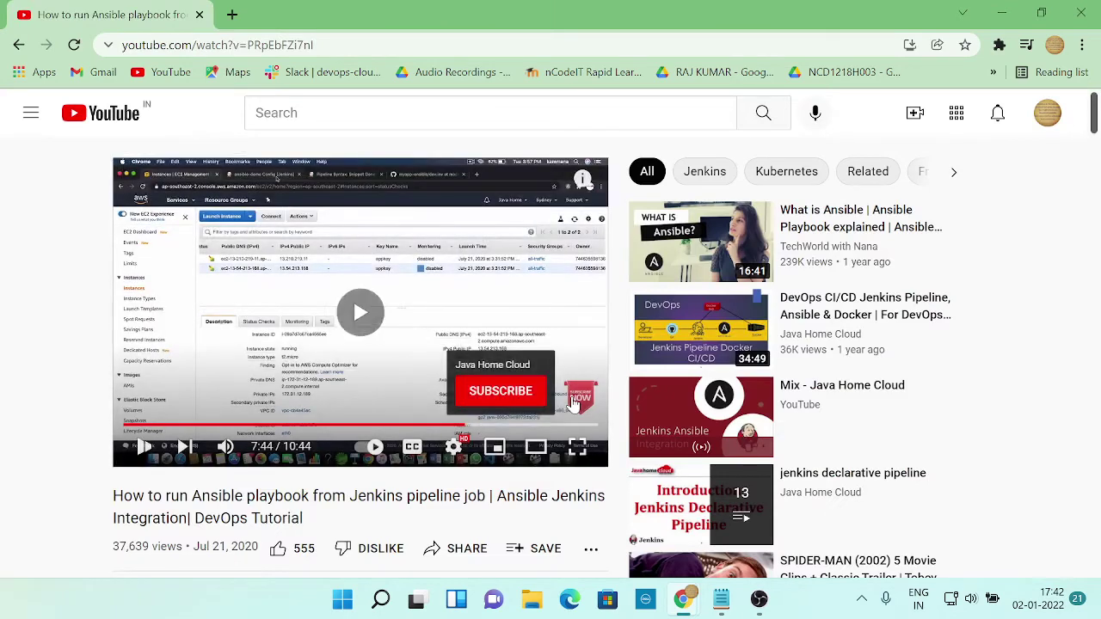
key("space")
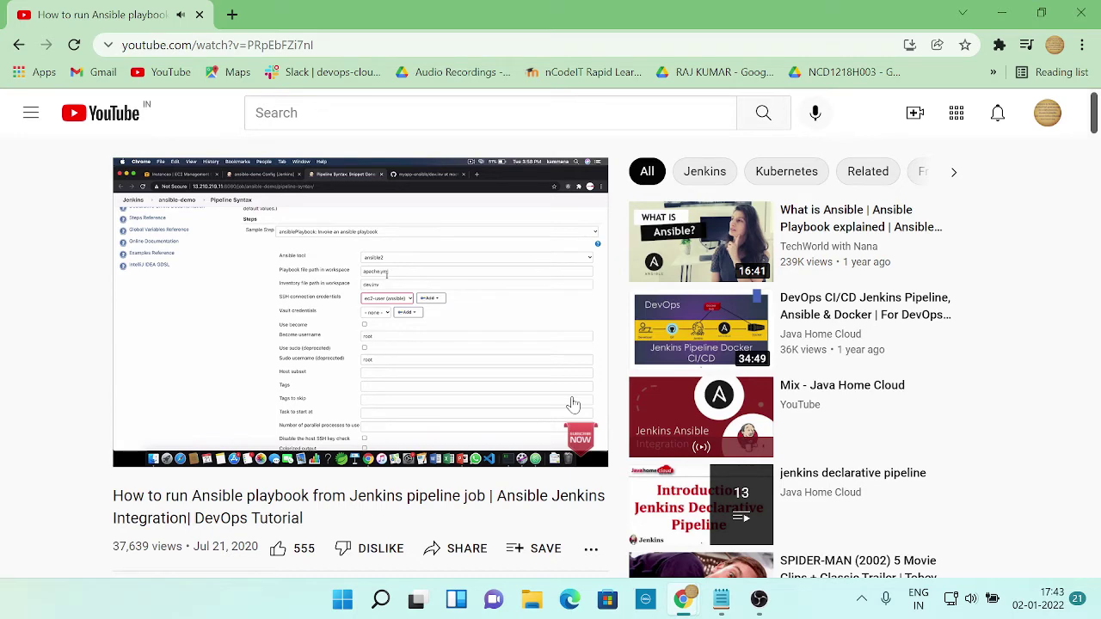
left_click(574, 404)
key("alt+Tab")
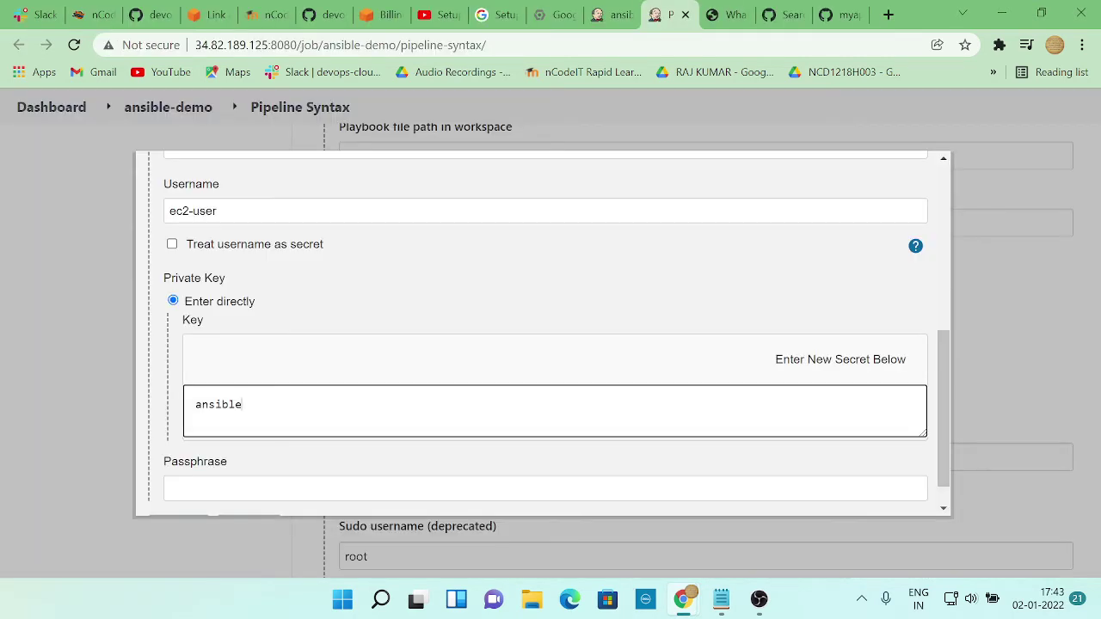
scroll(582, 410, "down", 1)
scroll(583, 411, "up", 2)
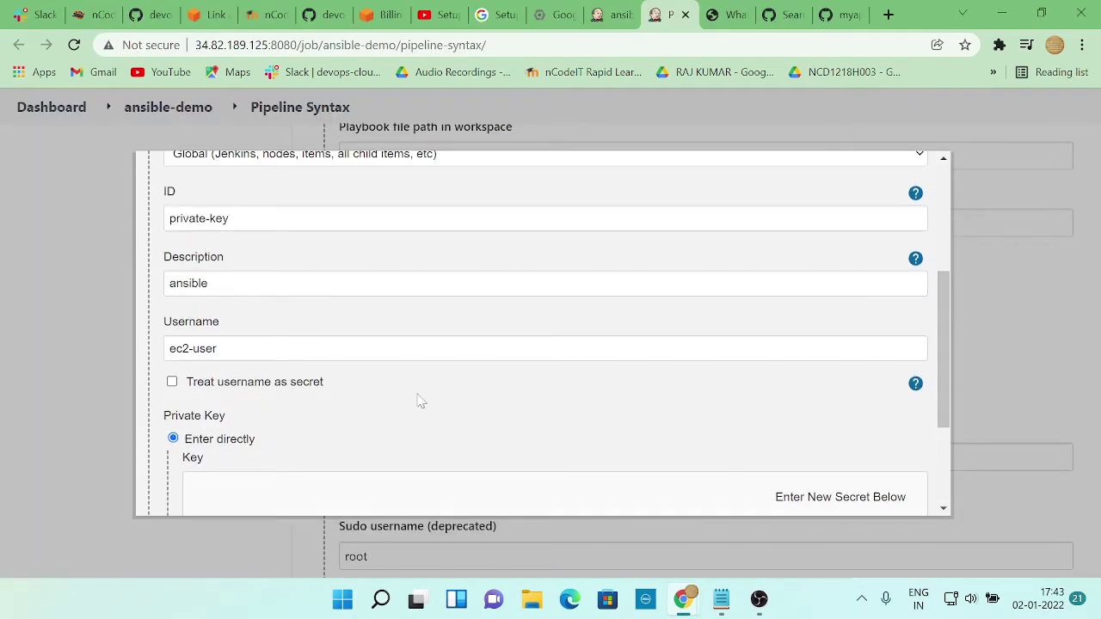
scroll(420, 401, "up", 2)
scroll(421, 401, "down", 2)
Go to the myapp-ansible repository on GitHub and review index.html
left_click(836, 14)
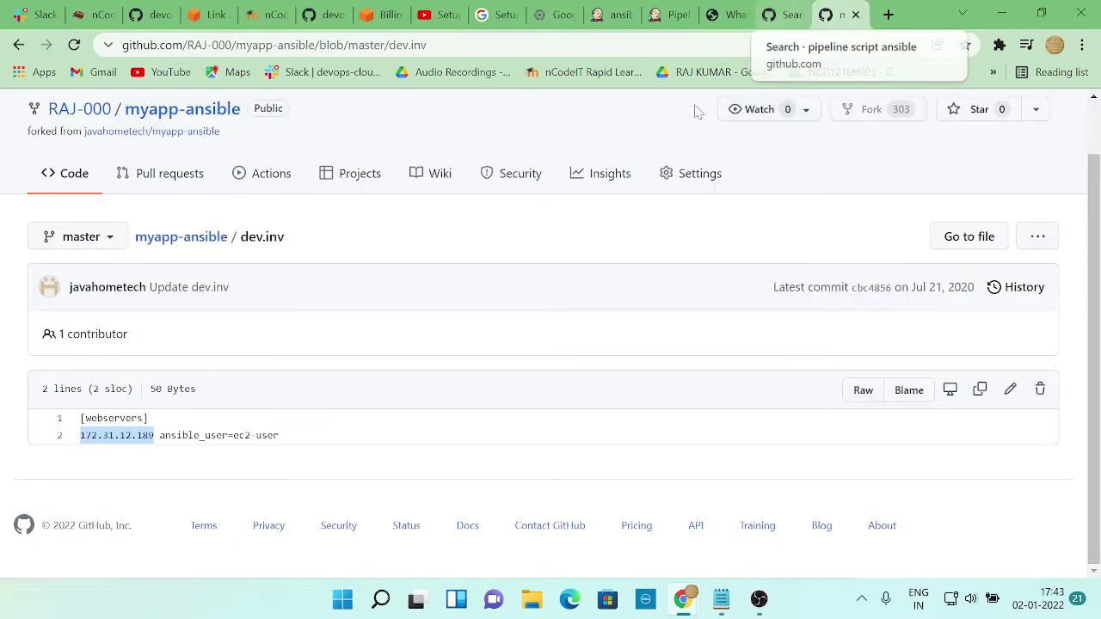
left_click(206, 244)
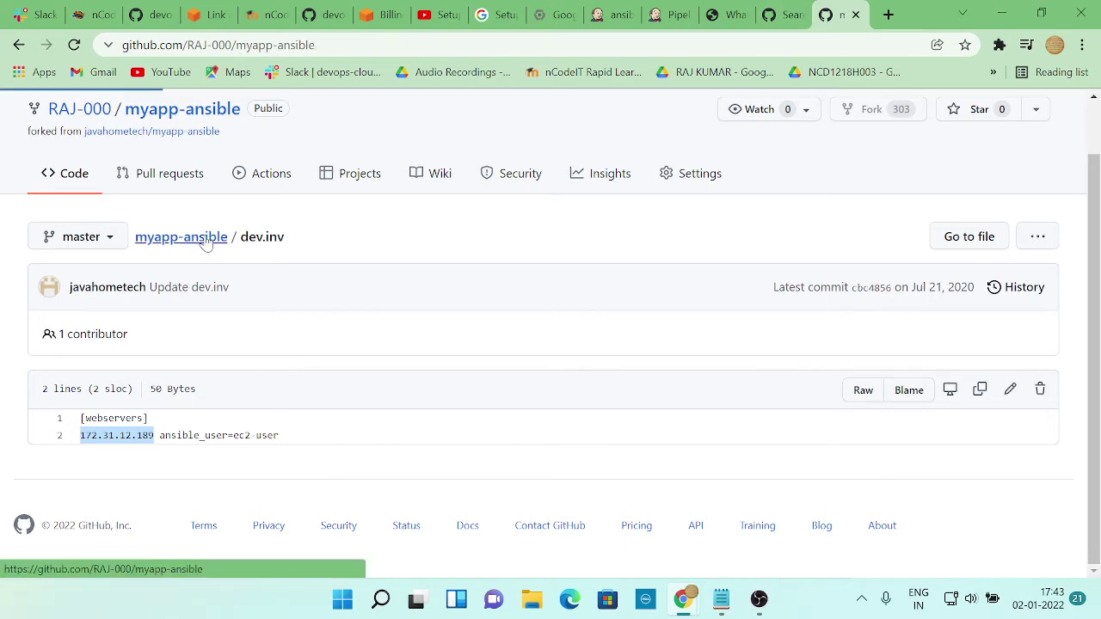
scroll(329, 312, "down", 2)
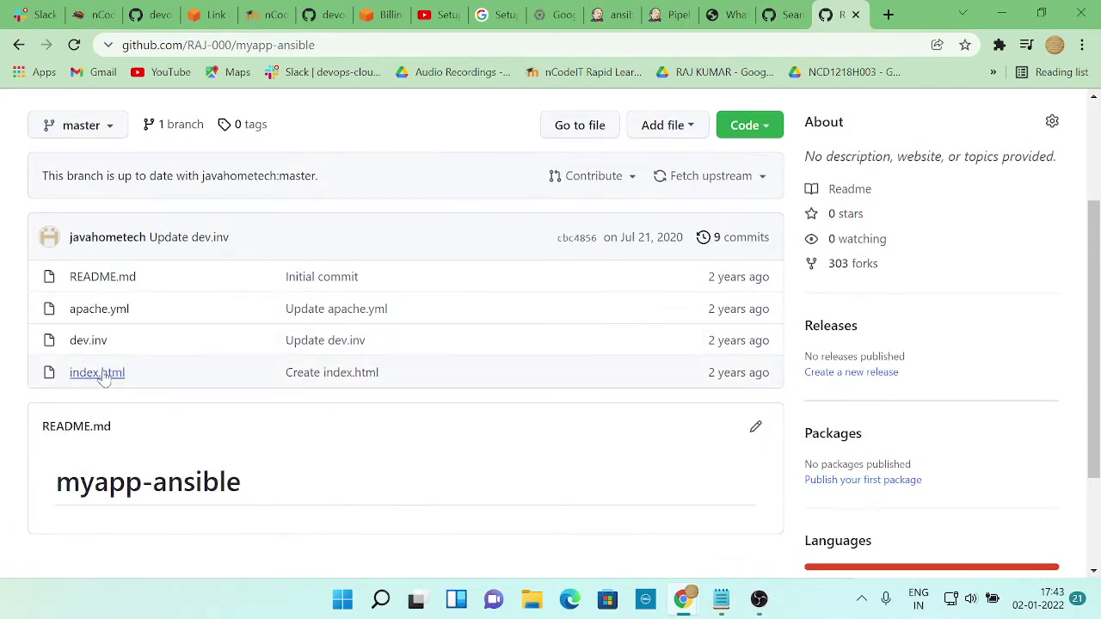
left_click(97, 373)
scroll(196, 401, "down", 1)
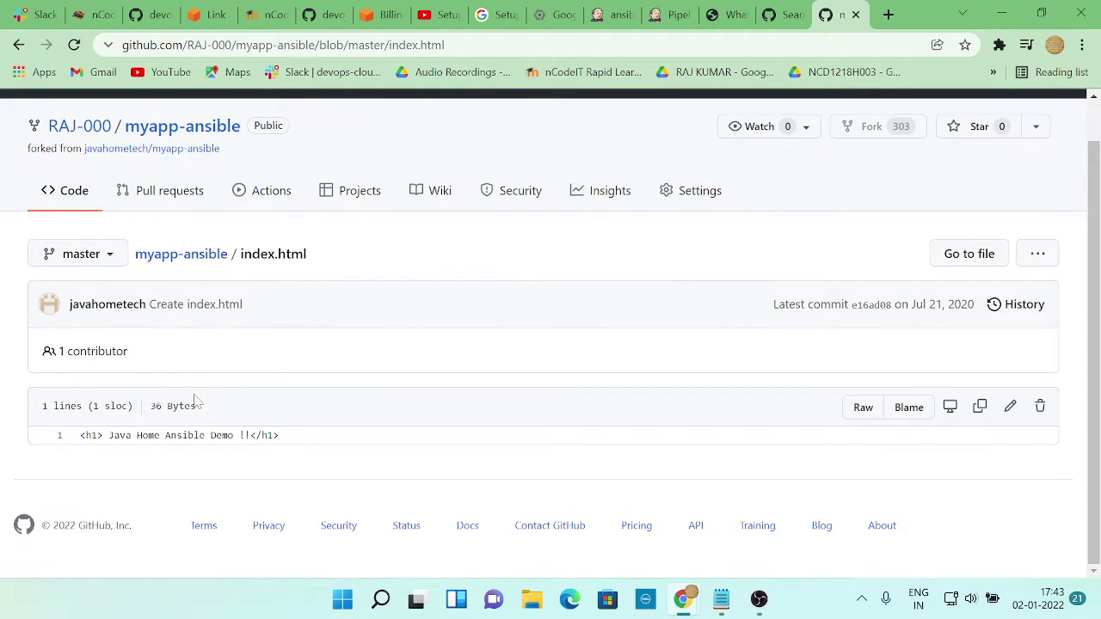
scroll(728, 290, "up", 1)
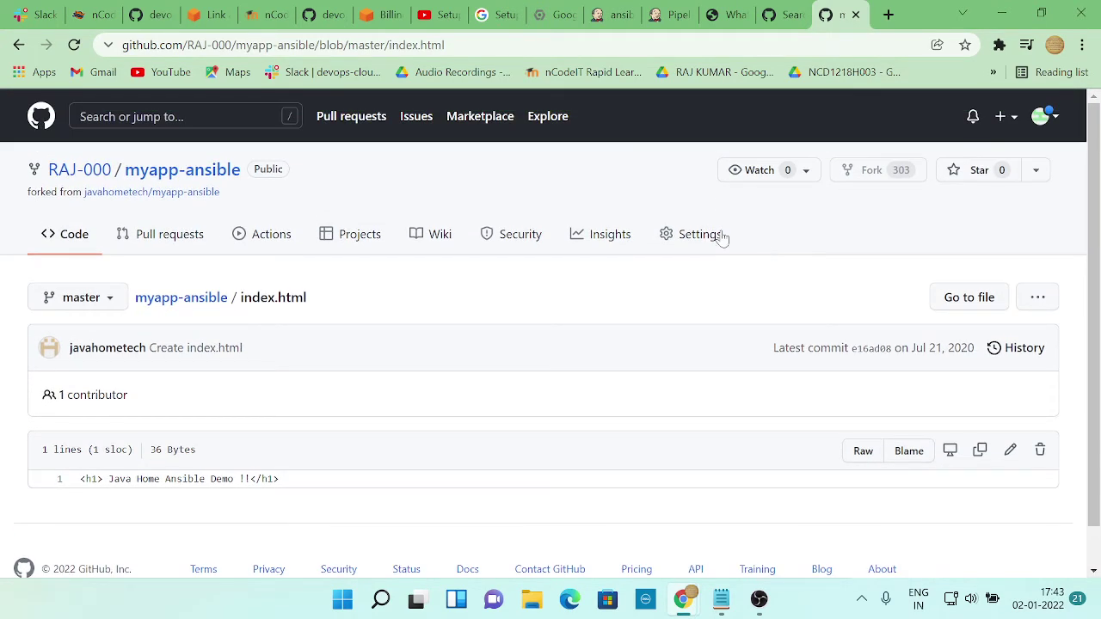
Return to the repository file list and open the dev.inv inventory
left_click(197, 298)
scroll(191, 416, "down", 2)
scroll(191, 417, "down", 2)
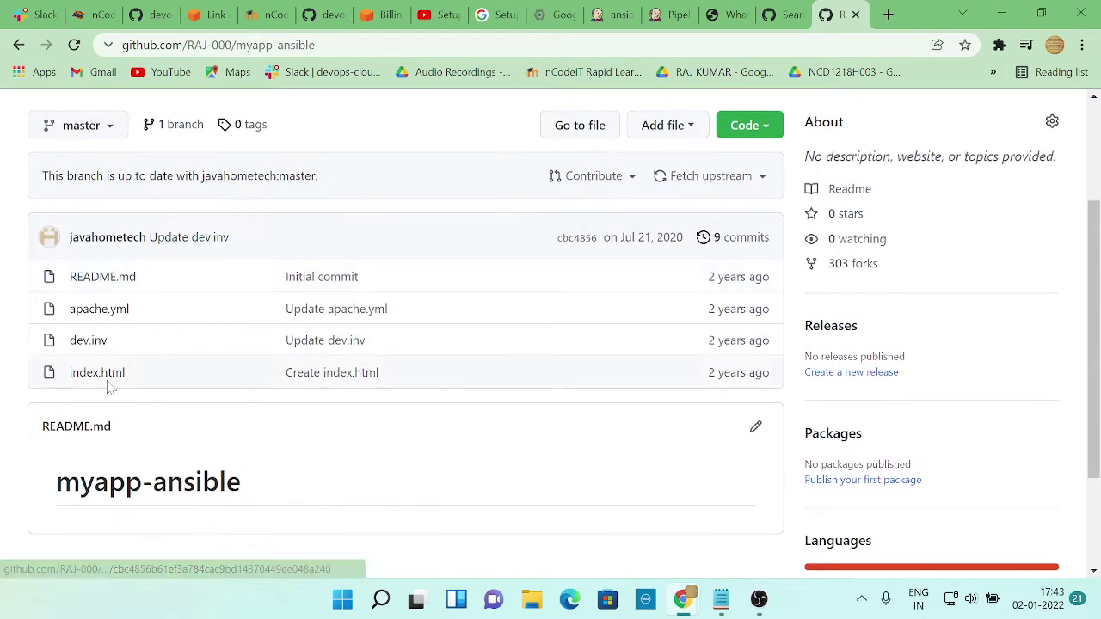
left_click(88, 339)
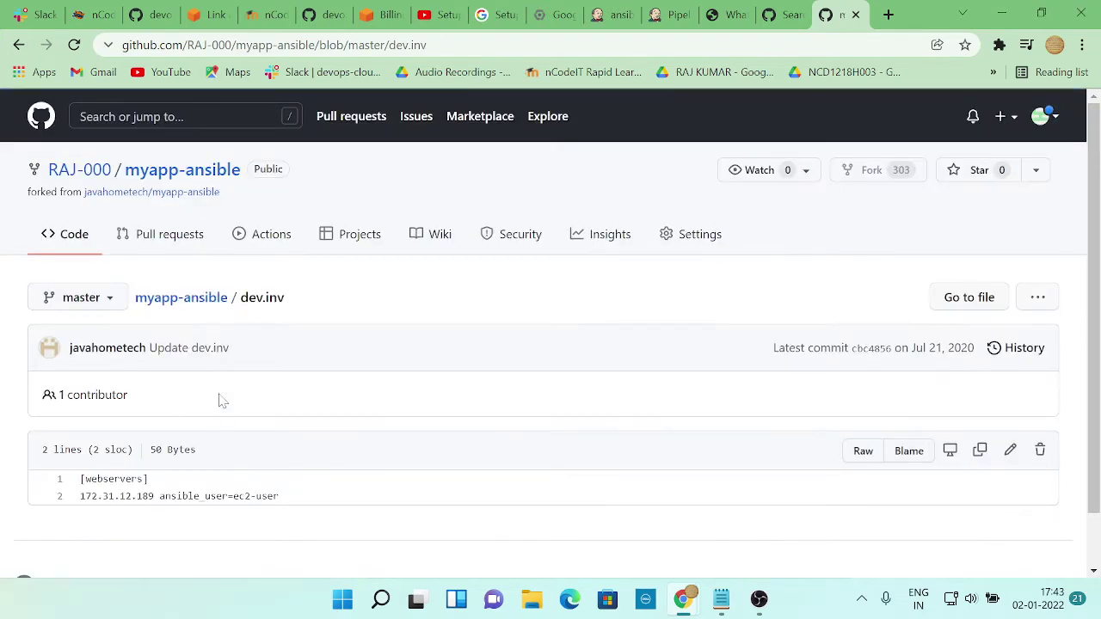
Open and read through the apache.yml playbook, twice, from the repository list
left_click(197, 305)
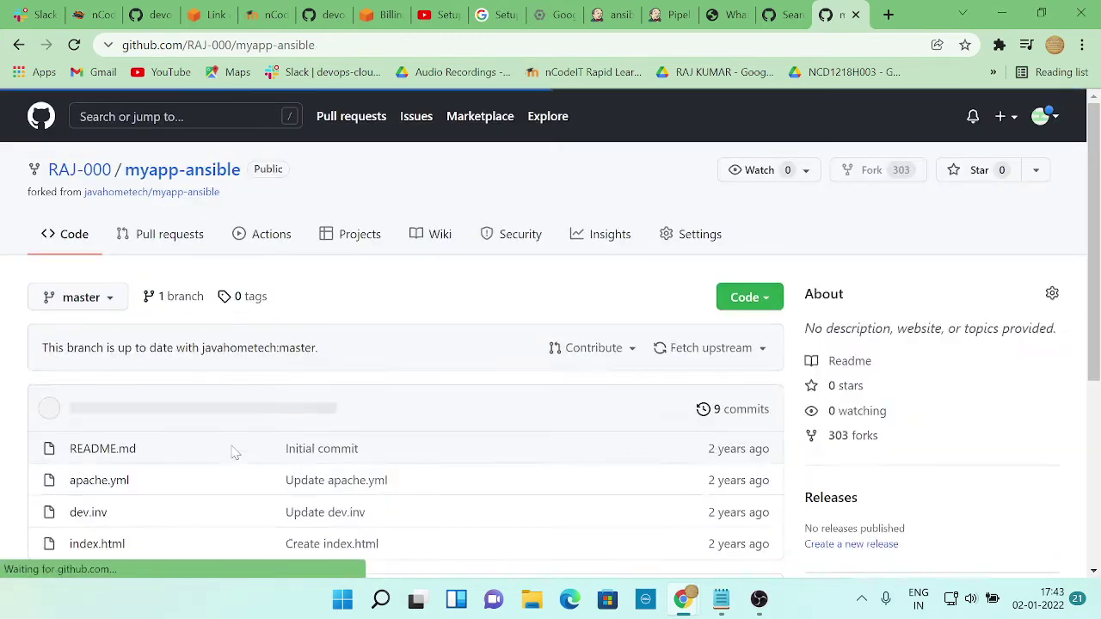
scroll(215, 447, "down", 2)
left_click(93, 312)
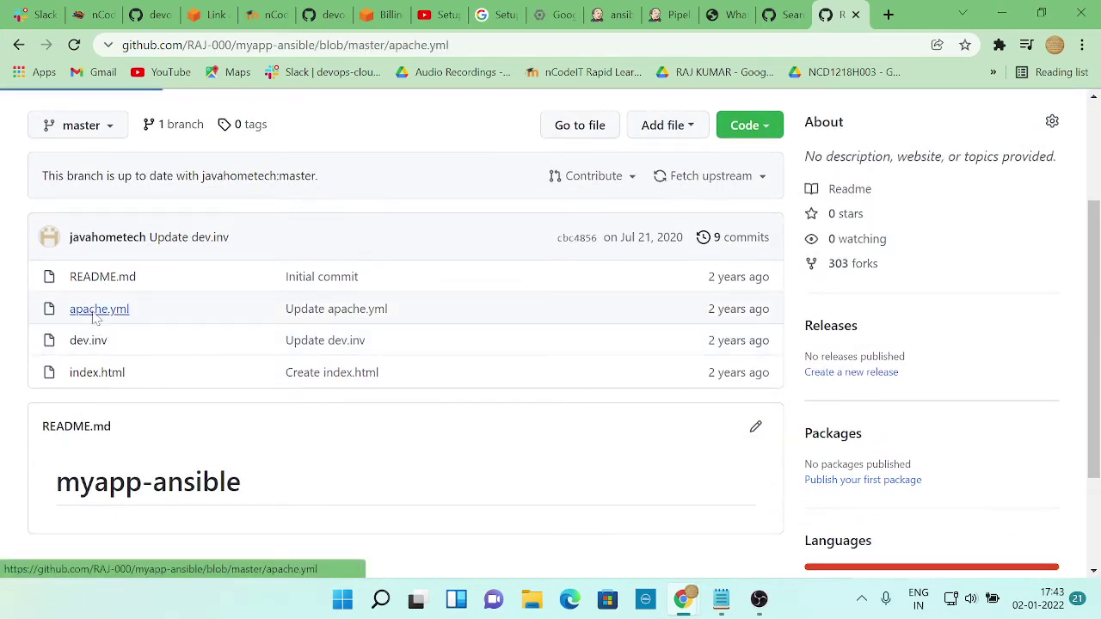
scroll(227, 376, "down", 4)
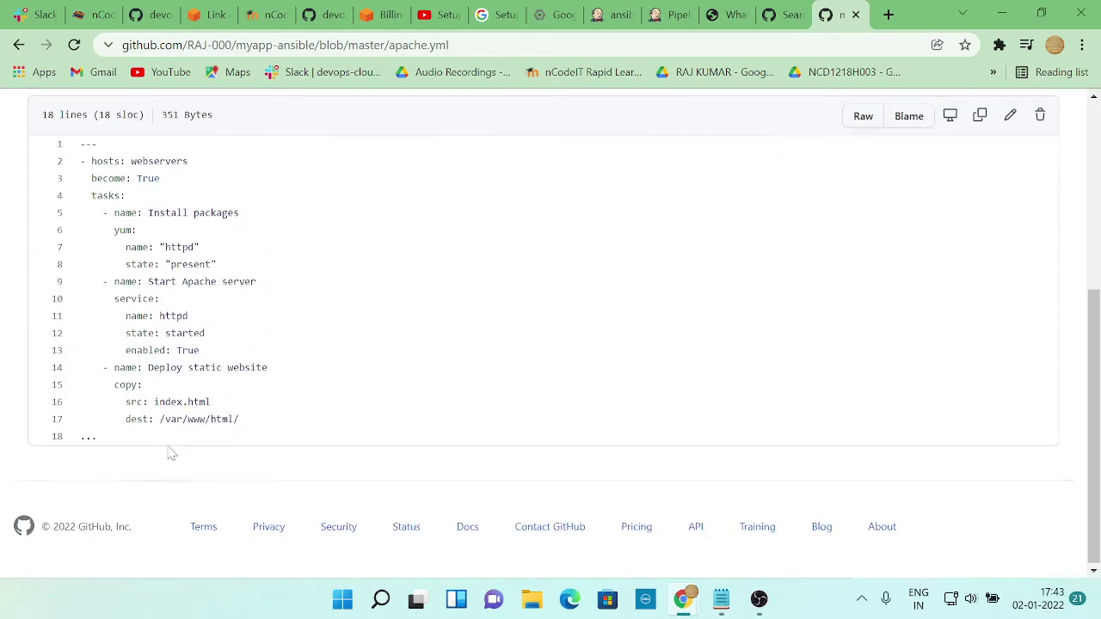
scroll(167, 454, "up", 4)
left_click(193, 303)
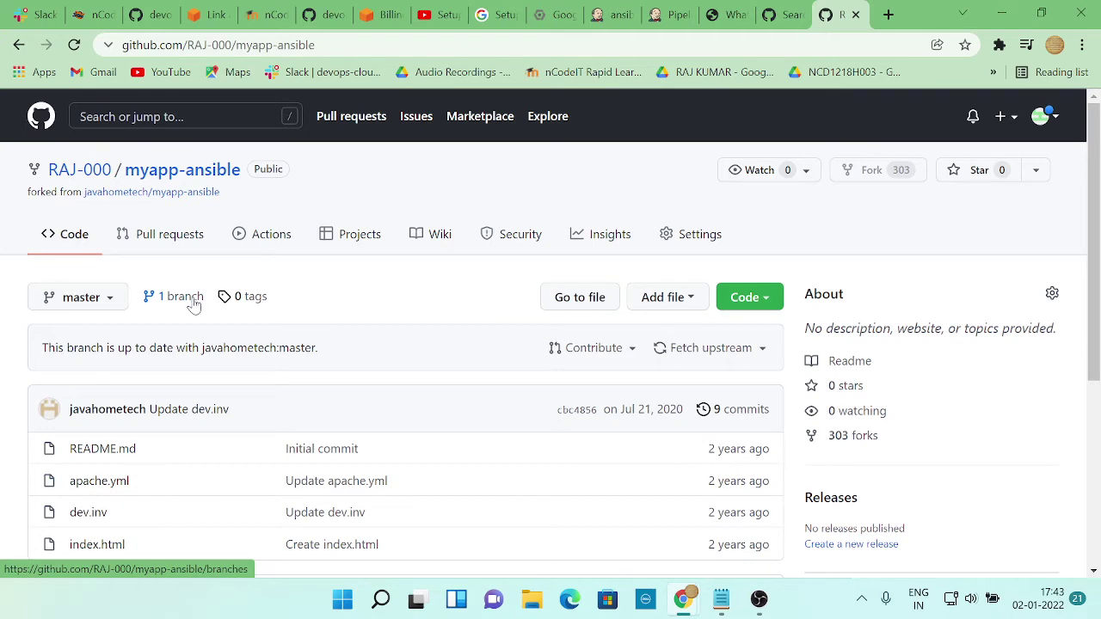
scroll(184, 490, "down", 2)
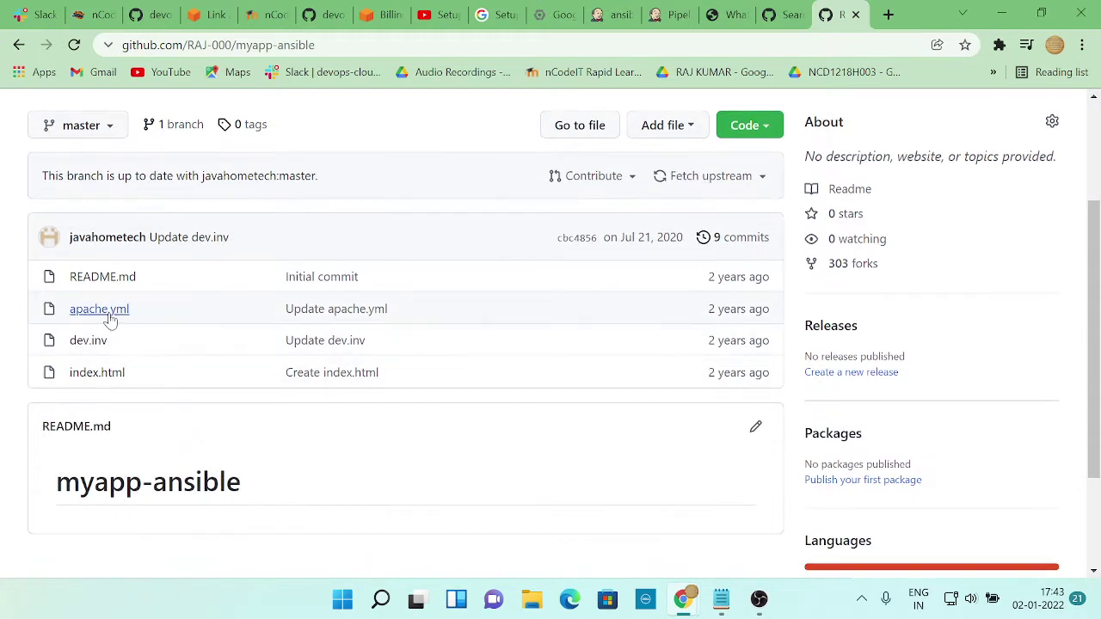
left_click(99, 310)
scroll(285, 356, "down", 3)
scroll(296, 368, "down", 1)
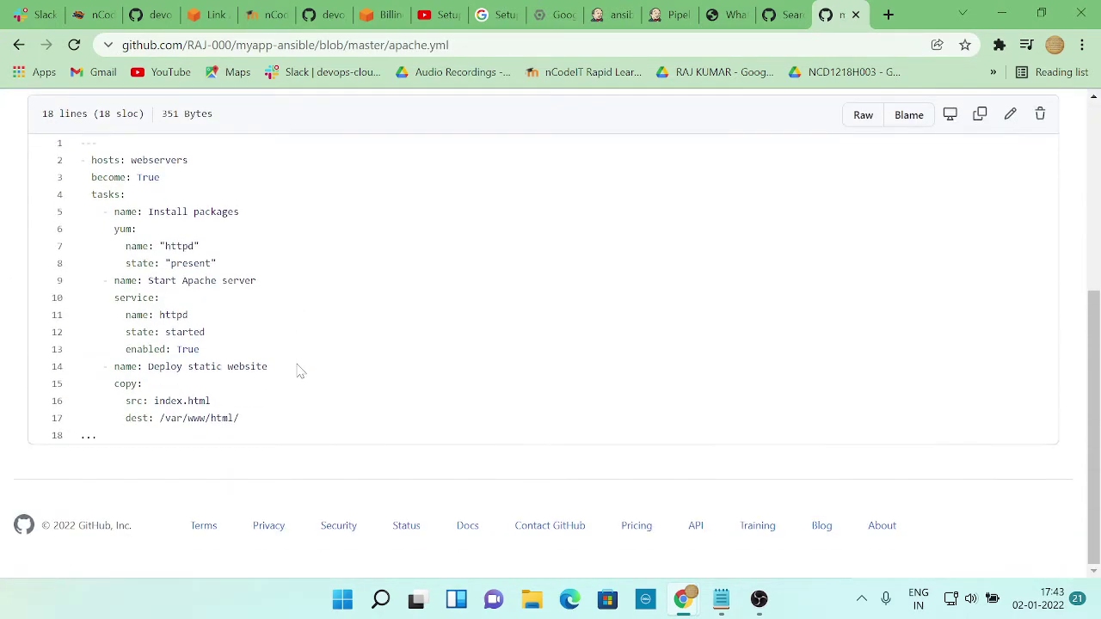
scroll(300, 372, "up", 3)
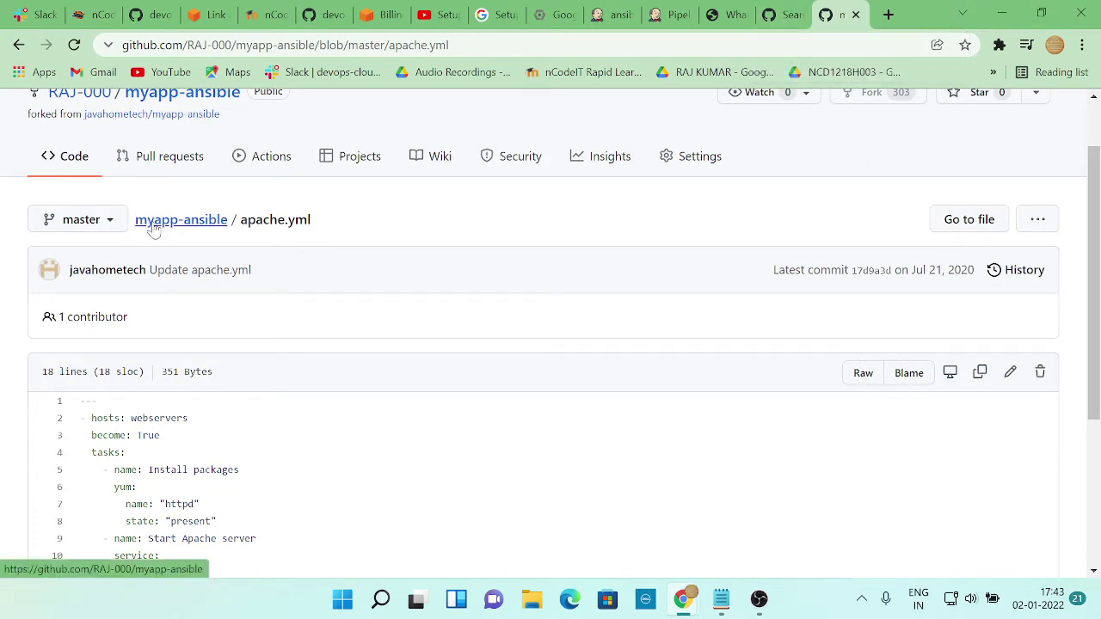
left_click(215, 222)
Return to the Jenkins Pipeline Syntax tab and scroll the Add Credentials dialog's ec2-user key fields
left_click(664, 20)
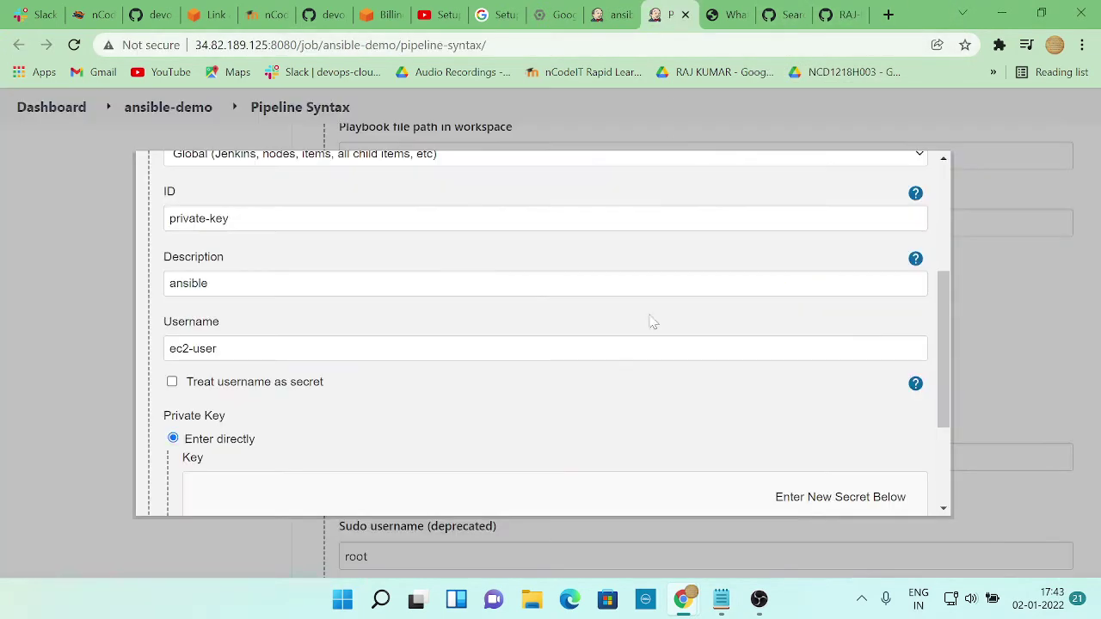
scroll(634, 332, "down", 3)
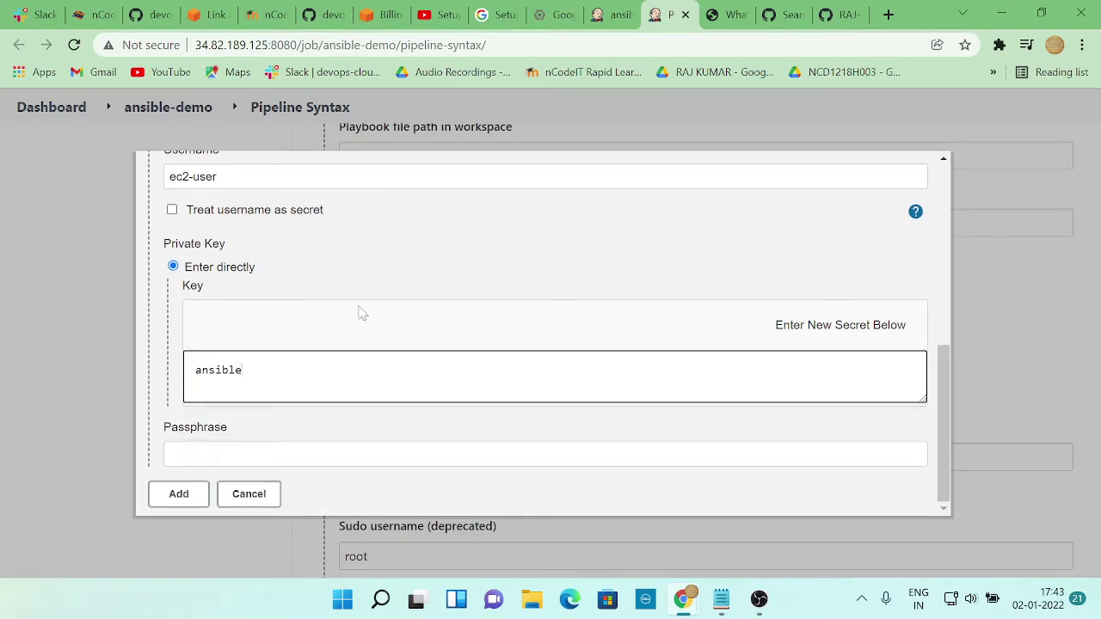
scroll(361, 313, "up", 3)
scroll(361, 313, "down", 3)
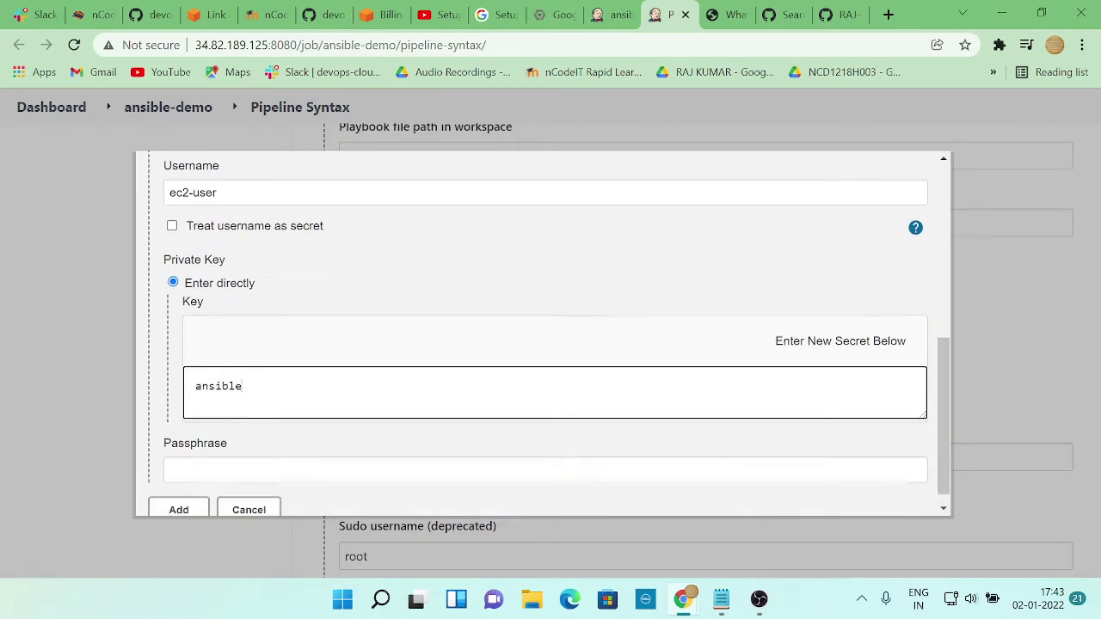
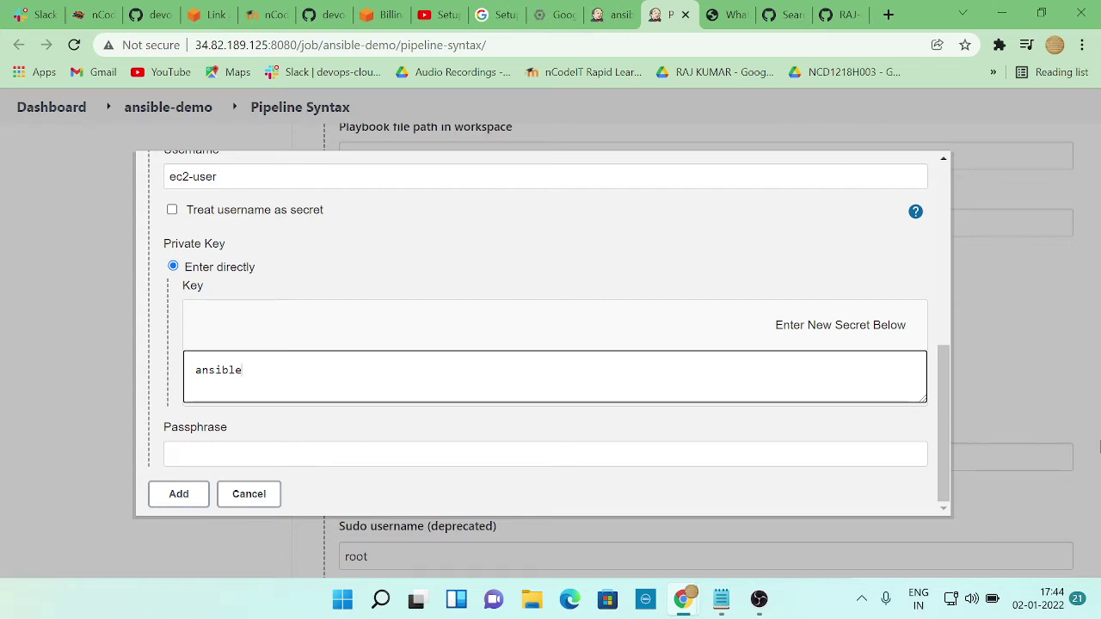
Review the SSH key credential fields, then cancel the form without adding the credential
scroll(425, 307, "up", 2)
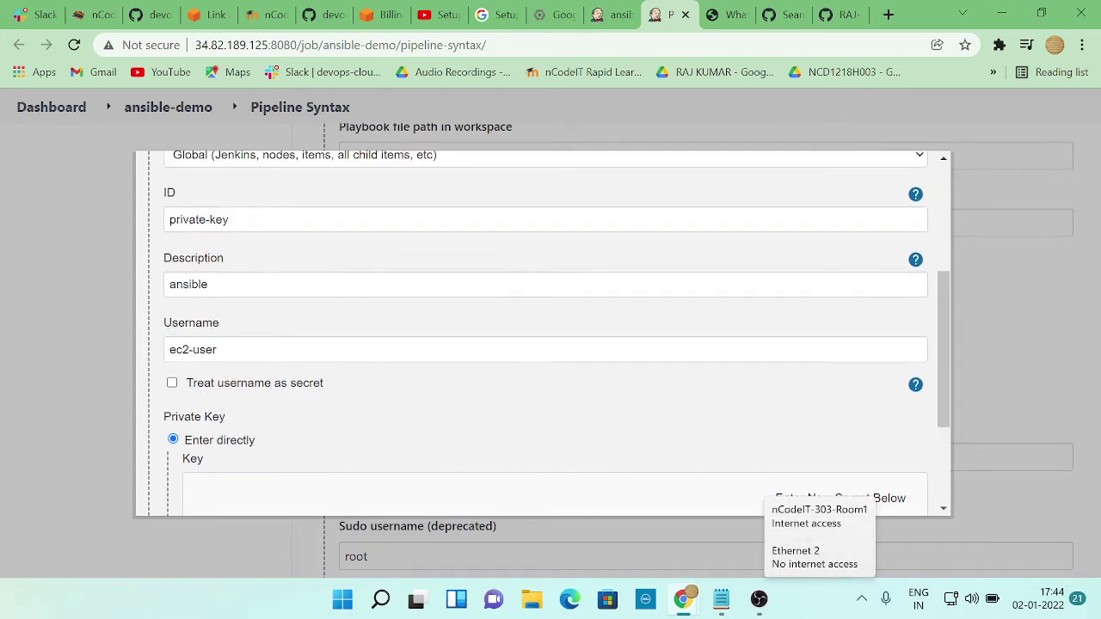
scroll(428, 295, "up", 2)
scroll(428, 295, "down", 1)
scroll(427, 295, "up", 1)
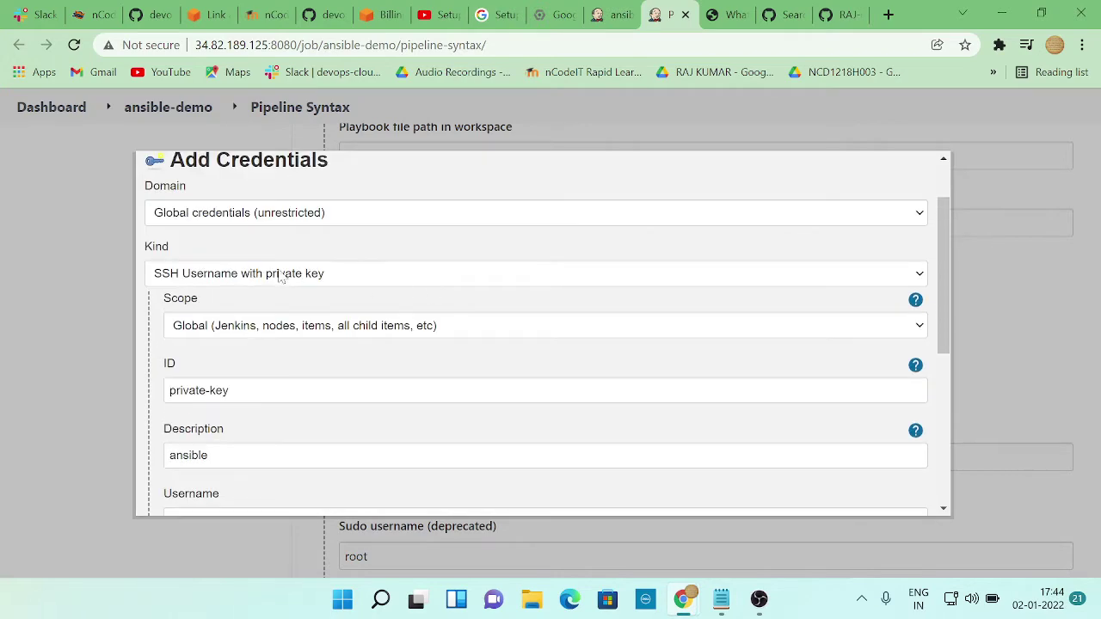
scroll(413, 301, "down", 4)
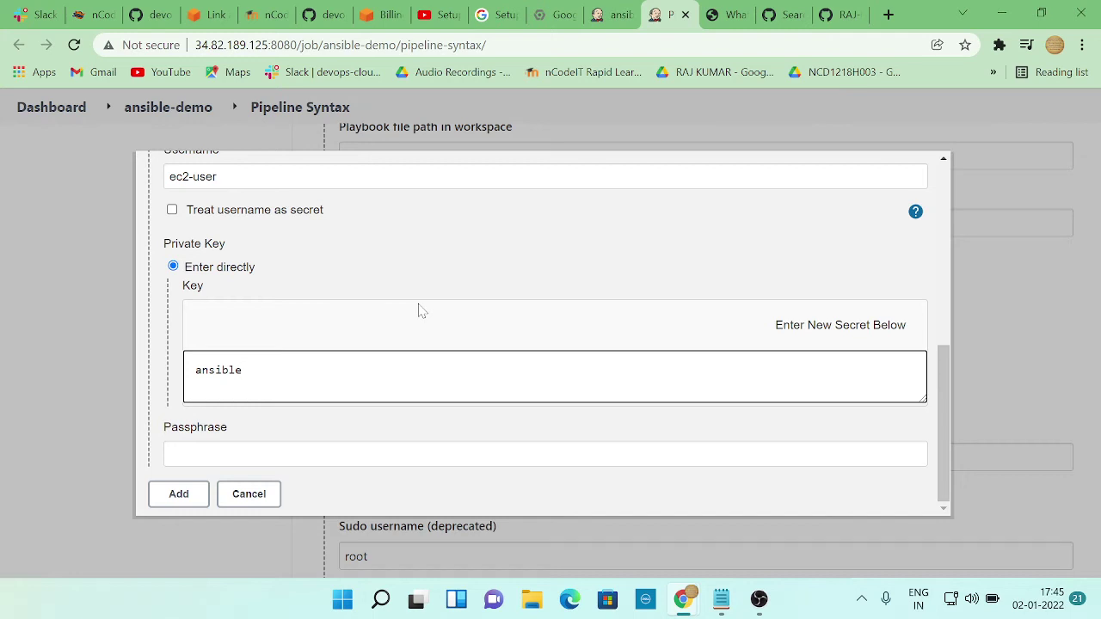
scroll(422, 310, "up", 10)
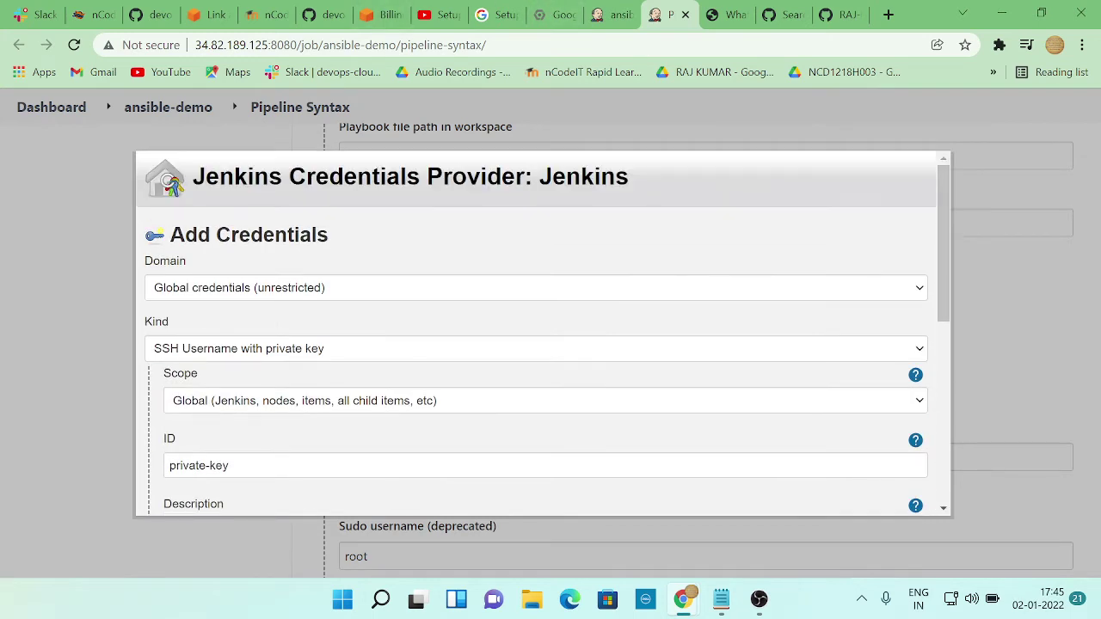
scroll(371, 262, "down", 5)
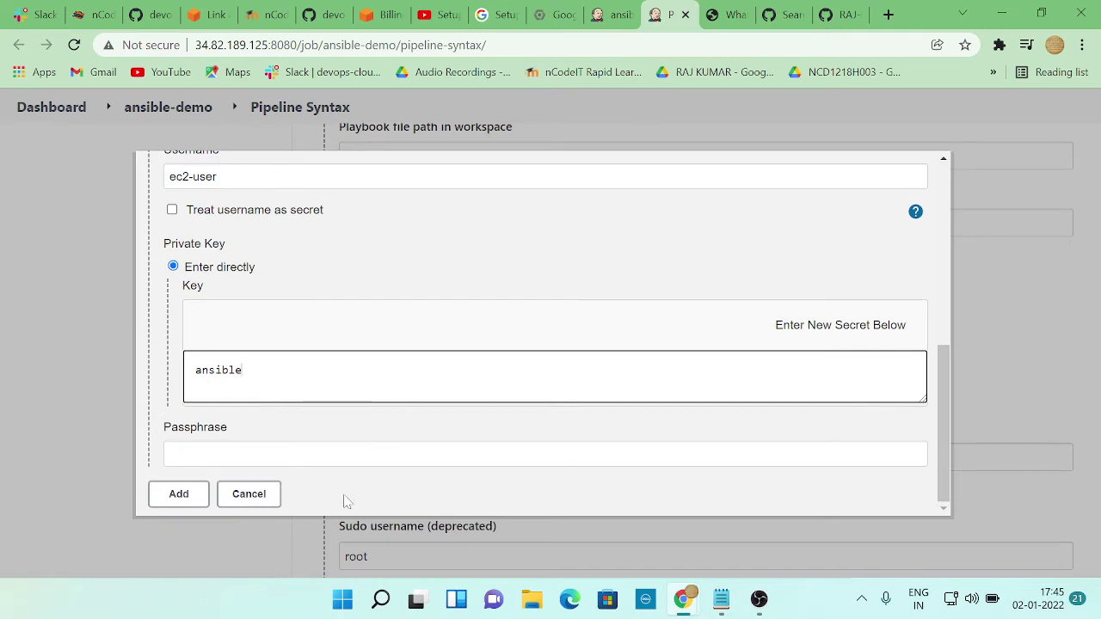
left_click(273, 498)
Go back from the snippet generator to the ansible-demo job page
scroll(530, 356, "up", 5)
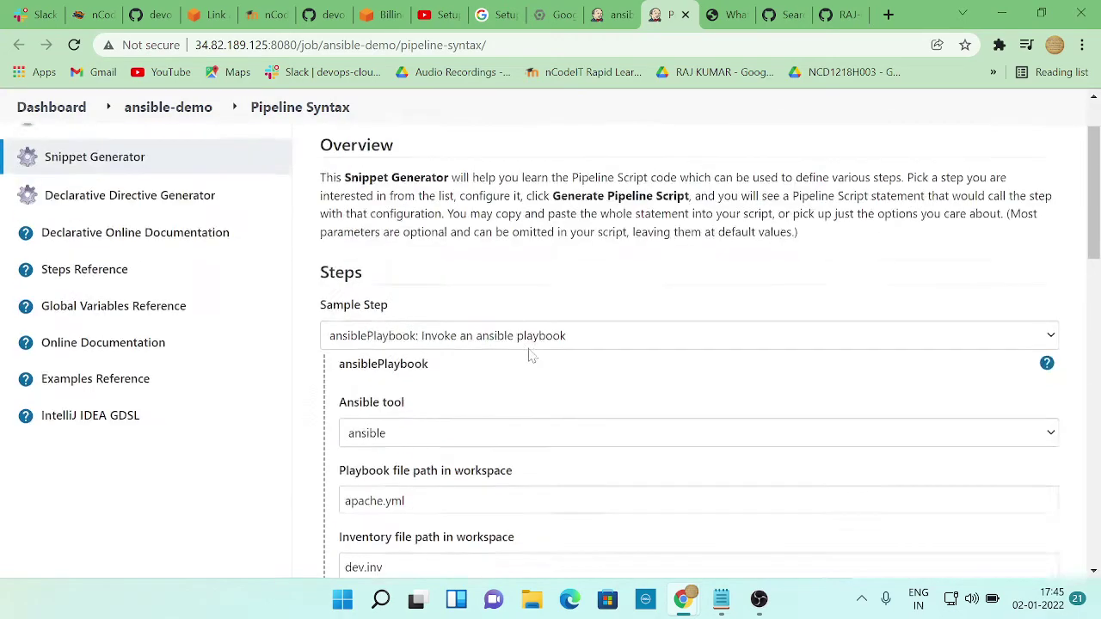
scroll(531, 361, "down", 8)
scroll(531, 366, "down", 6)
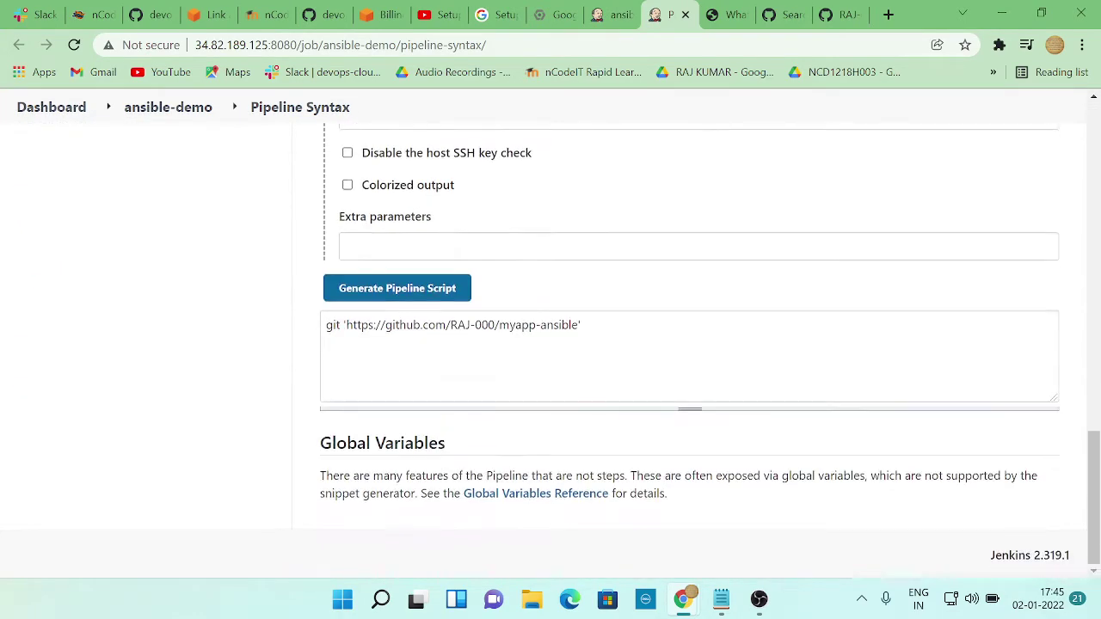
scroll(88, 373, "up", 15)
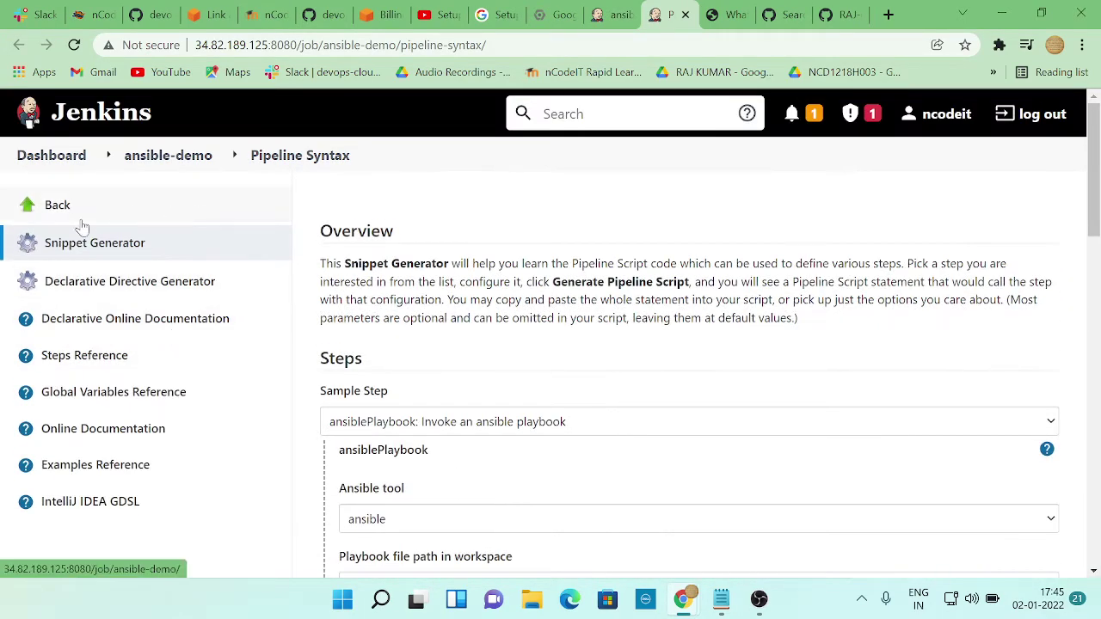
left_click(53, 213)
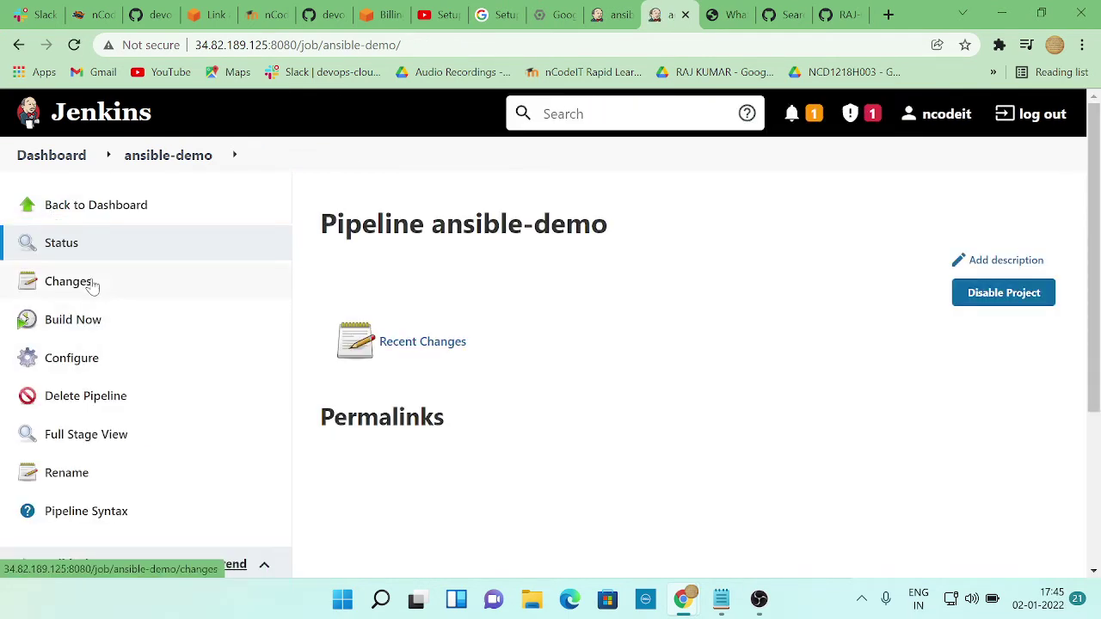
Disable the ansible-demo pipeline, then delete it and confirm the deletion
scroll(602, 347, "down", 2)
scroll(602, 346, "up", 2)
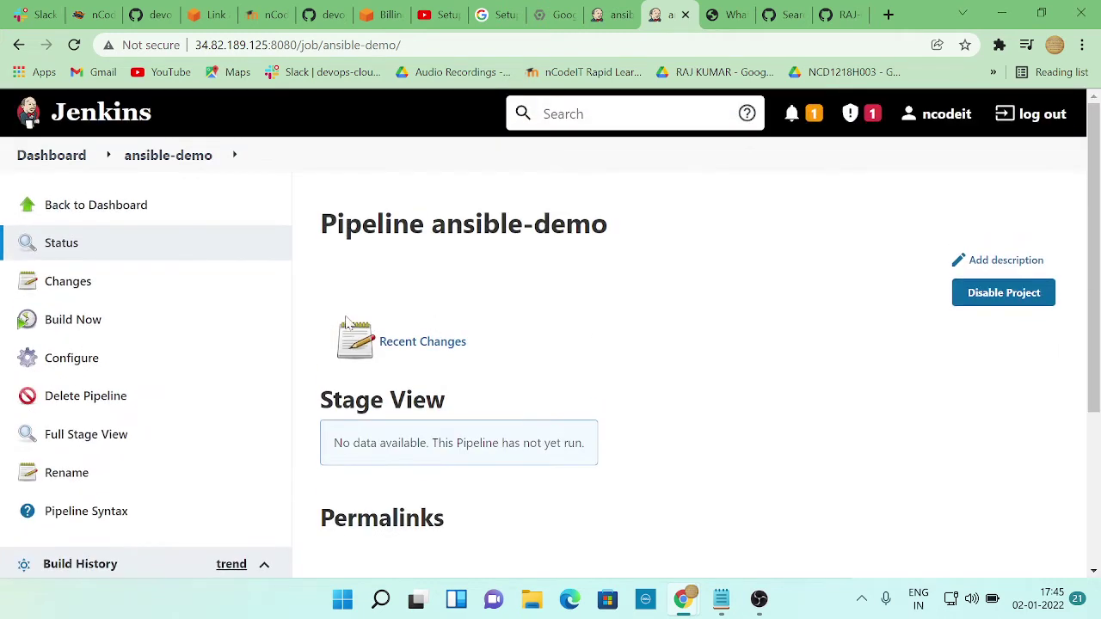
left_click(968, 303)
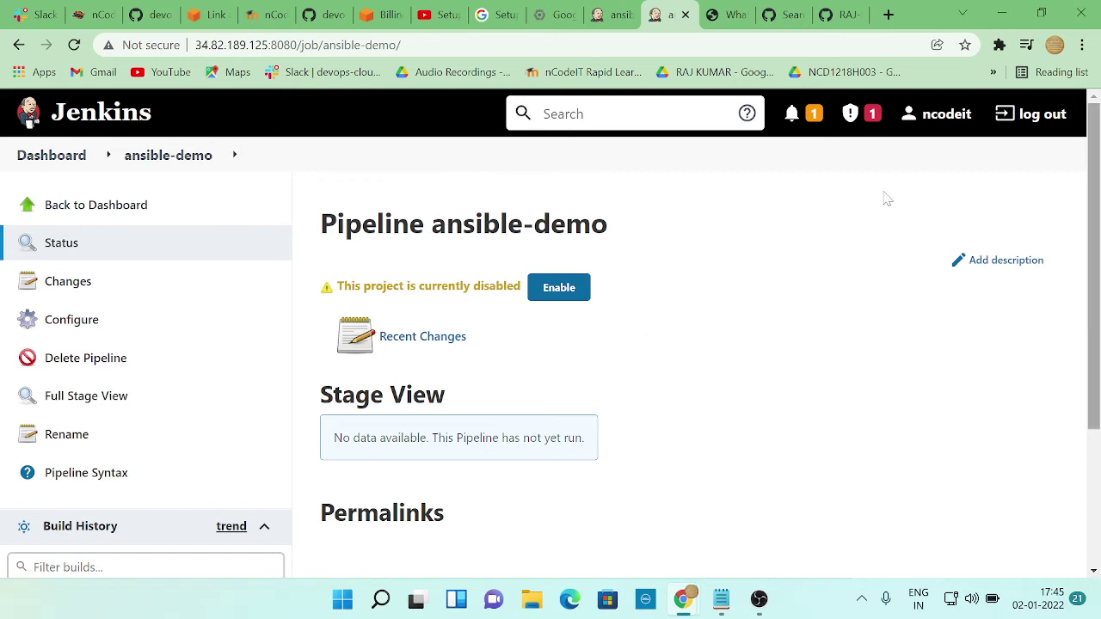
left_click(92, 364)
left_click(634, 143)
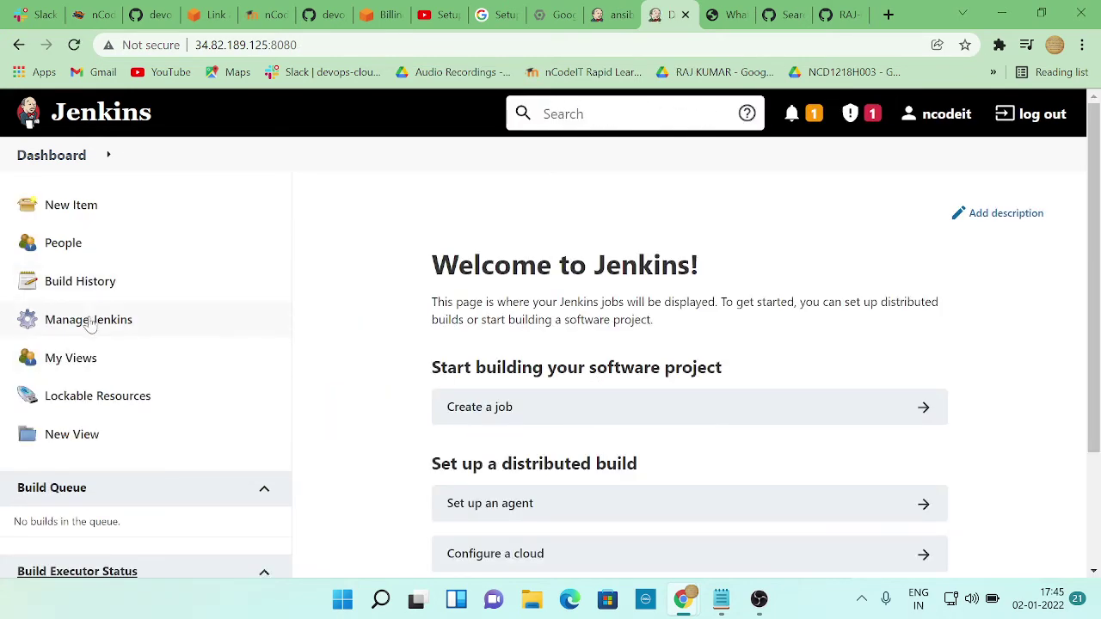
Look through Manage Jenkins' Global Tool Configuration, then return to the dashboard
left_click(92, 322)
scroll(555, 340, "down", 2)
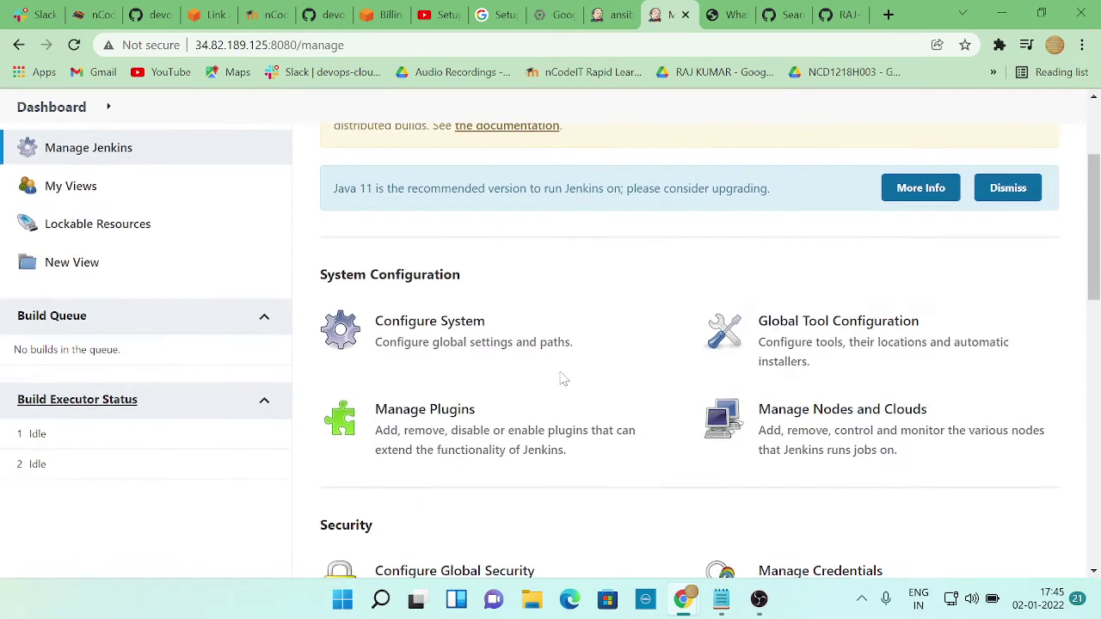
left_click(872, 332)
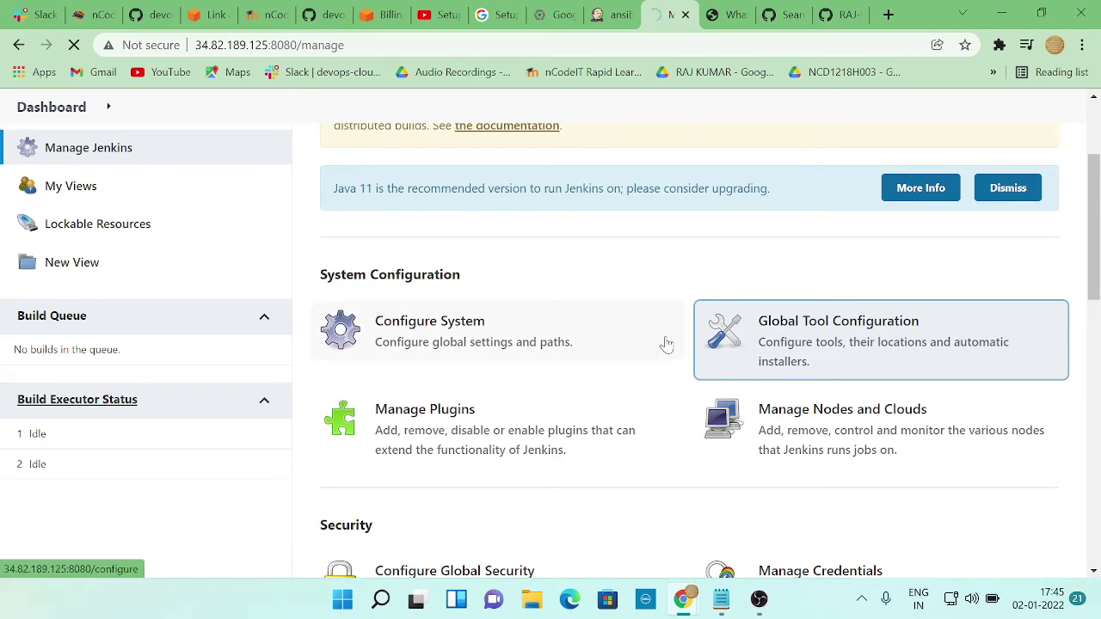
scroll(544, 368, "down", 1)
scroll(544, 368, "down", 7)
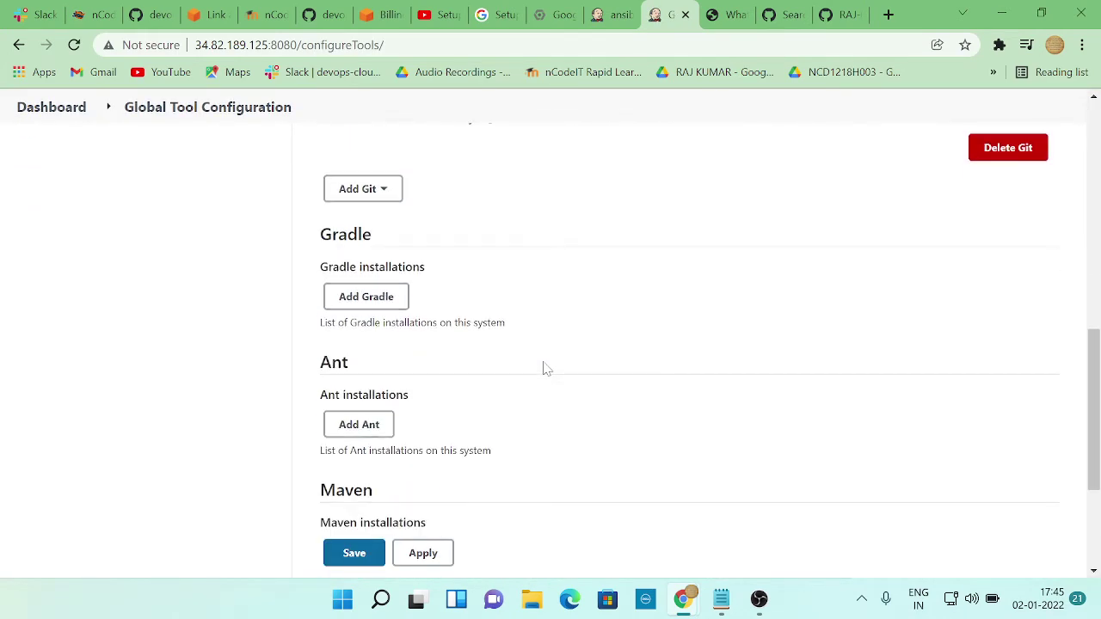
scroll(544, 368, "up", 12)
left_click(83, 215)
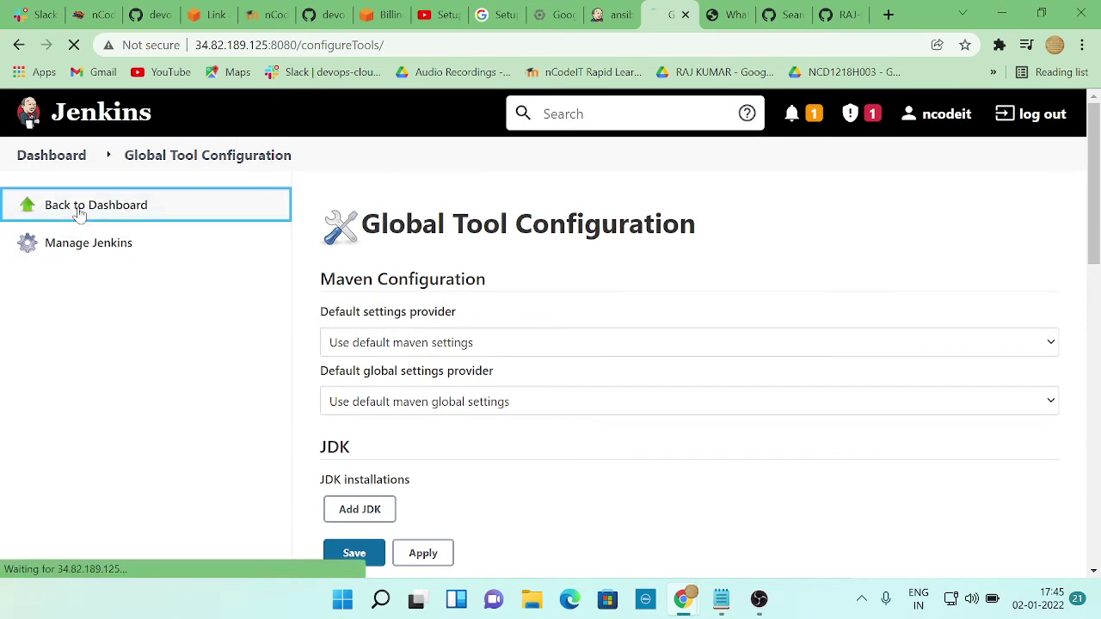
Check the plugin manager, then go back to the dashboard and start a New Item
left_click(93, 320)
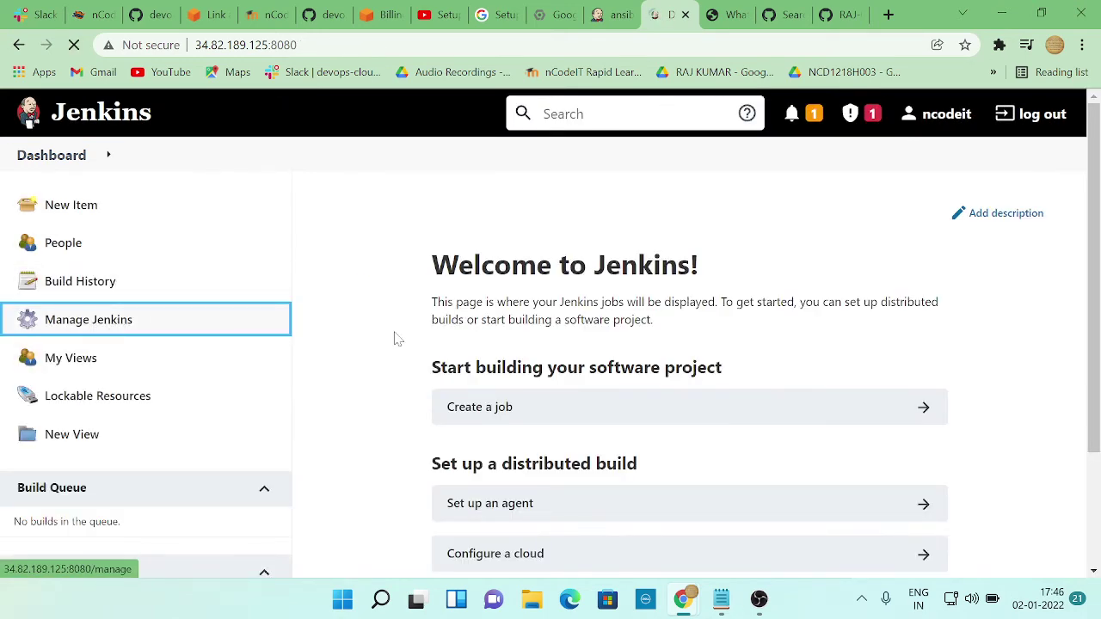
scroll(479, 370, "down", 2)
left_click(419, 428)
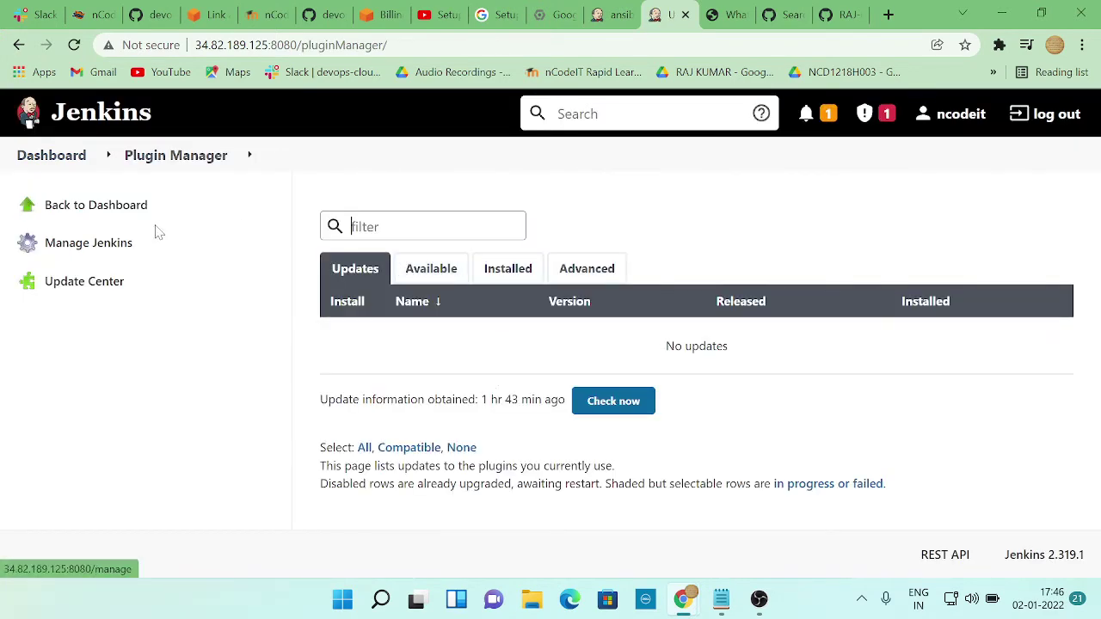
left_click(108, 215)
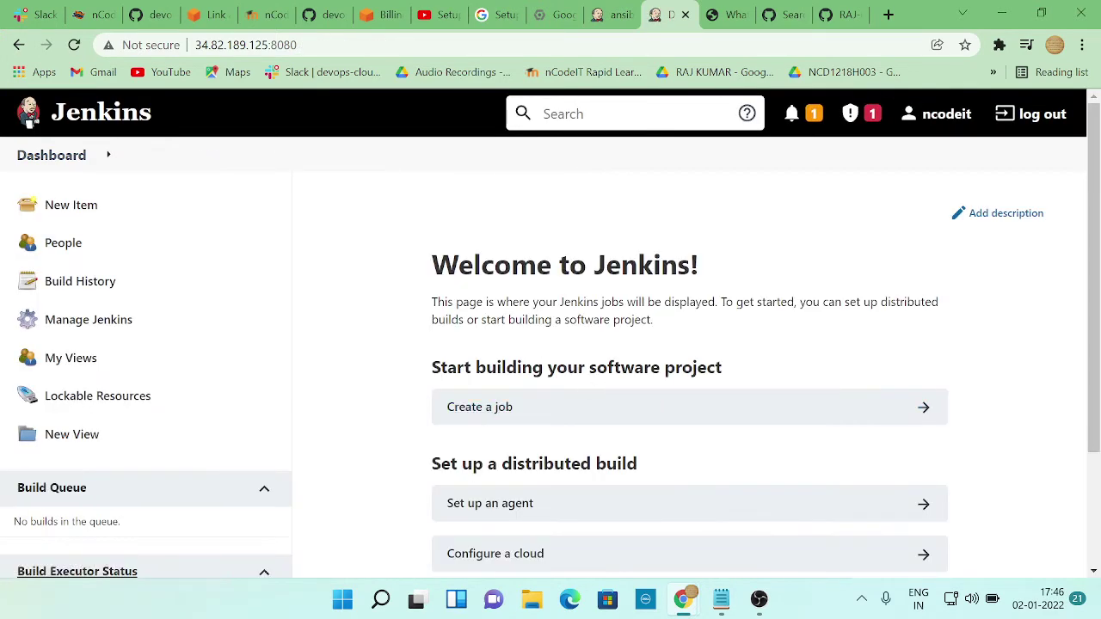
scroll(602, 383, "down", 2)
scroll(602, 383, "up", 2)
left_click(62, 207)
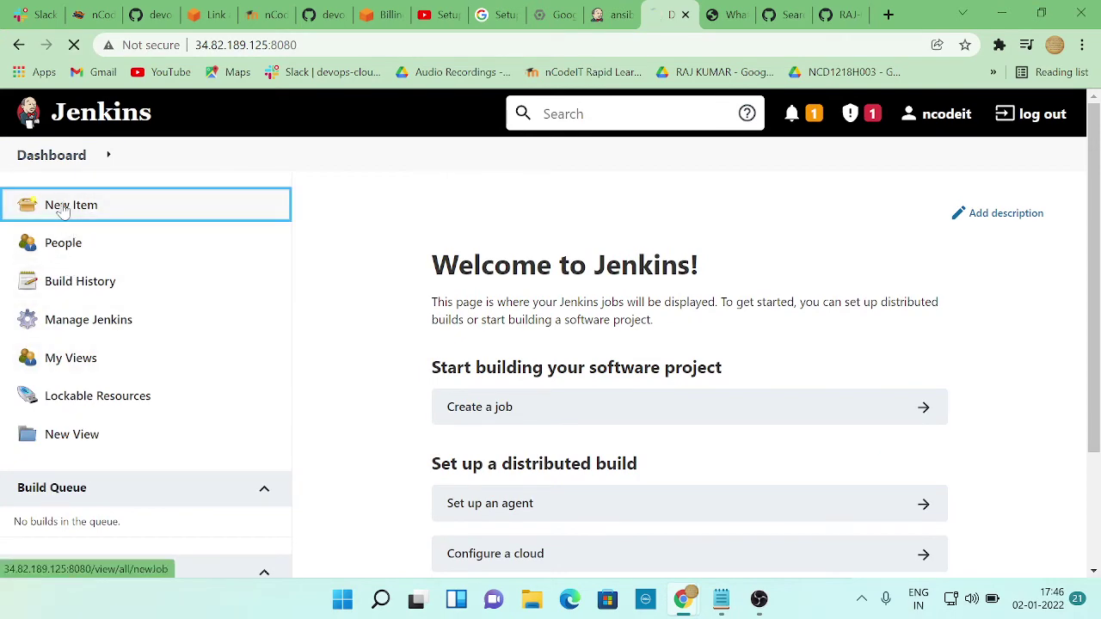
Name the new item 'ansible-check' and create it as a Freestyle project
scroll(320, 311, "down", 1)
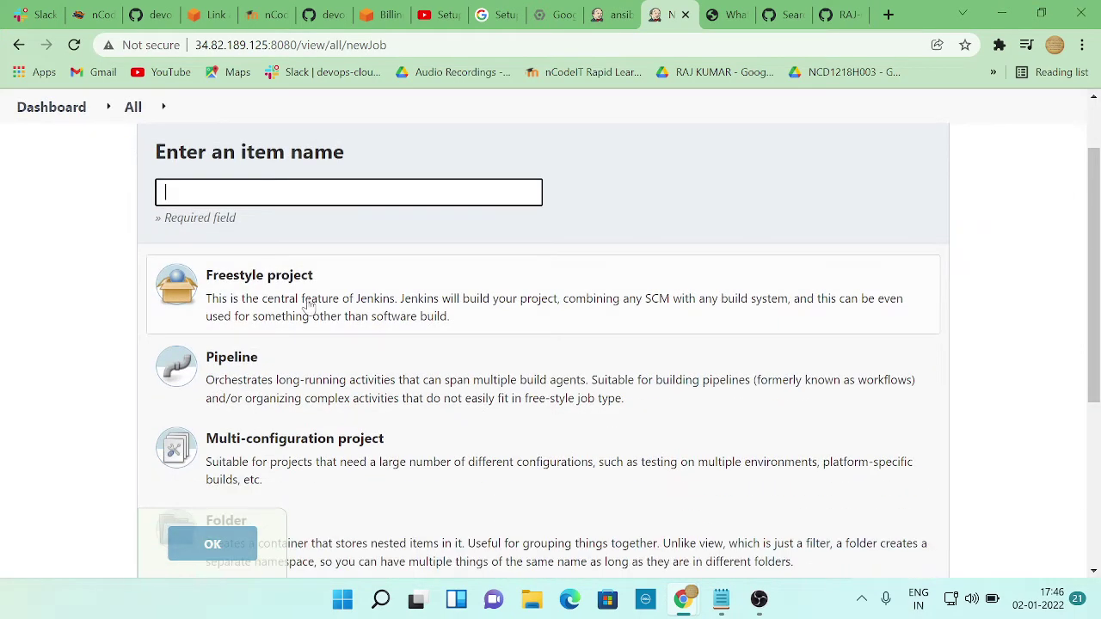
key("Down")
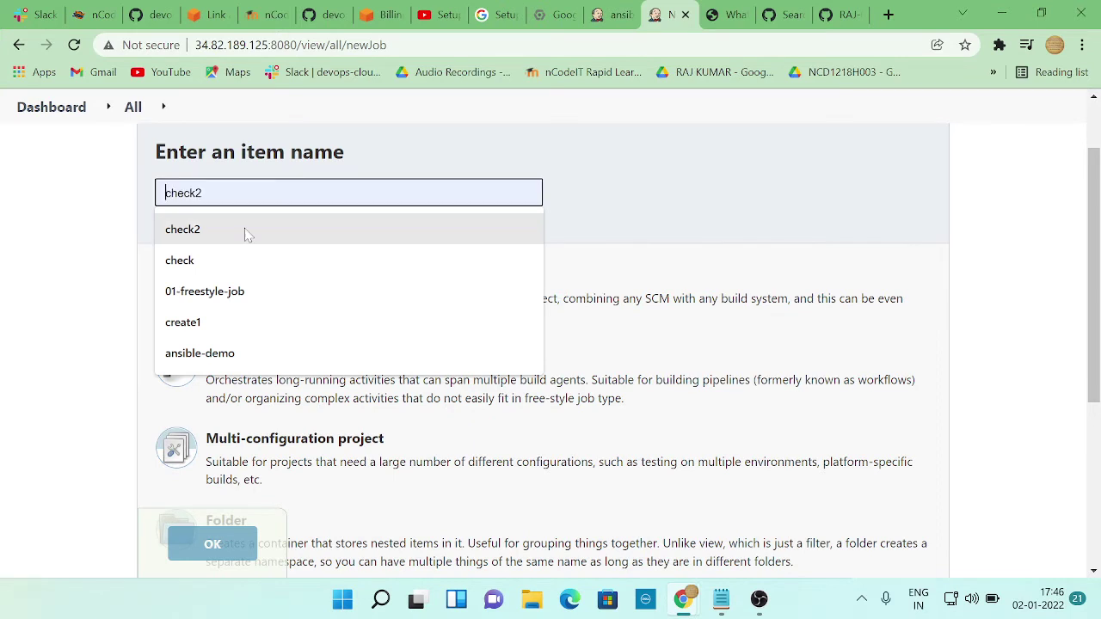
type("ansible")
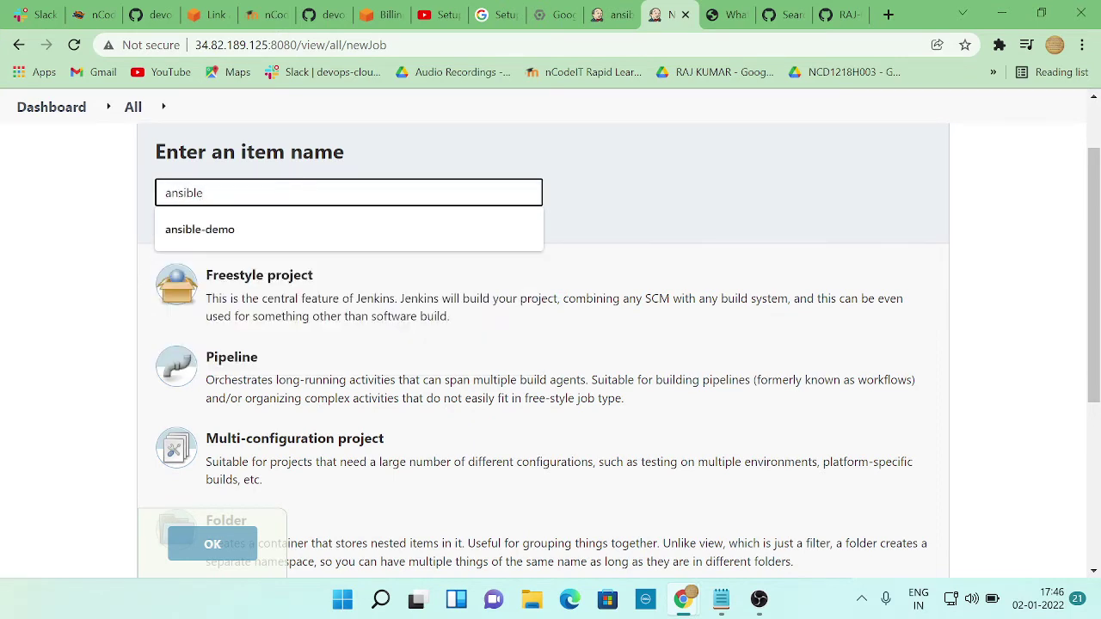
type("-chec")
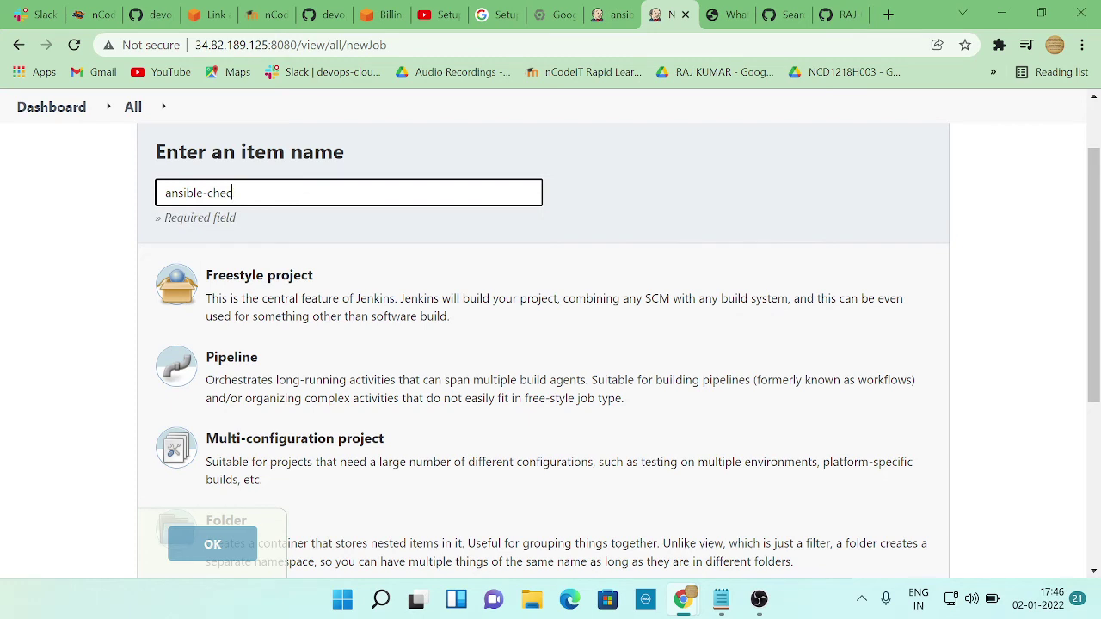
type("k")
left_click(256, 292)
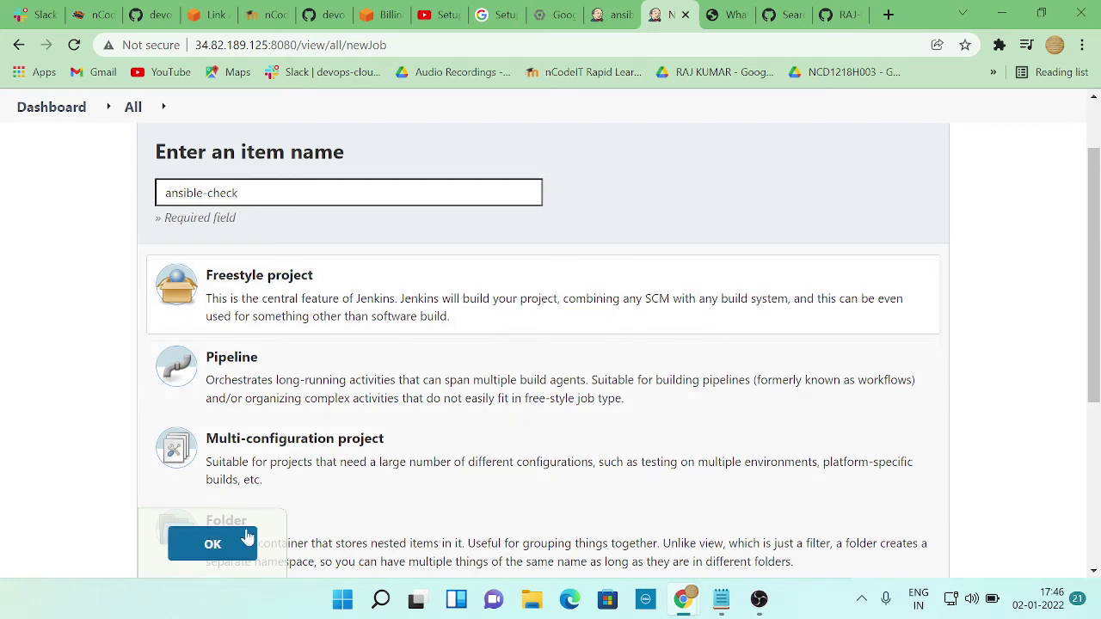
left_click(247, 538)
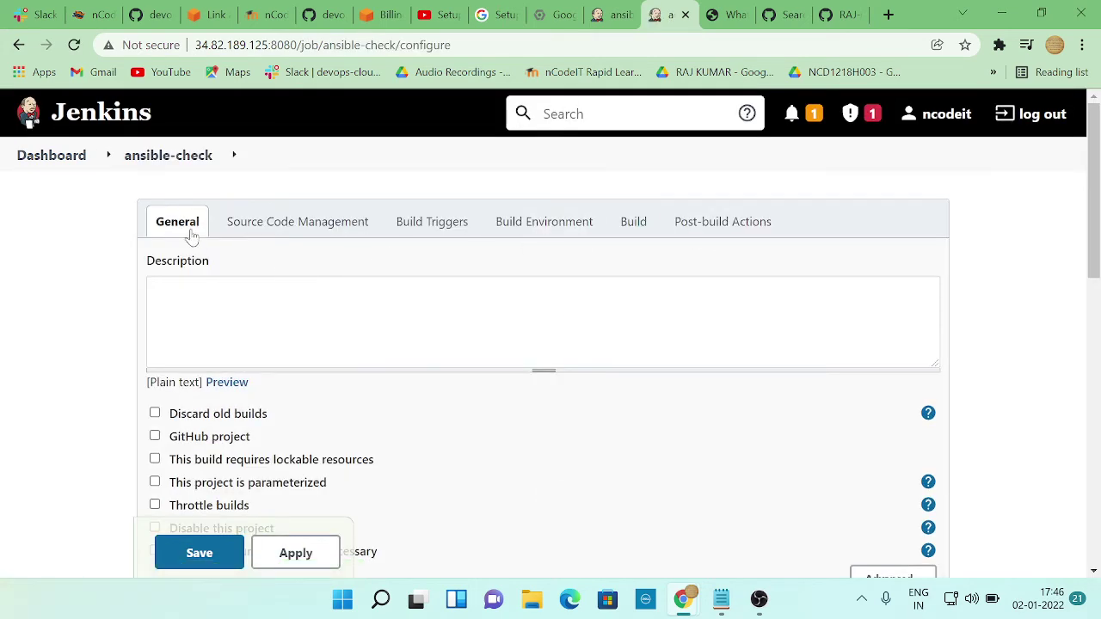
Select Git under Source Code Management for ansible-check and review the sections below it
scroll(344, 332, "down", 2)
scroll(418, 413, "down", 2)
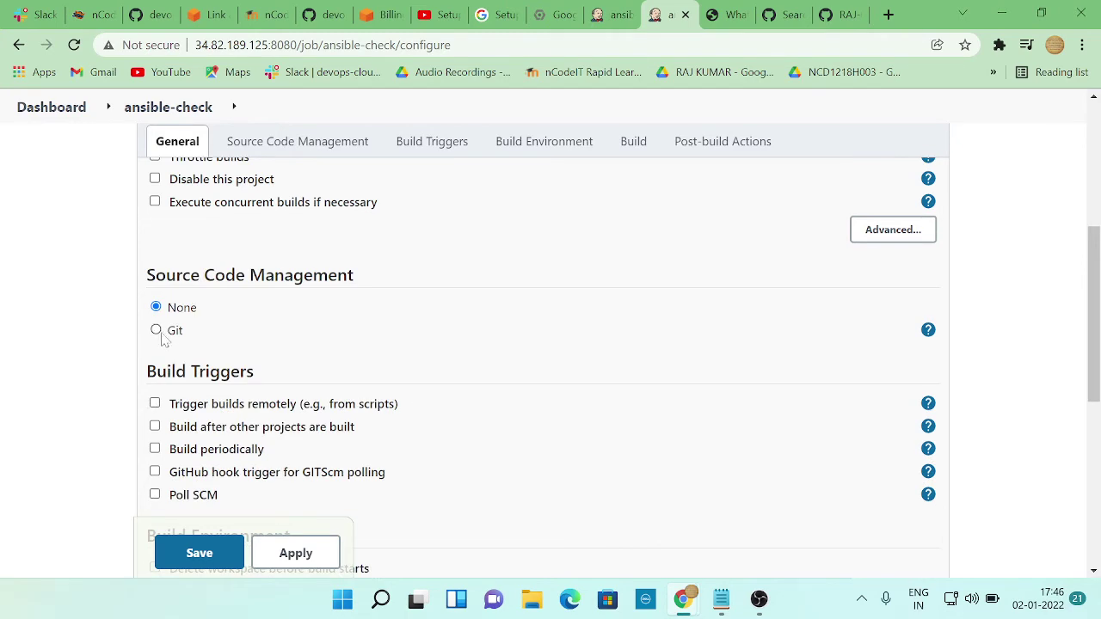
scroll(292, 346, "up", 3)
scroll(293, 344, "down", 2)
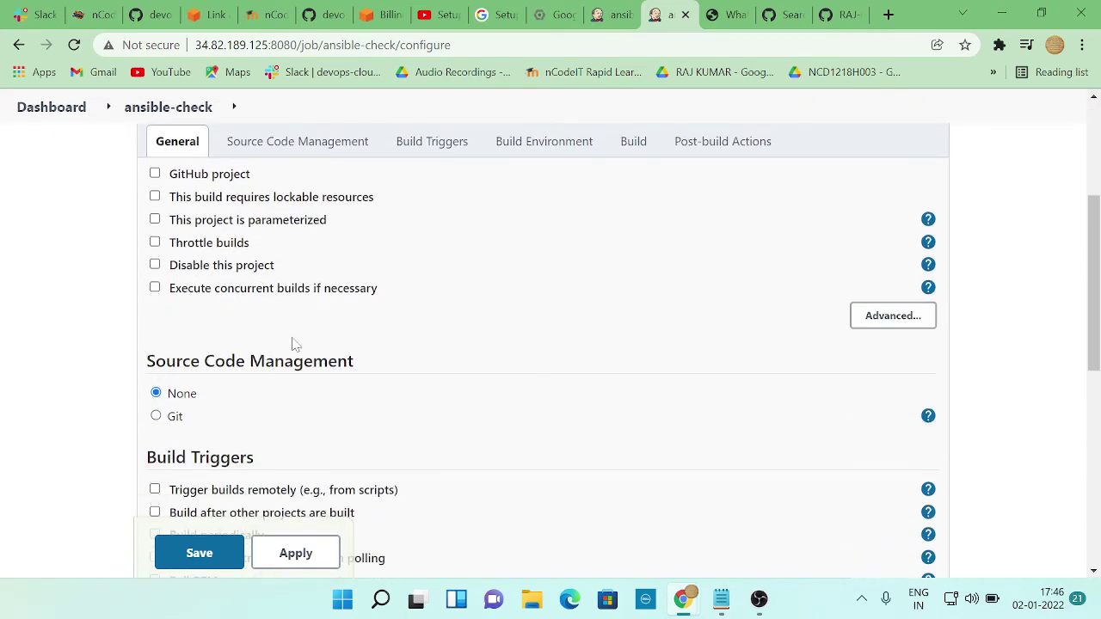
left_click(155, 417)
scroll(293, 411, "down", 3)
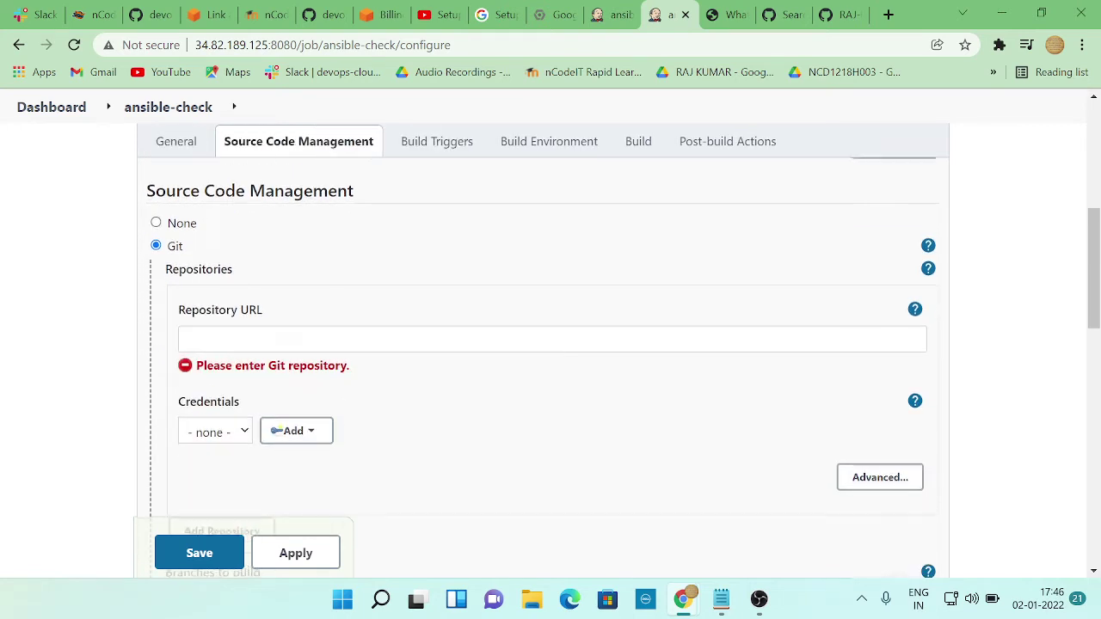
scroll(437, 440, "down", 1)
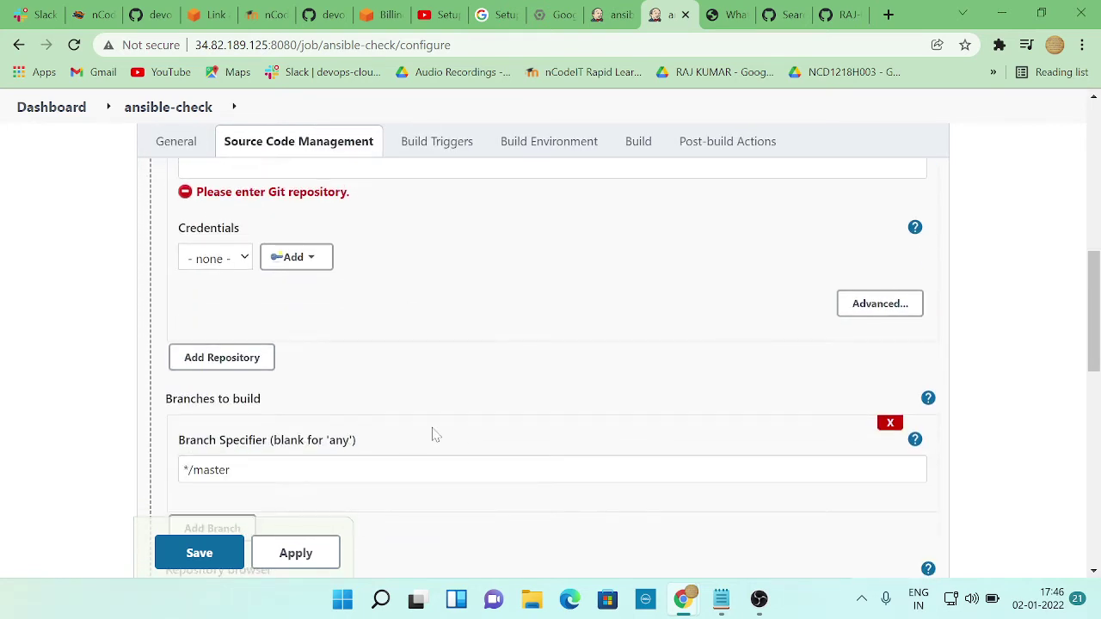
scroll(436, 436, "down", 5)
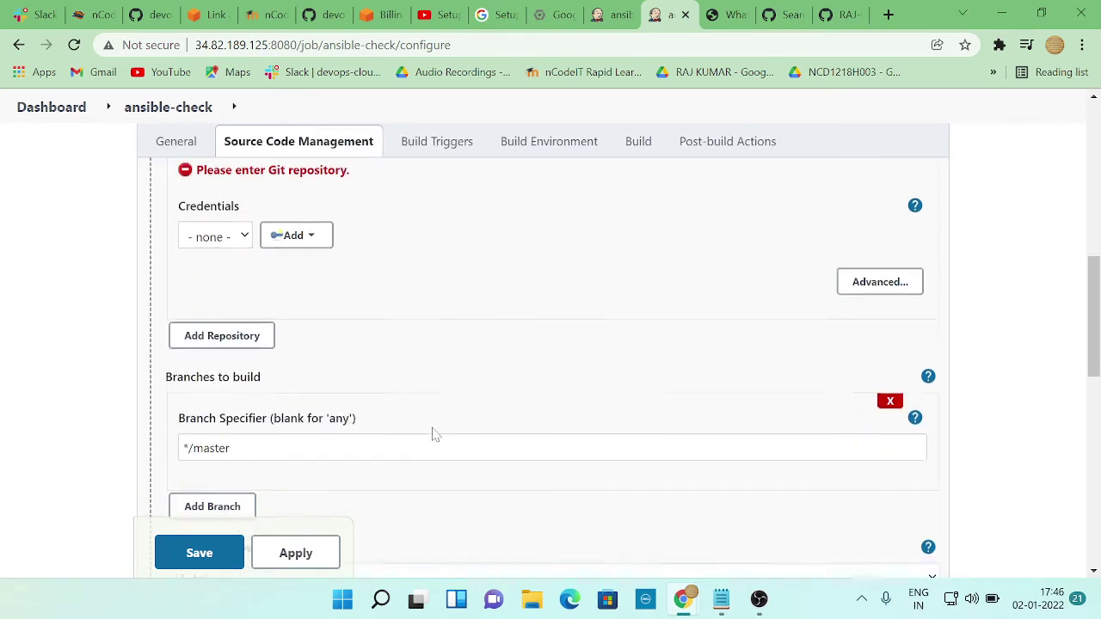
scroll(436, 436, "down", 3)
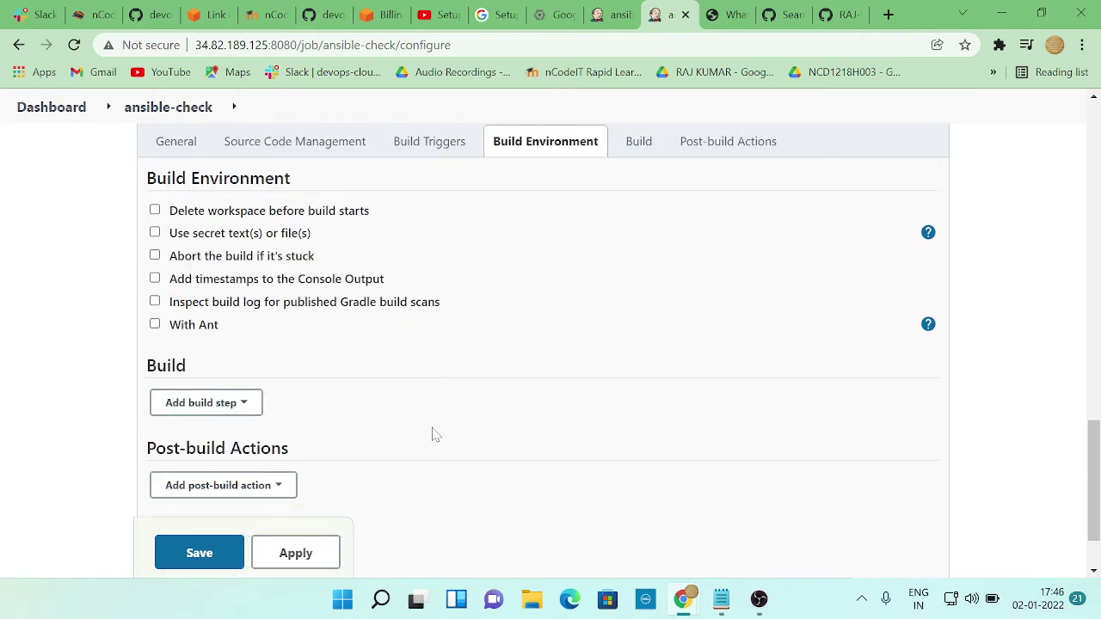
scroll(436, 434, "up", 2)
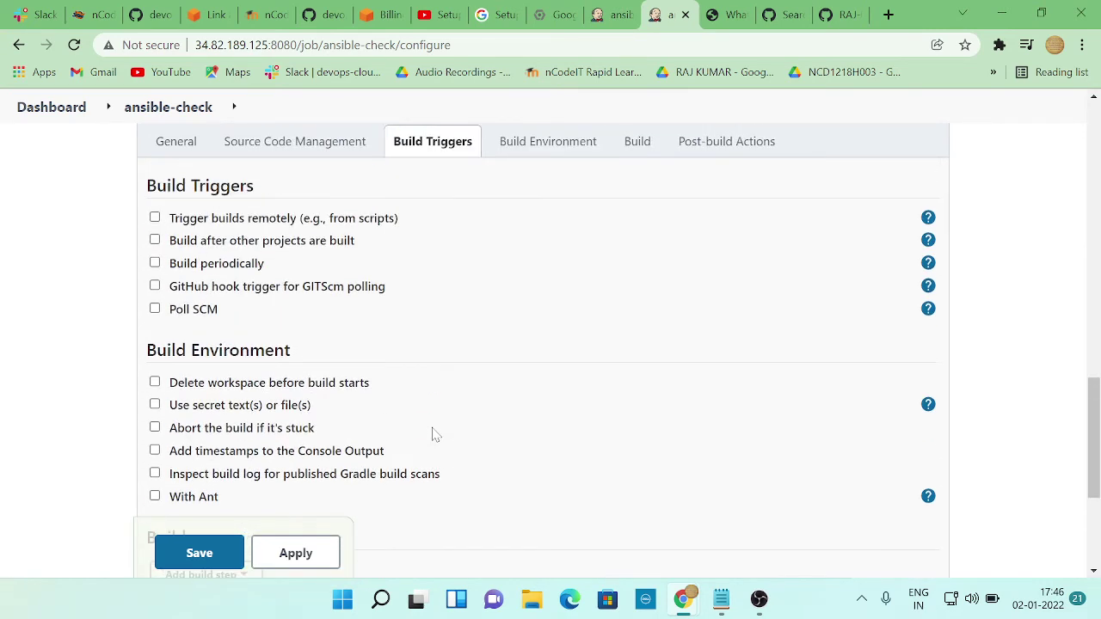
scroll(436, 434, "up", 12)
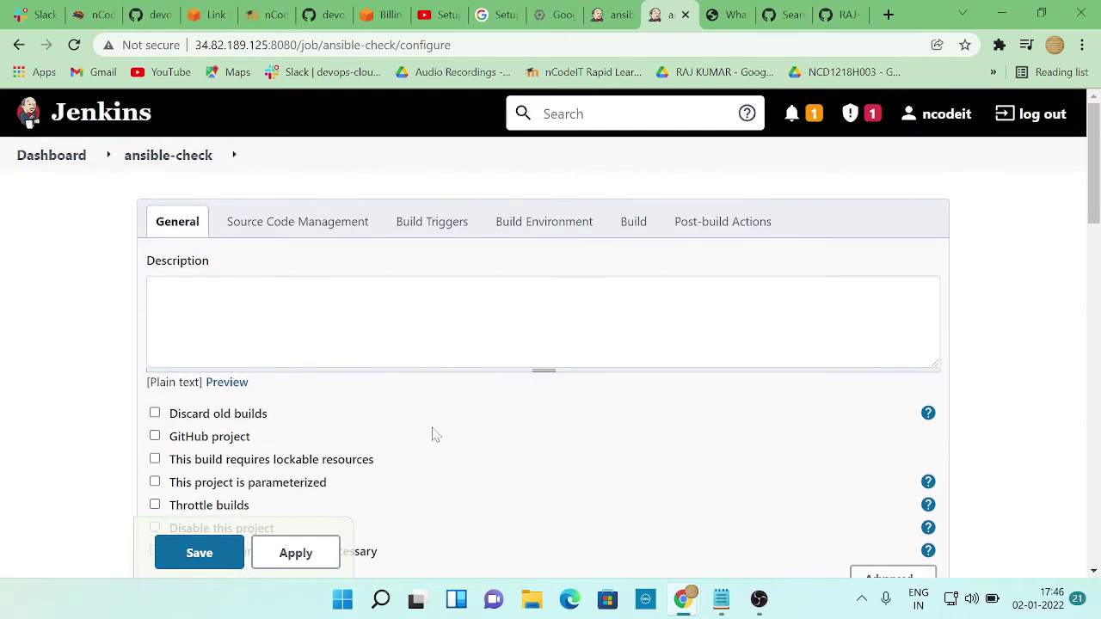
left_click(441, 354)
scroll(443, 410, "down", 2)
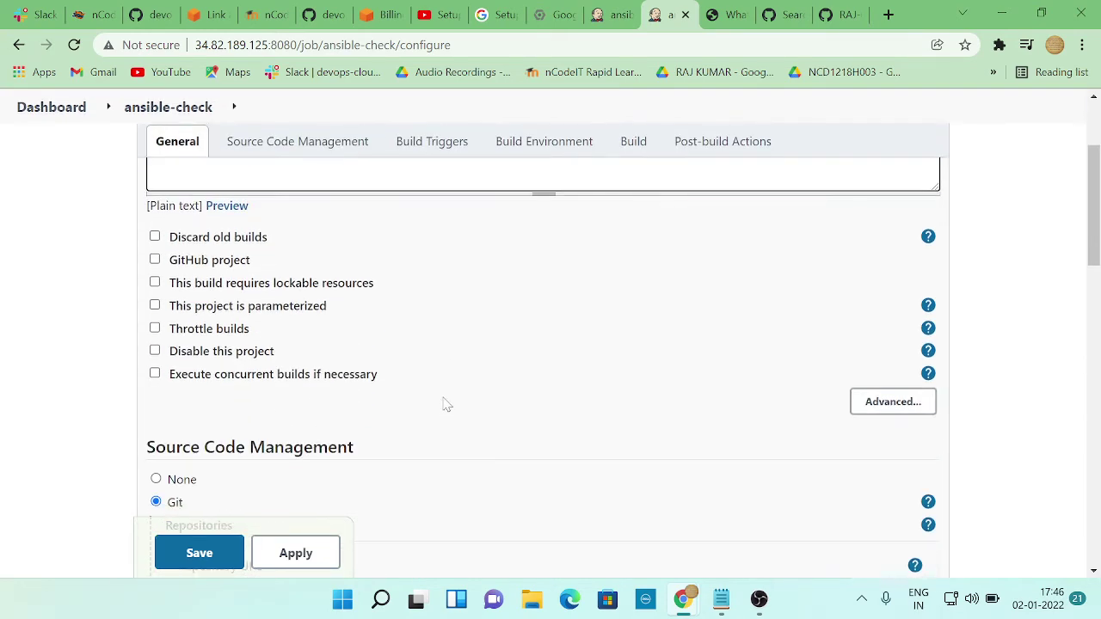
scroll(446, 404, "up", 2)
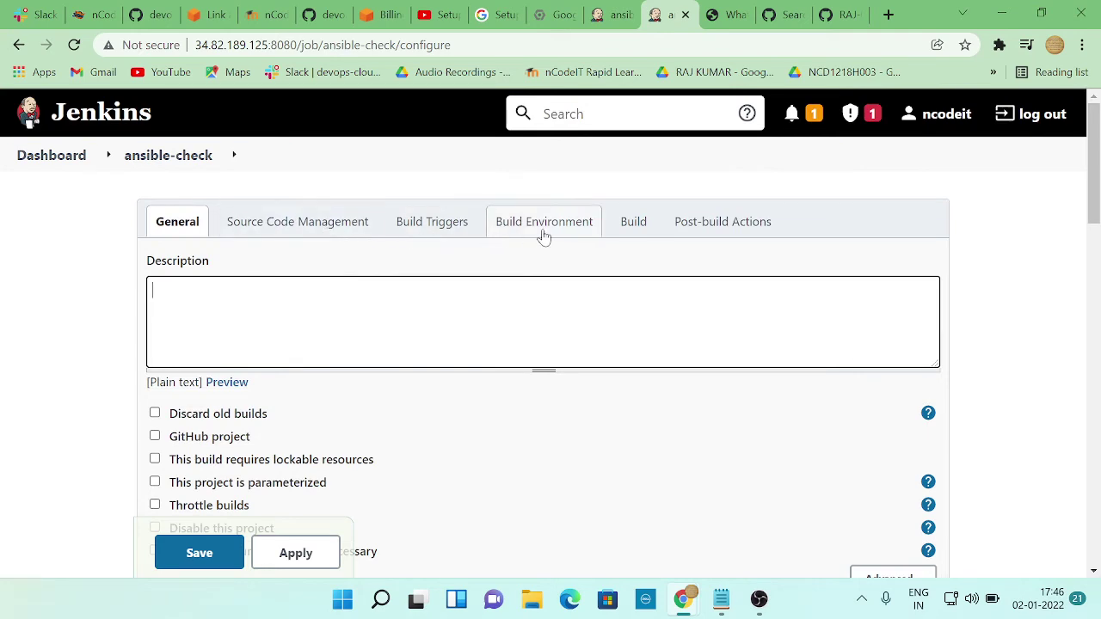
scroll(390, 364, "down", 2)
scroll(399, 366, "up", 2)
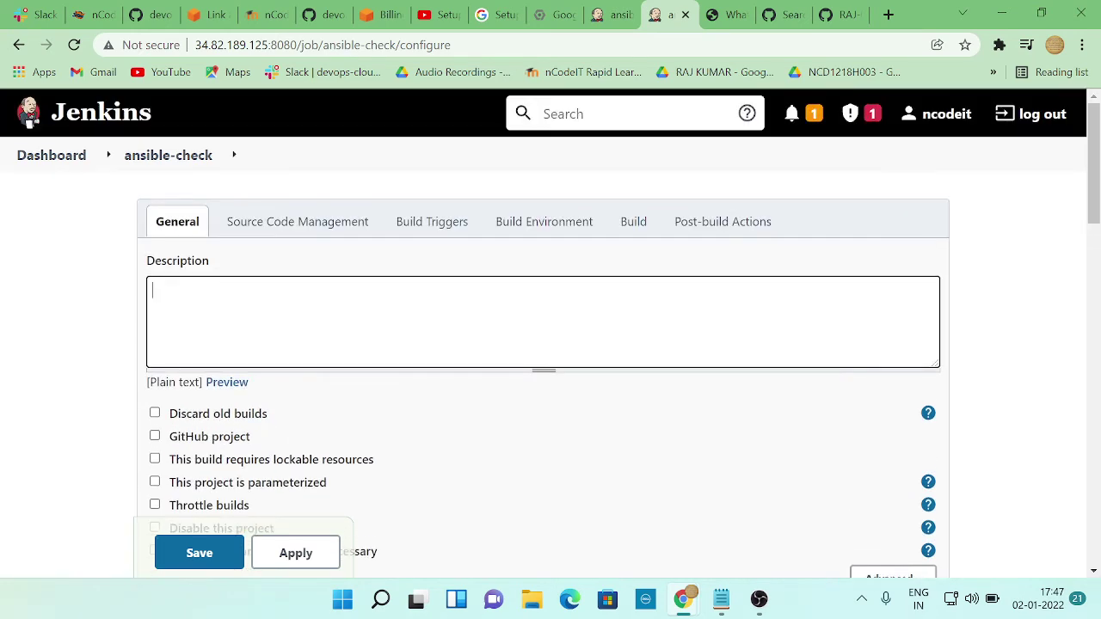
scroll(398, 361, "down", 3)
scroll(398, 359, "down", 2)
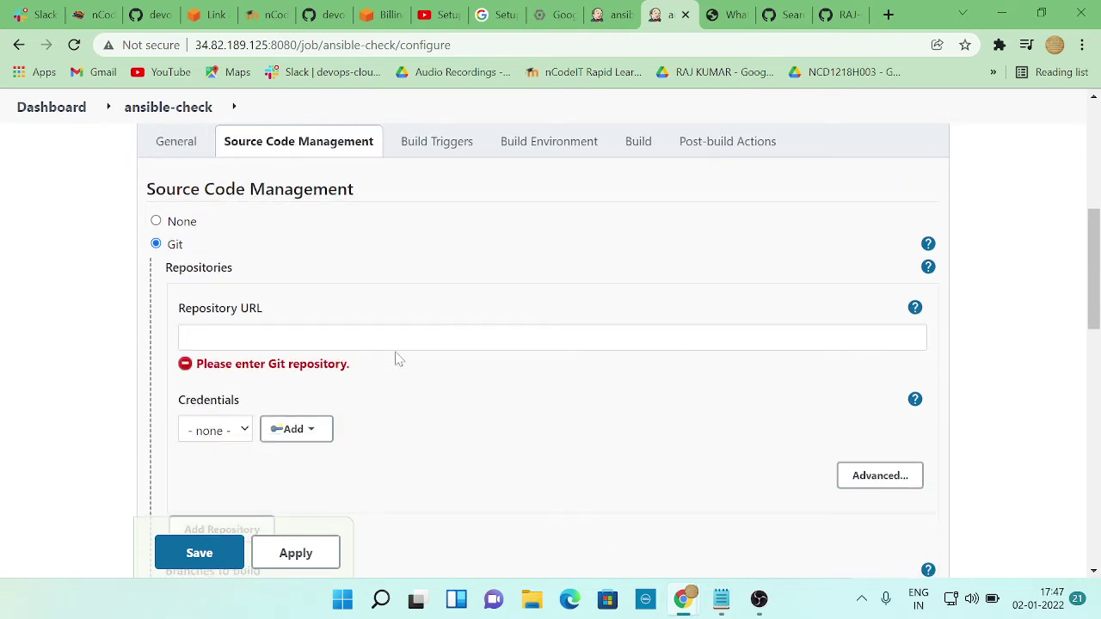
scroll(399, 359, "down", 2)
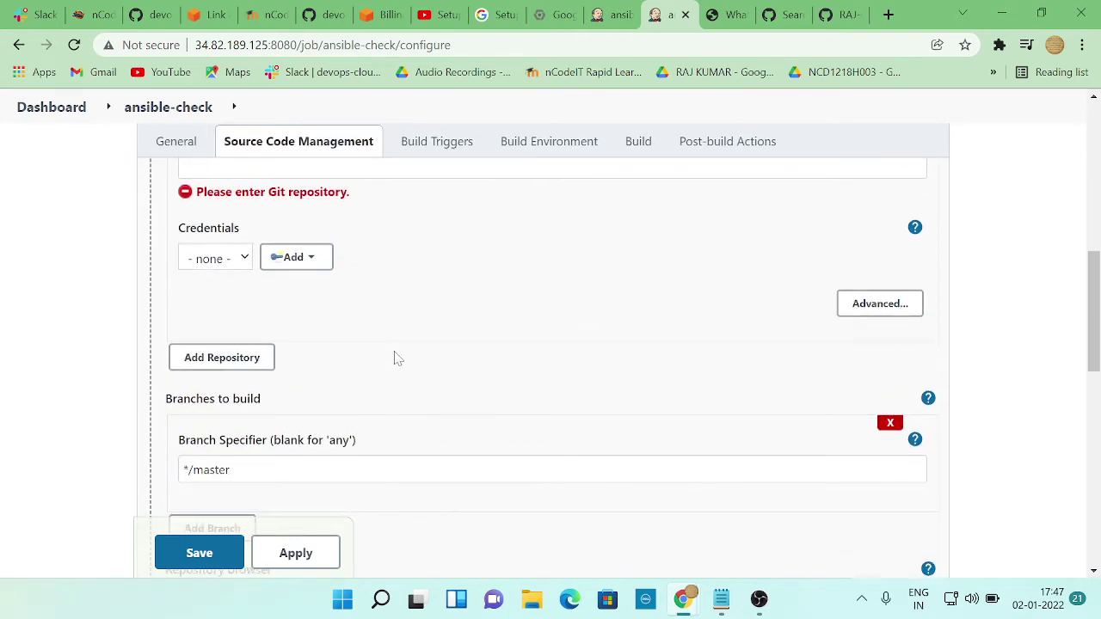
scroll(396, 360, "down", 1)
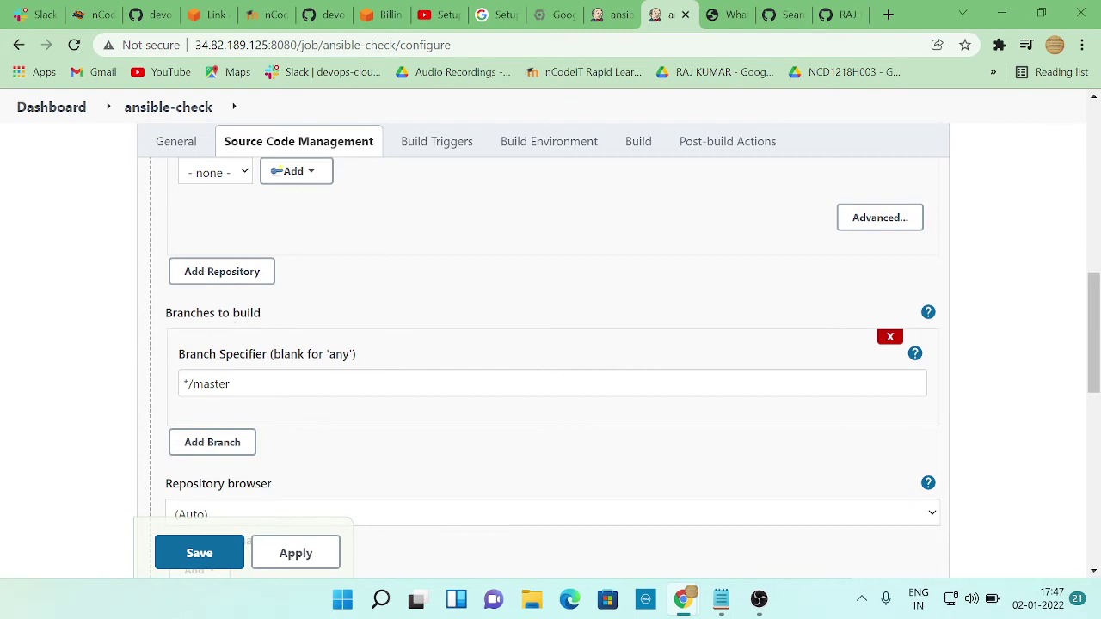
scroll(344, 437, "down", 2)
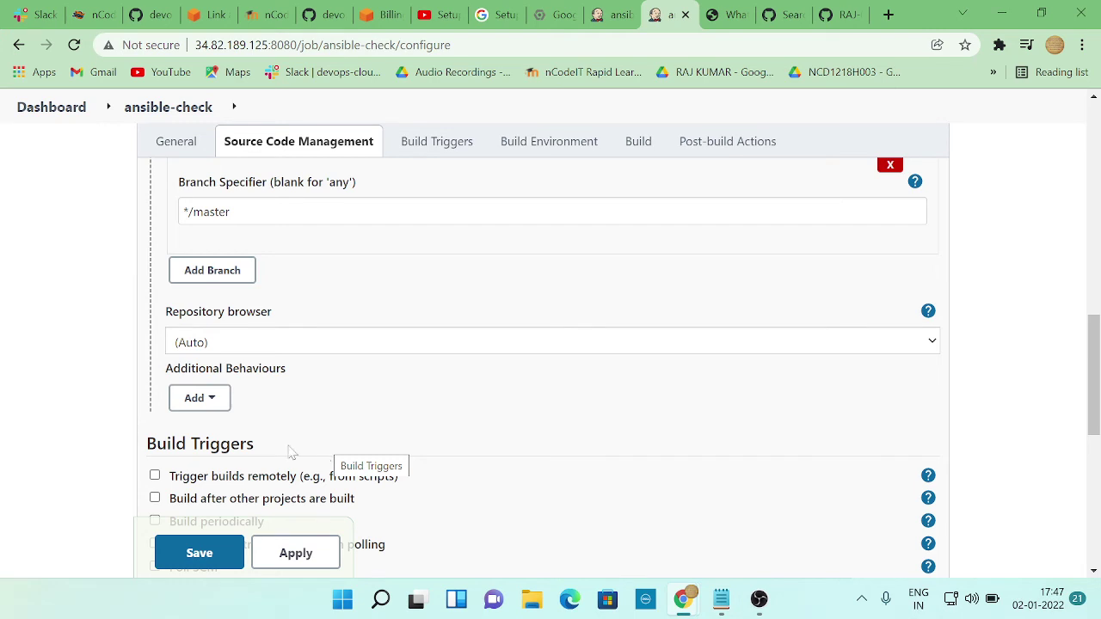
scroll(344, 354, "up", 2)
scroll(406, 369, "down", 2)
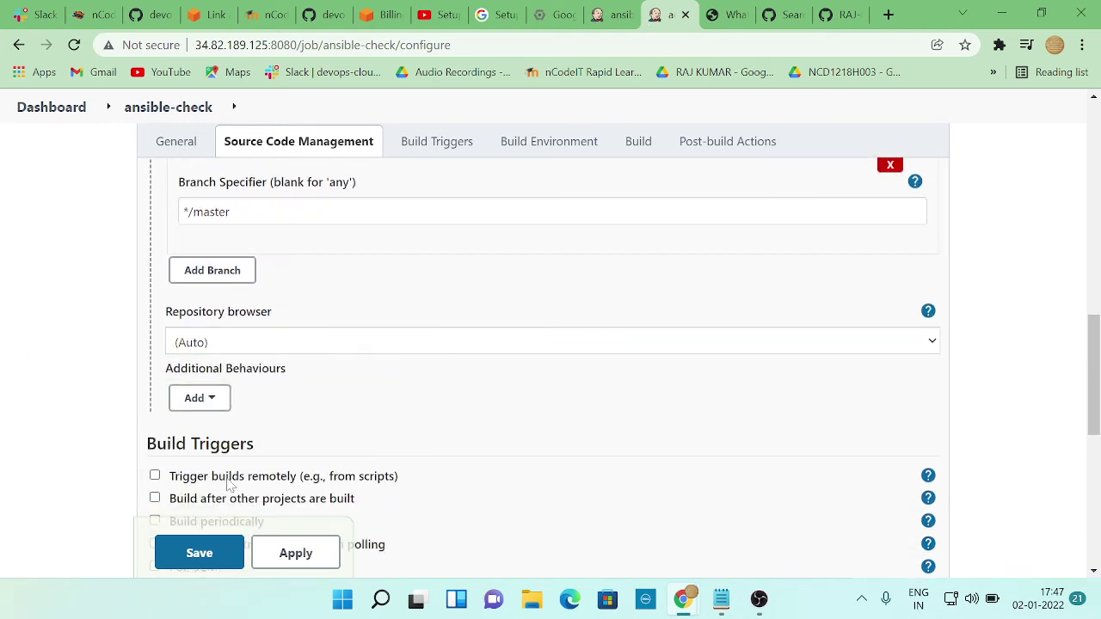
scroll(620, 431, "down", 4)
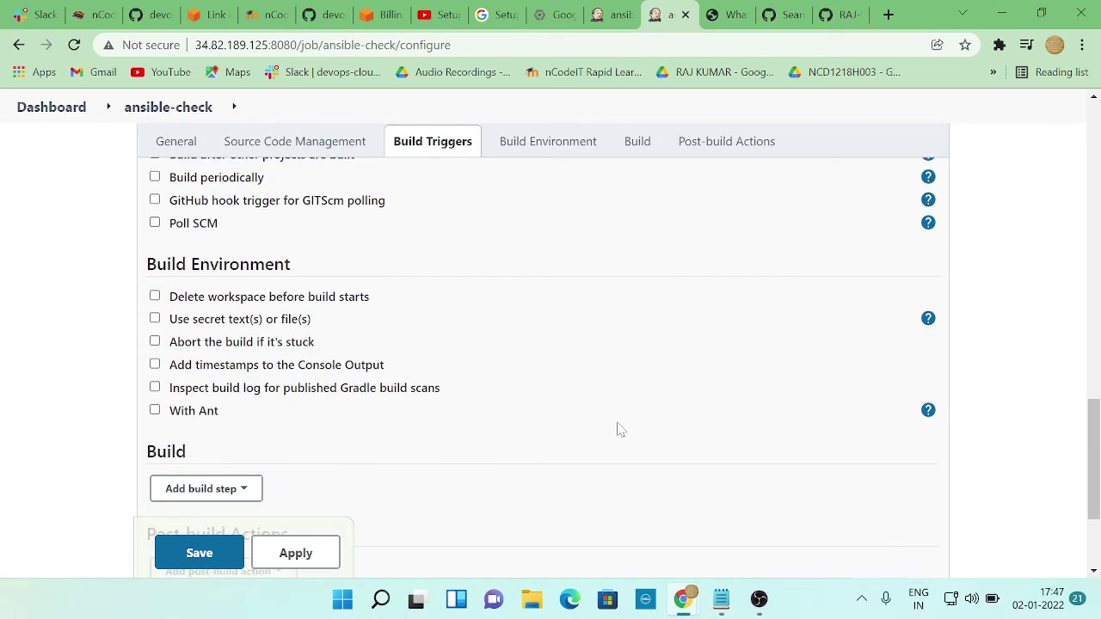
scroll(620, 430, "down", 2)
scroll(624, 410, "up", 3)
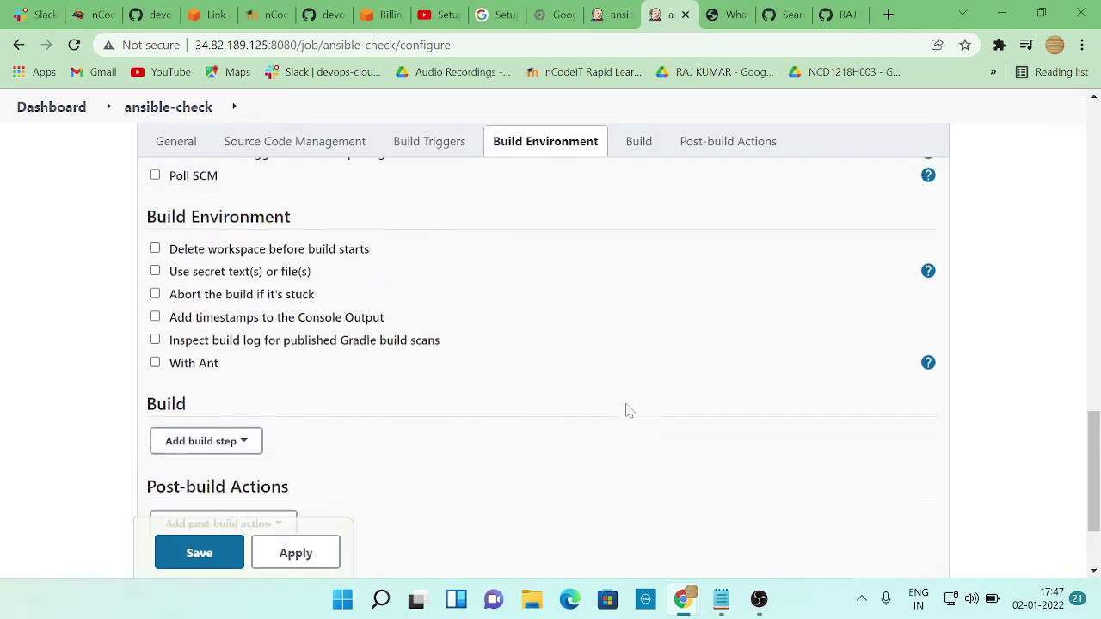
scroll(628, 411, "up", 1)
scroll(628, 410, "up", 1)
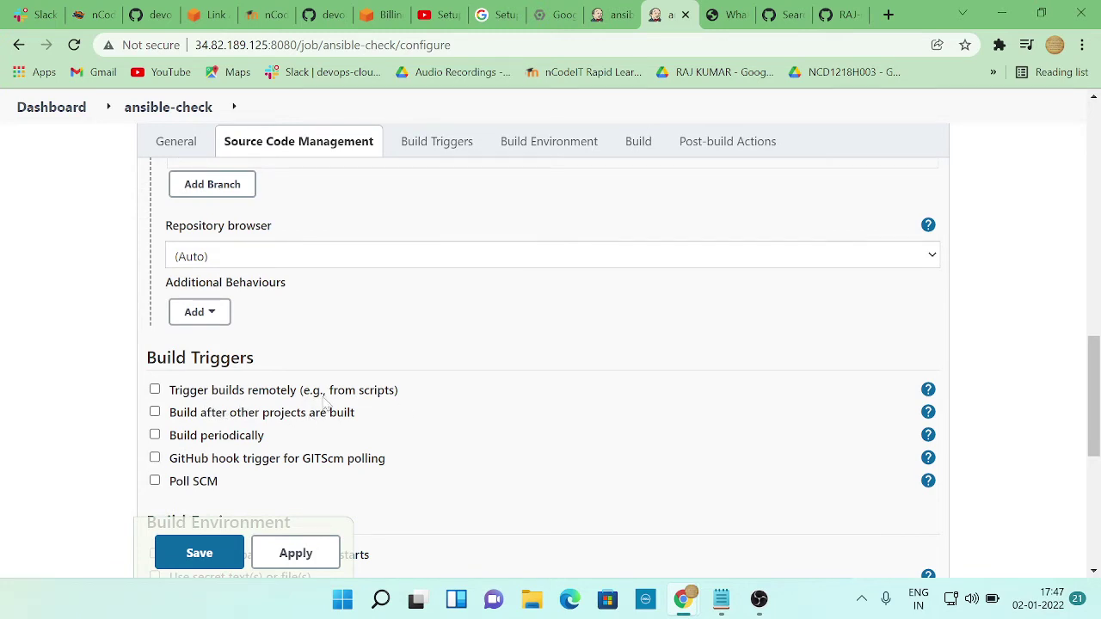
left_click_drag(170, 418, 396, 426)
left_click_drag(170, 436, 296, 463)
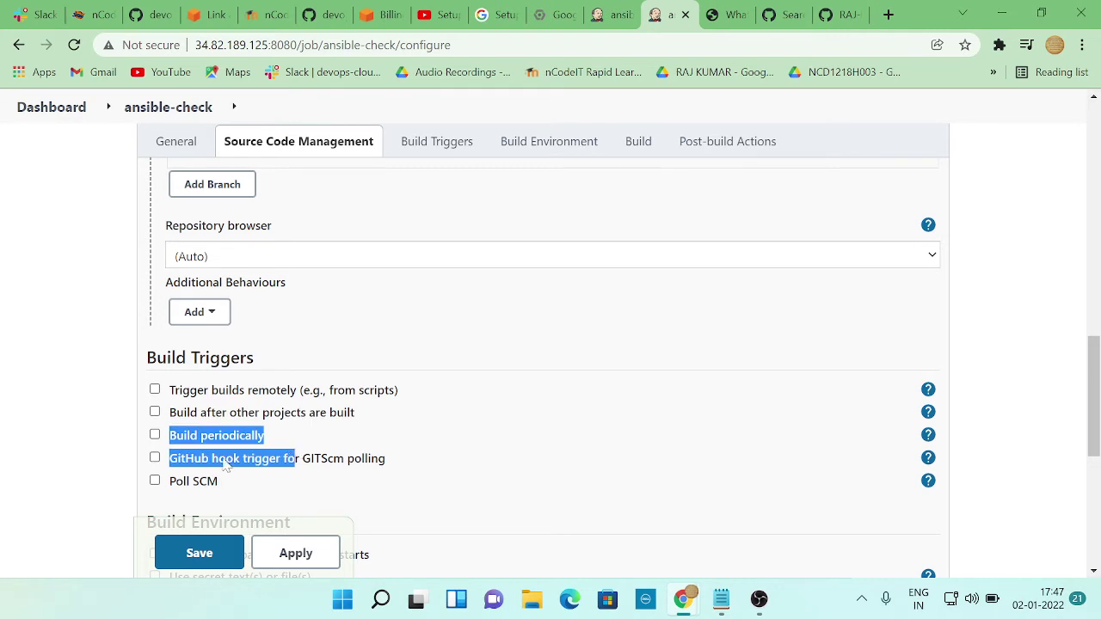
left_click(263, 497)
left_click_drag(172, 459, 415, 463)
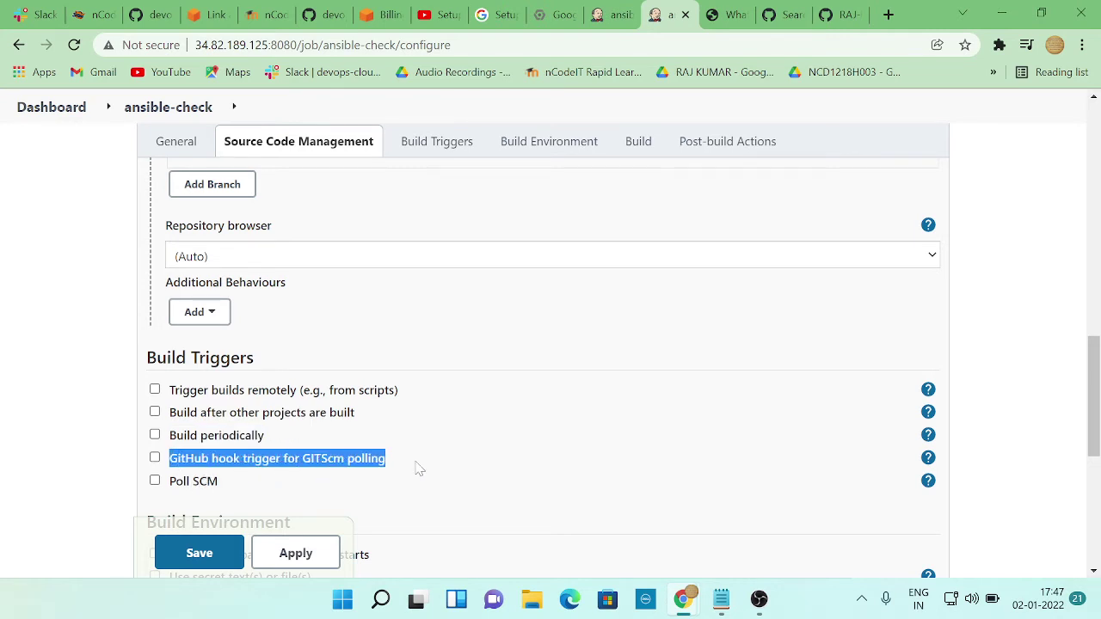
left_click(238, 490)
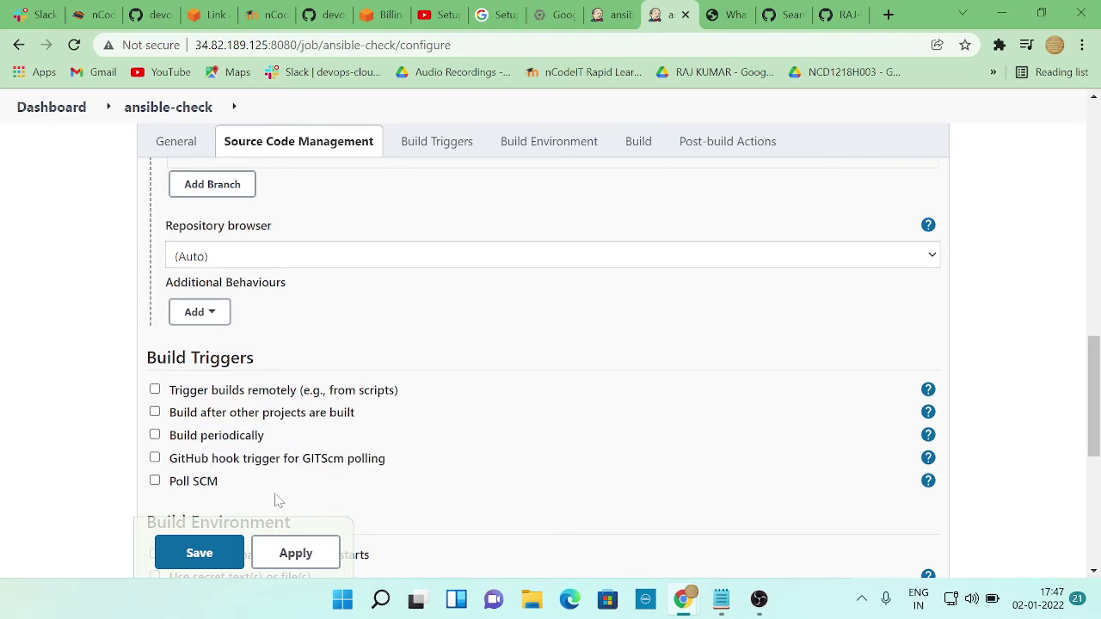
scroll(236, 489, "down", 1)
scroll(237, 488, "down", 2)
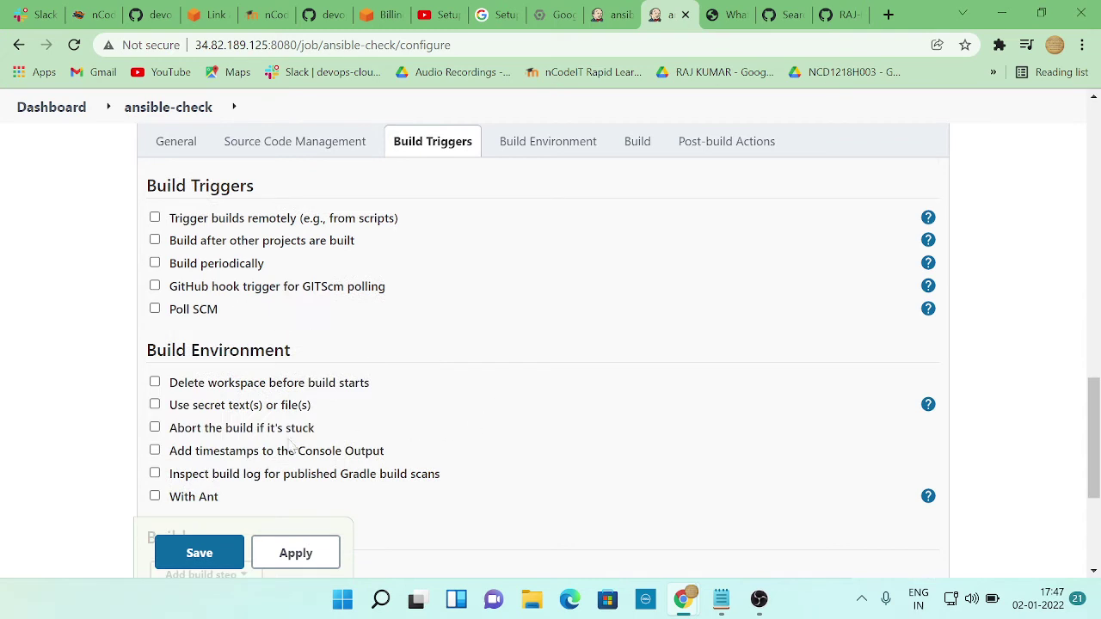
scroll(403, 442, "down", 2)
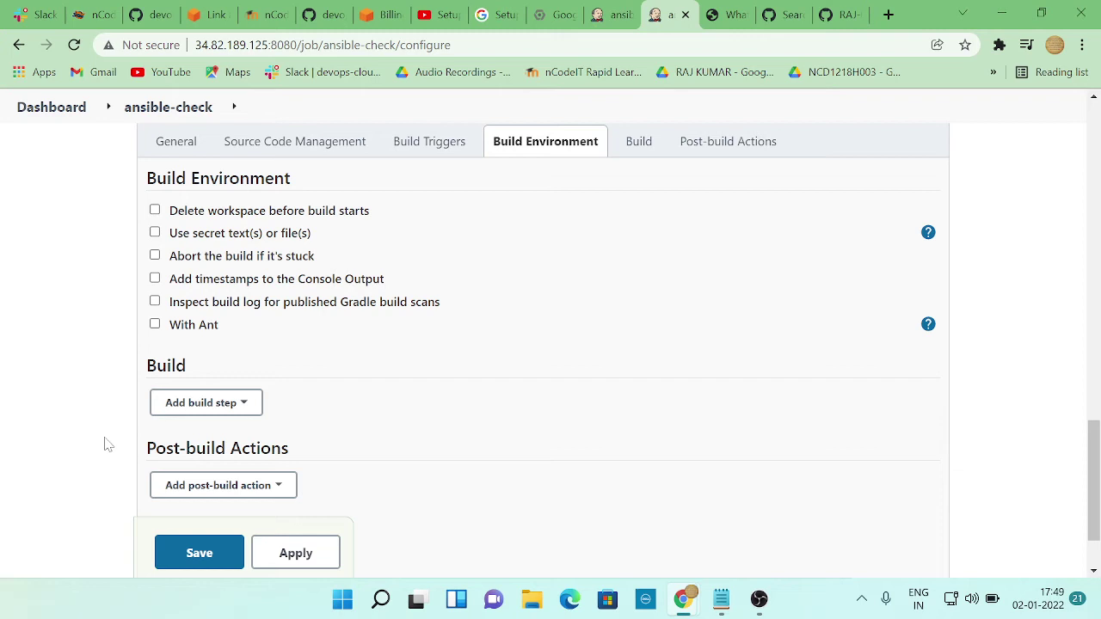
scroll(351, 304, "up", 4)
scroll(352, 303, "down", 5)
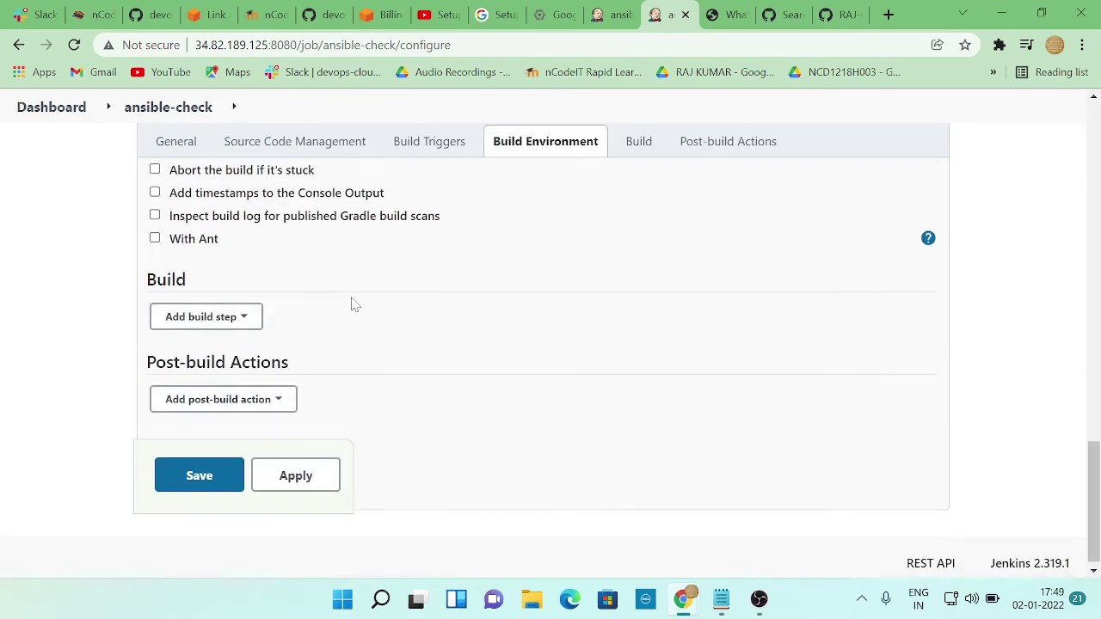
scroll(352, 303, "up", 8)
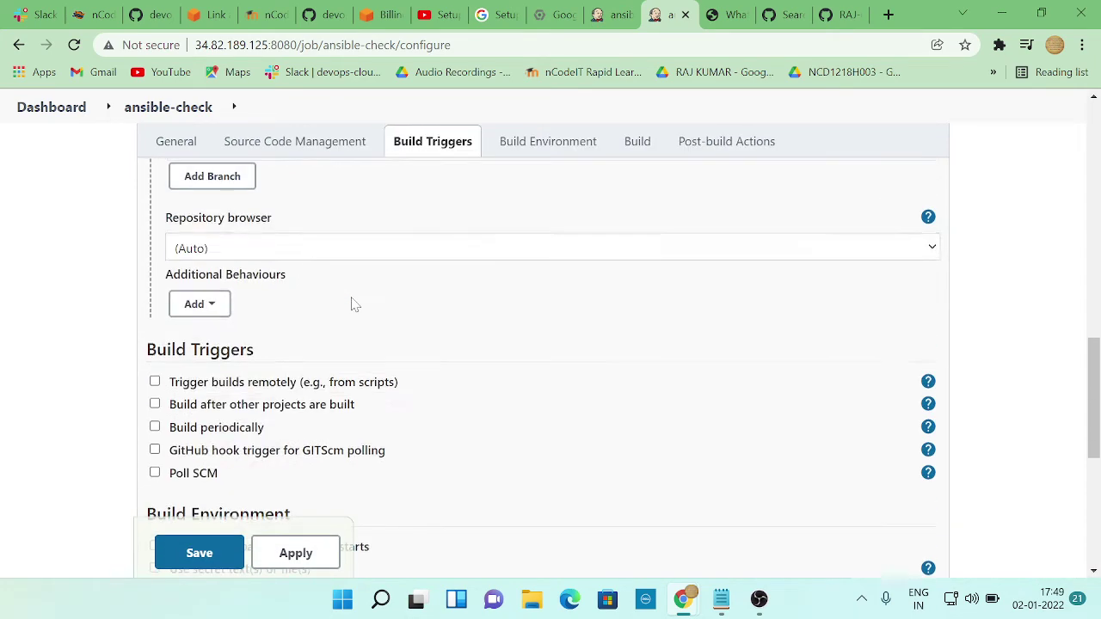
left_click(614, 15)
scroll(471, 341, "up", 4)
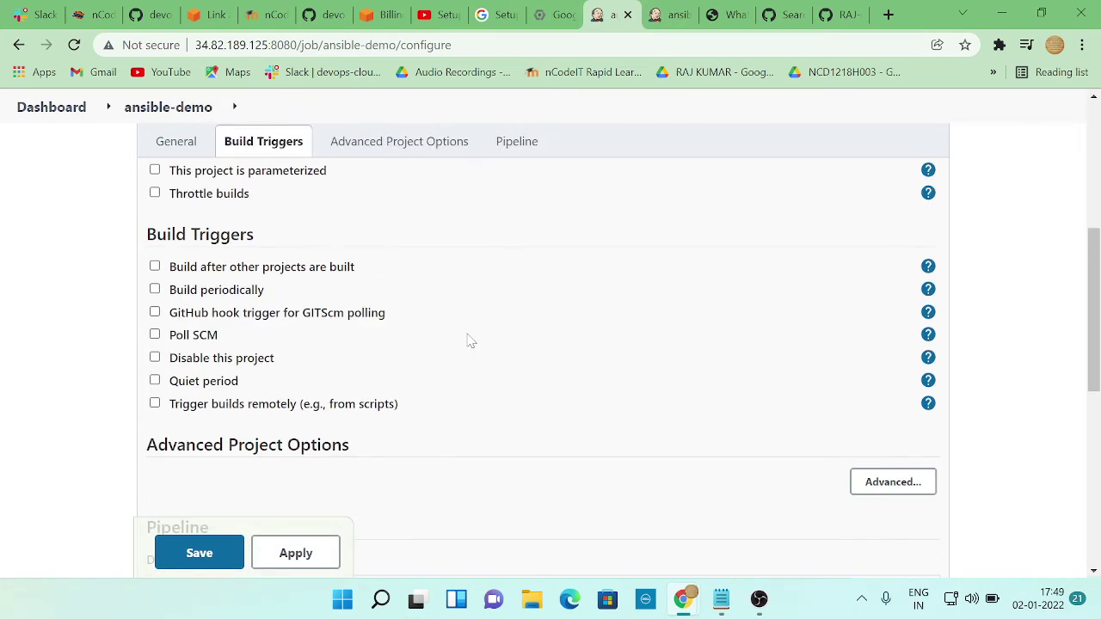
scroll(471, 340, "up", 4)
scroll(471, 340, "down", 10)
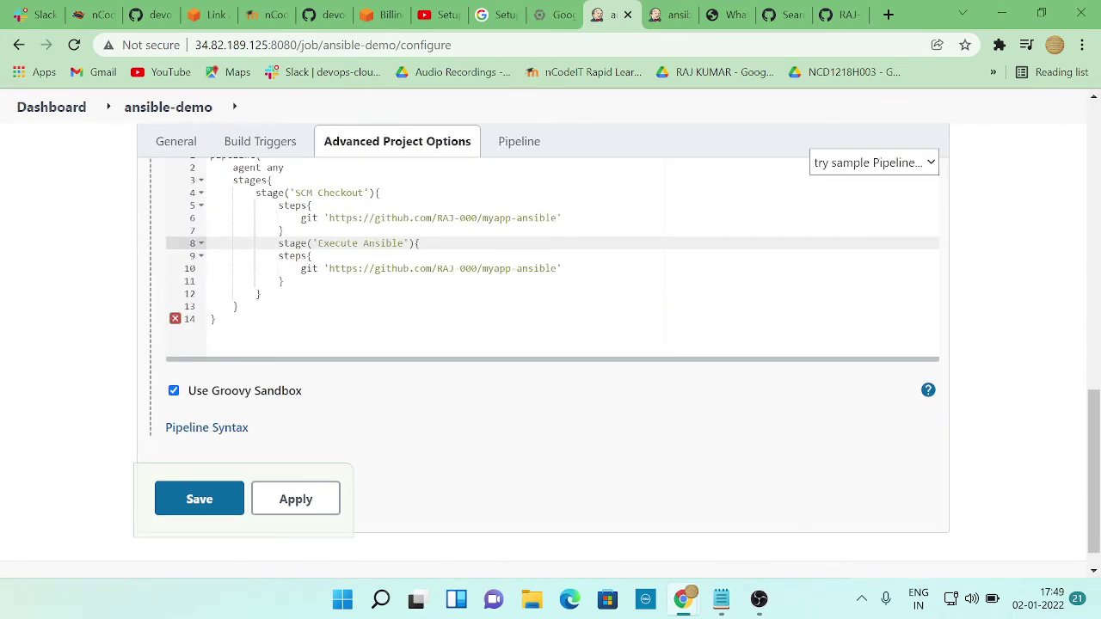
scroll(620, 211, "up", 5)
left_click(688, 25)
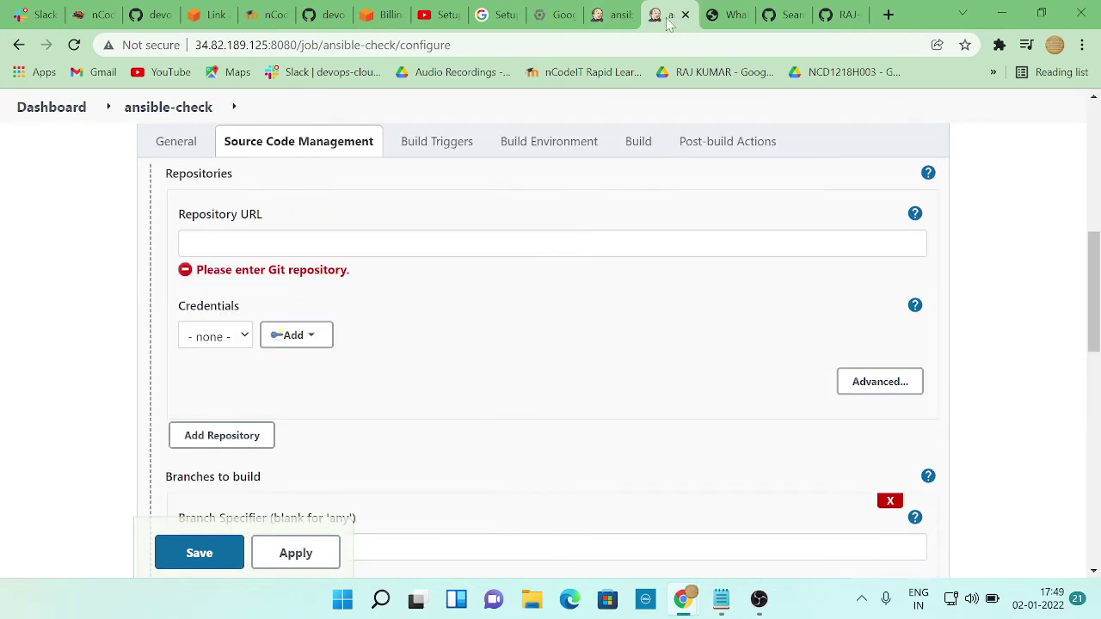
scroll(631, 266, "up", 4)
left_click(623, 11)
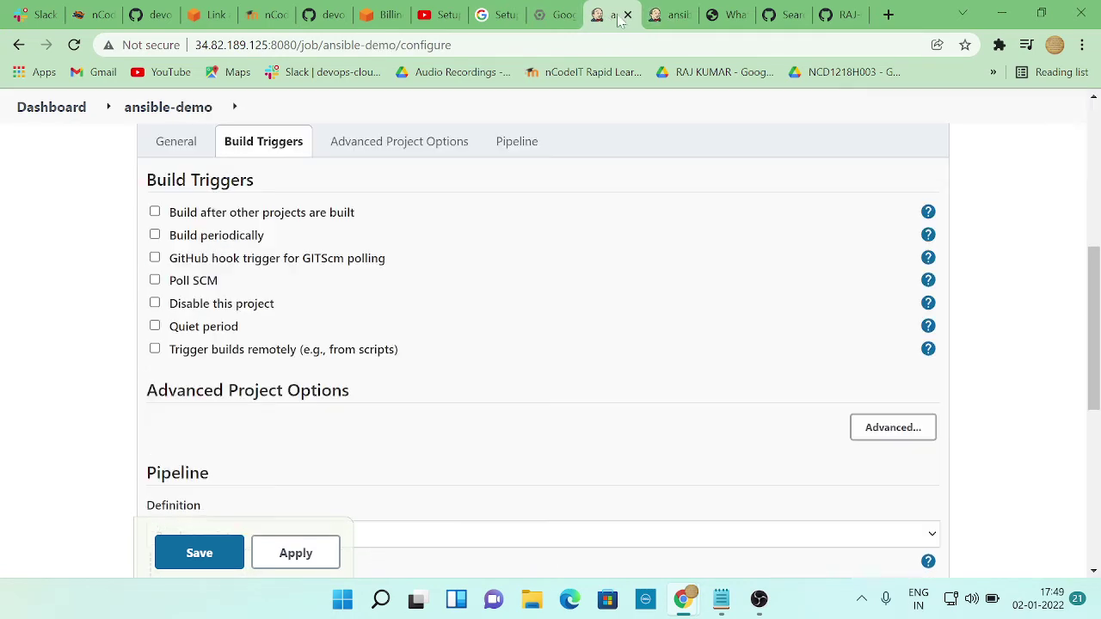
scroll(467, 256, "up", 4)
left_click(671, 18)
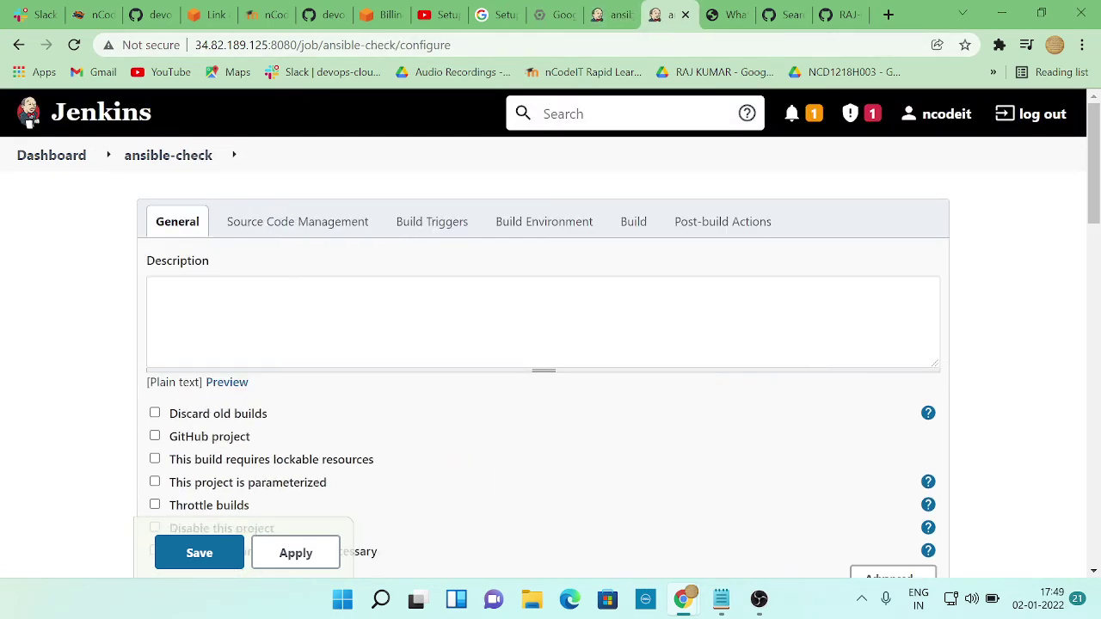
scroll(555, 324, "down", 3)
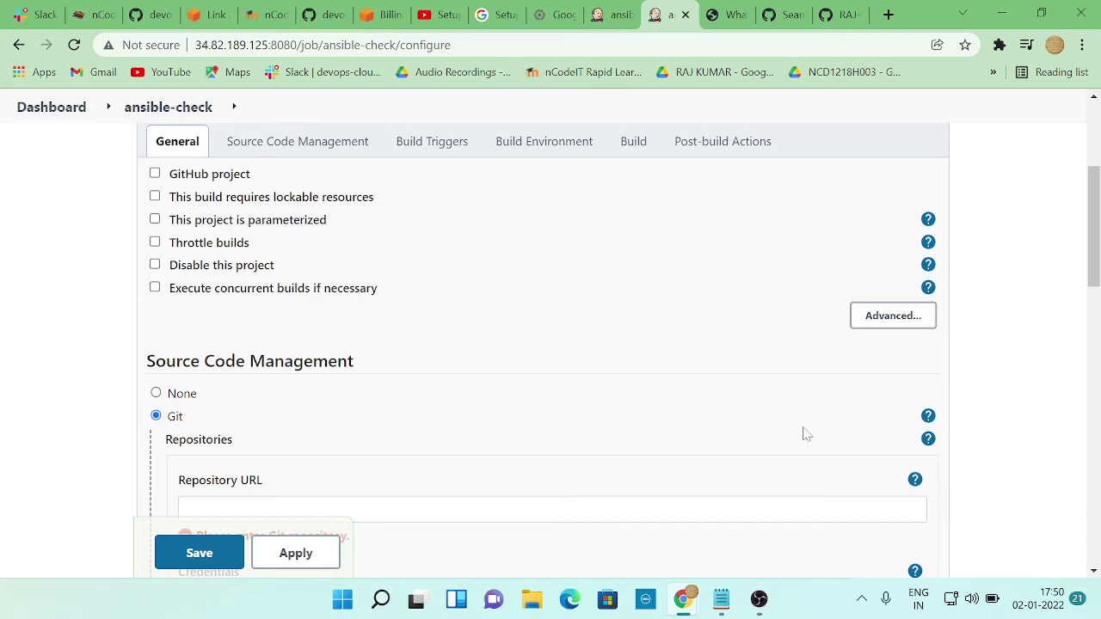
Dismiss Windows quick settings, glance at the ansible-demo tab, then return to ansible-check's configure page
left_click(970, 603)
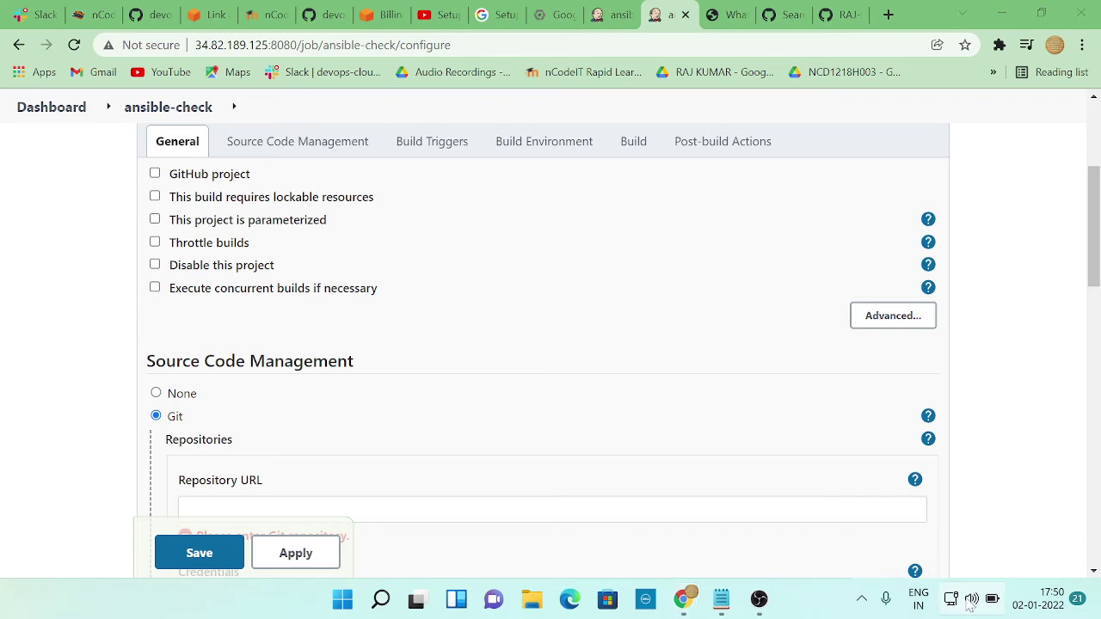
left_click(904, 587)
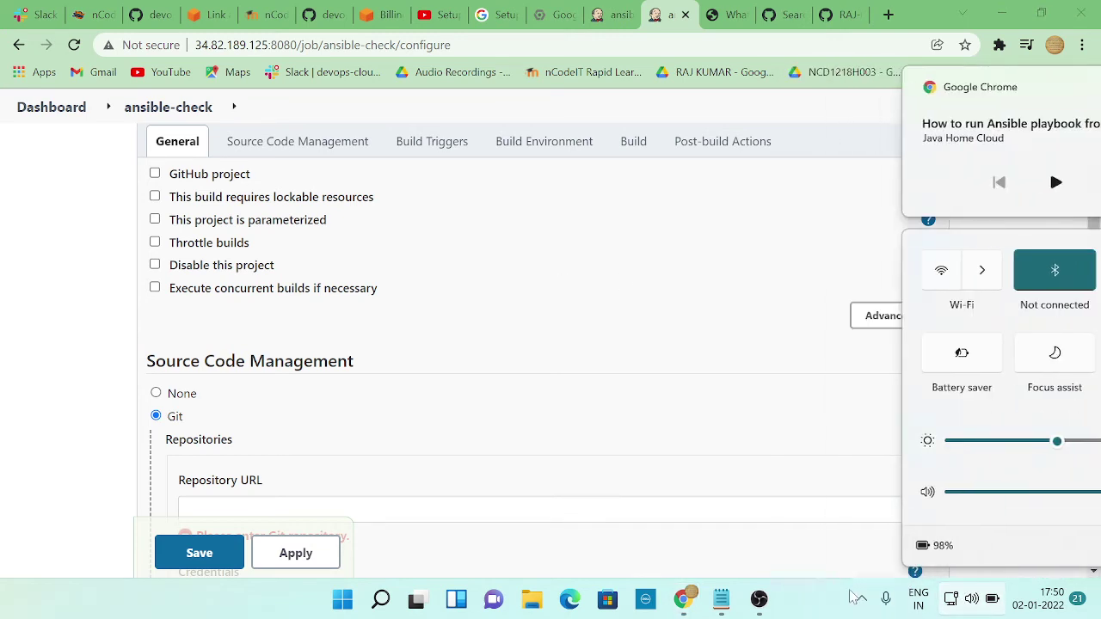
scroll(424, 381, "down", 2)
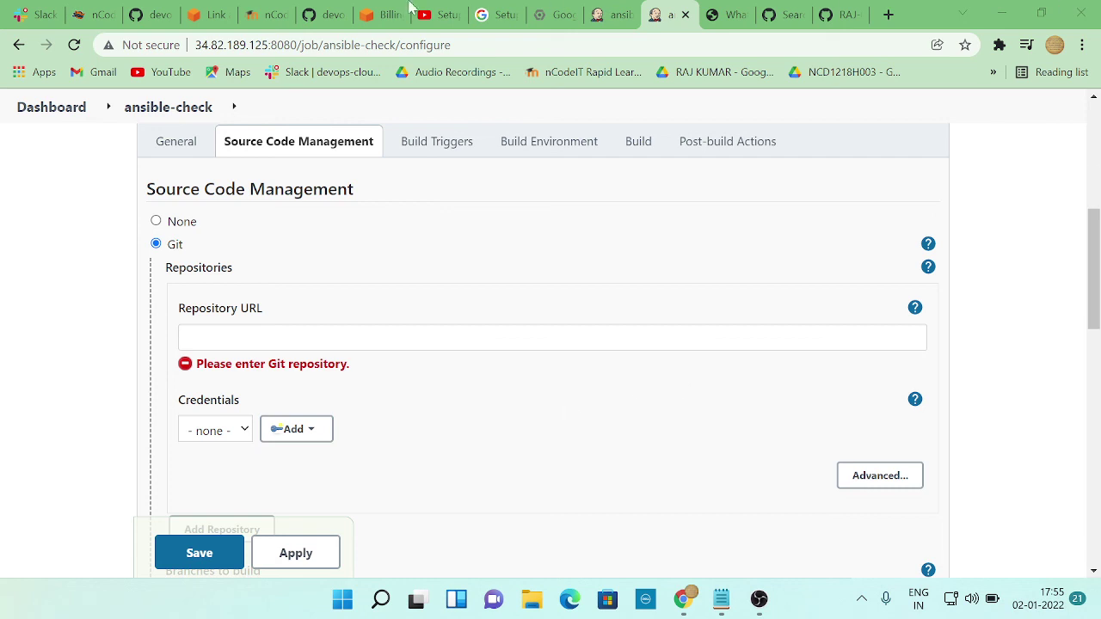
left_click(606, 15)
left_click(668, 17)
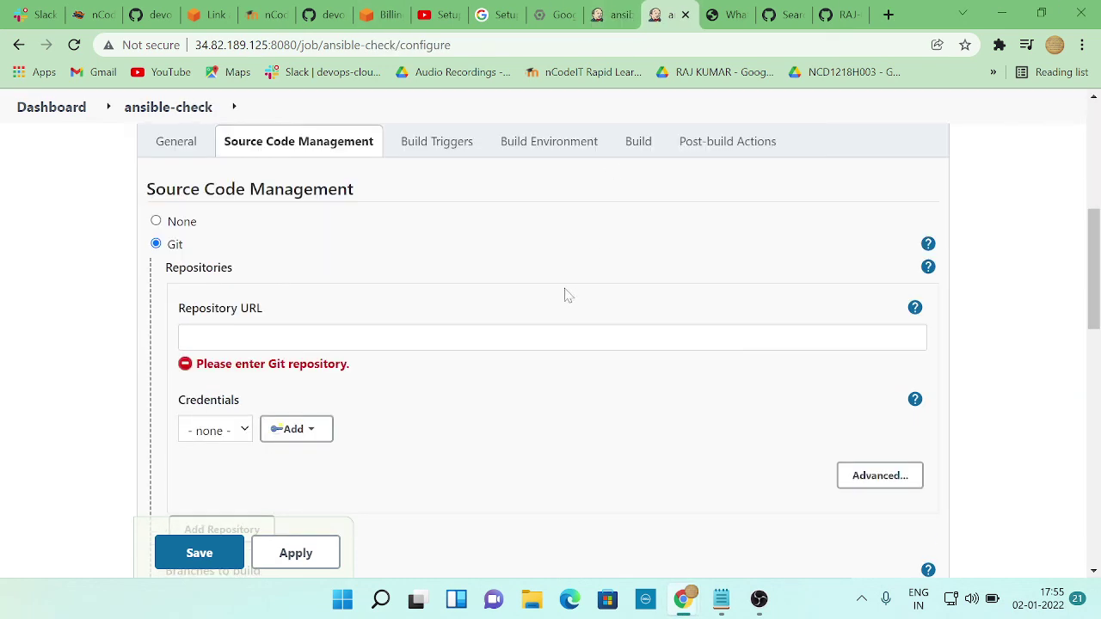